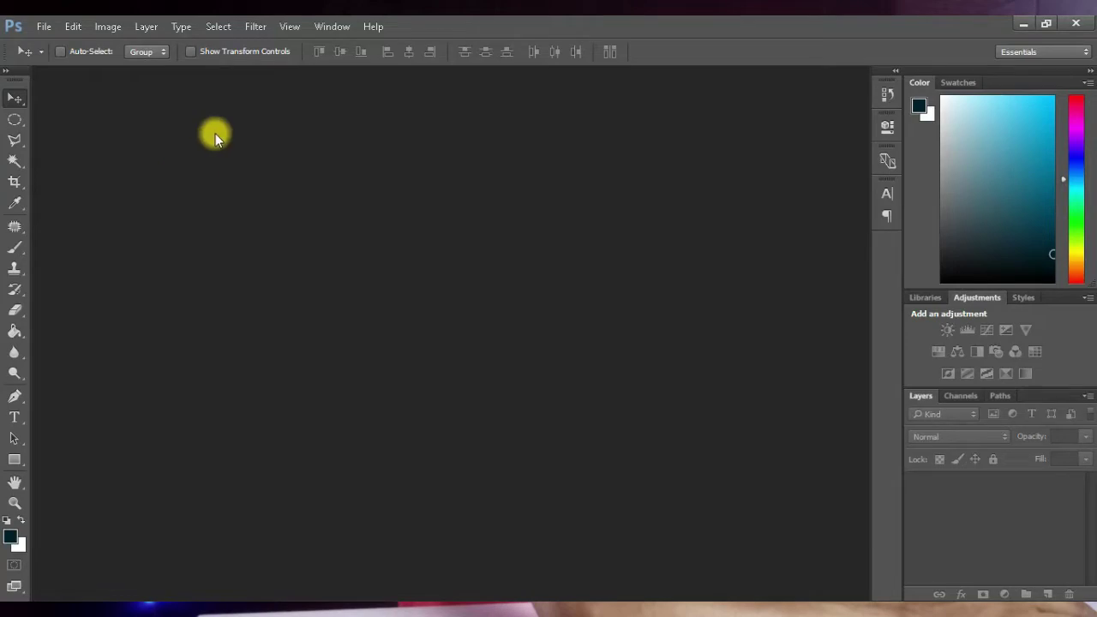
Step: Switch the workspace to Essentials (Default), then begin a new document from the File menu
left_click(332, 26)
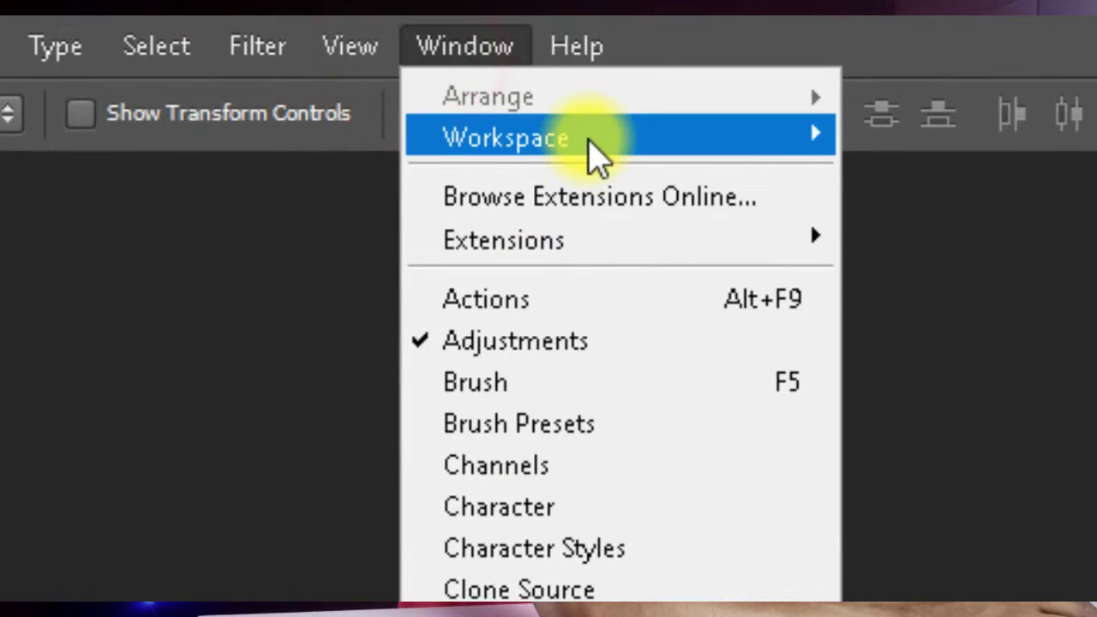
mouse_move(592, 154)
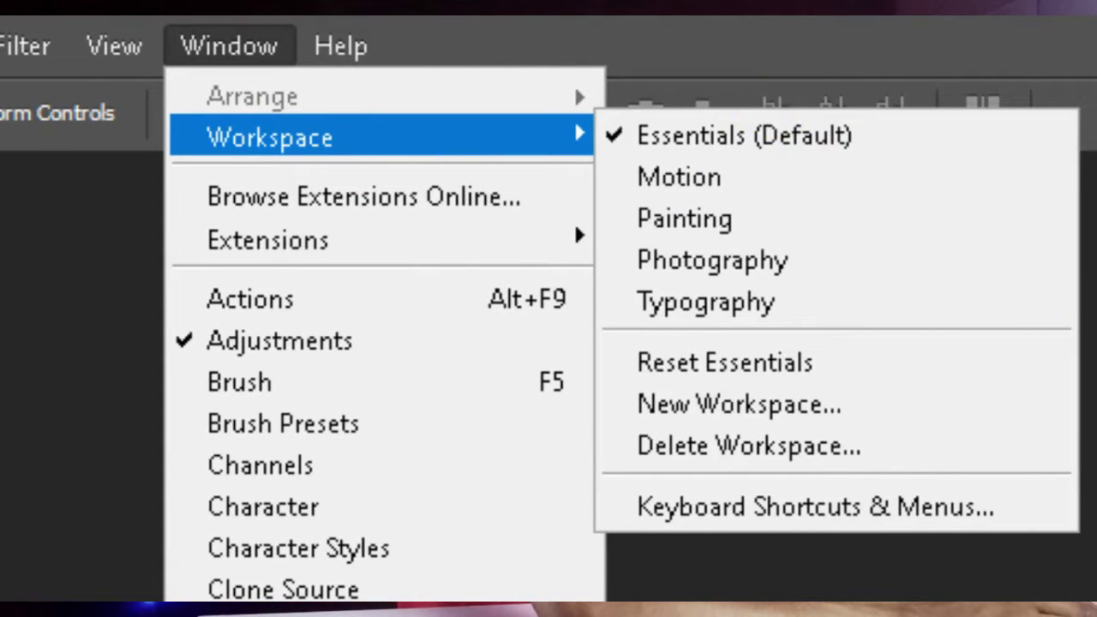
left_click(771, 135)
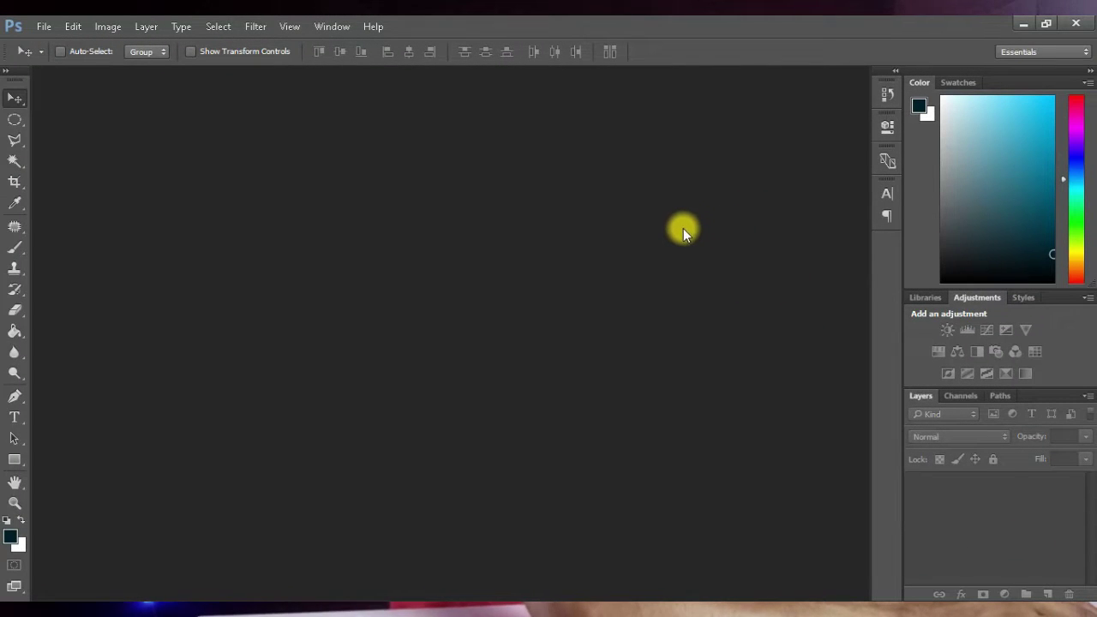
key("ctrl+n")
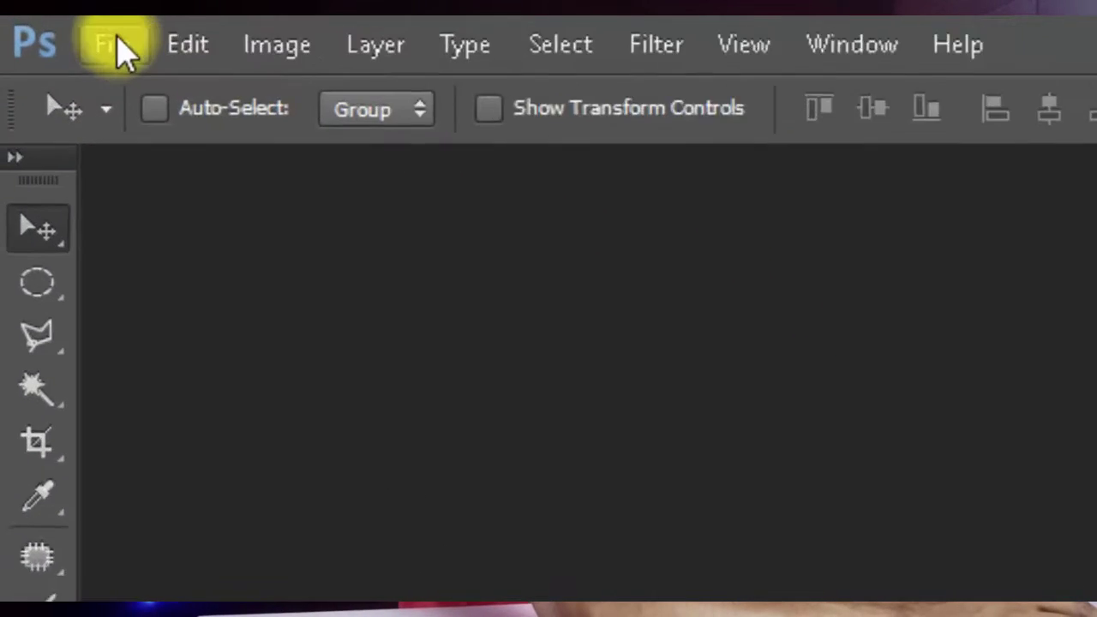
left_click(46, 26)
Step: Create an International Paper A5 document, 148×210 mm at 300 ppi, with a white background
left_click(183, 101)
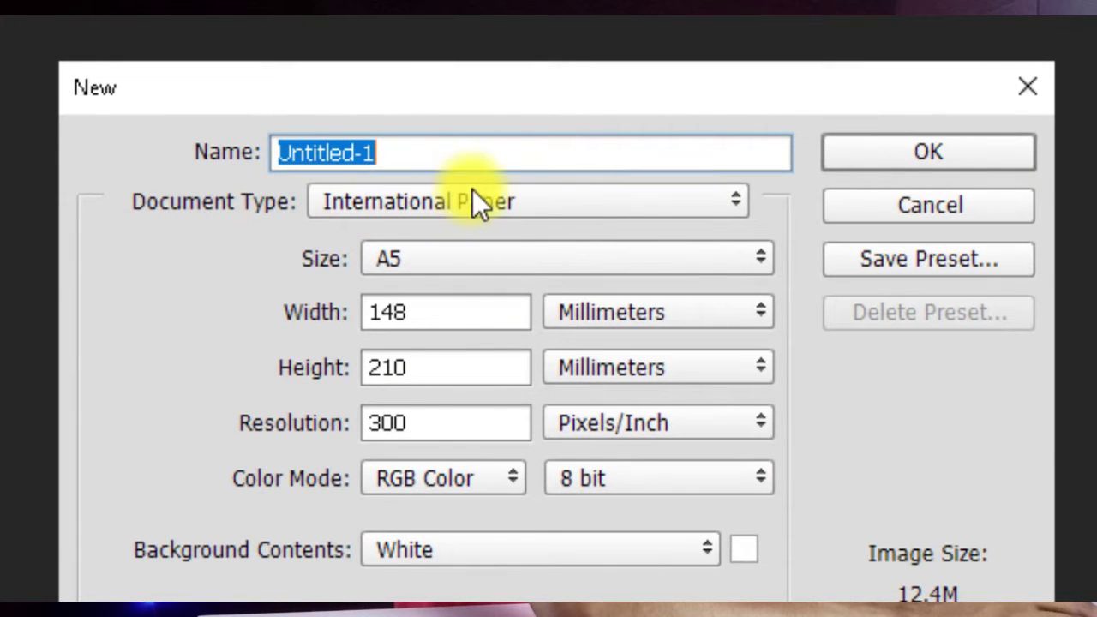
left_click(512, 206)
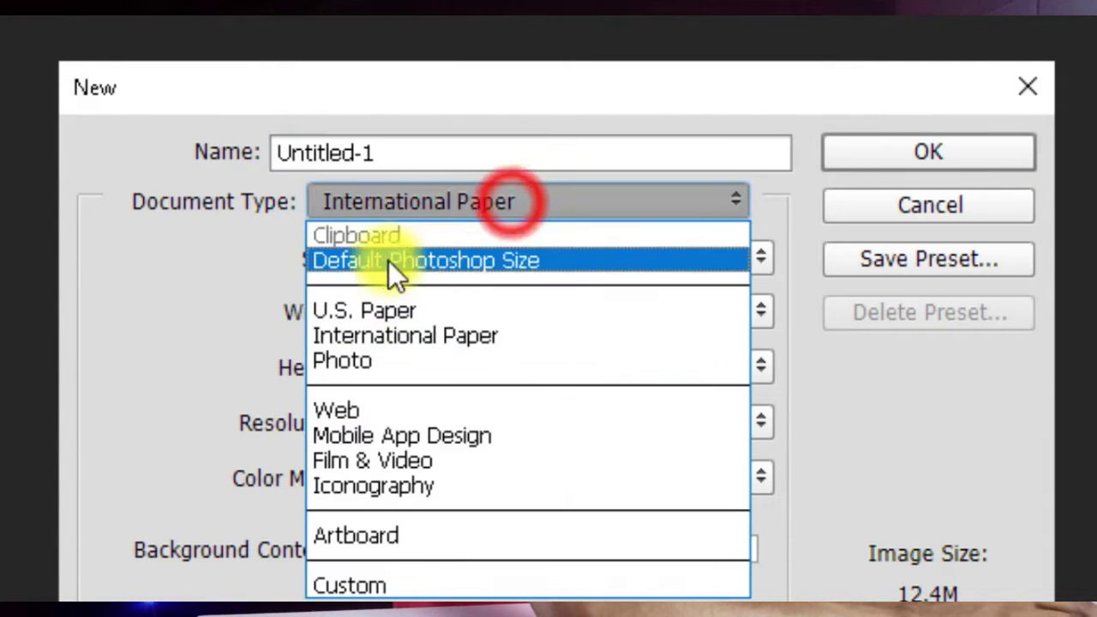
left_click(377, 337)
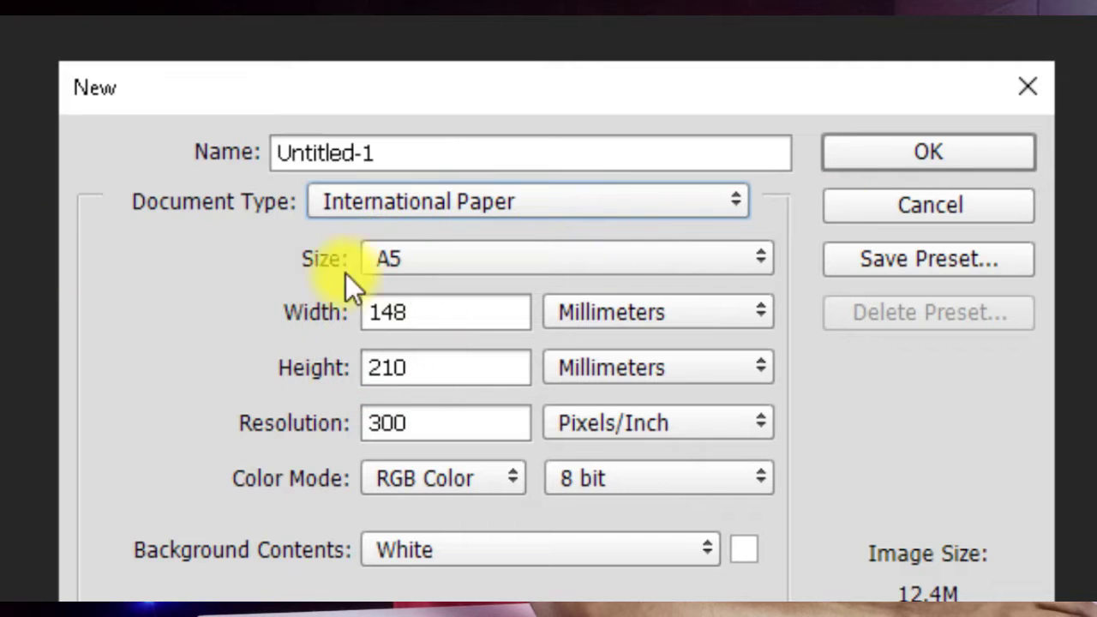
left_click(418, 259)
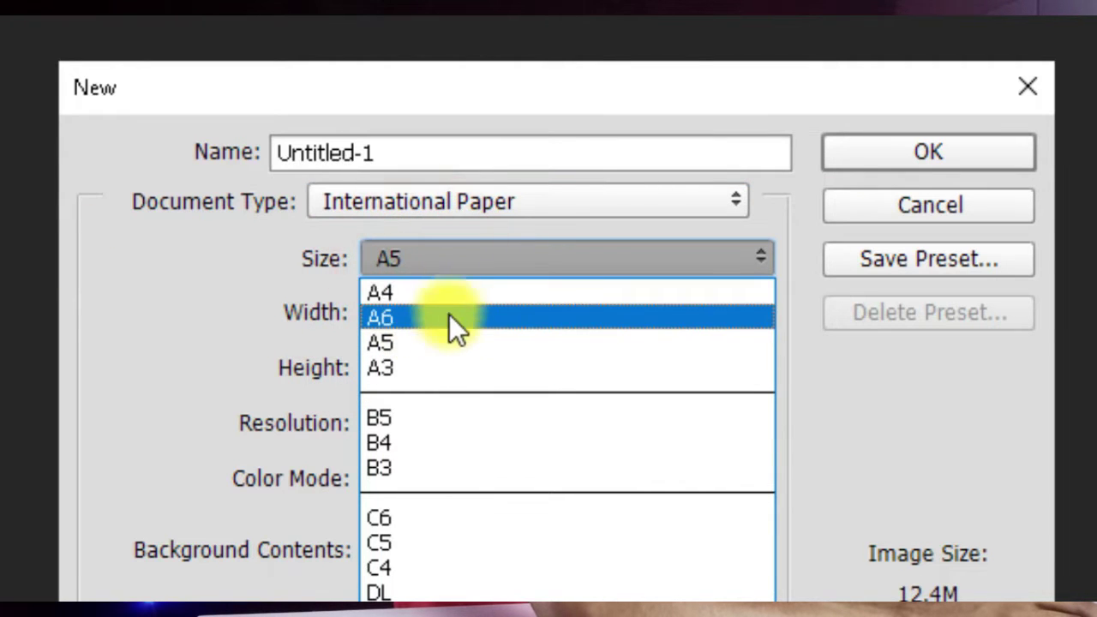
left_click(451, 339)
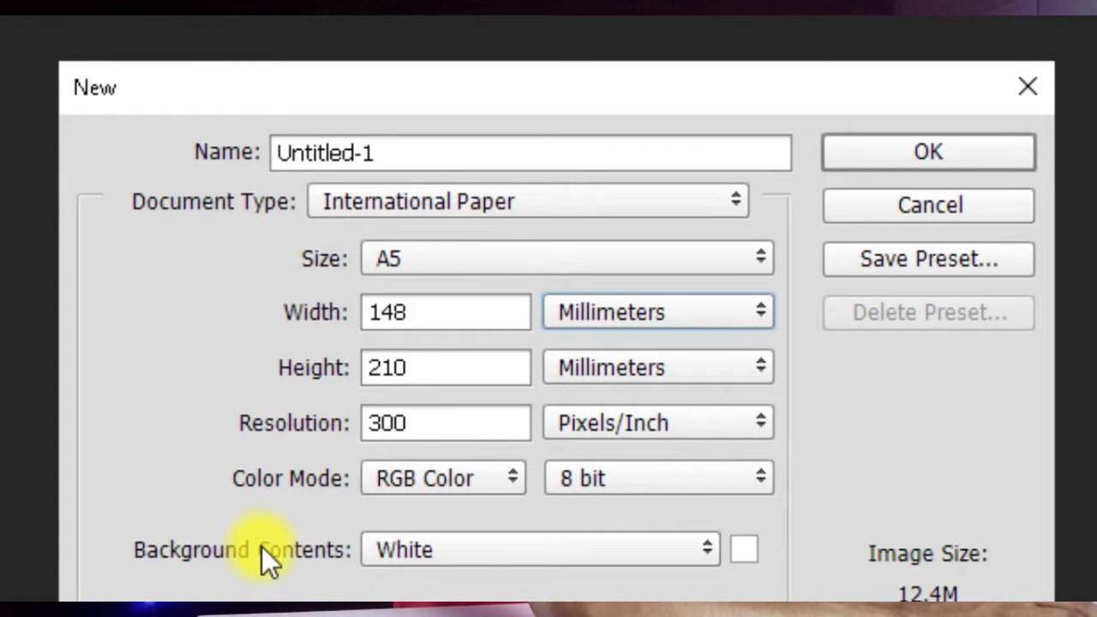
left_click(446, 553)
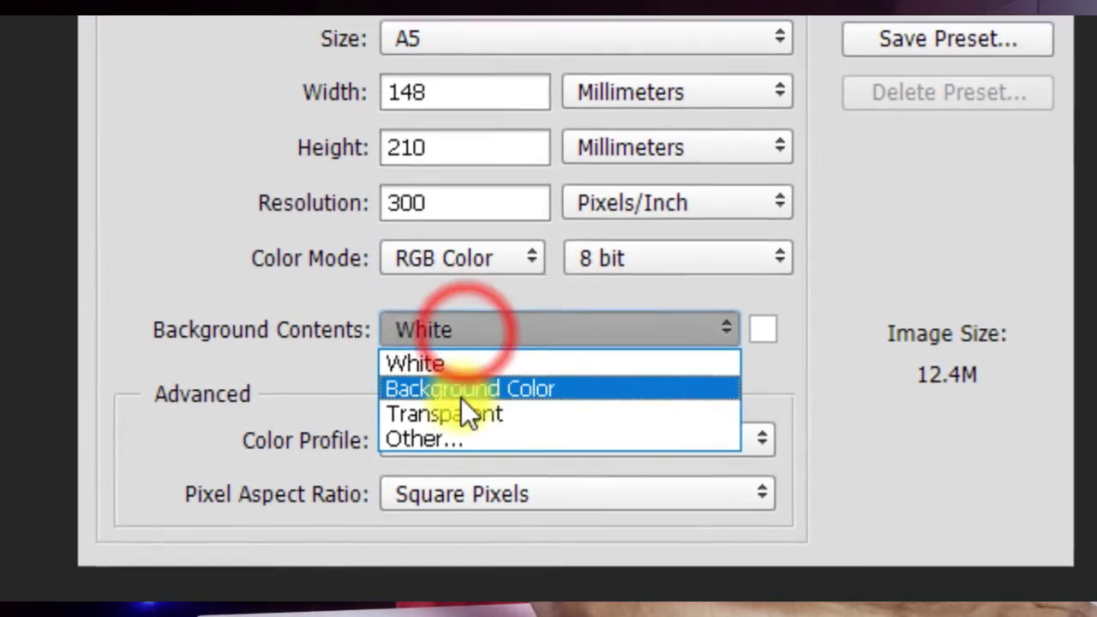
left_click(465, 332)
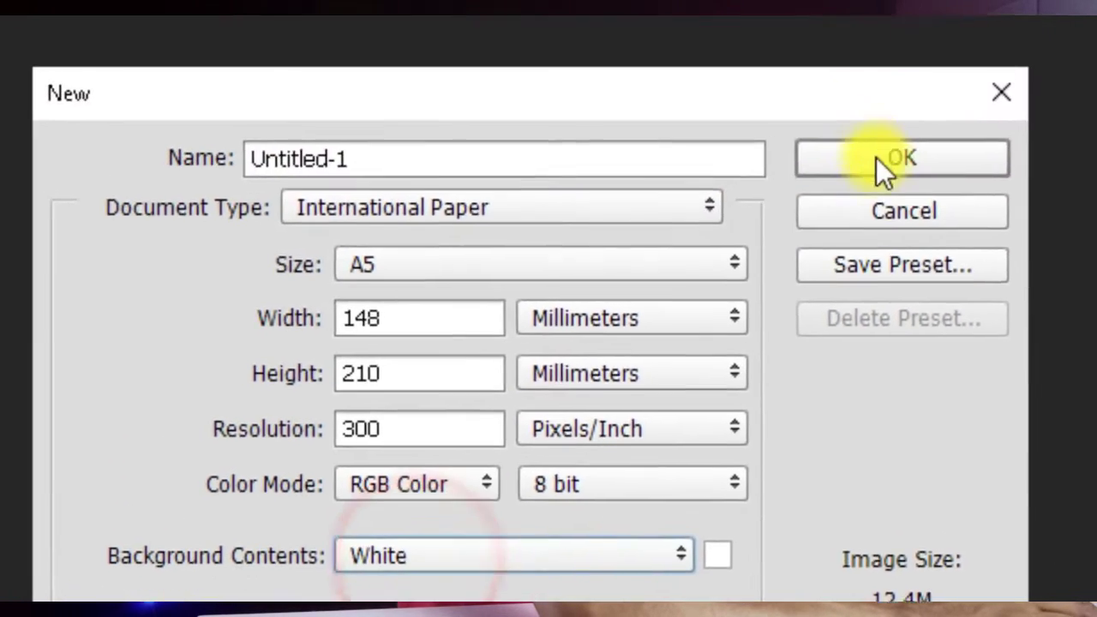
left_click(880, 167)
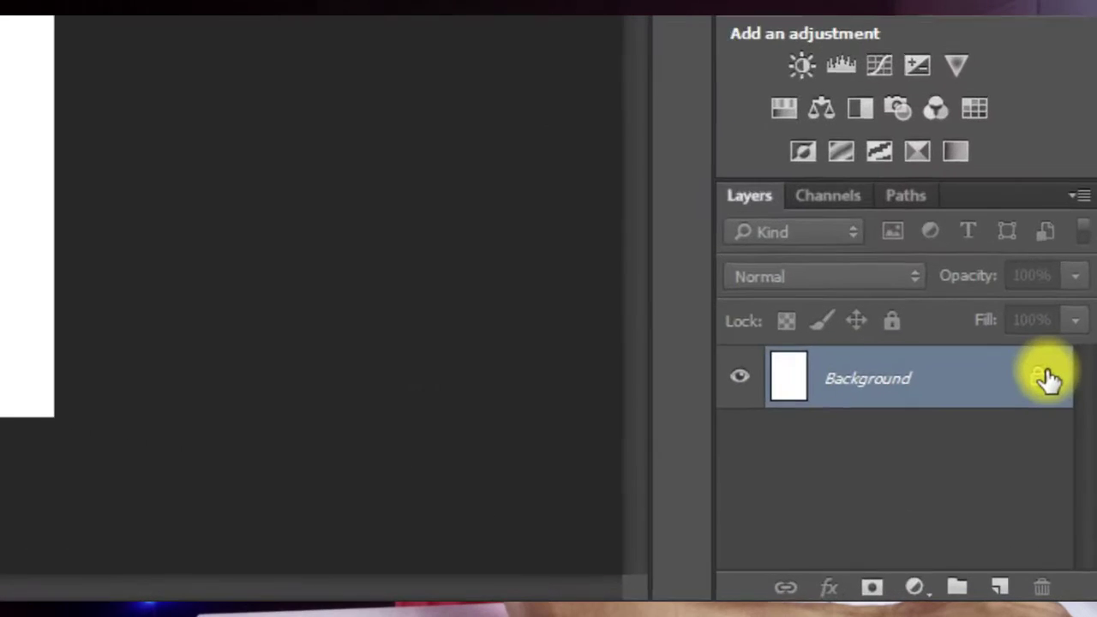
Step: Unlock the background as Layer 0, add a Gradient Overlay, and bring up its Gradient Editor
left_click(1032, 354)
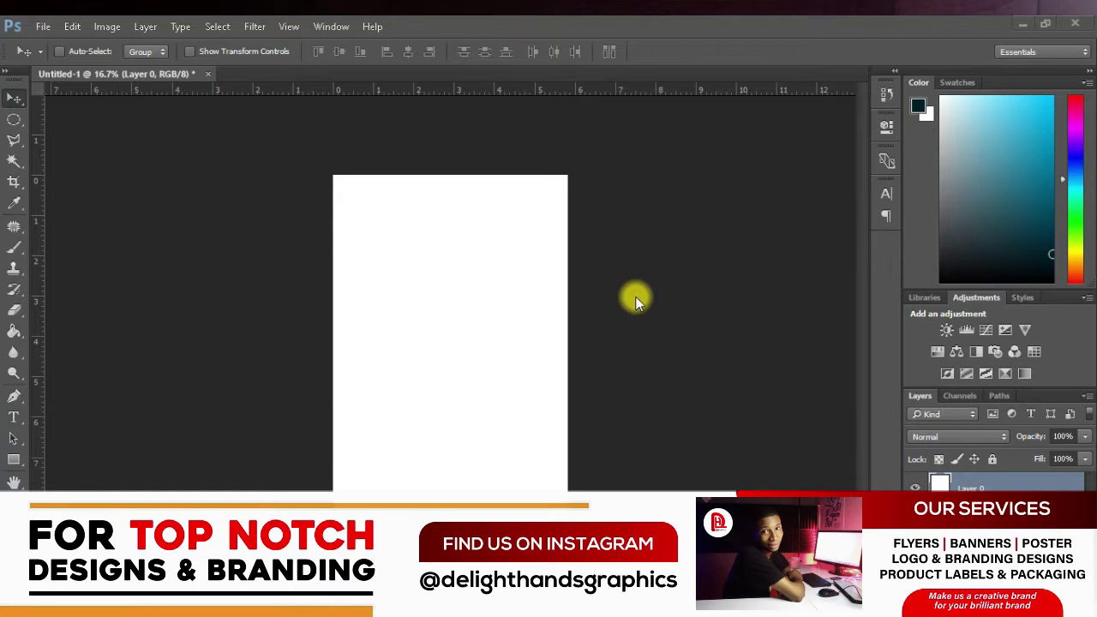
left_click(956, 595)
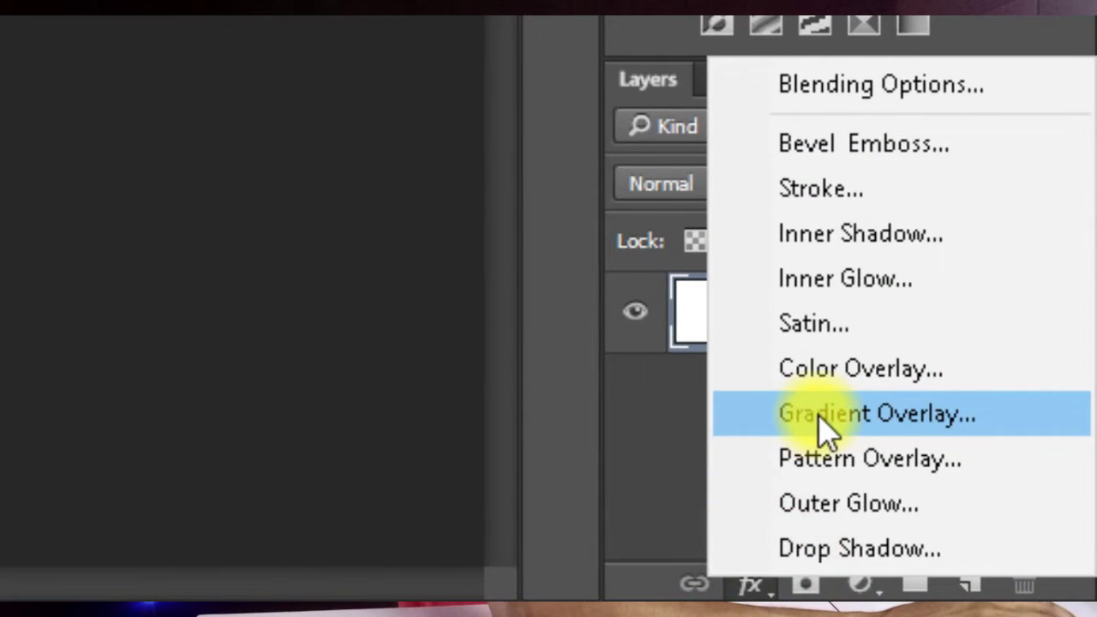
left_click(821, 418)
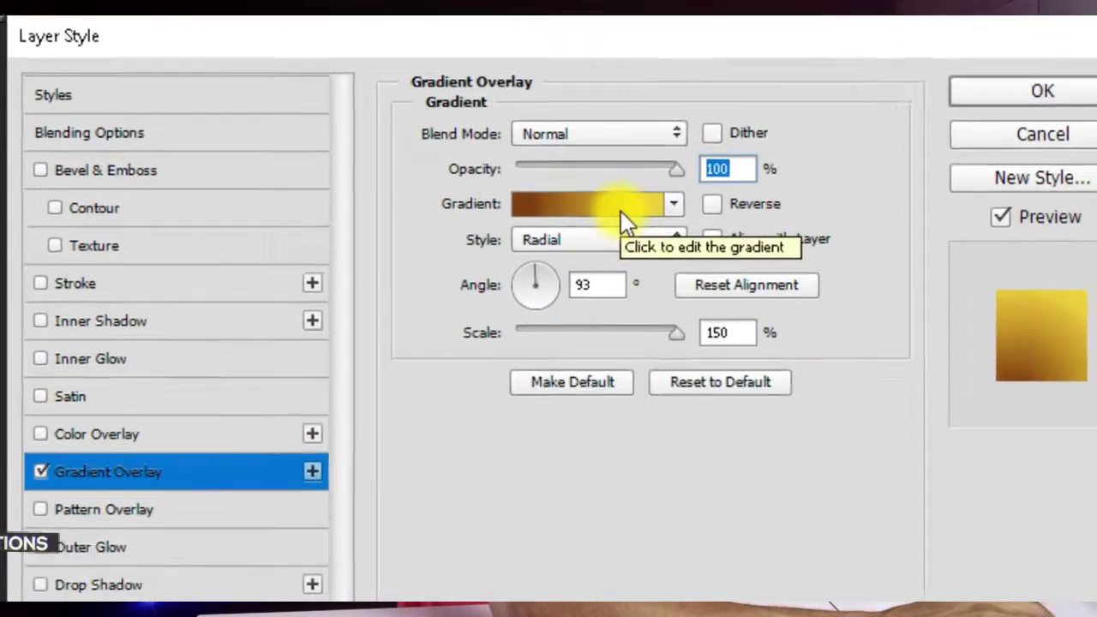
left_click(620, 211)
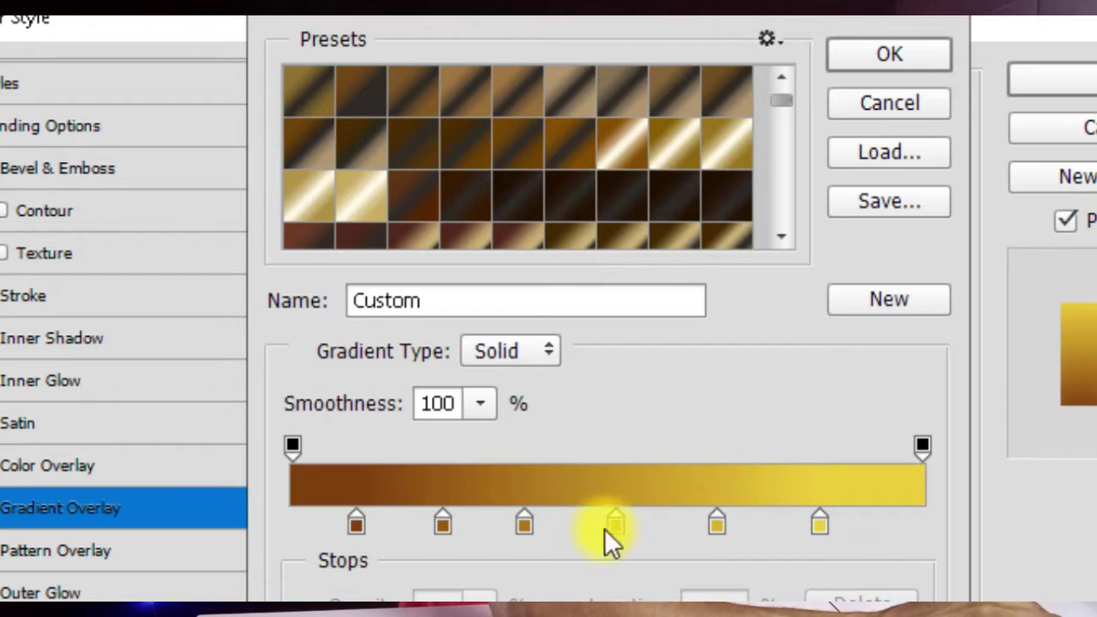
Step: Delete the gold colour stops from the gradient, leaving only the brown stop
left_click(649, 477)
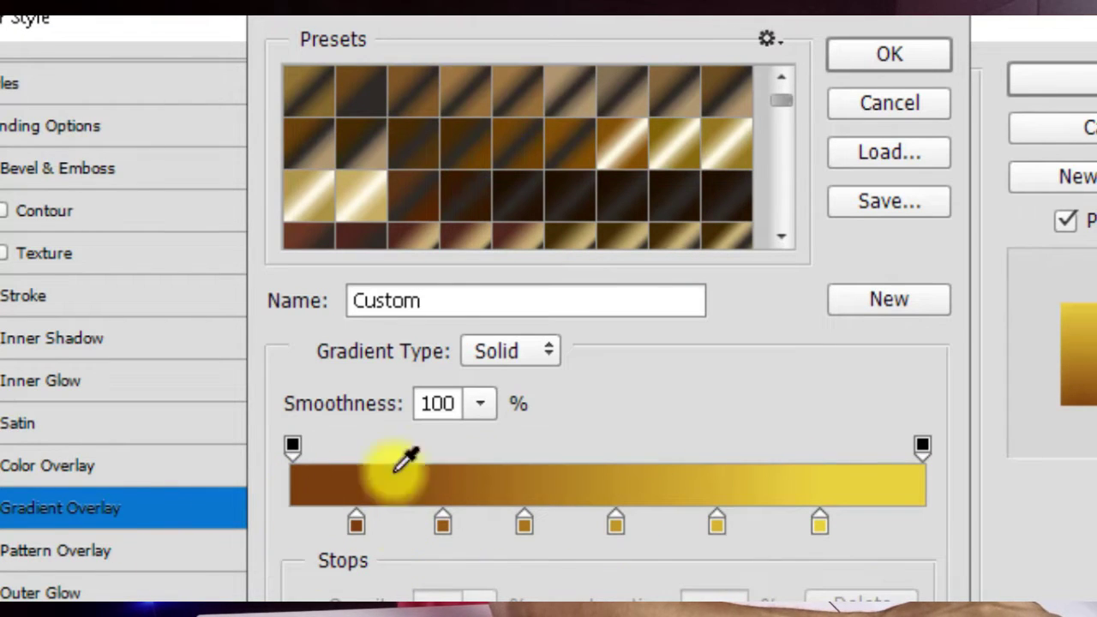
left_click(524, 526)
left_click(850, 595)
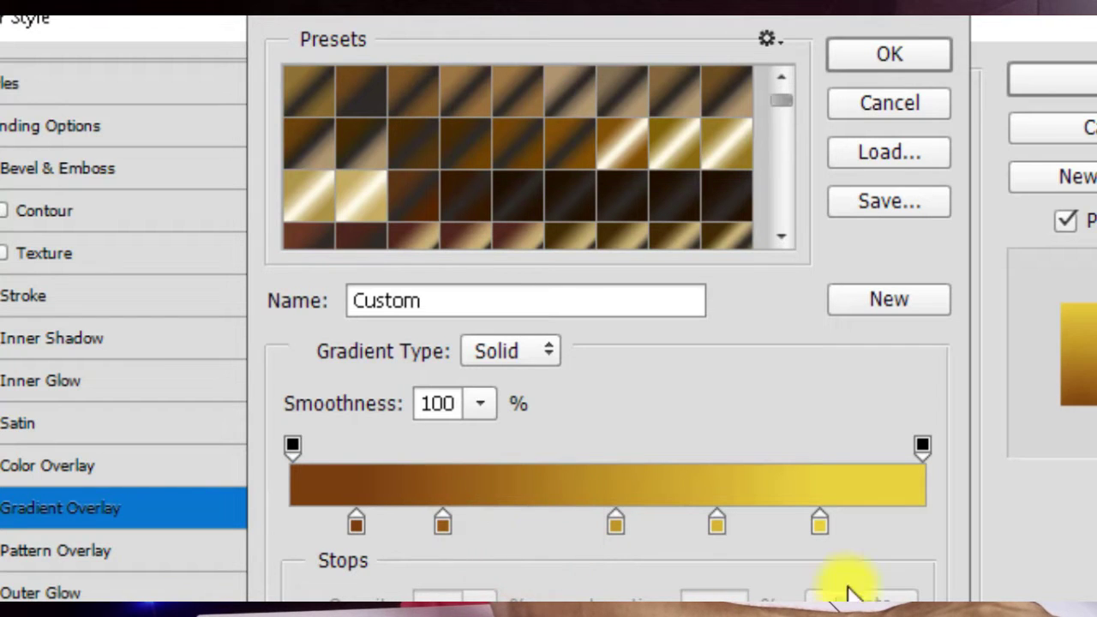
left_click(717, 522)
left_click_drag(716, 522, 677, 591)
left_click(615, 522)
left_click_drag(615, 522, 593, 571)
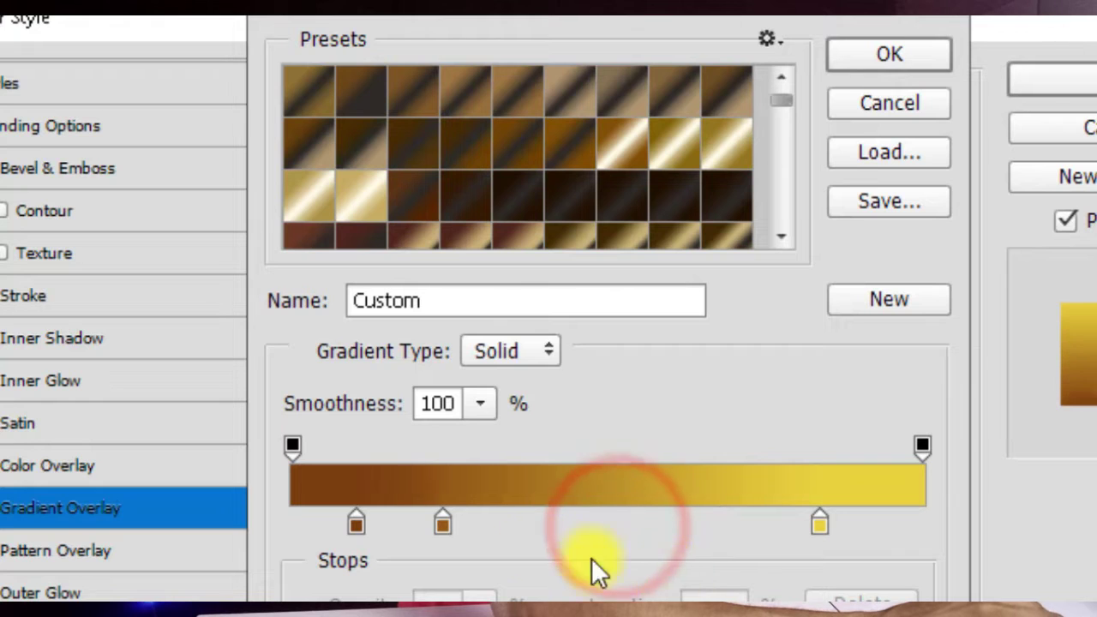
left_click(453, 522)
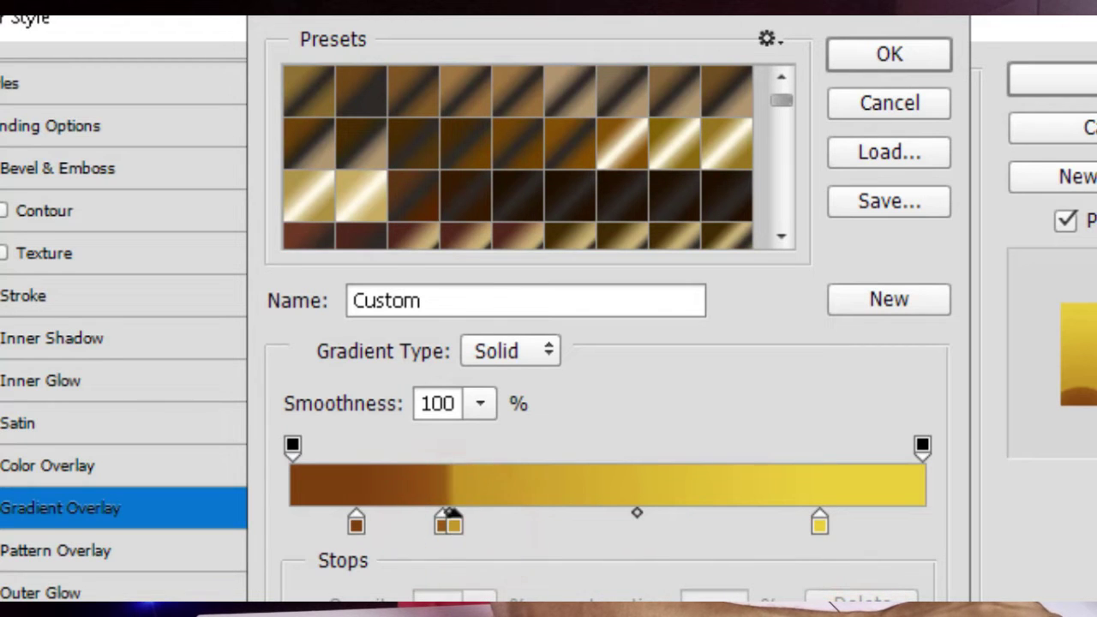
left_click_drag(451, 522, 462, 535)
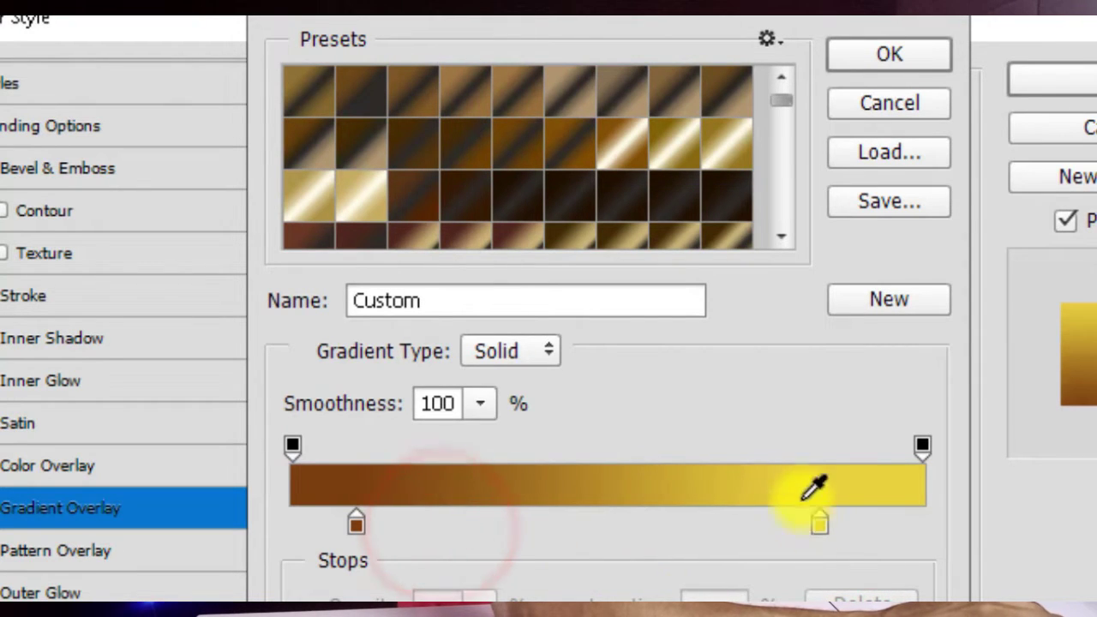
left_click_drag(819, 523, 1009, 497)
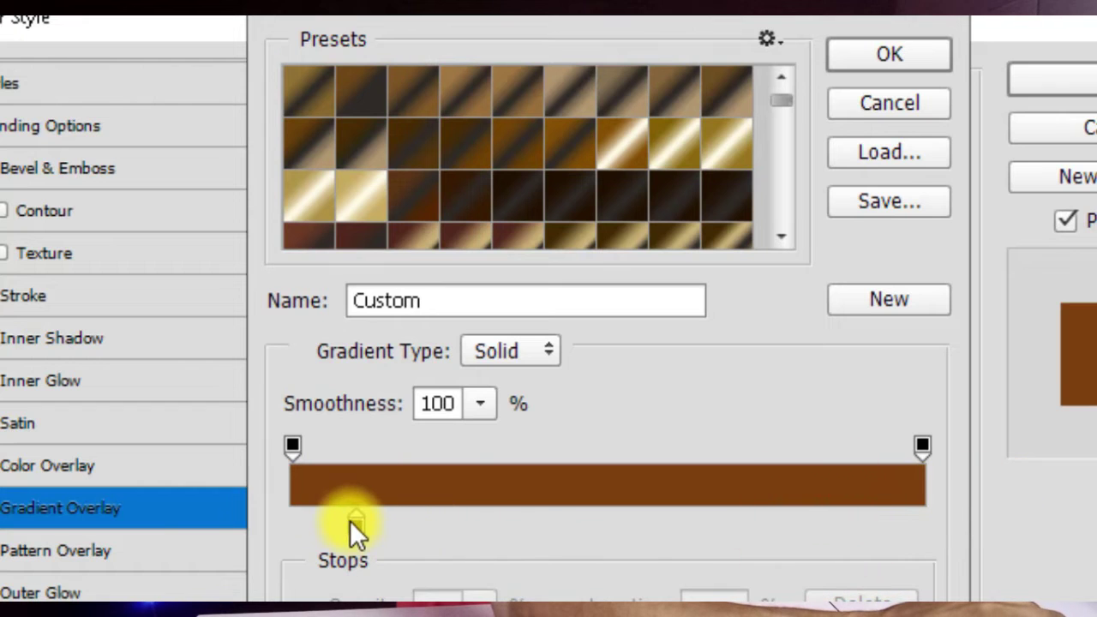
Step: Set the gradient's two end stops to navy #001167 on the left and near-black #05000d on the right
left_click_drag(471, 523, 176, 563)
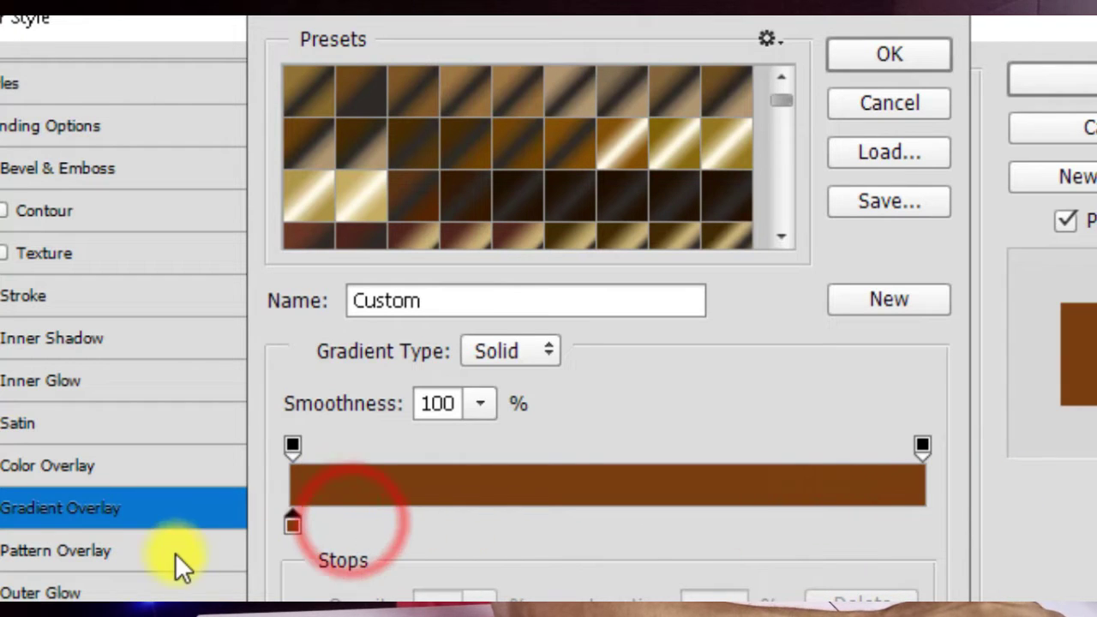
left_click(574, 514)
left_click_drag(585, 531, 940, 525)
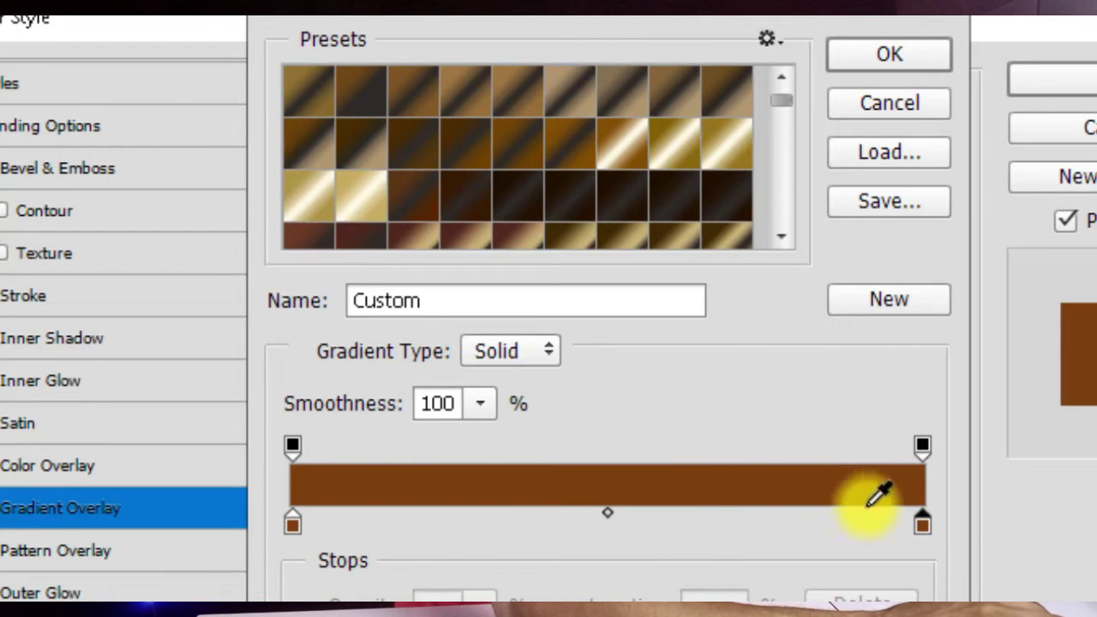
double_click(922, 524)
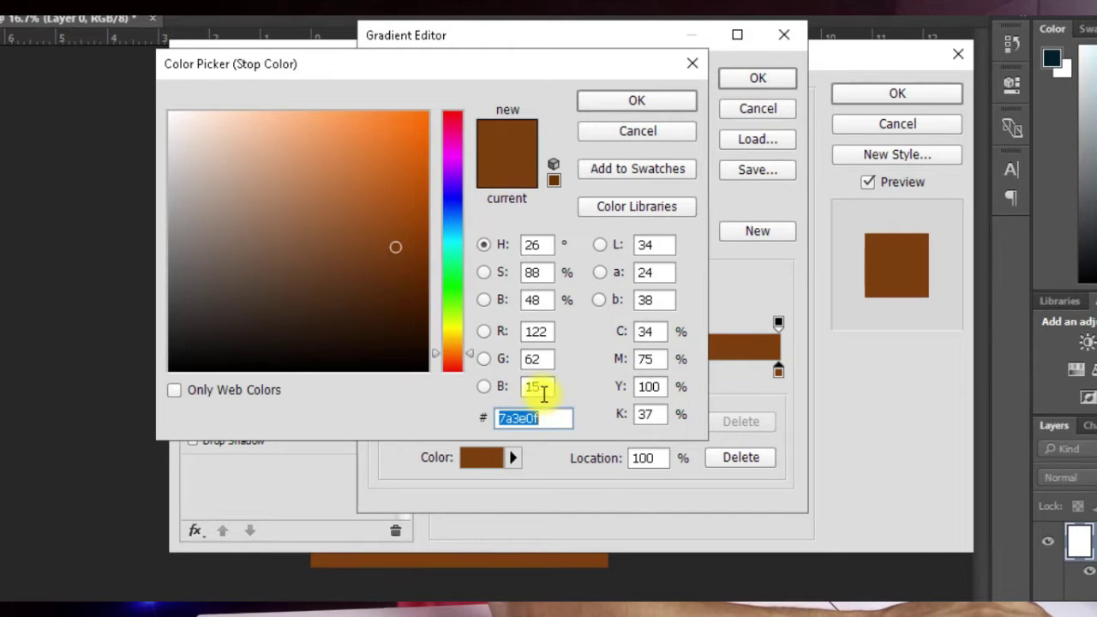
type("0")
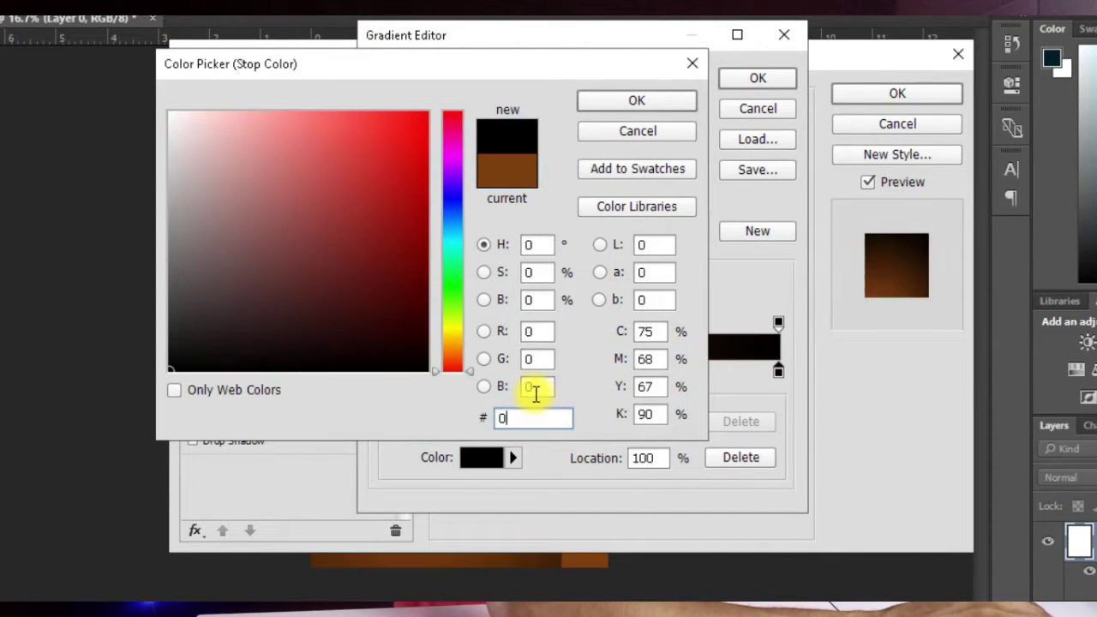
type("50")
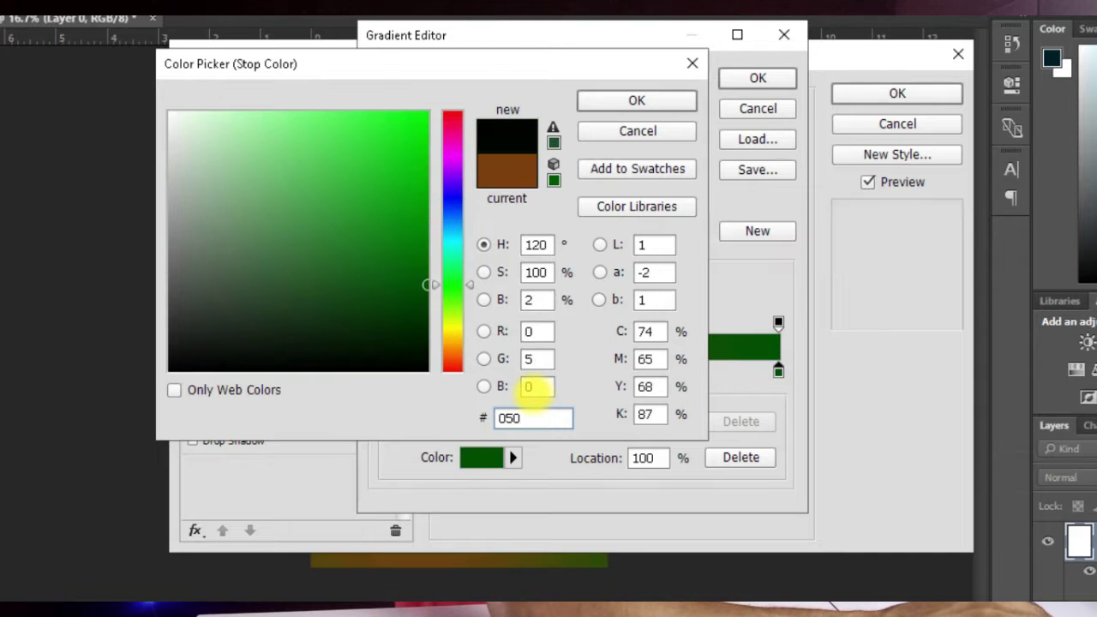
type("00d")
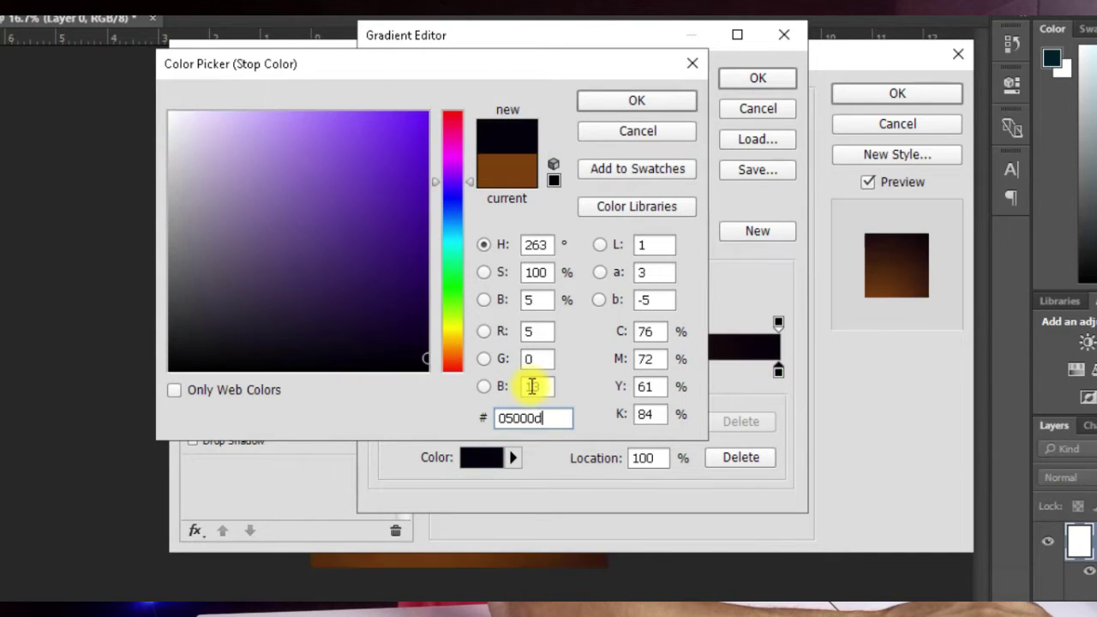
key("Return")
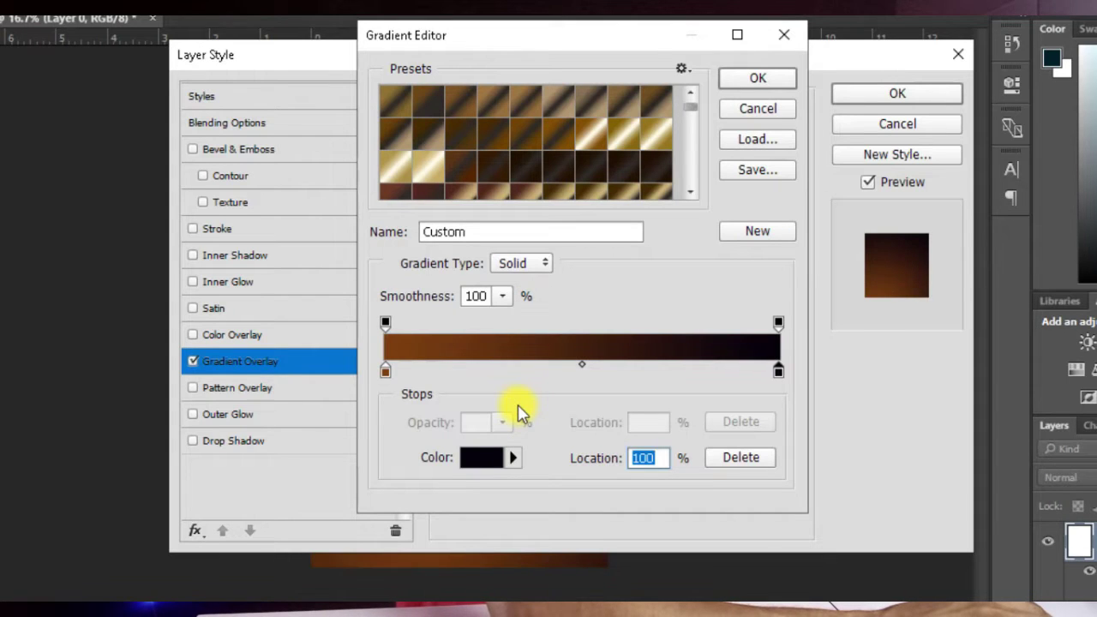
double_click(388, 373)
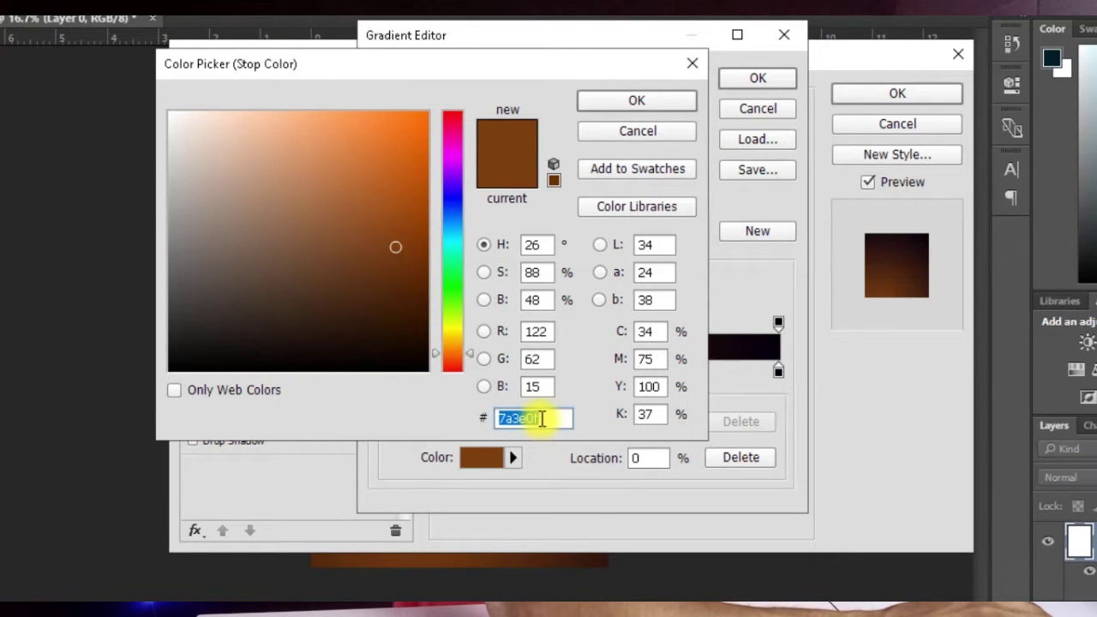
type("00")
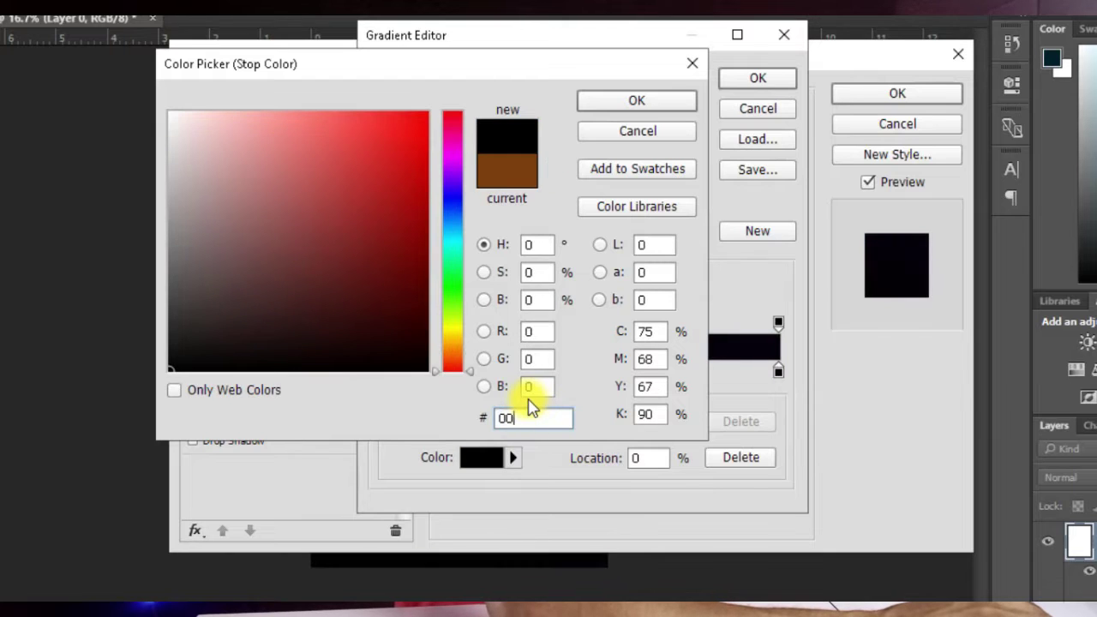
type("1167")
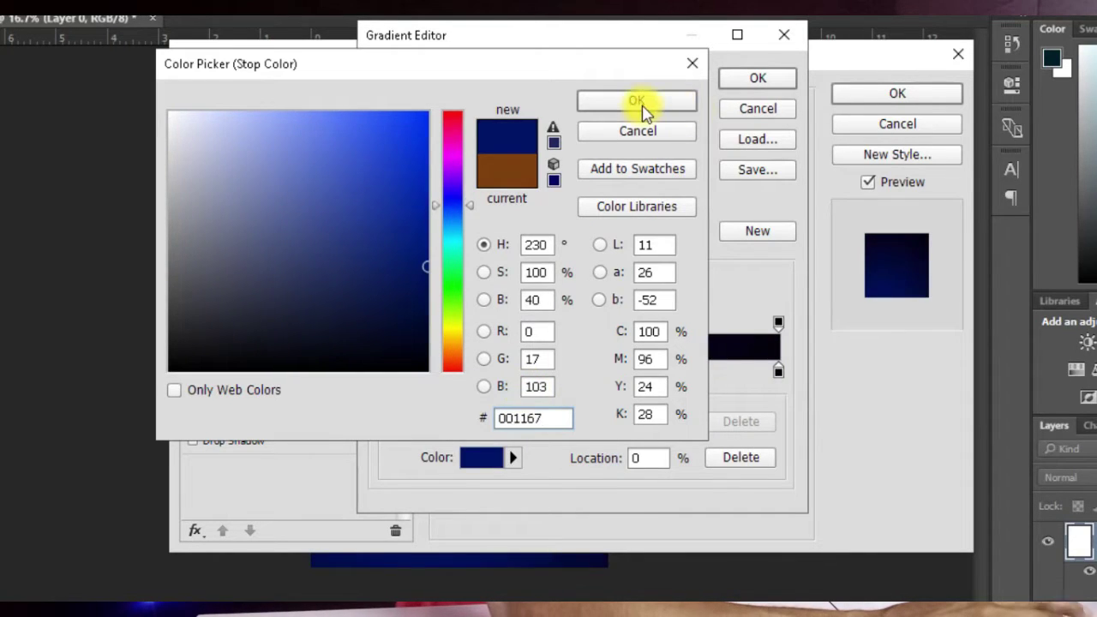
left_click(638, 103)
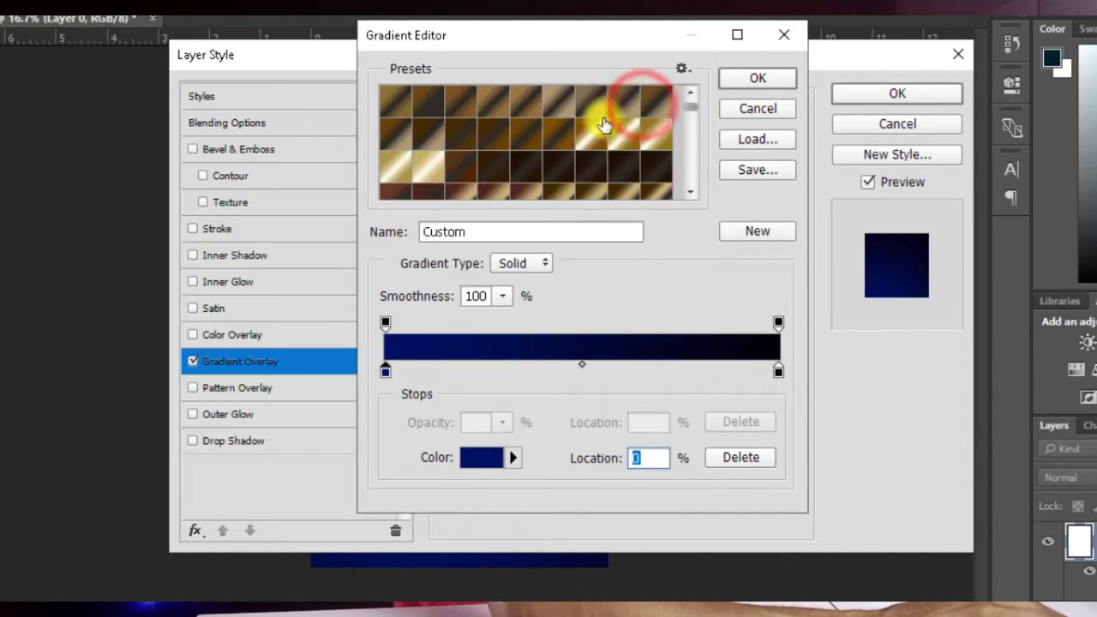
Step: Move the blue radial glow higher on the poster, scale it to 122%, and apply the overlay
left_click(758, 79)
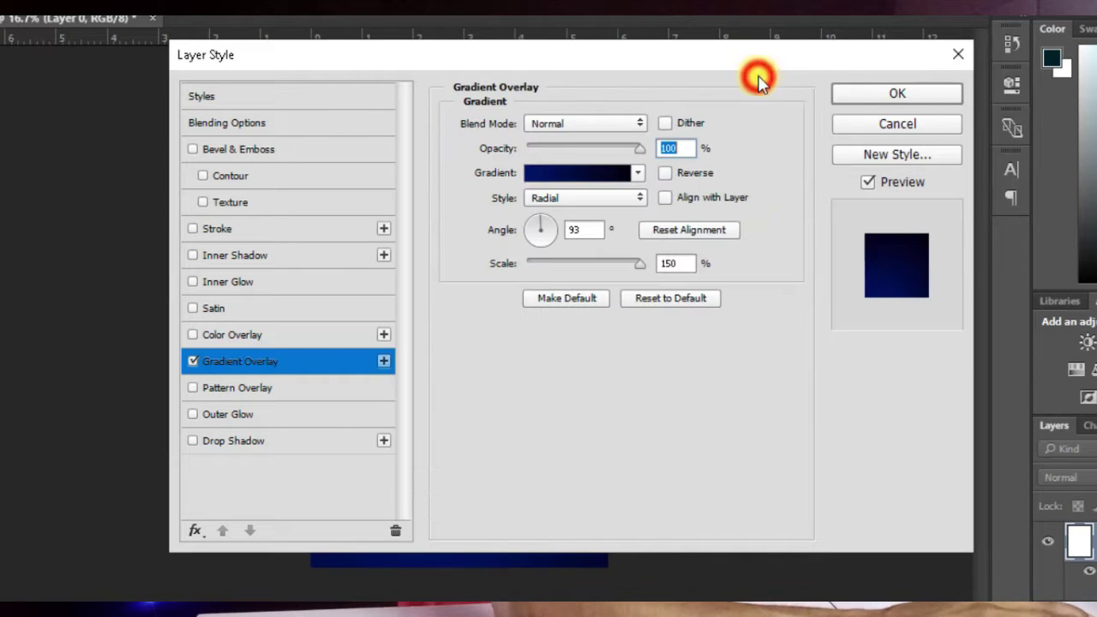
left_click_drag(412, 66, 693, 46)
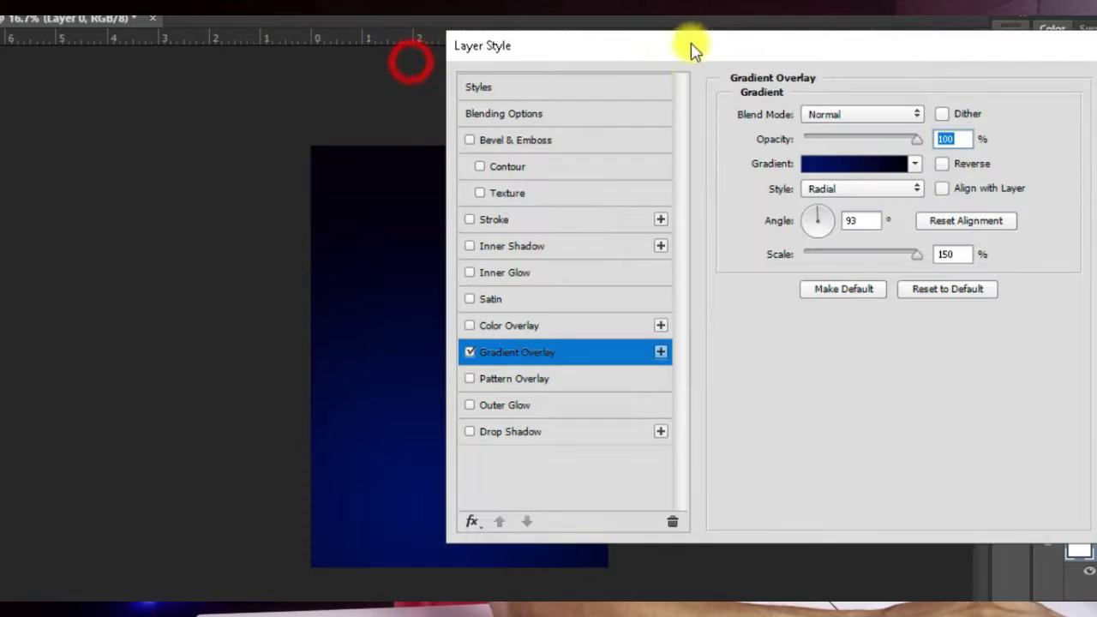
left_click_drag(572, 47, 661, 27)
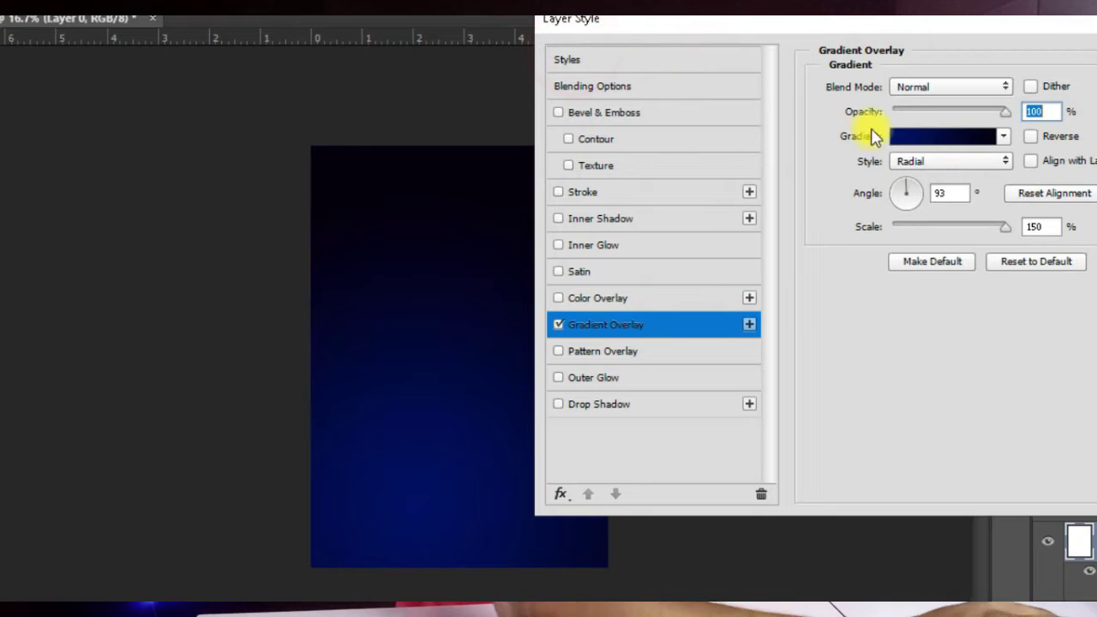
left_click_drag(460, 392, 483, 367)
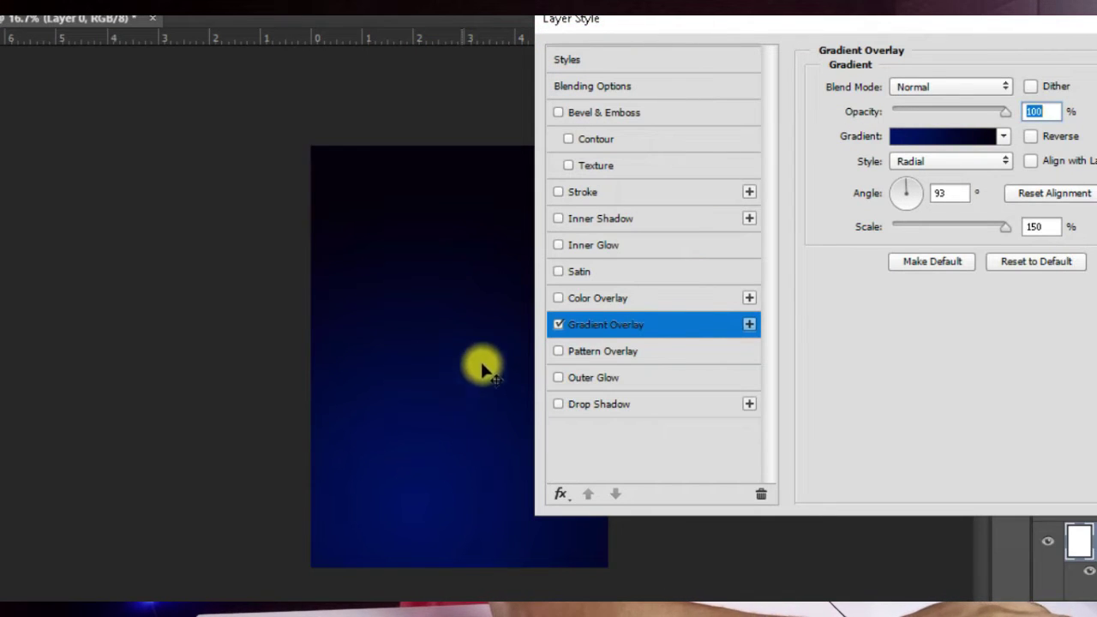
left_click_drag(415, 488, 450, 356)
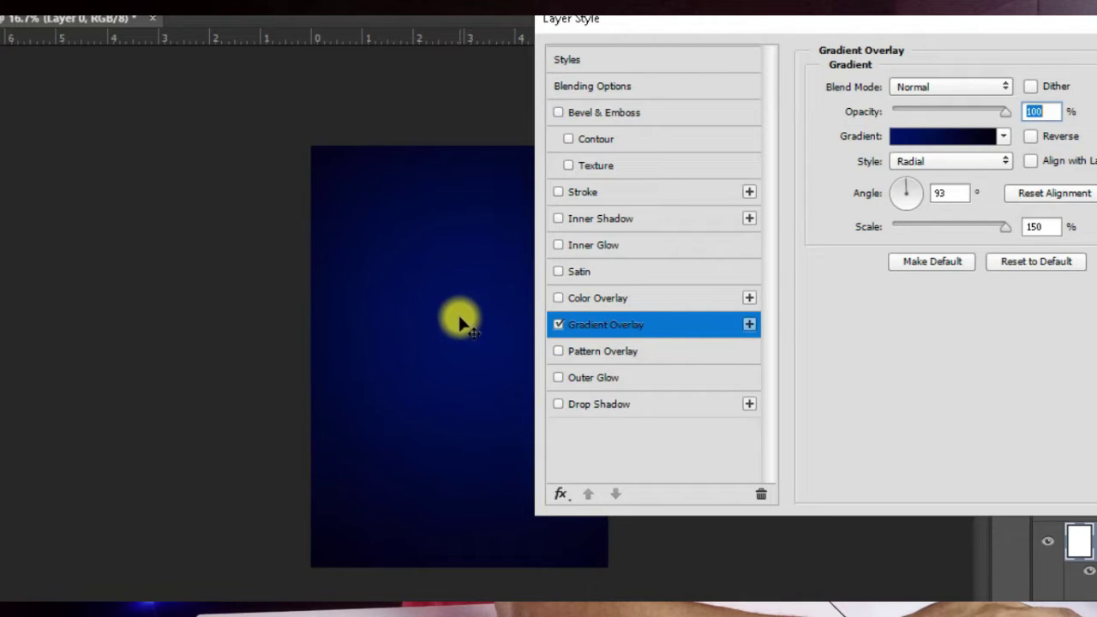
left_click_drag(1002, 231, 984, 231)
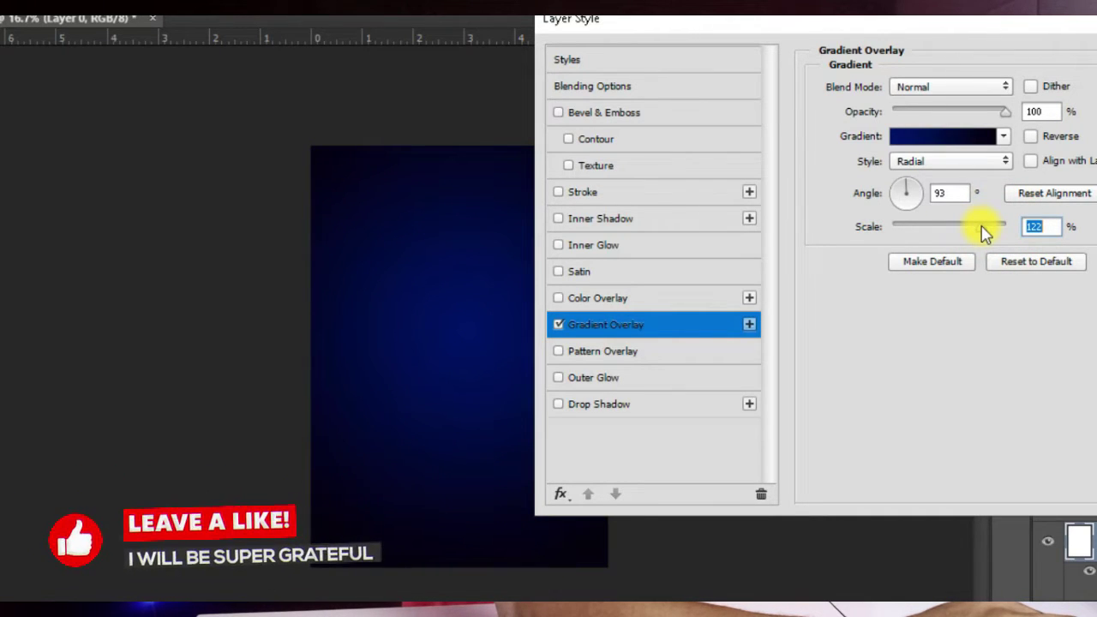
left_click(411, 358)
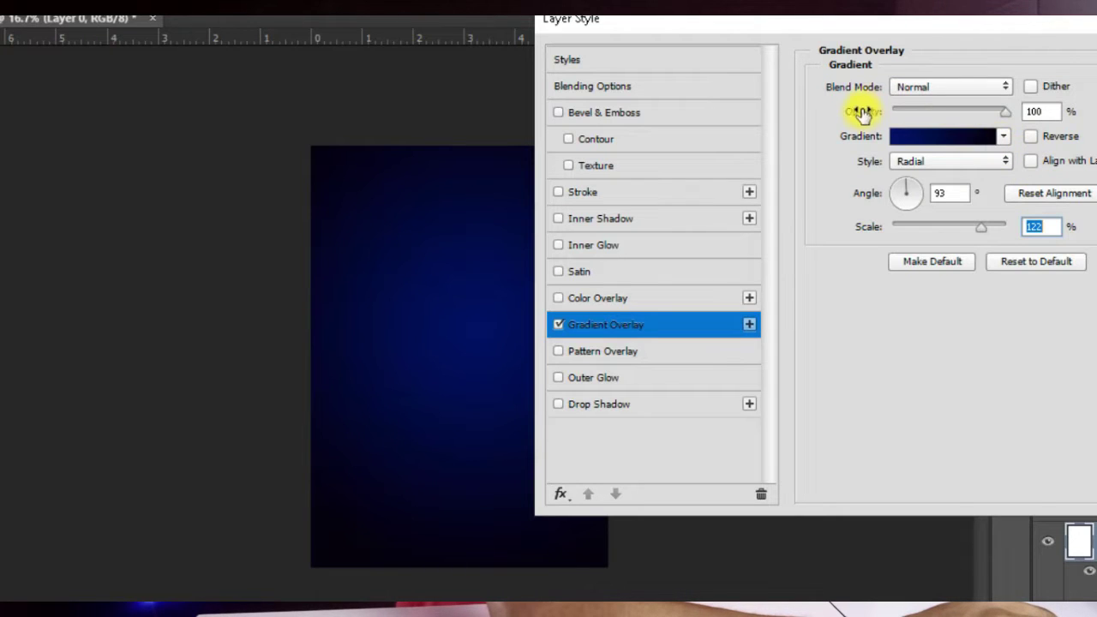
left_click_drag(994, 38, 512, 63)
left_click(773, 90)
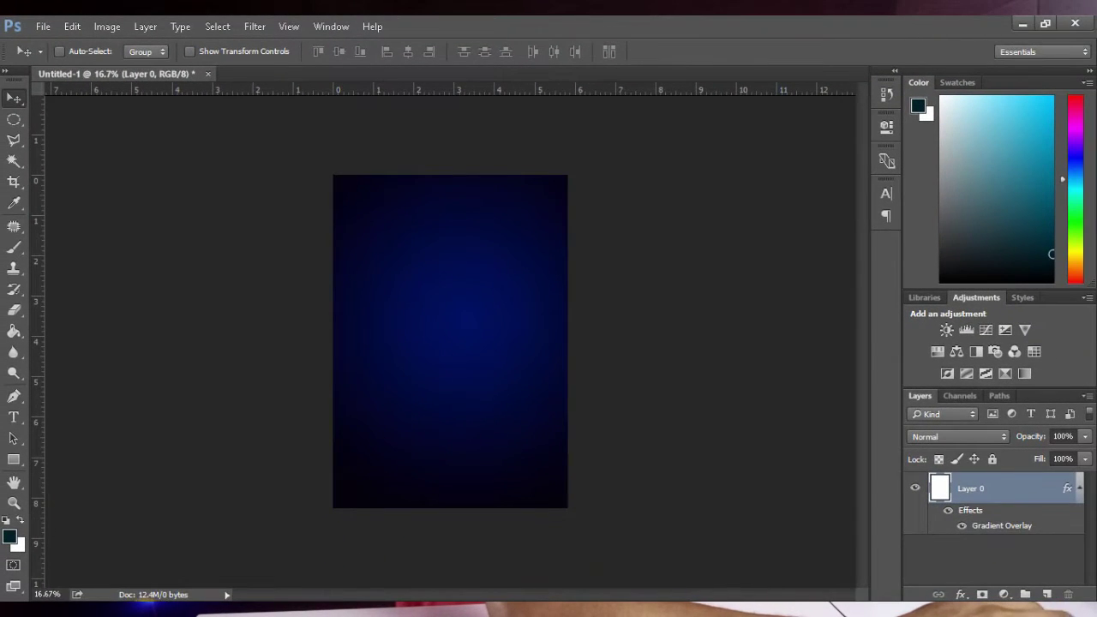
Step: Drag the purple sunburst image from the source folder into the poster
key("alt+Tab")
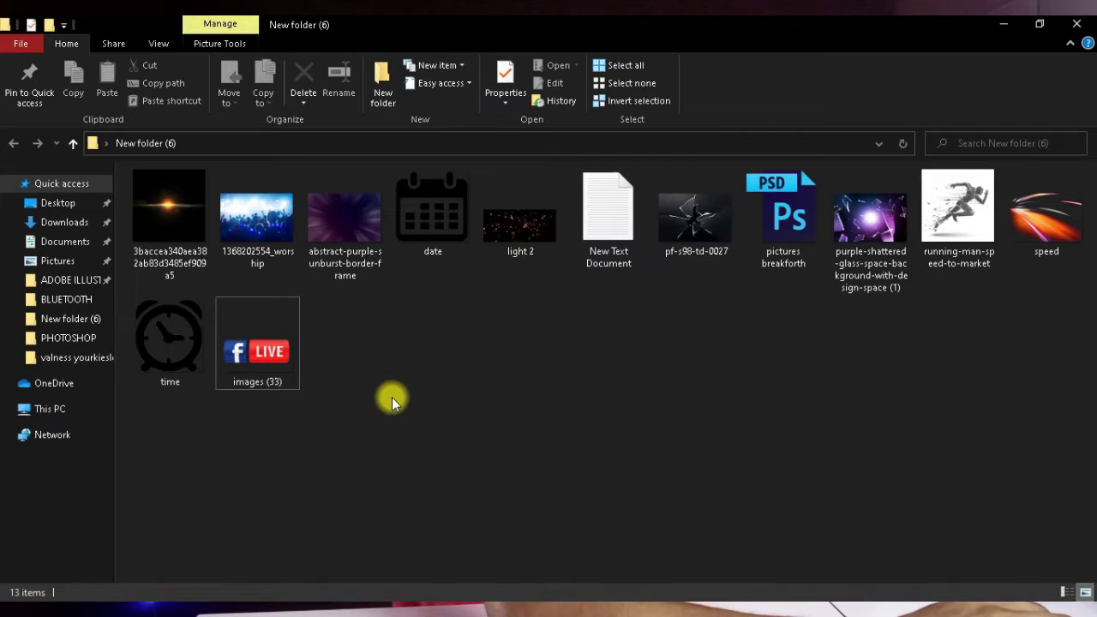
left_click(353, 221)
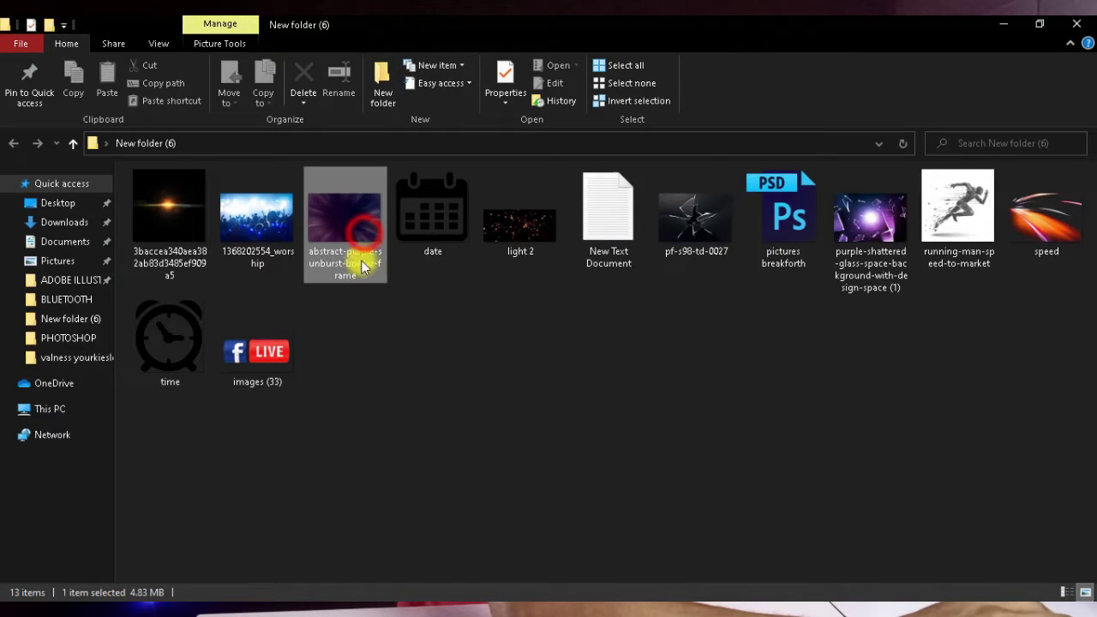
left_click_drag(390, 294, 422, 393)
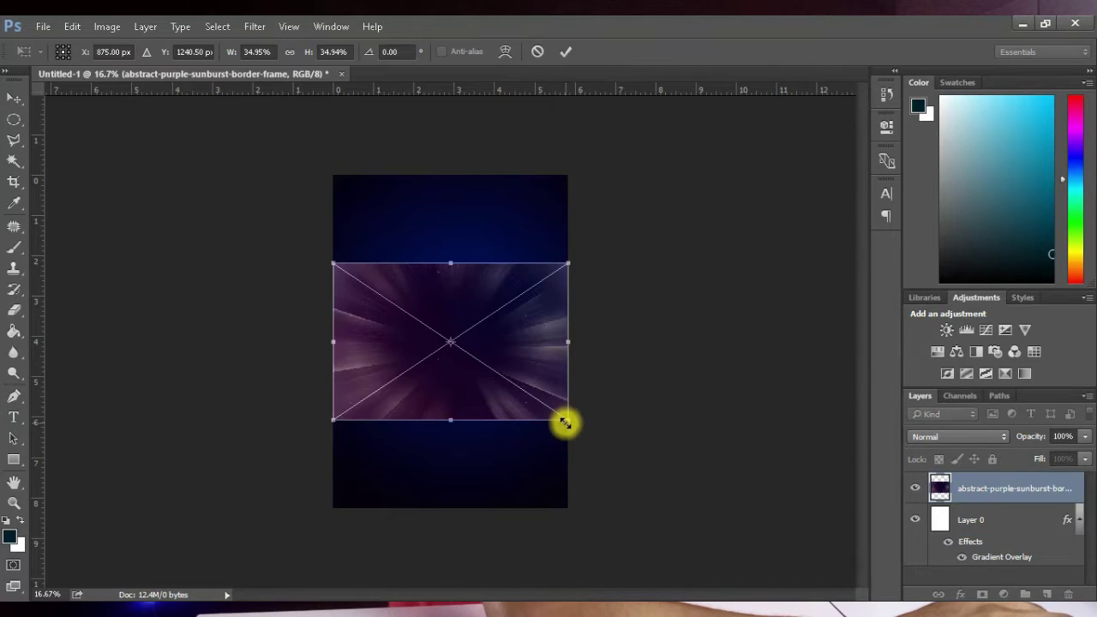
Step: Rotate the sunburst image -90°, enlarge it to fill the canvas, and commit the placement
left_click_drag(586, 422, 482, 289)
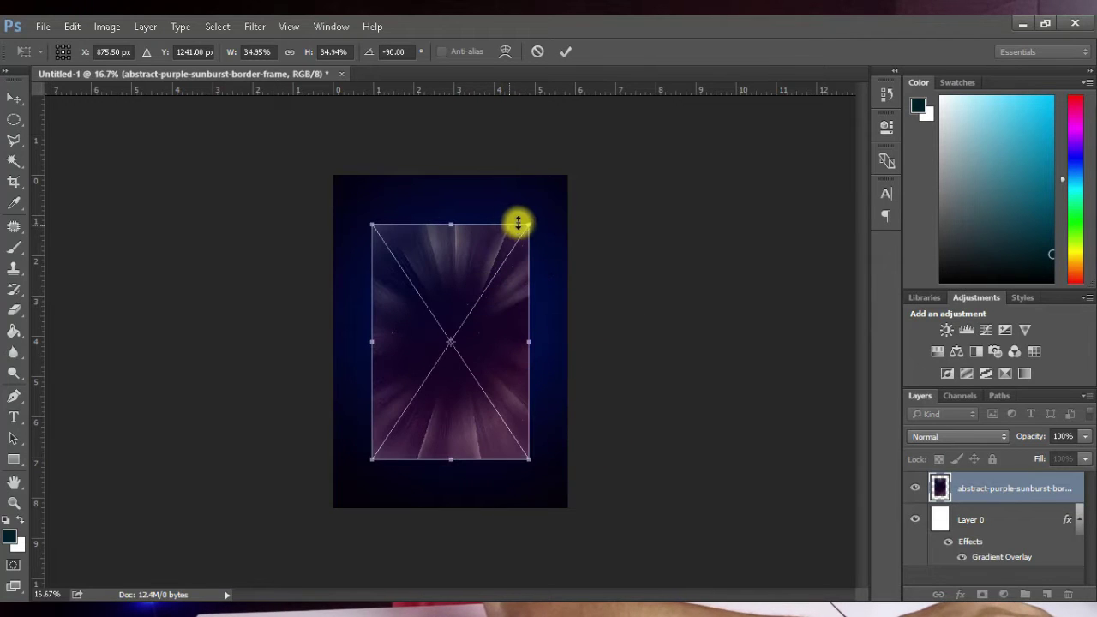
left_click_drag(532, 226, 575, 168)
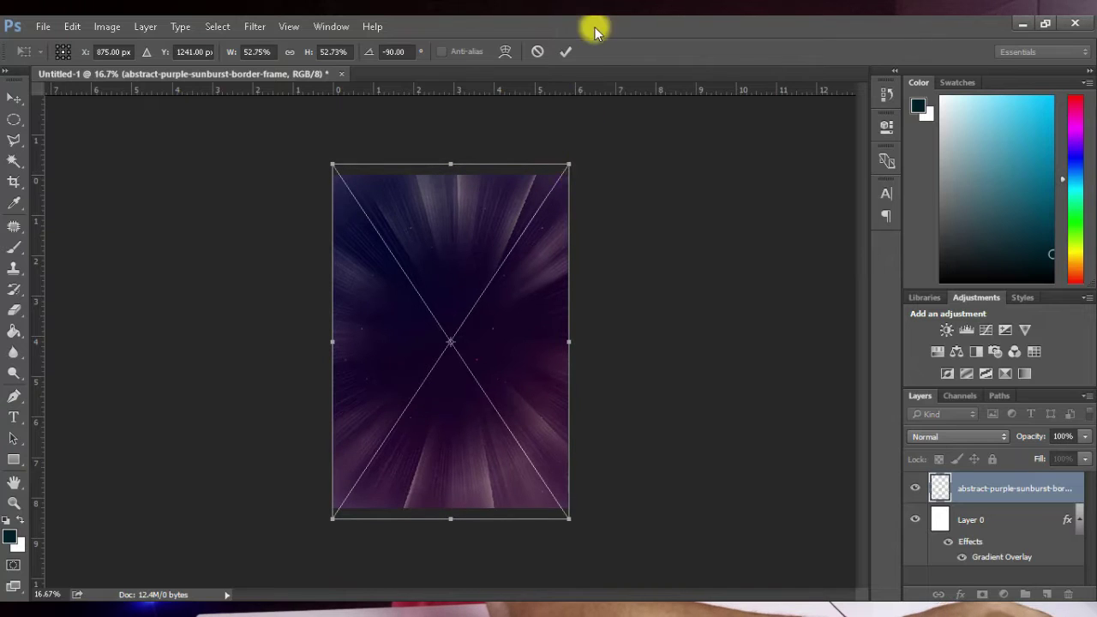
key("Return")
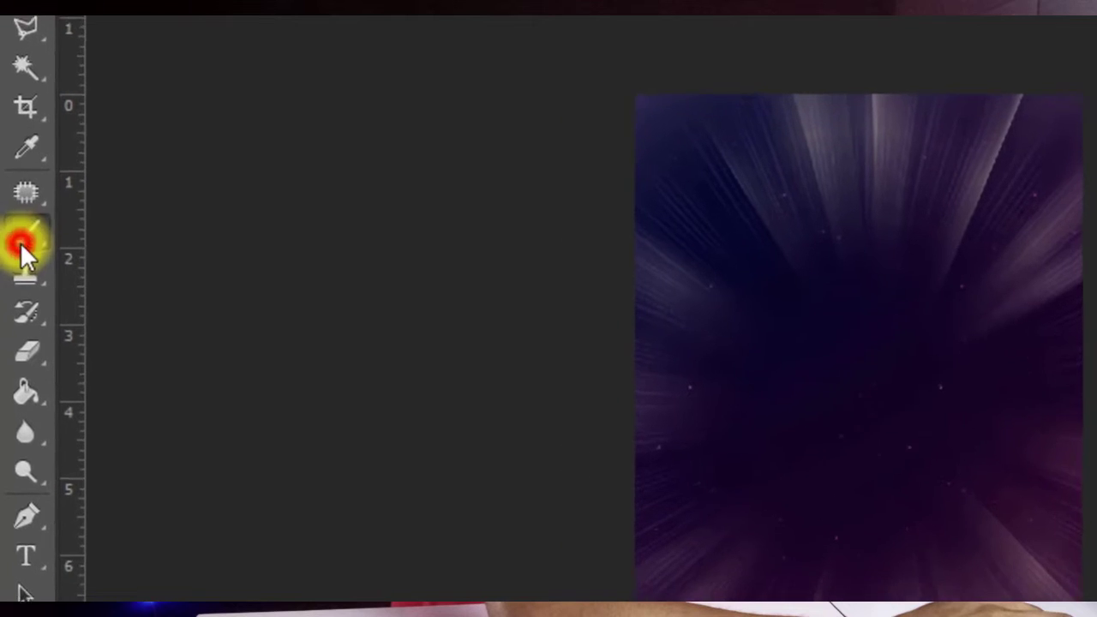
Step: Rasterize the sunburst layer and repaint its purple rays royal blue with the Color Replacement Tool
right_click(14, 247)
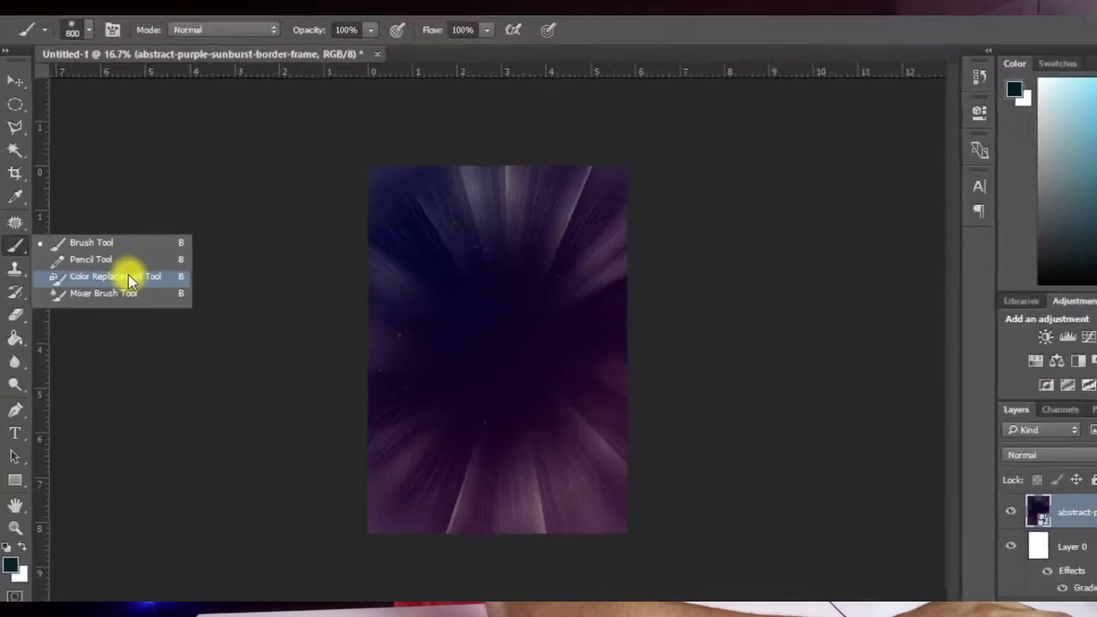
left_click(203, 290)
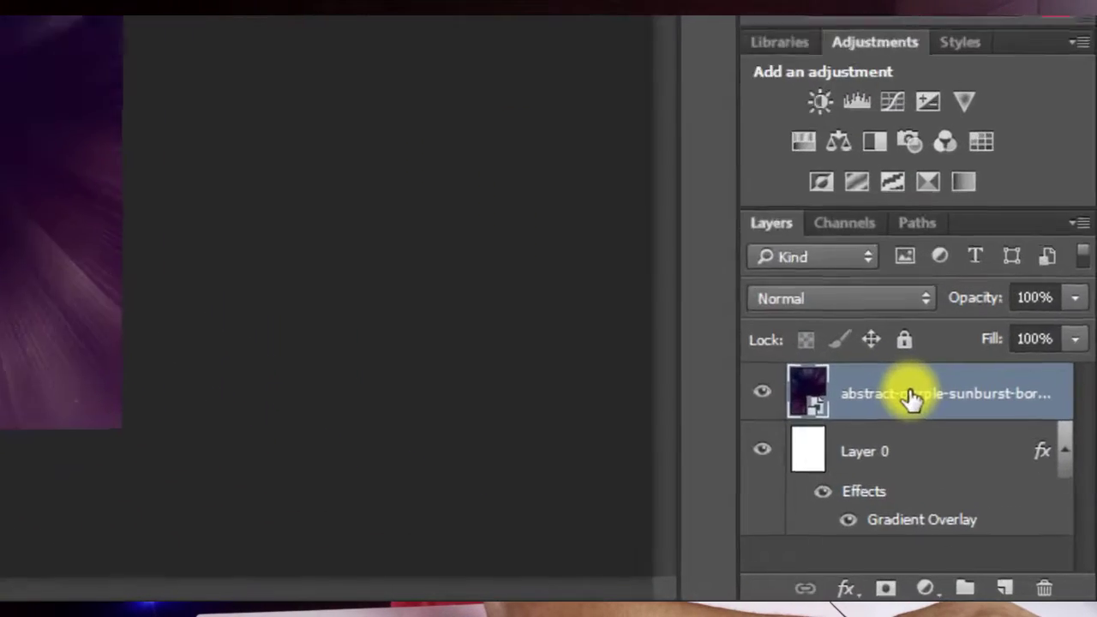
right_click(994, 488)
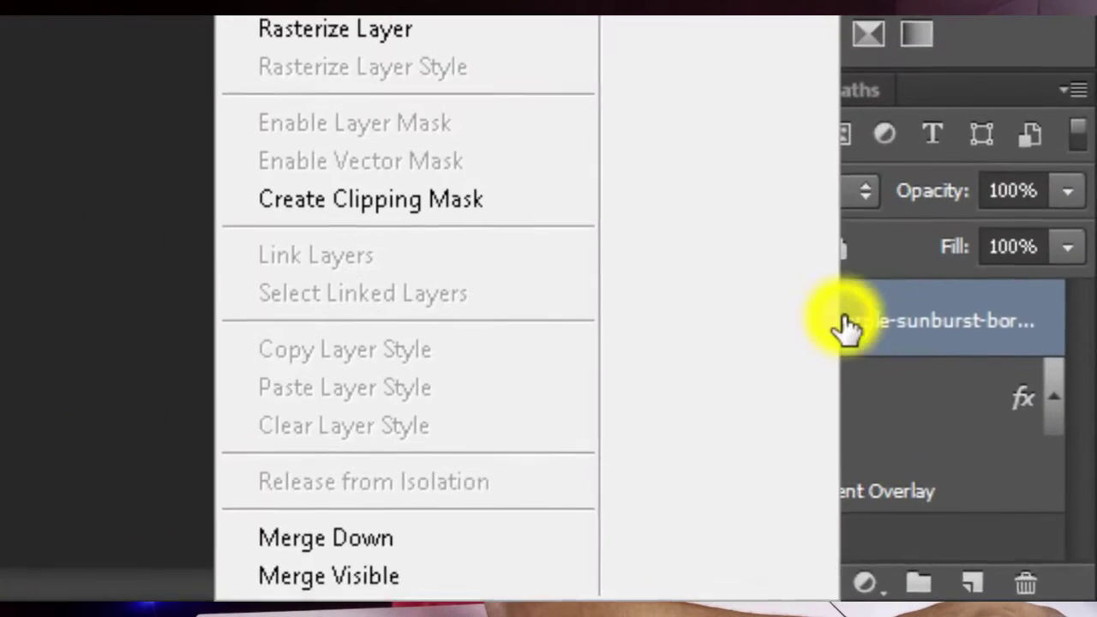
left_click(440, 36)
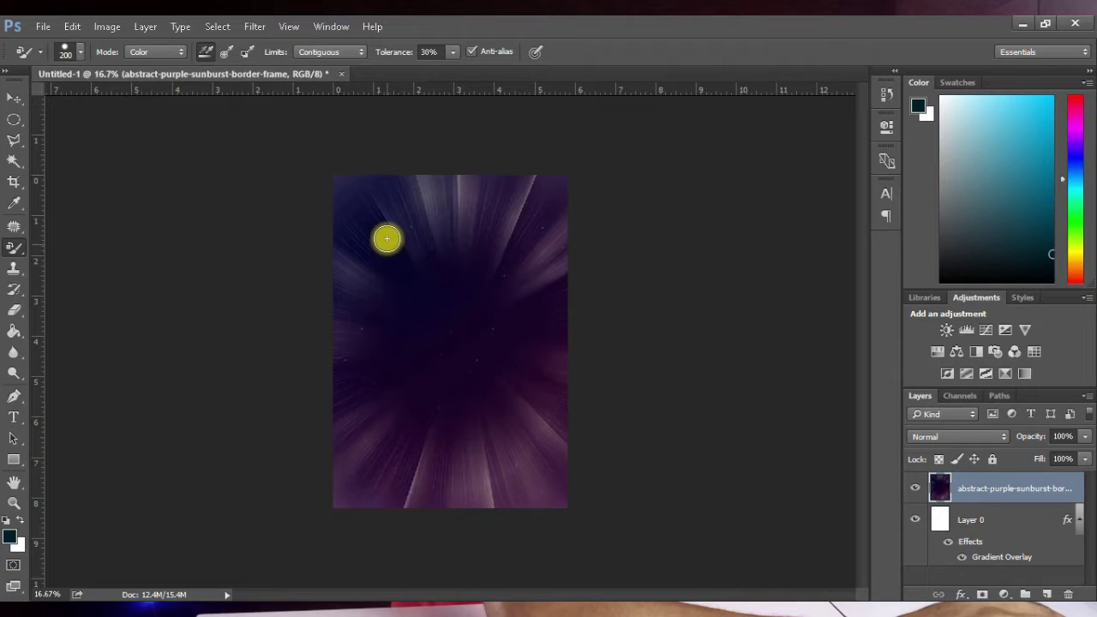
key("bracketright")
key("bracketright")
key("bracketright")
key("bracketright")
key("bracketright")
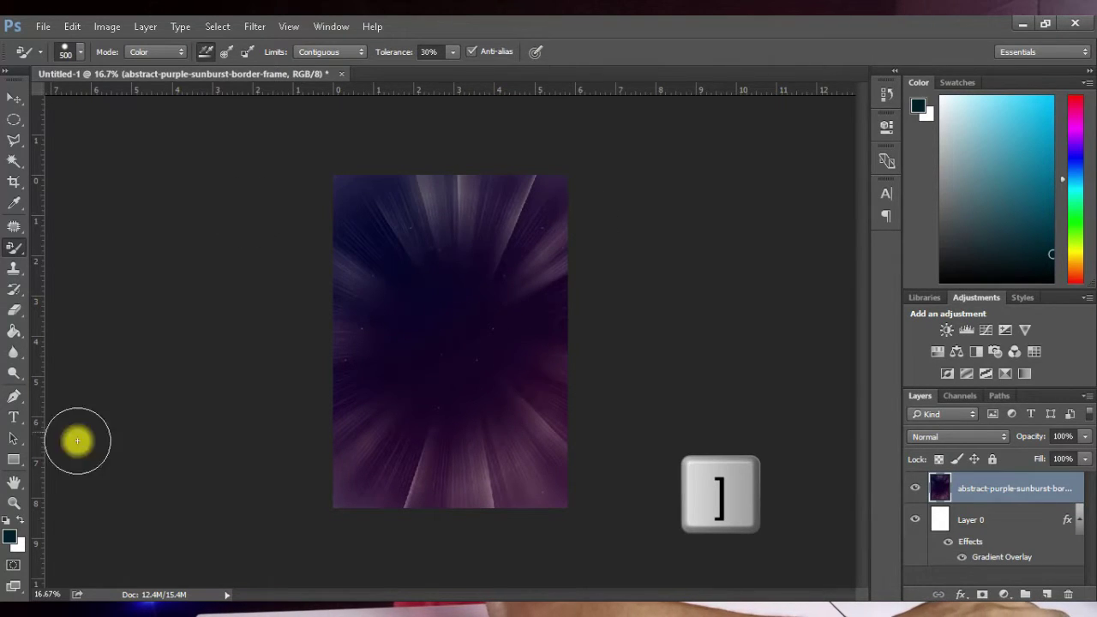
left_click(1075, 162)
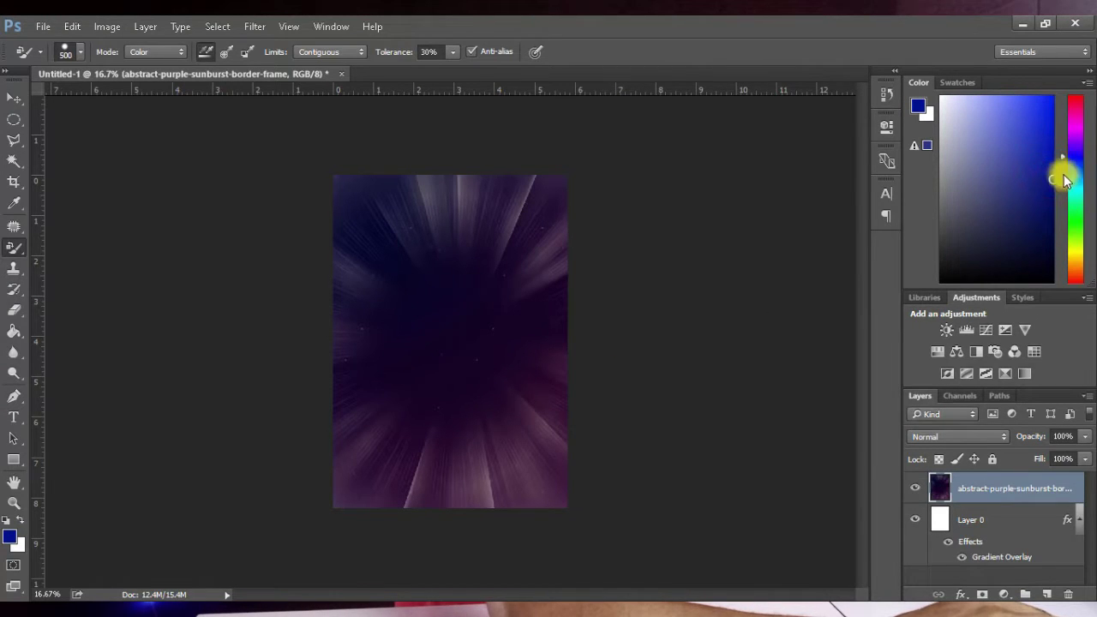
mouse_move(527, 237)
left_mouse_down()
mouse_move(477, 238)
mouse_move(350, 286)
mouse_move(377, 186)
mouse_move(342, 173)
mouse_move(519, 179)
mouse_move(523, 287)
mouse_move(553, 220)
mouse_move(409, 284)
mouse_move(438, 357)
mouse_move(463, 366)
mouse_move(329, 462)
mouse_move(352, 479)
mouse_move(365, 414)
mouse_move(604, 321)
mouse_move(519, 457)
mouse_move(392, 506)
mouse_move(539, 448)
mouse_move(559, 495)
mouse_move(465, 365)
left_mouse_up()
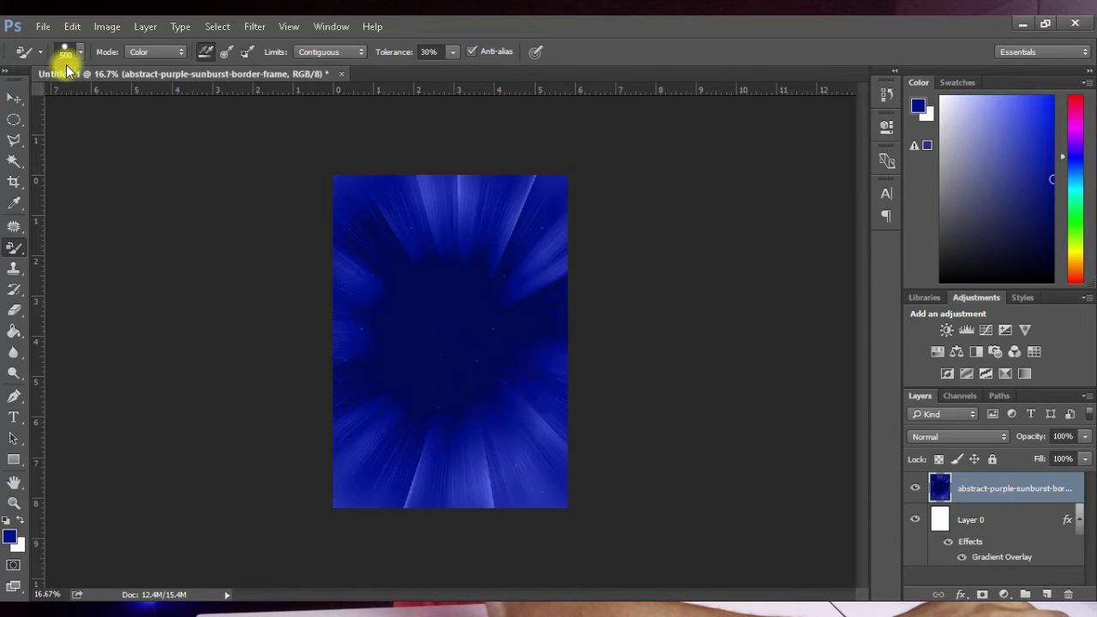
left_click(13, 99)
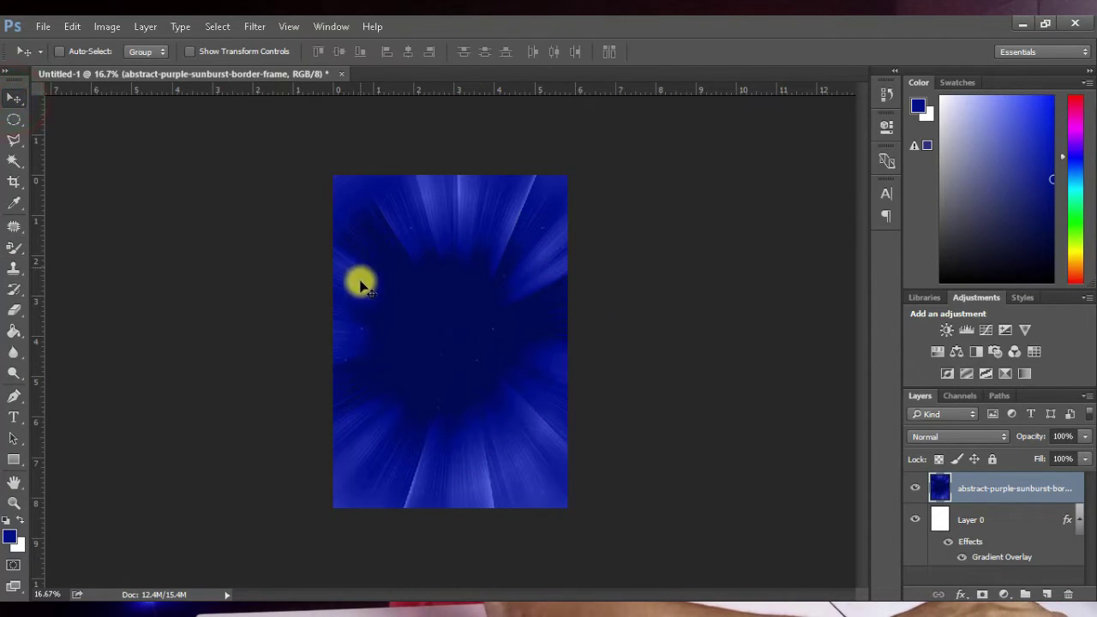
Step: Apply Levels to the sunburst layer with the midtone input at 0.67 for a deeper navy
key("ctrl+l")
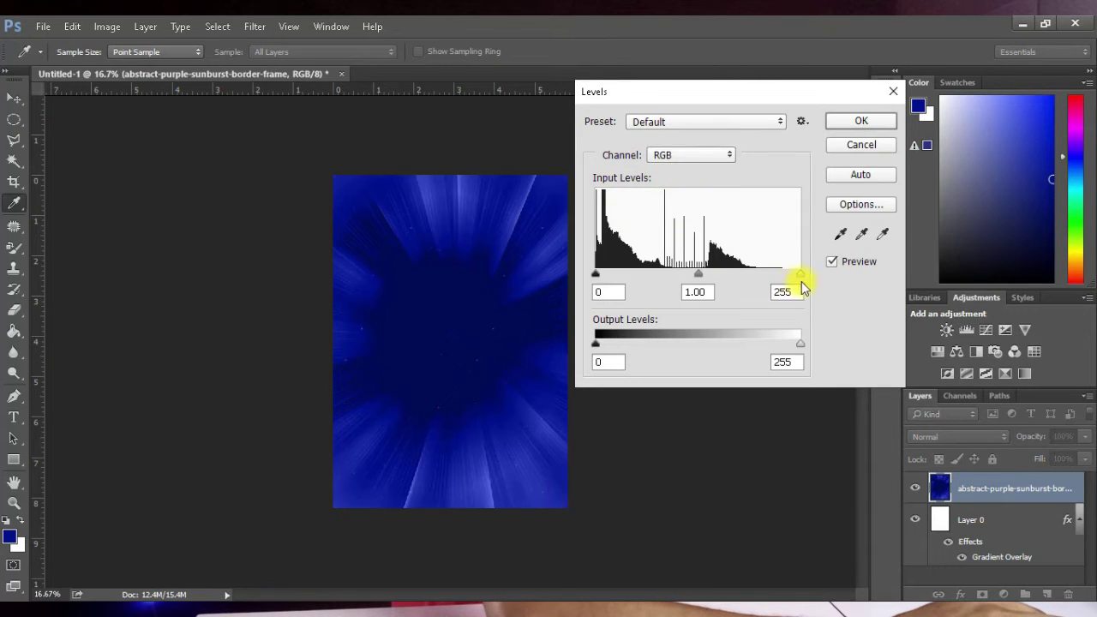
left_click_drag(790, 283, 825, 277)
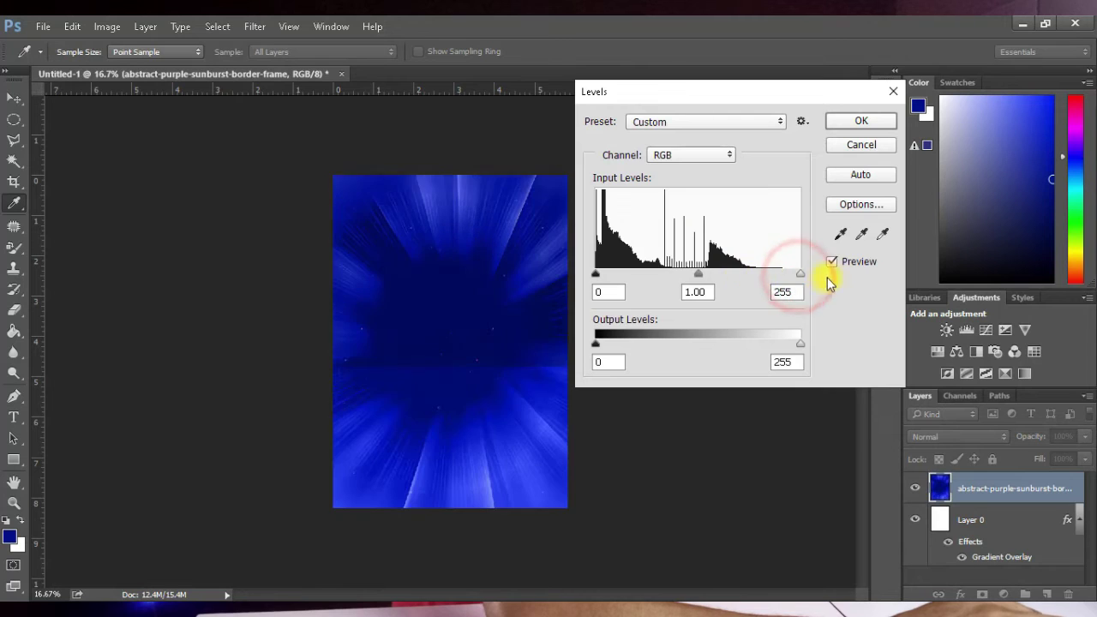
left_click_drag(701, 276, 732, 274)
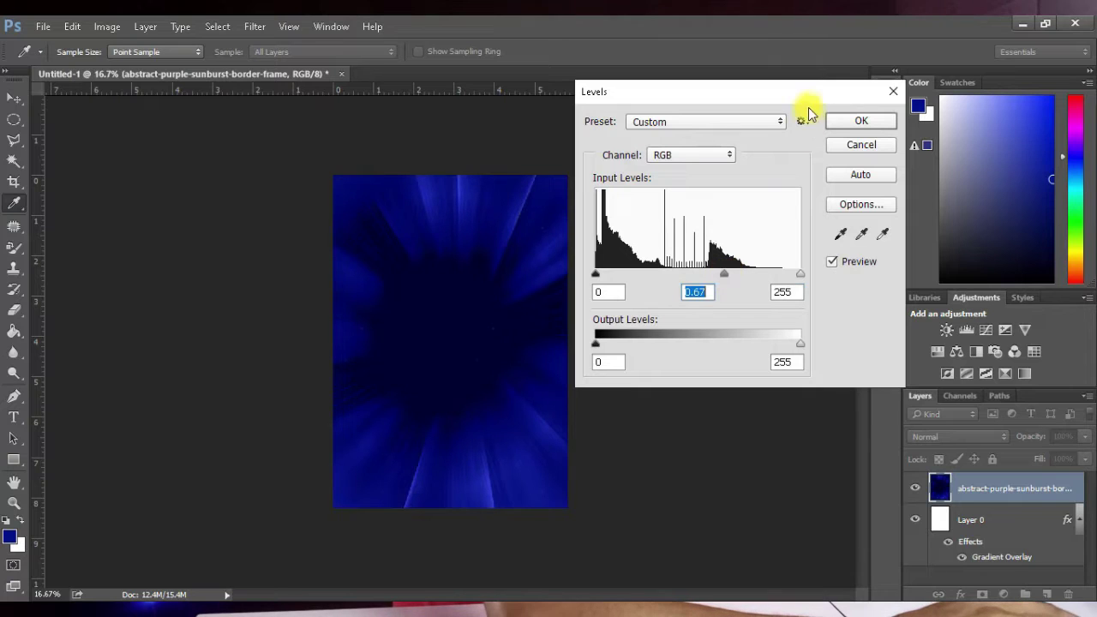
left_click(859, 123)
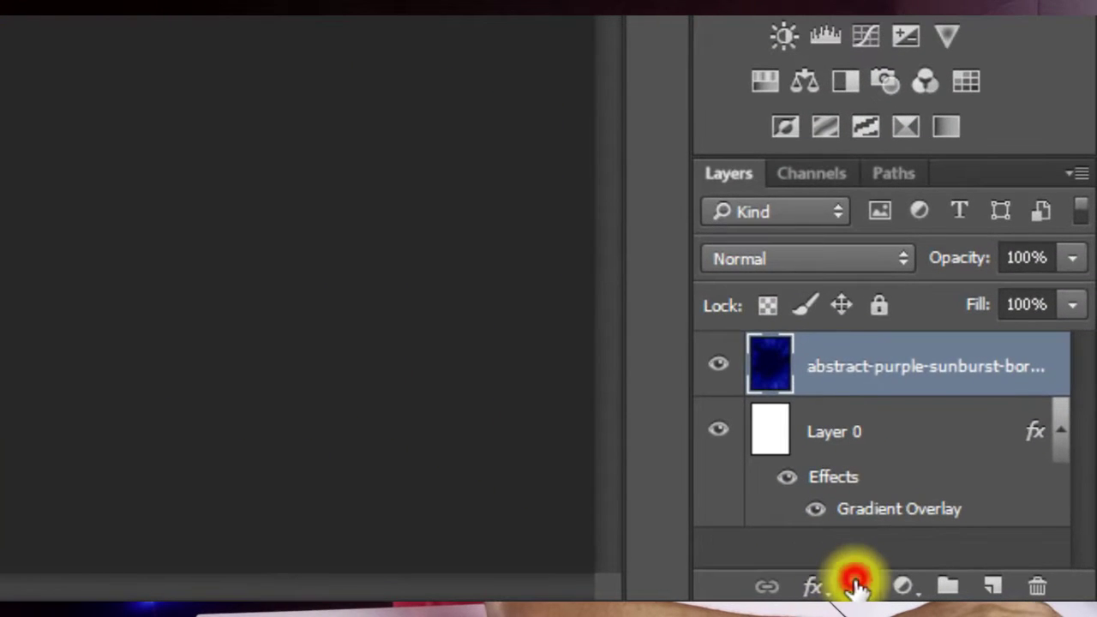
Step: Add a layer mask to the sunburst and brush out its lower and central rays
left_click(982, 593)
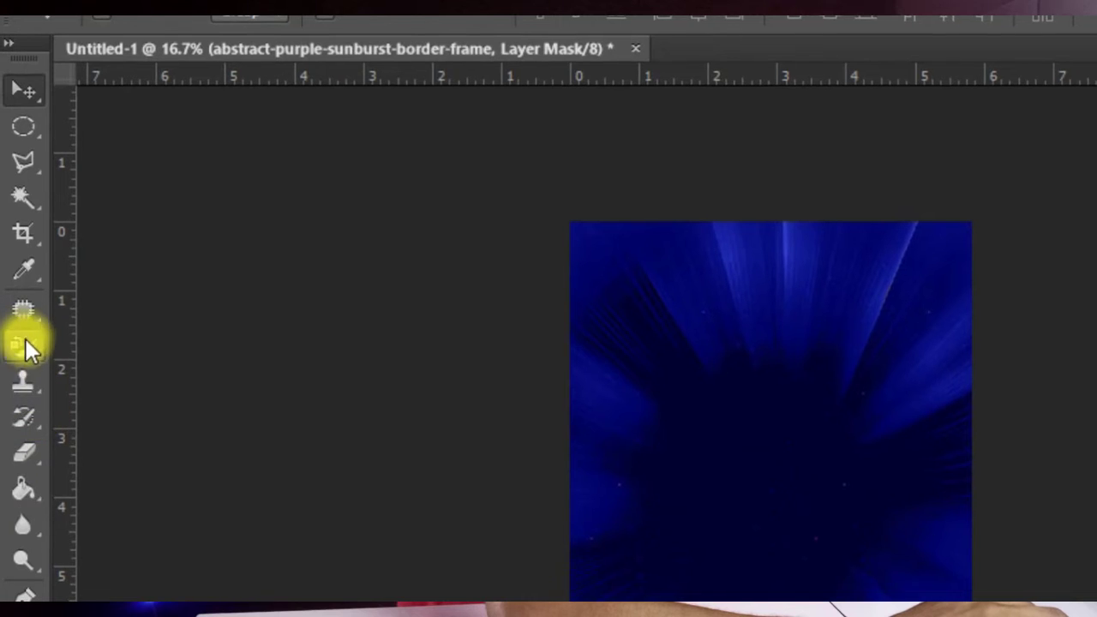
right_click(23, 348)
left_click(175, 341)
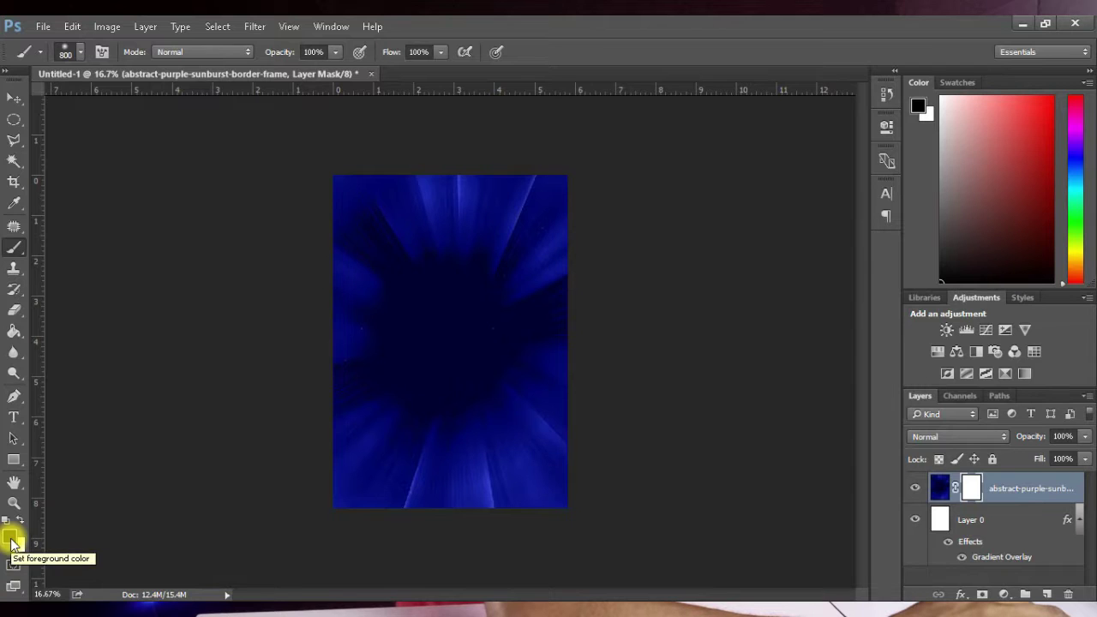
key("bracketright")
key("bracketright")
key("bracketright")
mouse_move(580, 441)
left_mouse_down()
mouse_move(421, 484)
mouse_move(367, 487)
mouse_move(672, 450)
mouse_move(511, 458)
mouse_move(517, 384)
mouse_move(362, 426)
mouse_move(332, 410)
mouse_move(335, 435)
mouse_move(529, 426)
mouse_move(585, 298)
mouse_move(595, 304)
mouse_move(583, 265)
mouse_move(536, 329)
mouse_move(517, 389)
mouse_move(538, 488)
left_mouse_up()
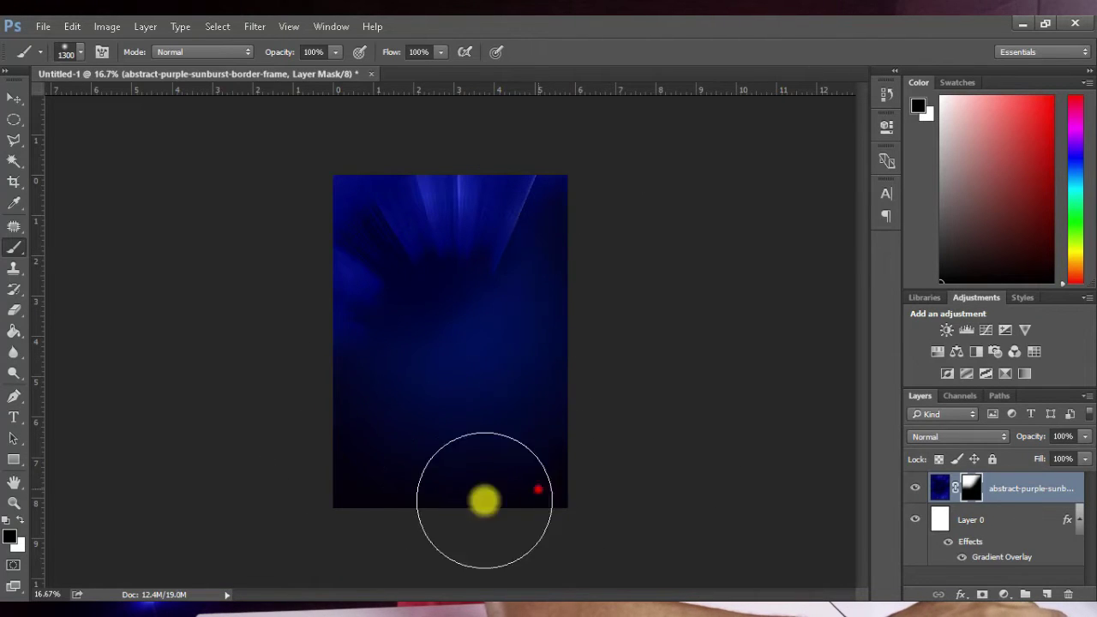
left_click(307, 335)
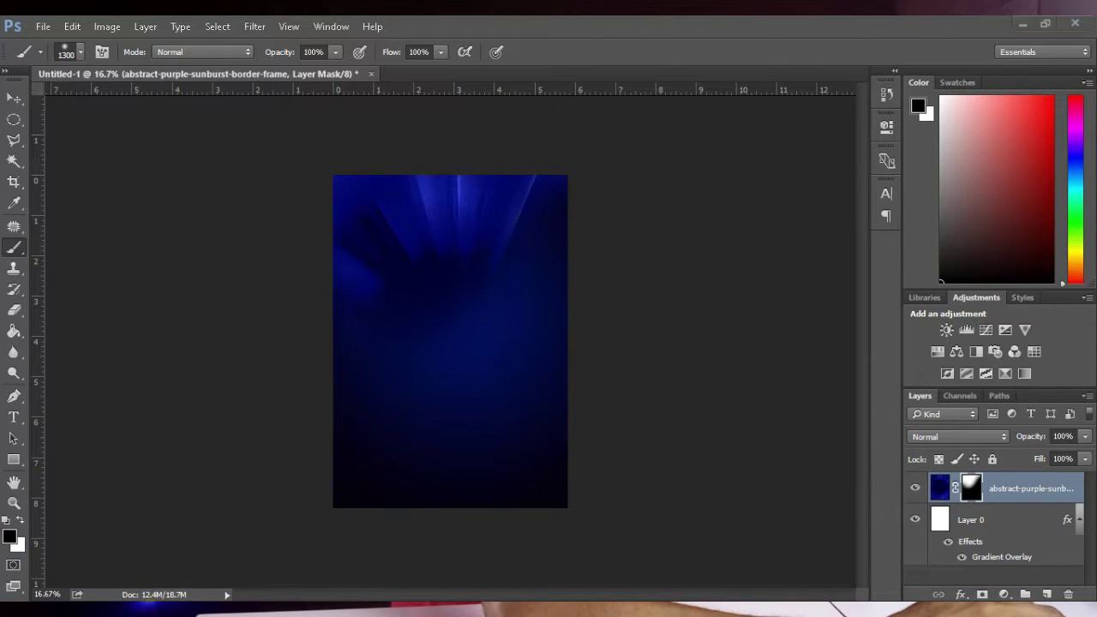
Step: Select the pf-s98-td-0027 cracked-glass image in the asset folder and return to the poster
key("alt+Tab")
left_click(695, 214)
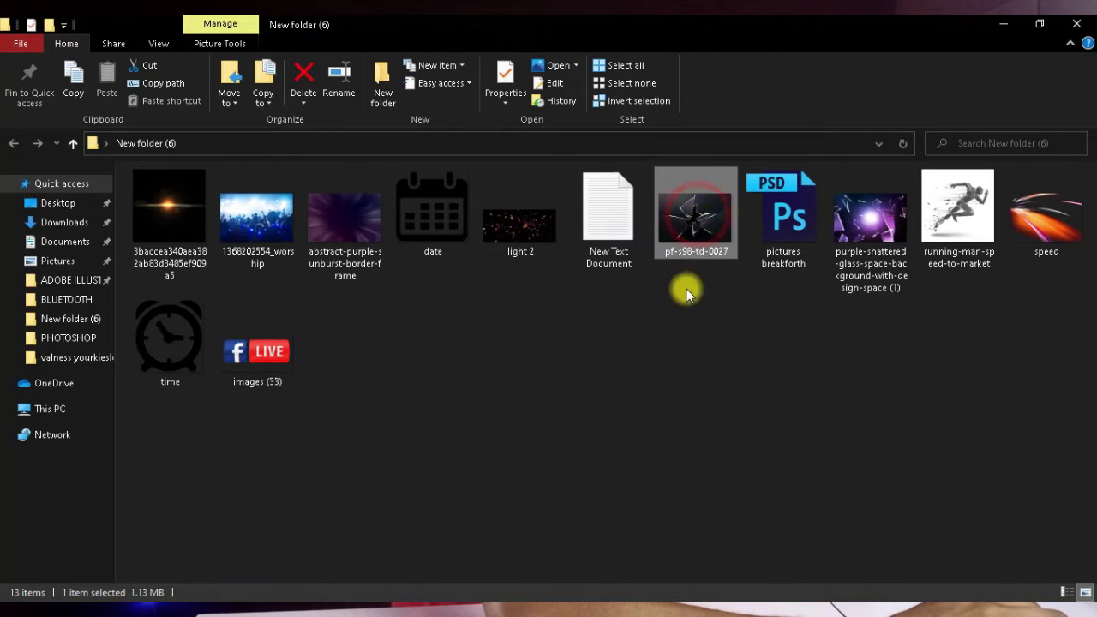
key("alt+Tab")
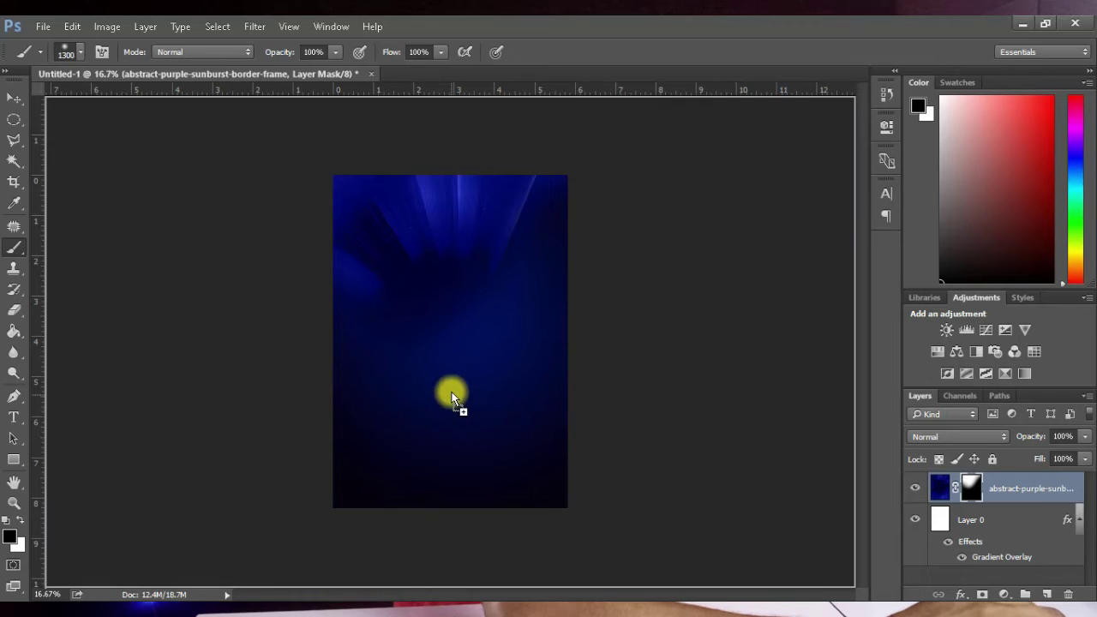
Step: Place the pf-s98-td-0027 image onto the poster and rasterize its layer
left_click_drag(450, 392, 451, 392)
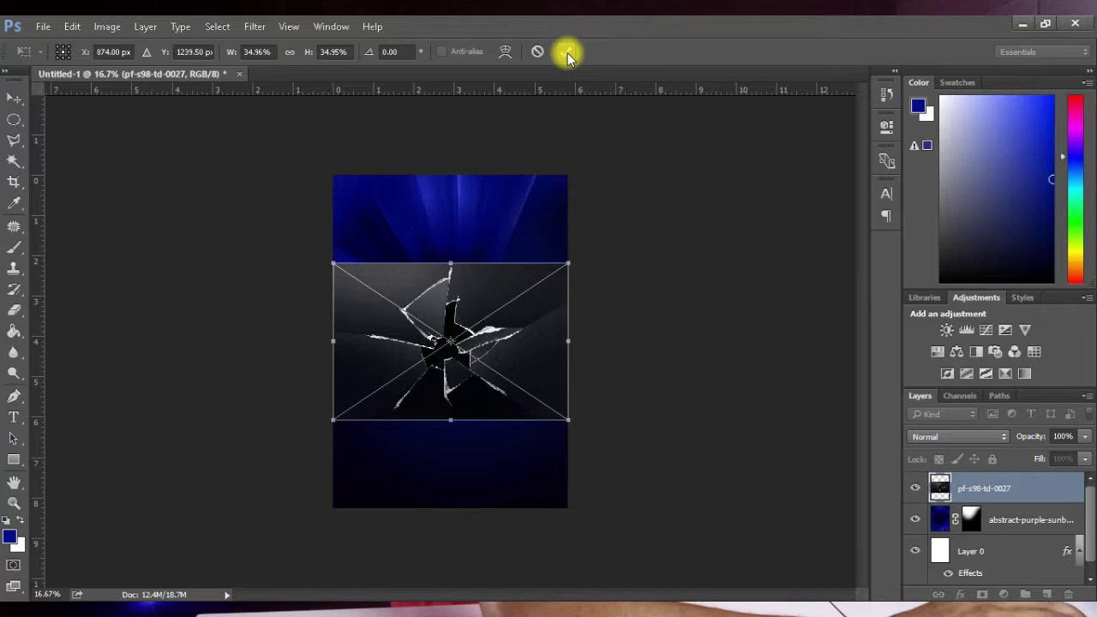
key("Return")
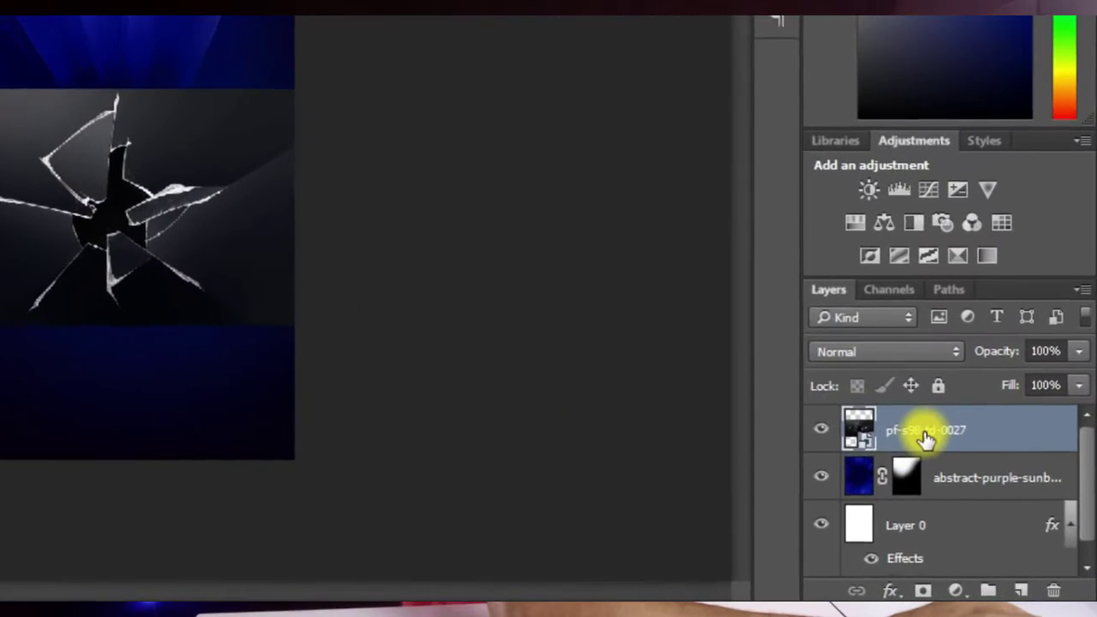
right_click(977, 487)
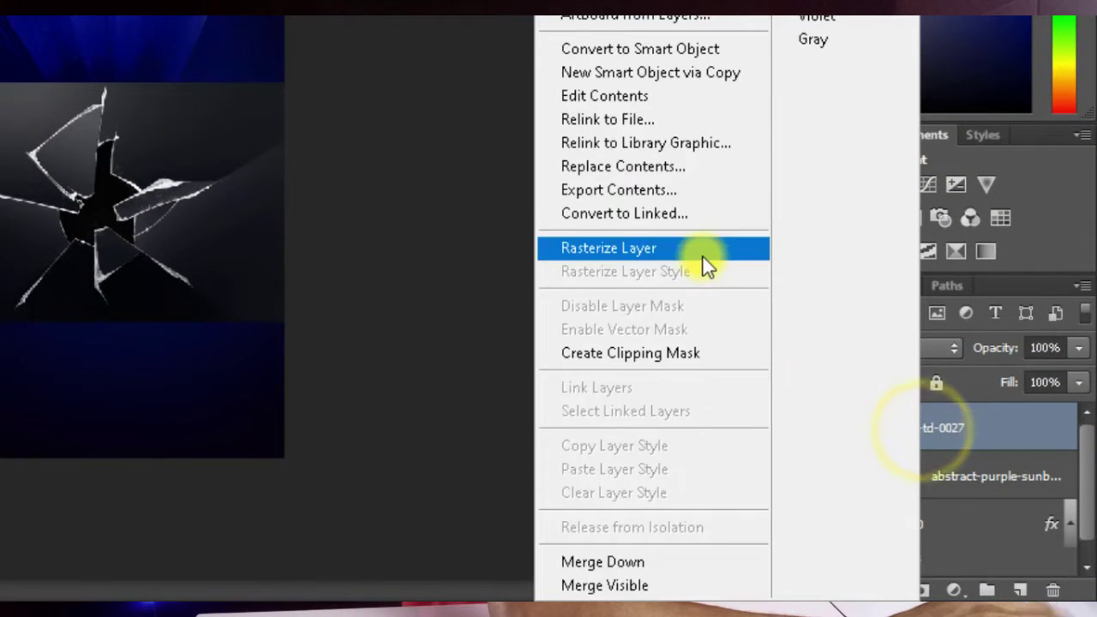
left_click(702, 255)
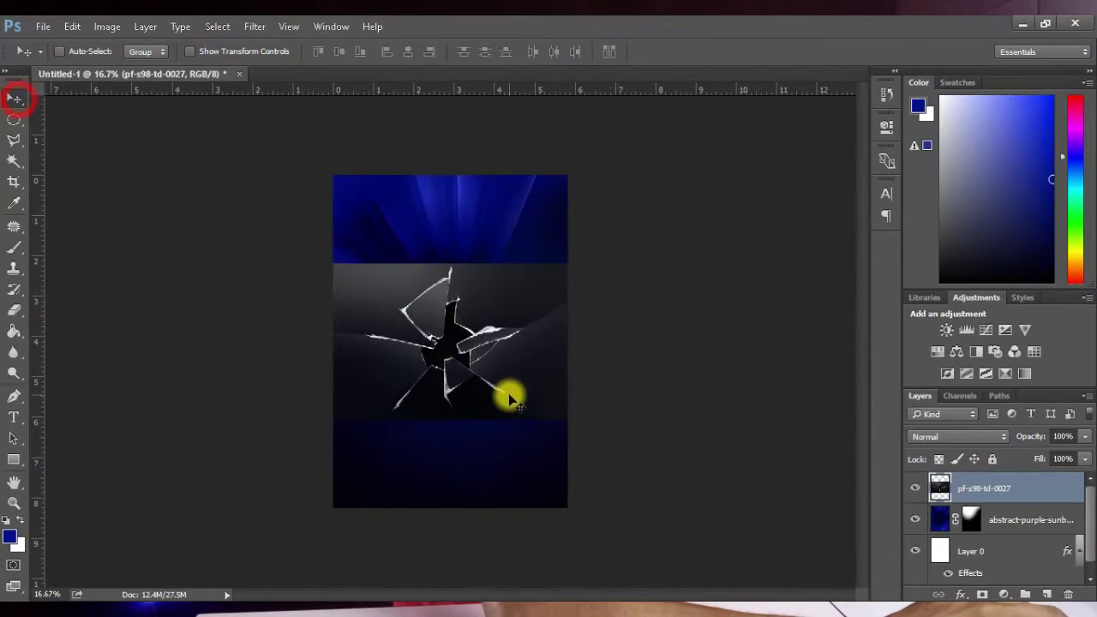
Step: Move the cracked glass to the upper right and scale it to about 117%
left_click_drag(509, 398, 568, 282)
key("ctrl+t")
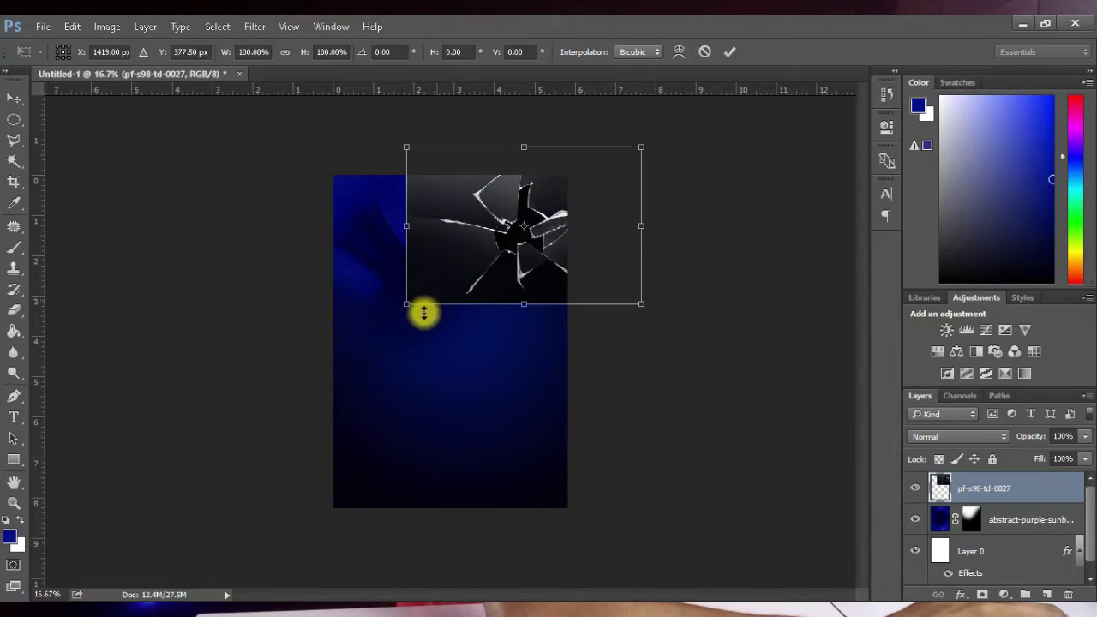
left_click_drag(407, 306, 441, 314)
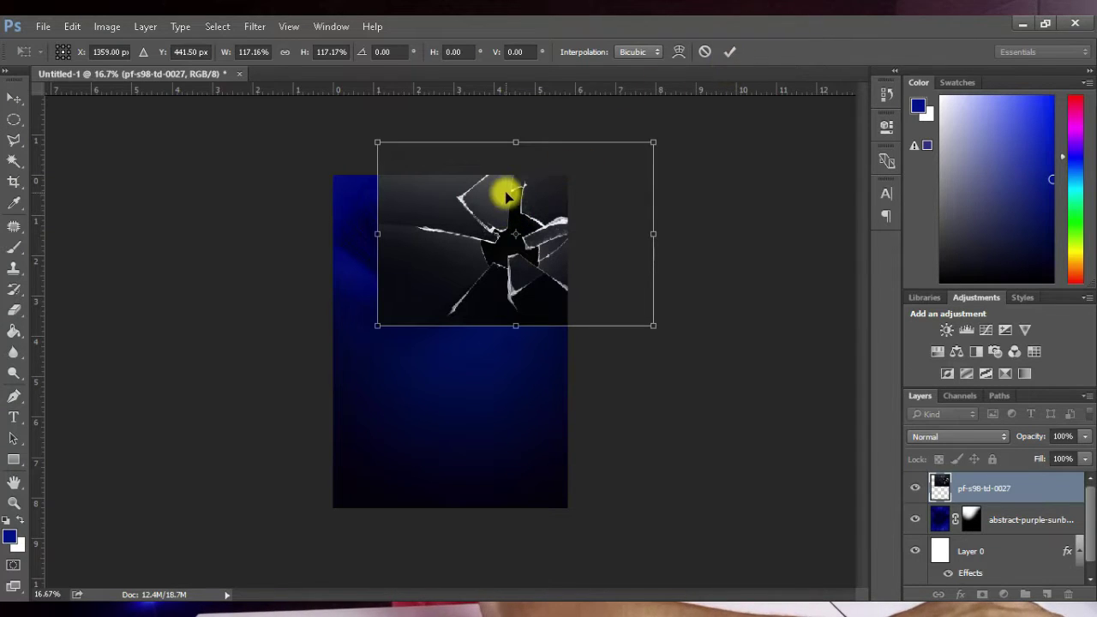
key("Return")
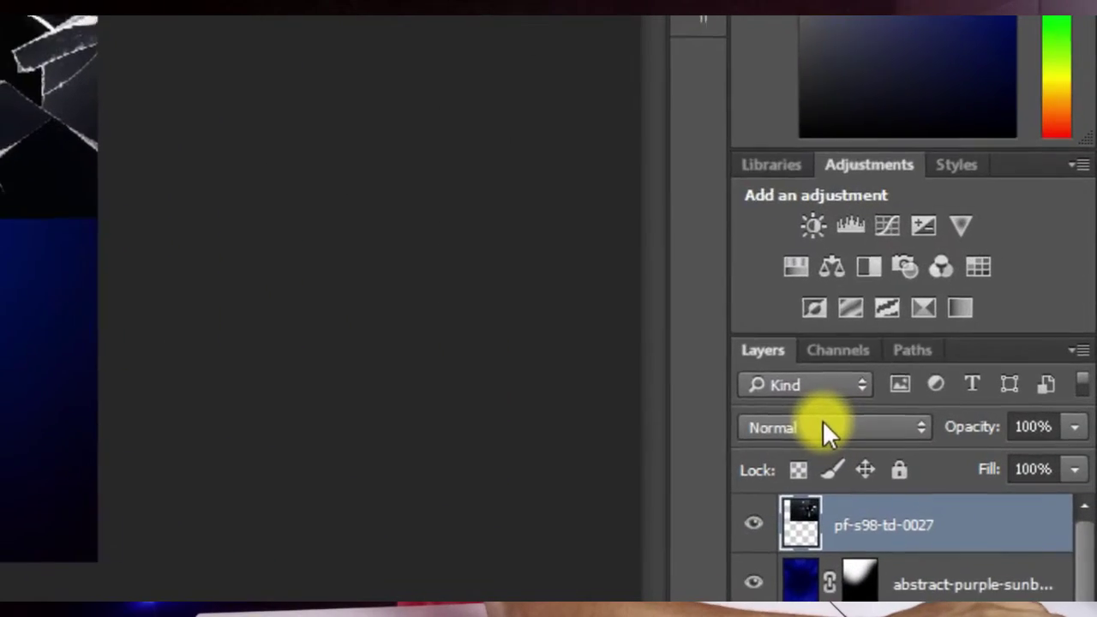
Step: Set the cracked-glass layer to Screen blending and add a layer mask
left_click(952, 437)
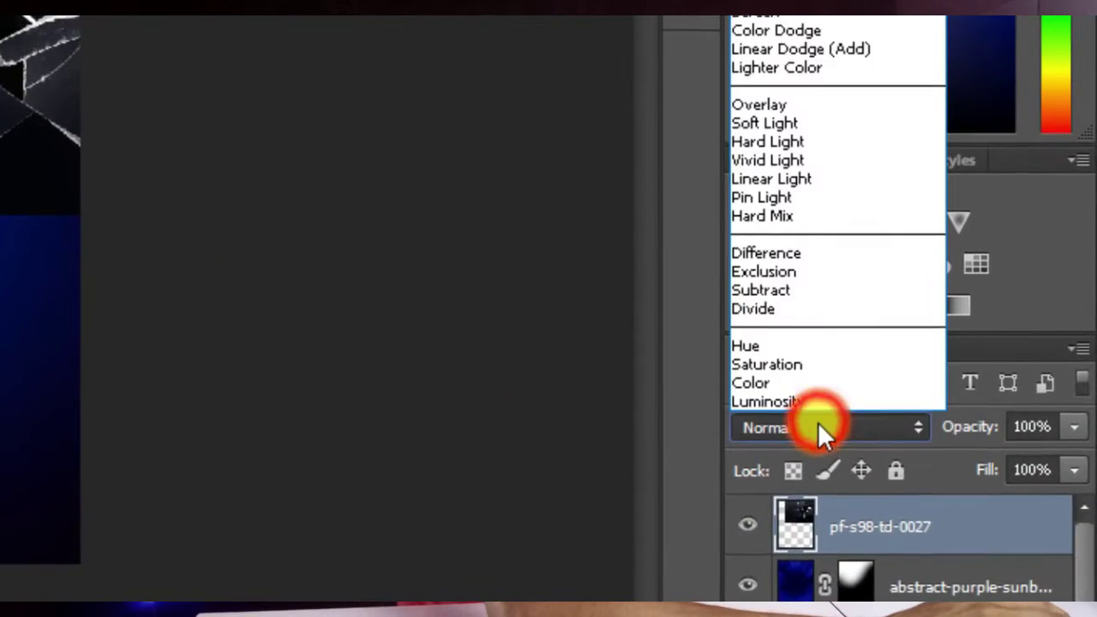
left_click(775, 92)
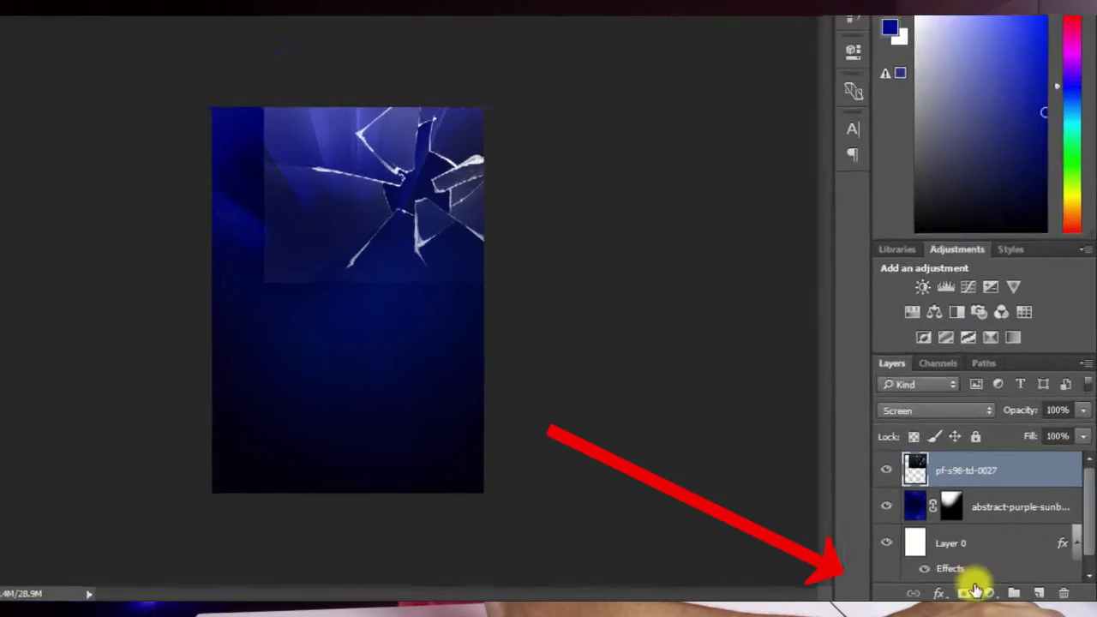
left_click(982, 594)
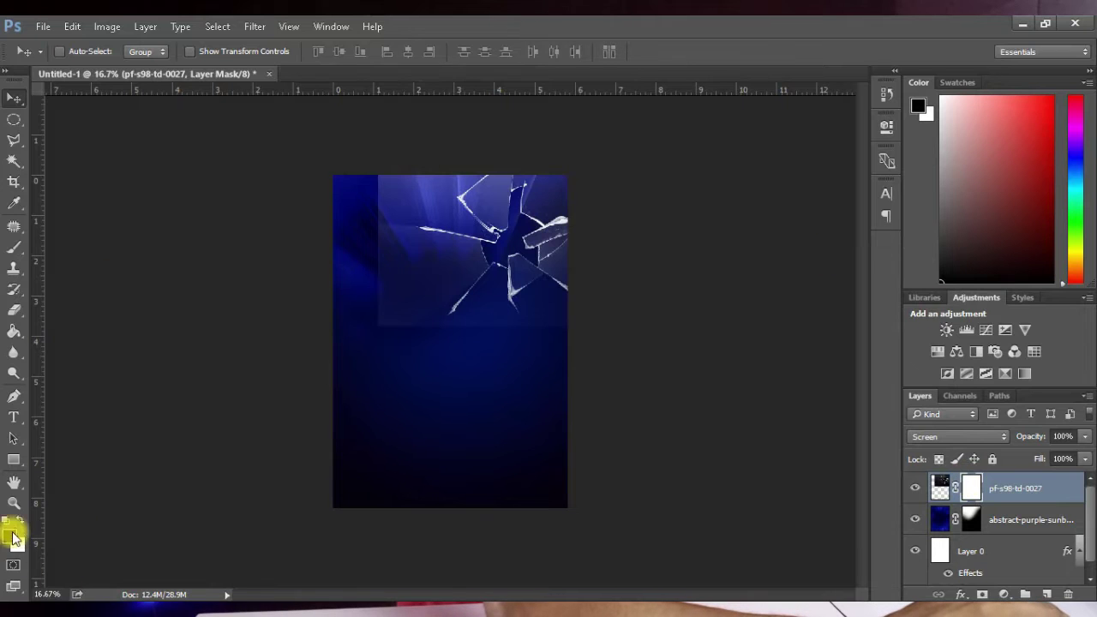
Step: Paint black on the mask with a 1000 px soft brush to hide the glass's lower and left edges
left_click(12, 251)
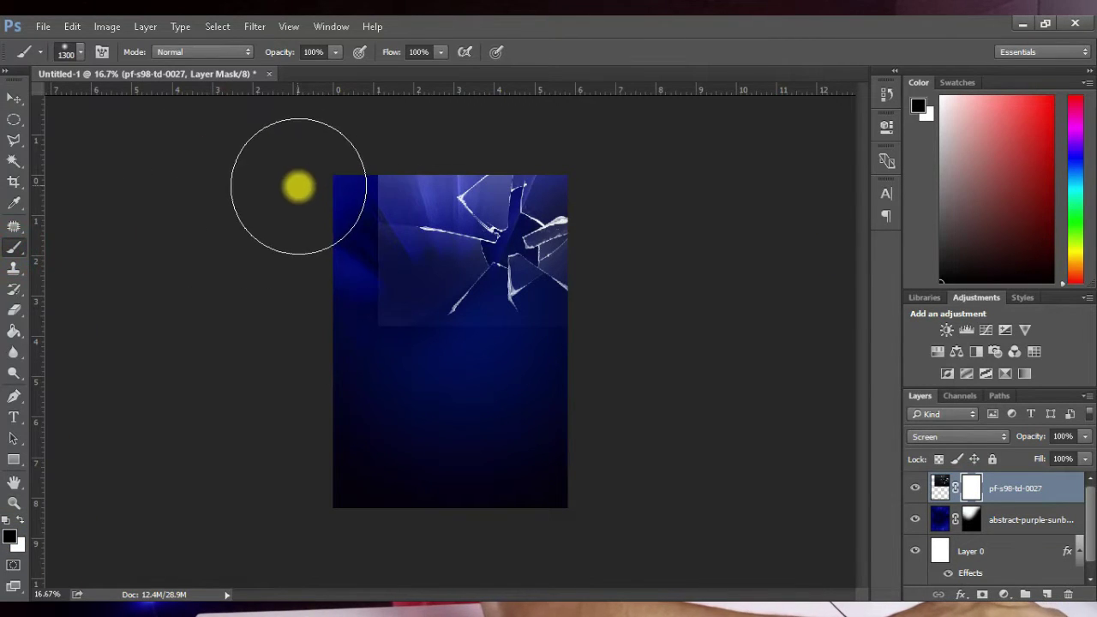
key("bracketleft")
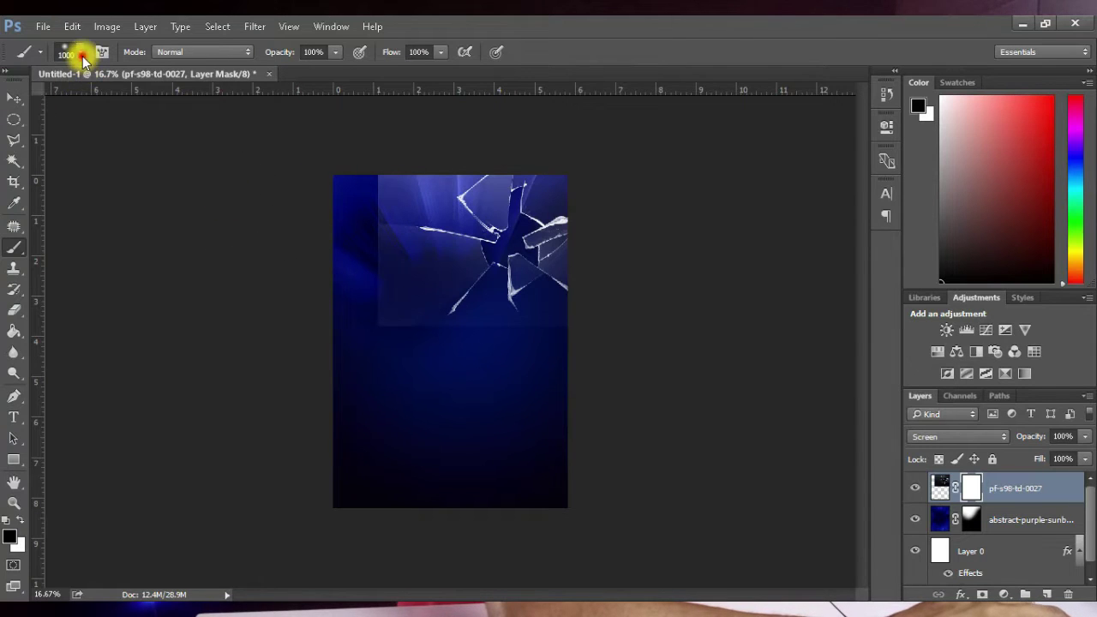
left_click(81, 55)
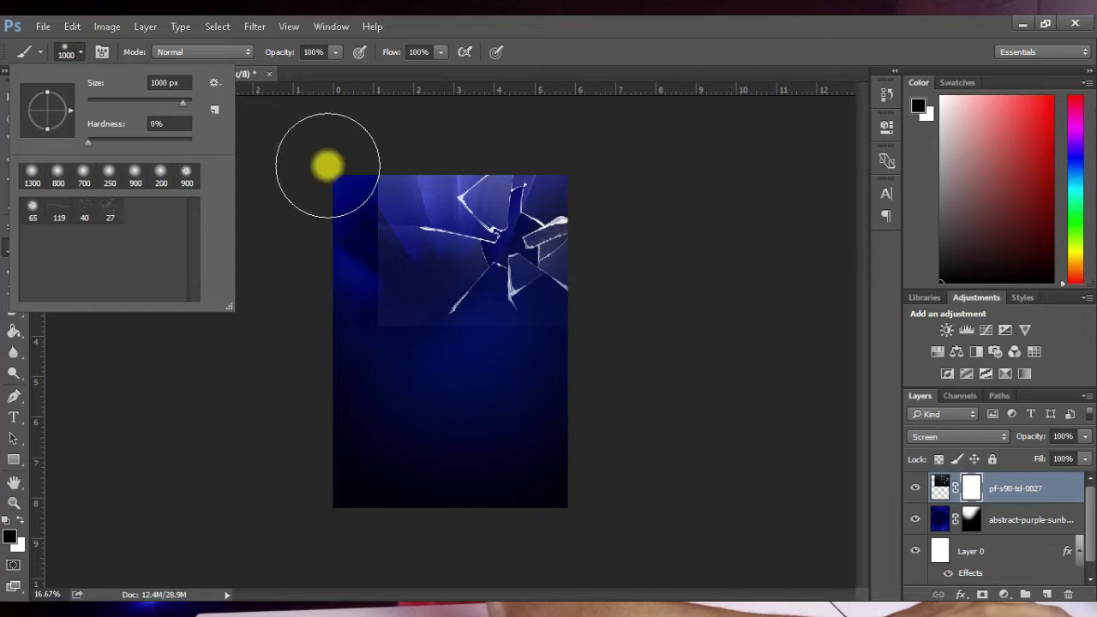
left_click(377, 153)
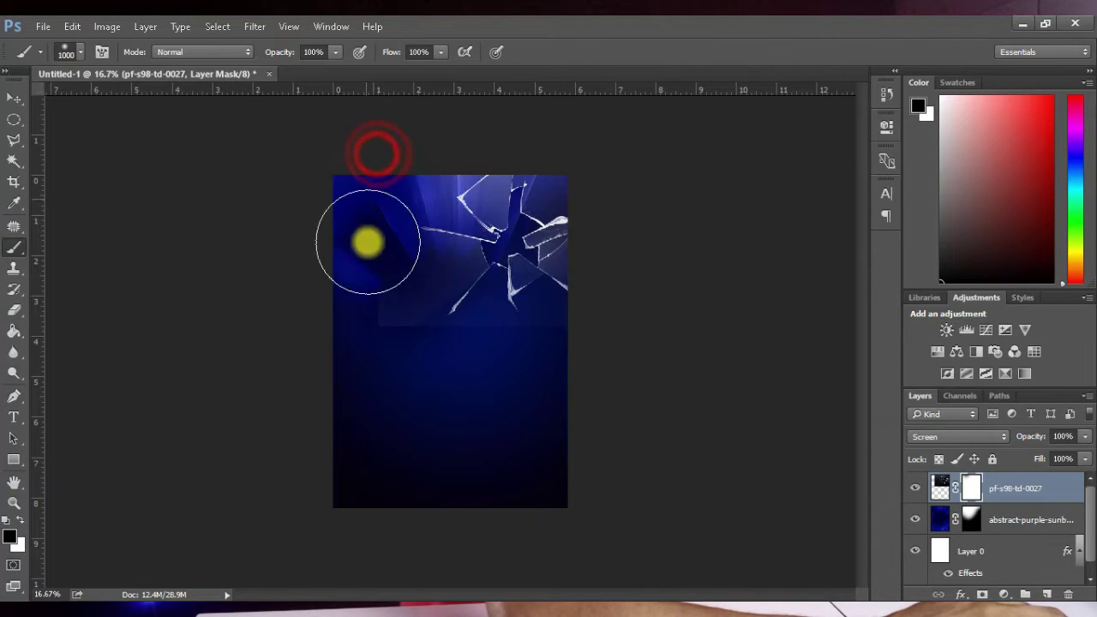
mouse_move(607, 350)
left_mouse_down()
mouse_move(542, 358)
mouse_move(411, 312)
mouse_move(366, 185)
mouse_move(359, 249)
mouse_move(455, 335)
mouse_move(533, 354)
mouse_move(620, 415)
mouse_move(540, 406)
mouse_move(368, 467)
left_mouse_up()
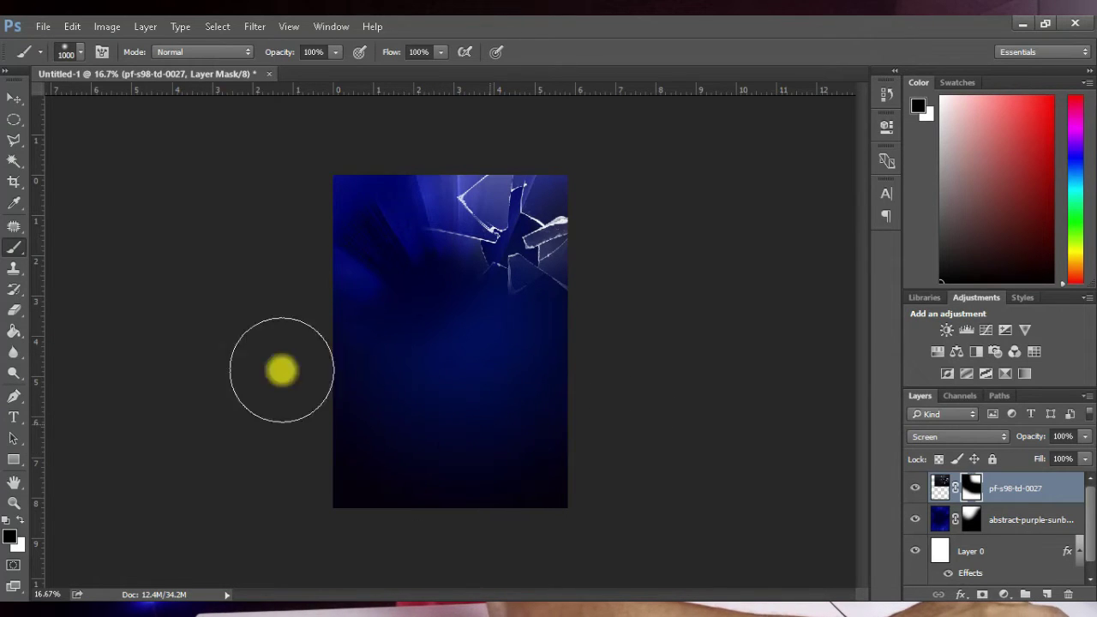
left_click(17, 99)
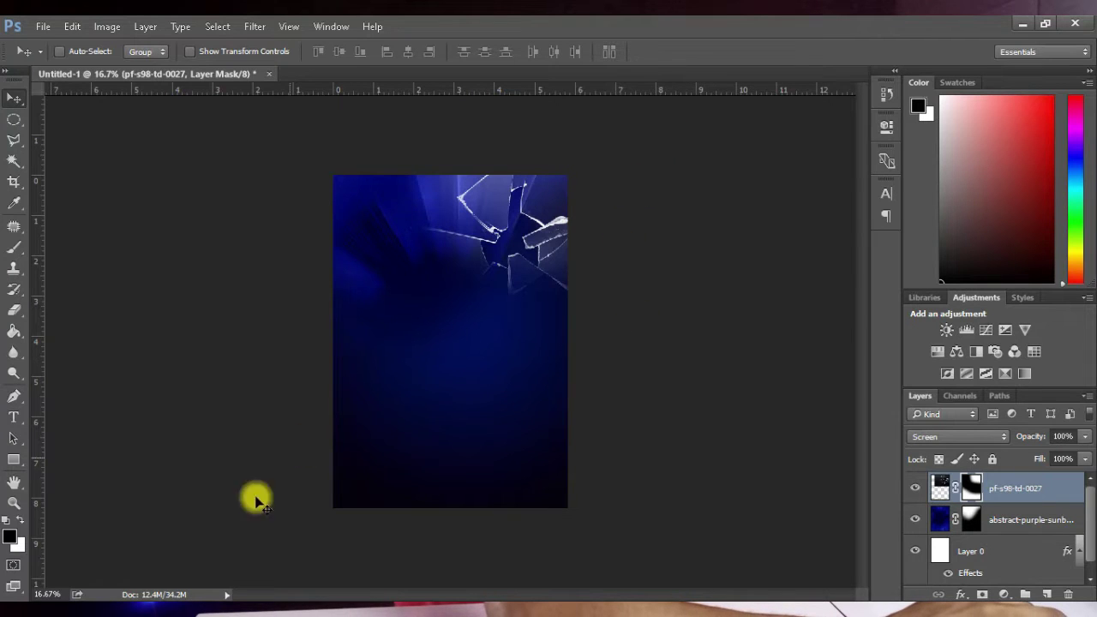
key("alt+Tab")
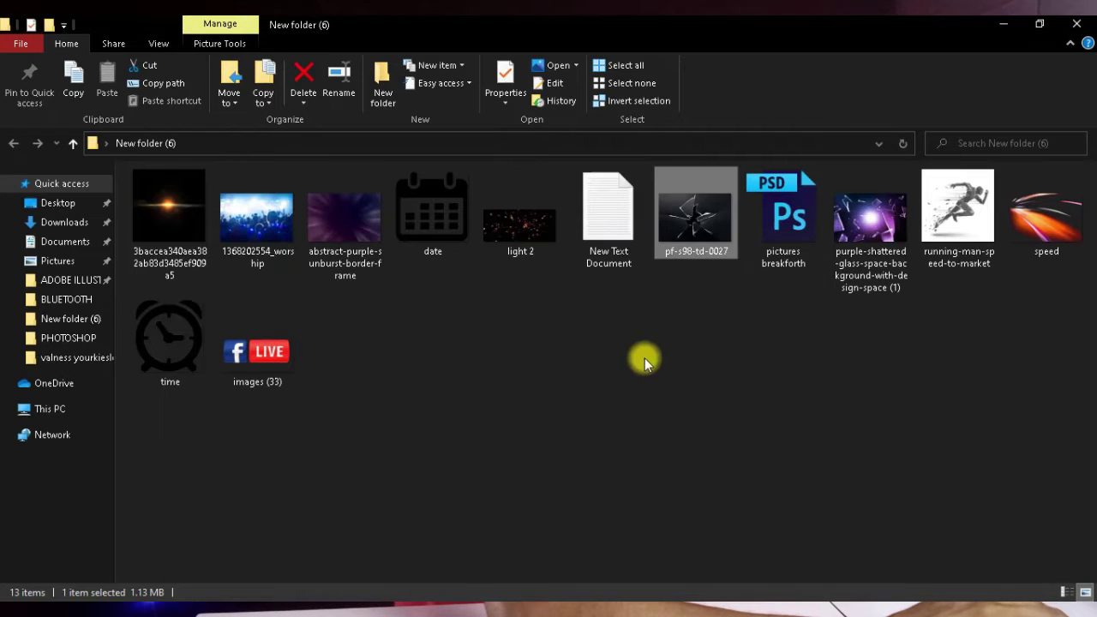
left_click(269, 219)
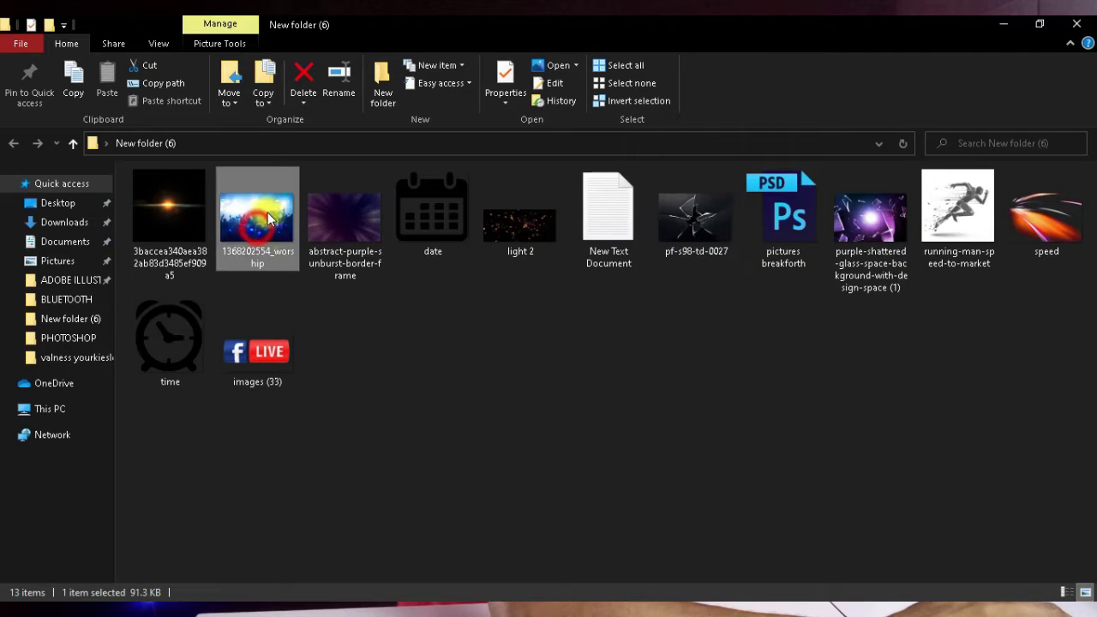
left_click_drag(336, 297, 492, 290)
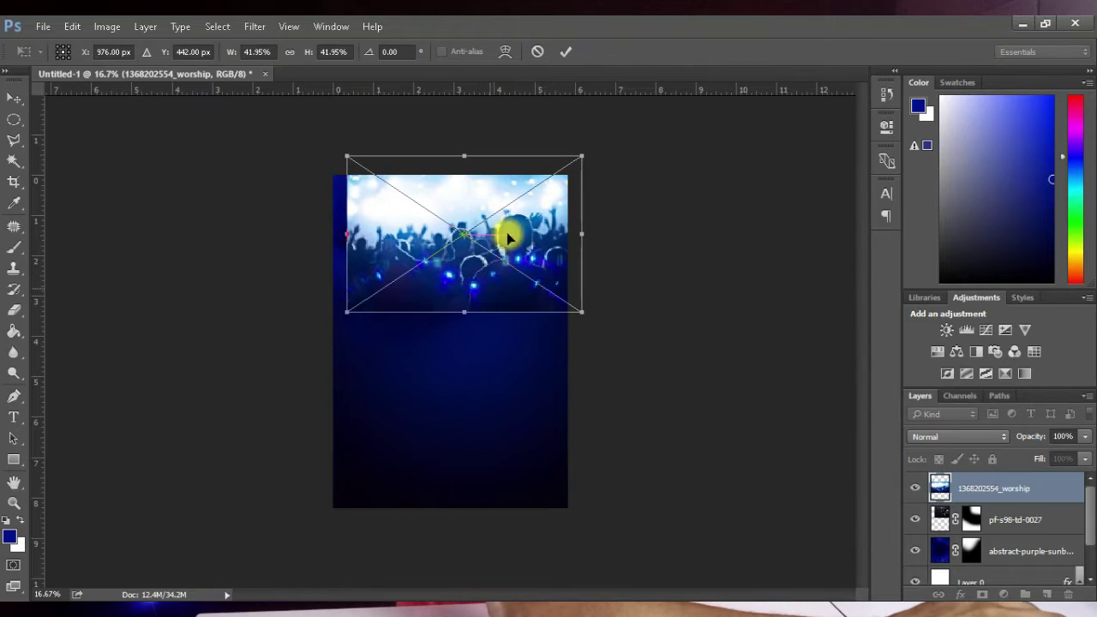
Step: Place the worship image below the cracked glass, scaled to 44.54% along the poster's top edge
left_click(566, 54)
key("ctrl+bracketleft")
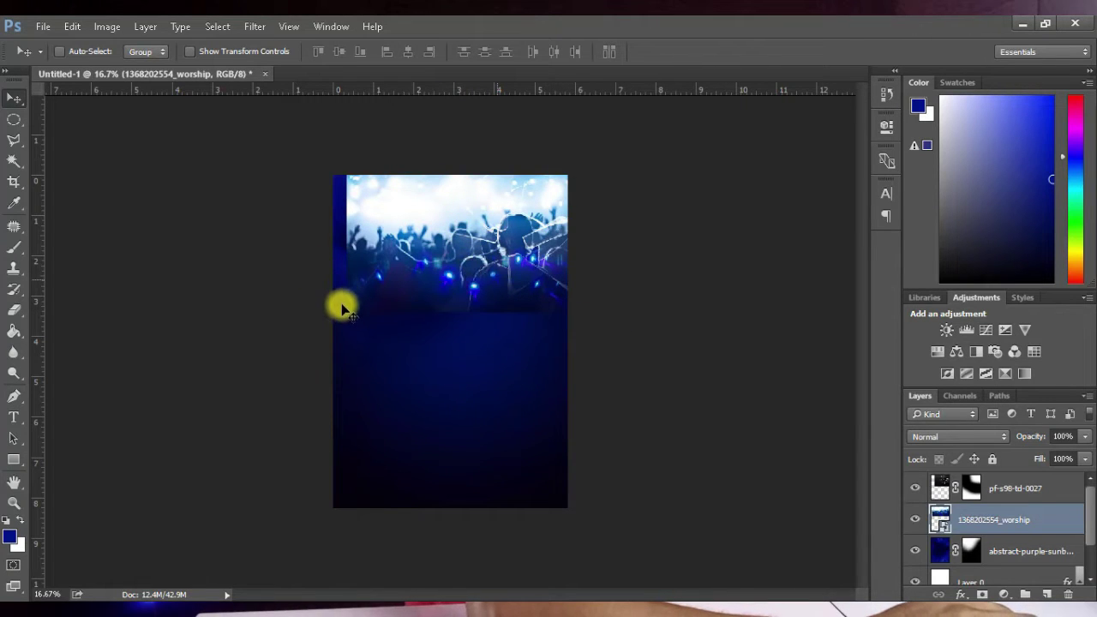
key("ctrl+t")
left_click_drag(347, 310, 334, 322)
left_click_drag(399, 304, 395, 280)
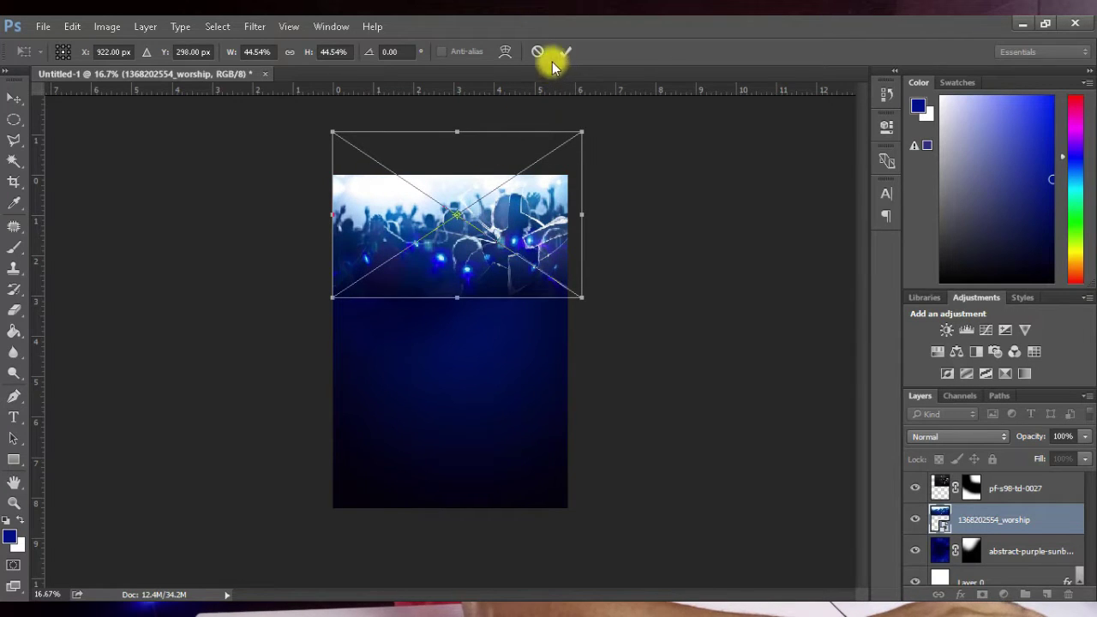
key("Return")
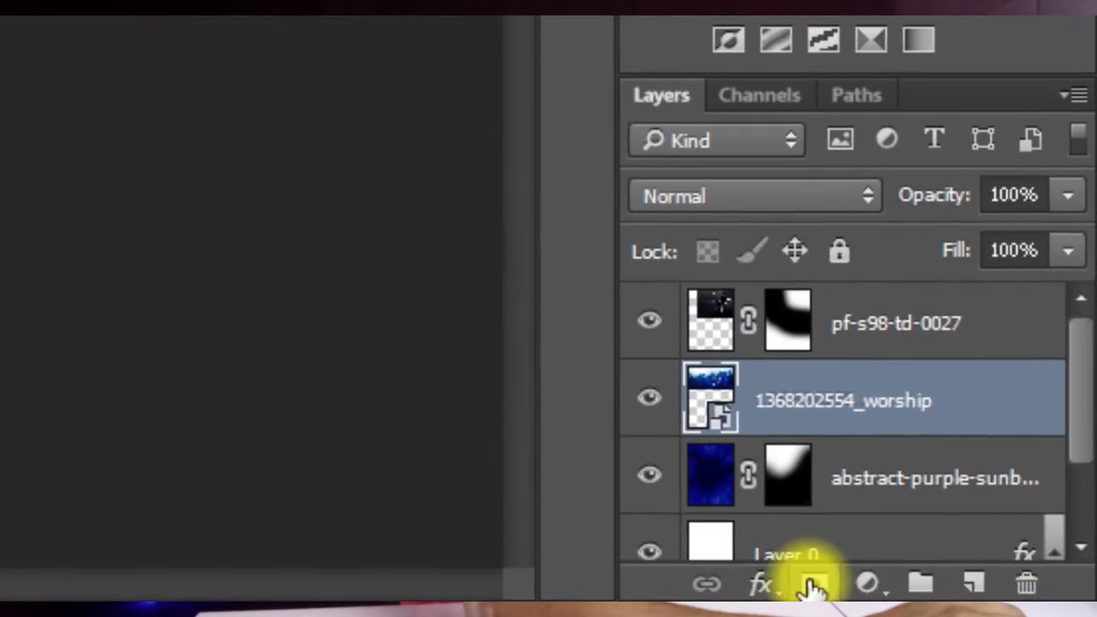
Step: Mask the worship layer, brushing away the crowd's upper-left haze and left band
left_click(811, 584)
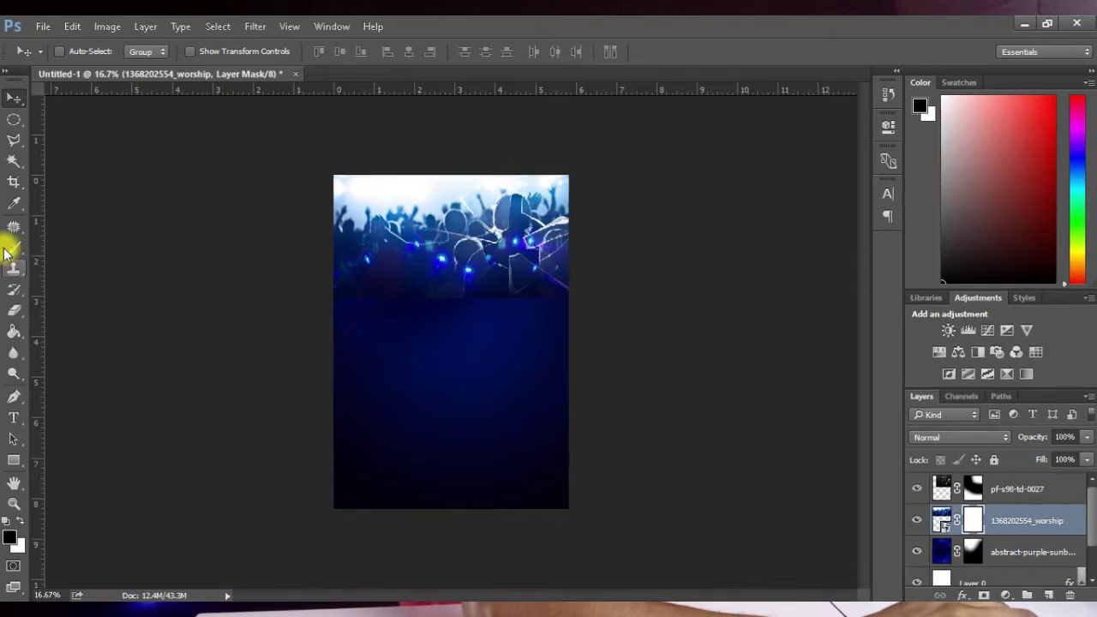
left_click(14, 246)
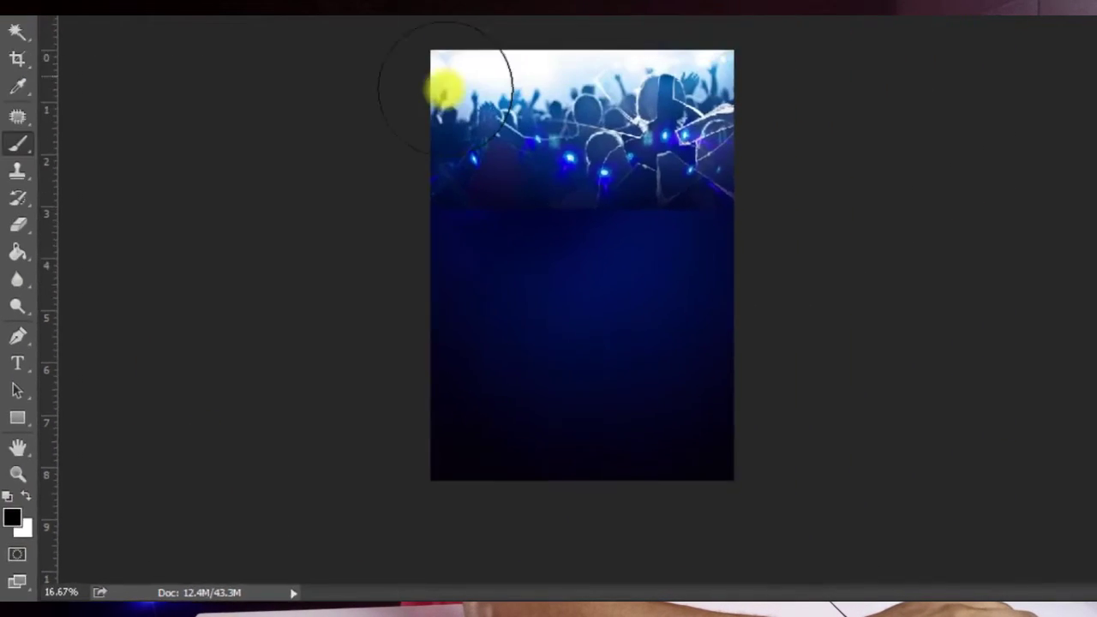
left_click_drag(340, 196, 326, 297)
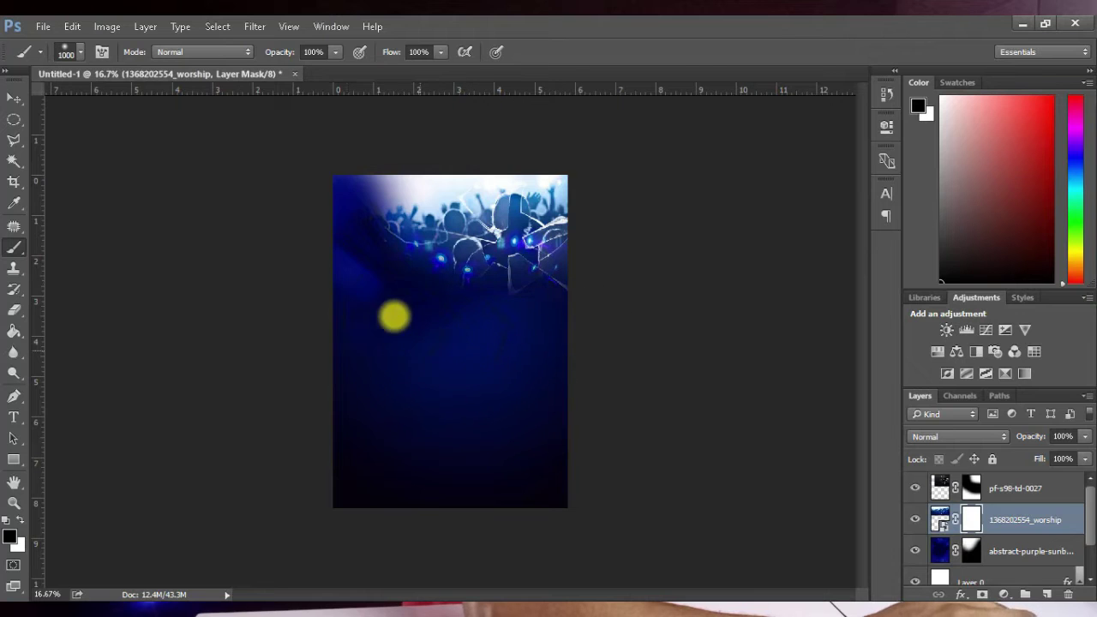
left_click_drag(394, 317, 294, 191)
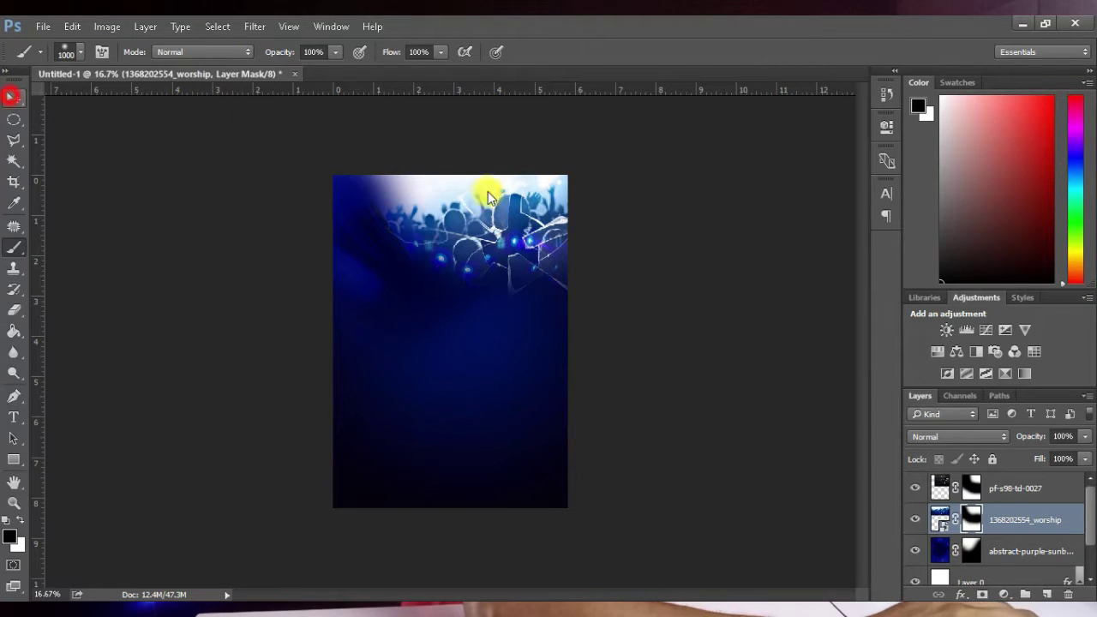
Step: Lower the worship layer's opacity to 66%
key("v")
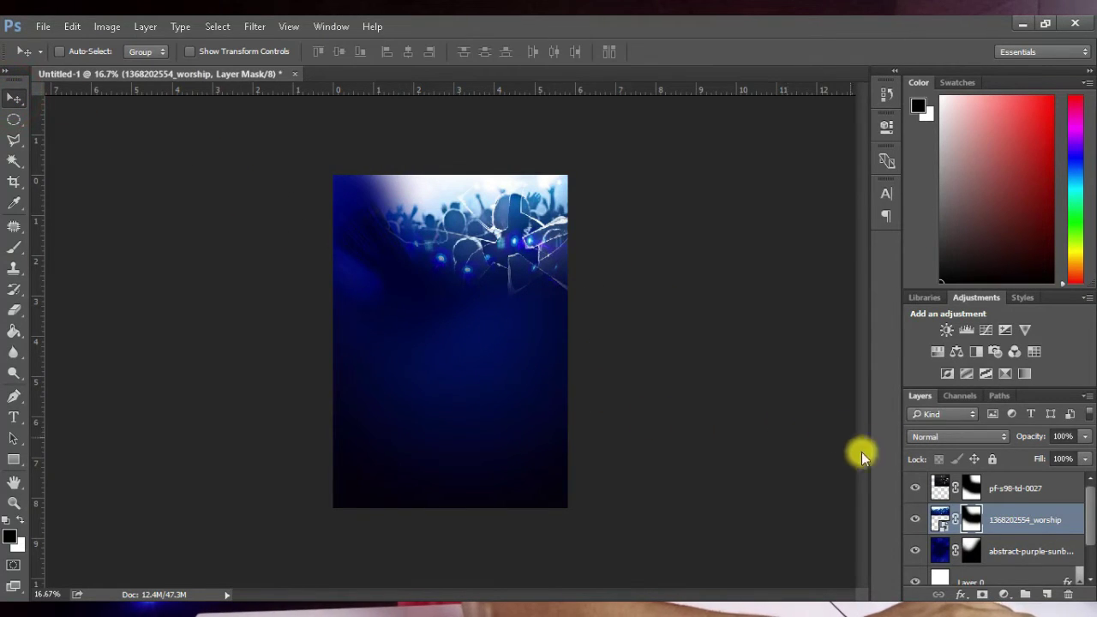
left_click(1002, 516)
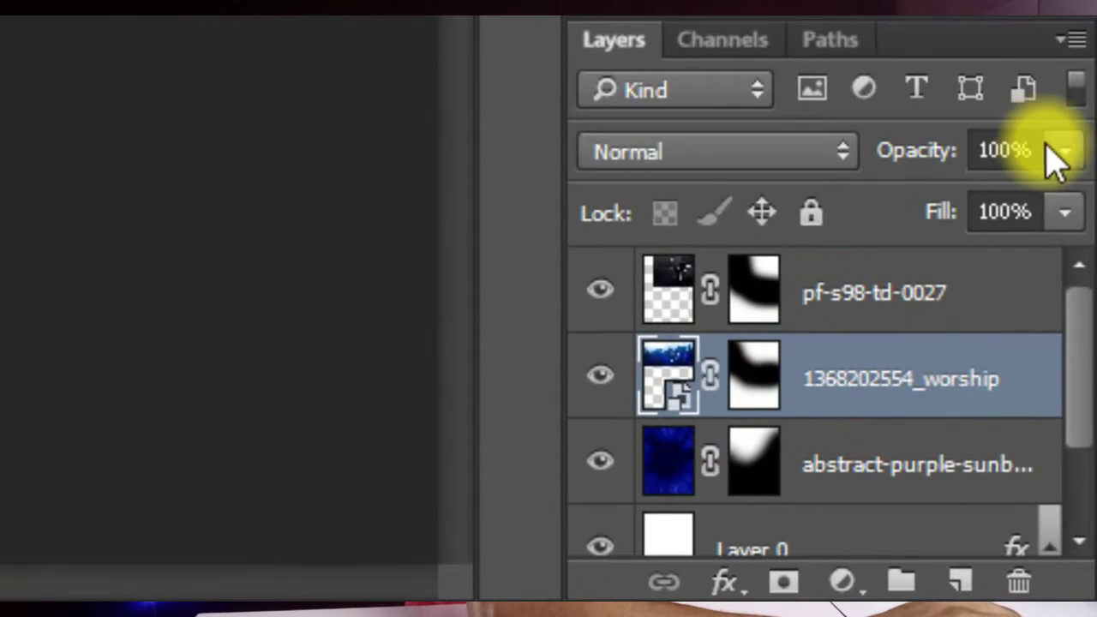
left_click_drag(1061, 155, 1001, 210)
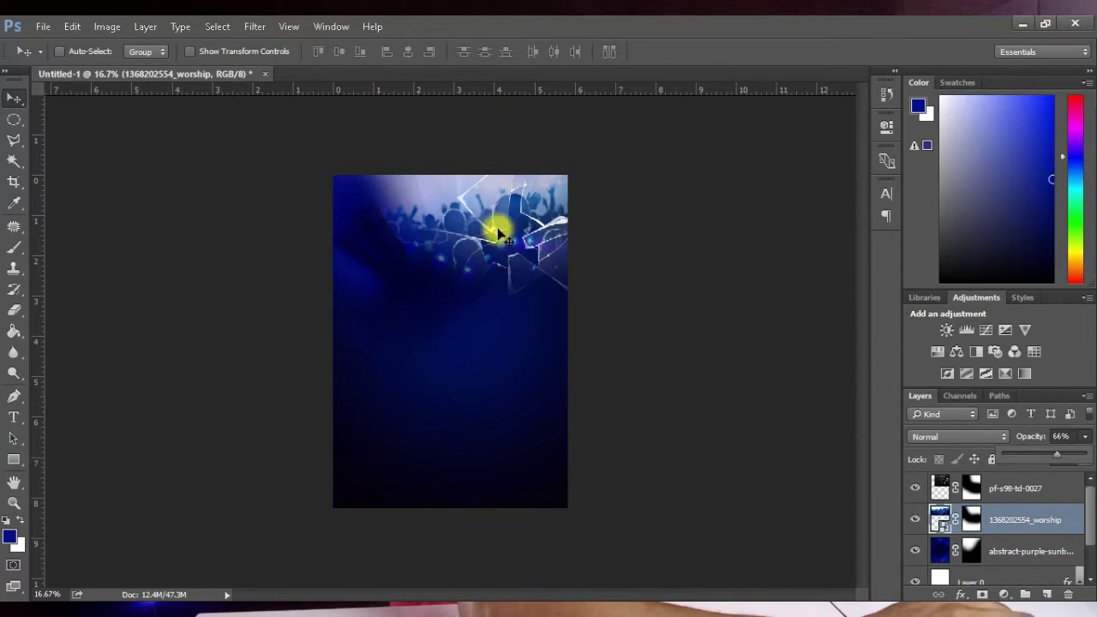
left_click(543, 332)
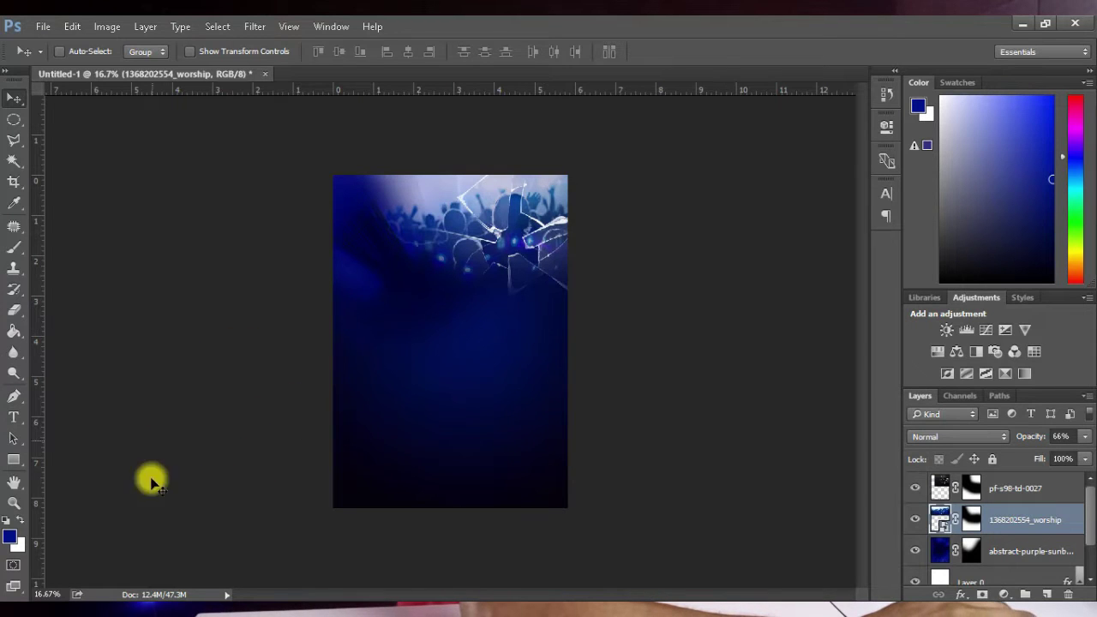
Step: Bring in the purple shattered-glass image, enlarge it, move it lower and set it to Screen
key("alt+Tab")
left_click_drag(860, 227, 453, 326)
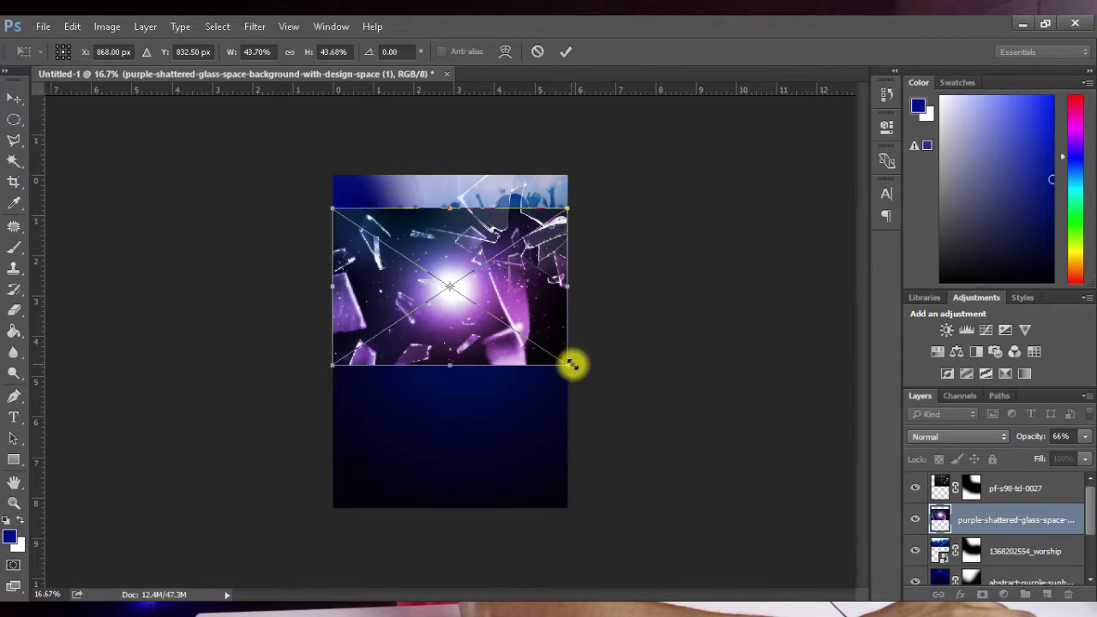
left_click_drag(569, 369, 587, 379)
left_click_drag(520, 374, 510, 376)
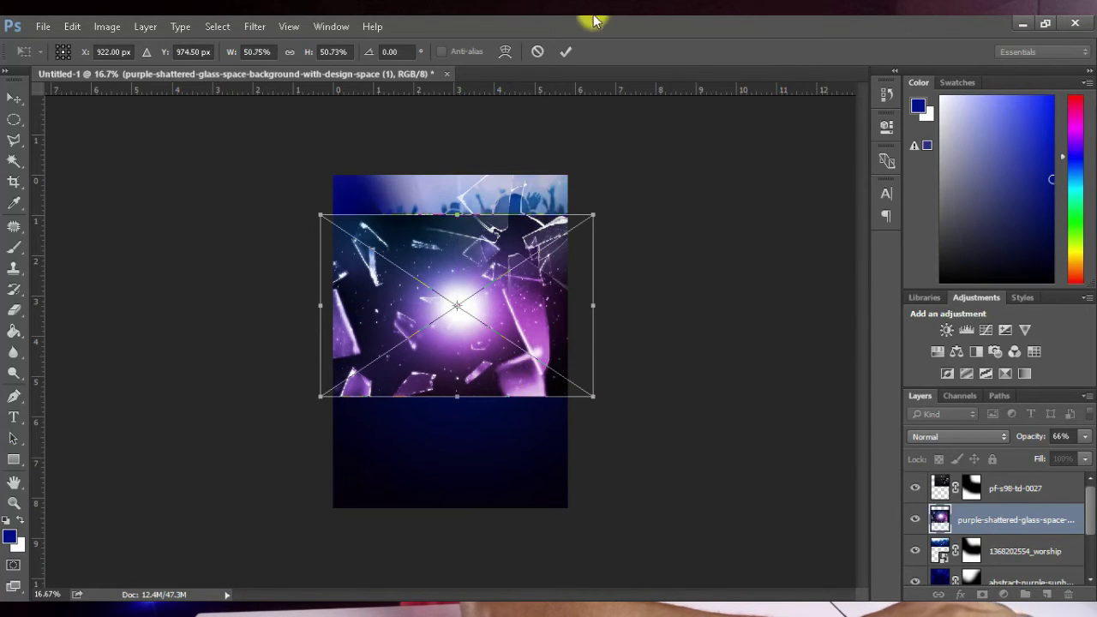
left_click_drag(480, 340, 480, 352)
left_click(566, 52)
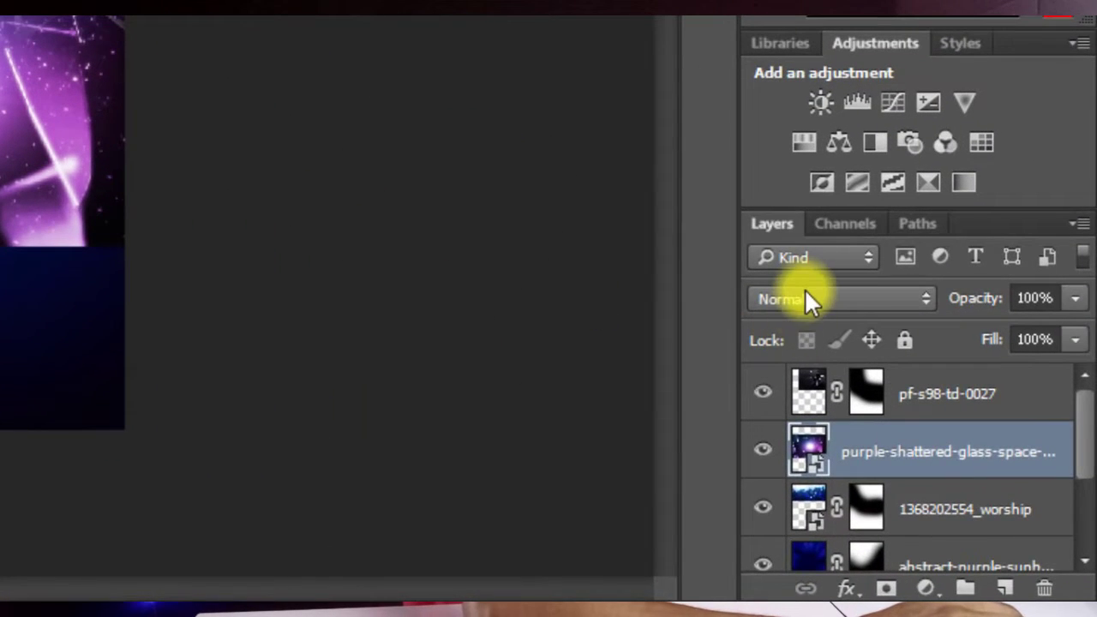
left_click(806, 293)
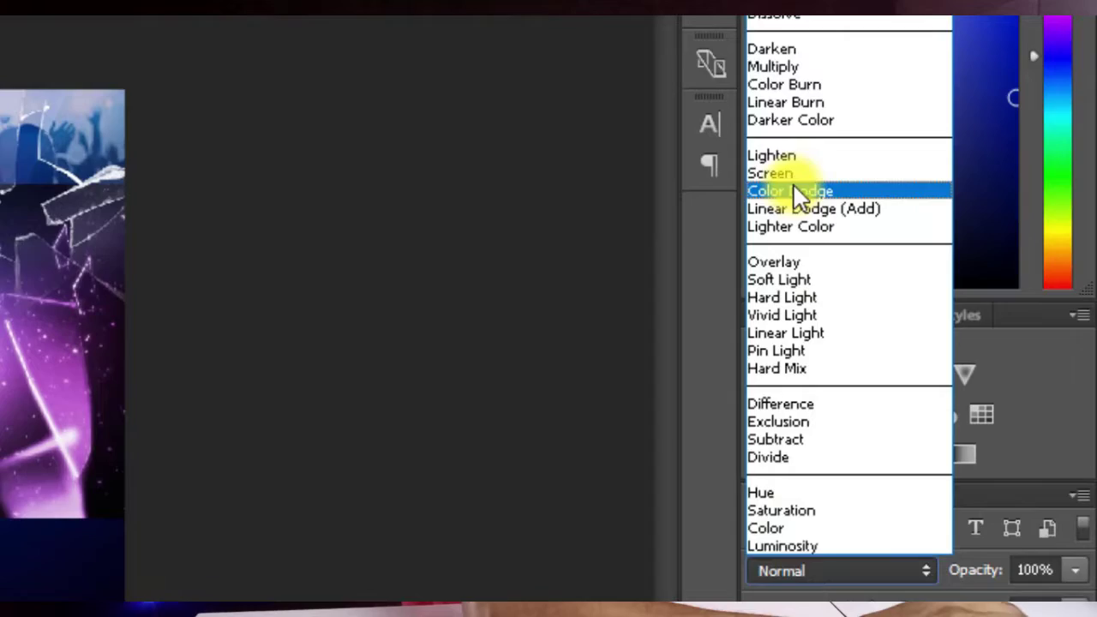
left_click(781, 173)
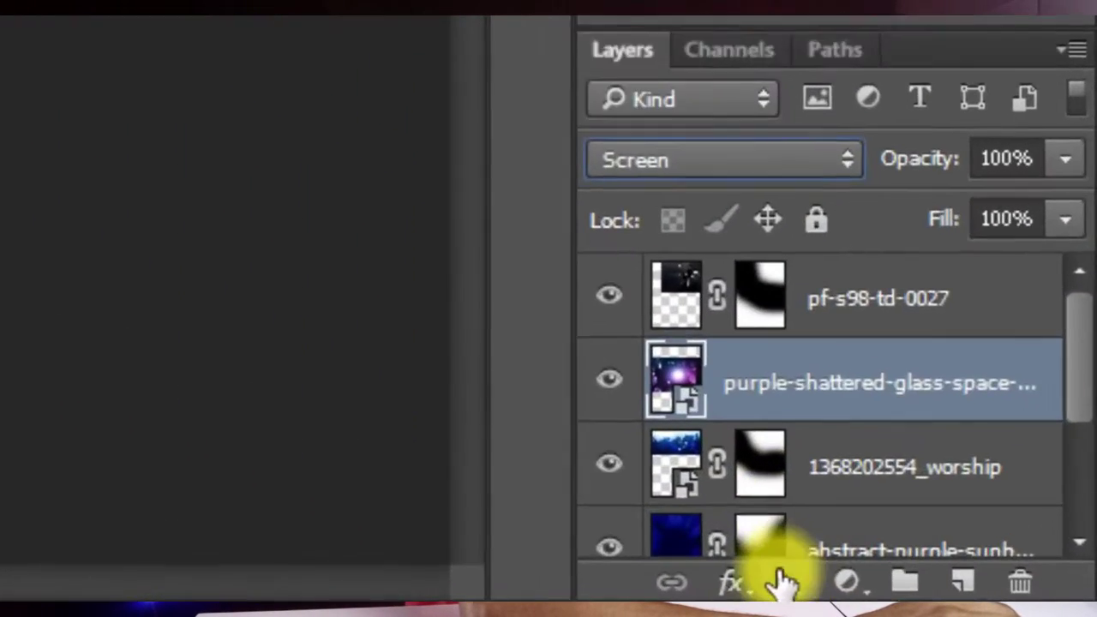
Step: Mask the shattered-glass layer, brushing out its top to reveal the crowd and softening its bottom edge
left_click(982, 594)
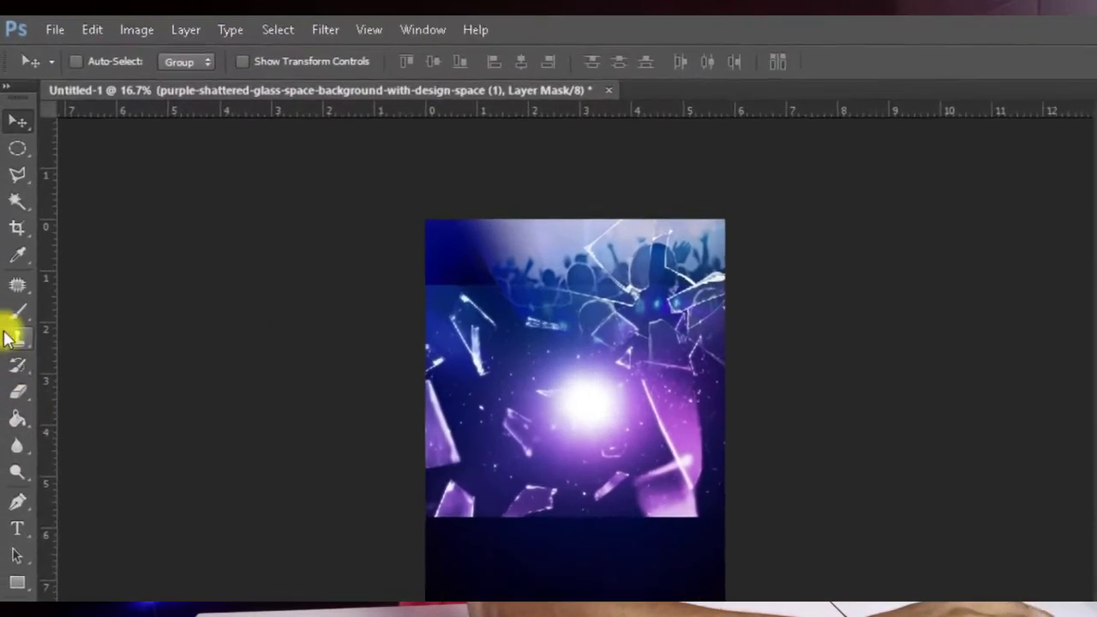
left_click(11, 251)
left_click(483, 318)
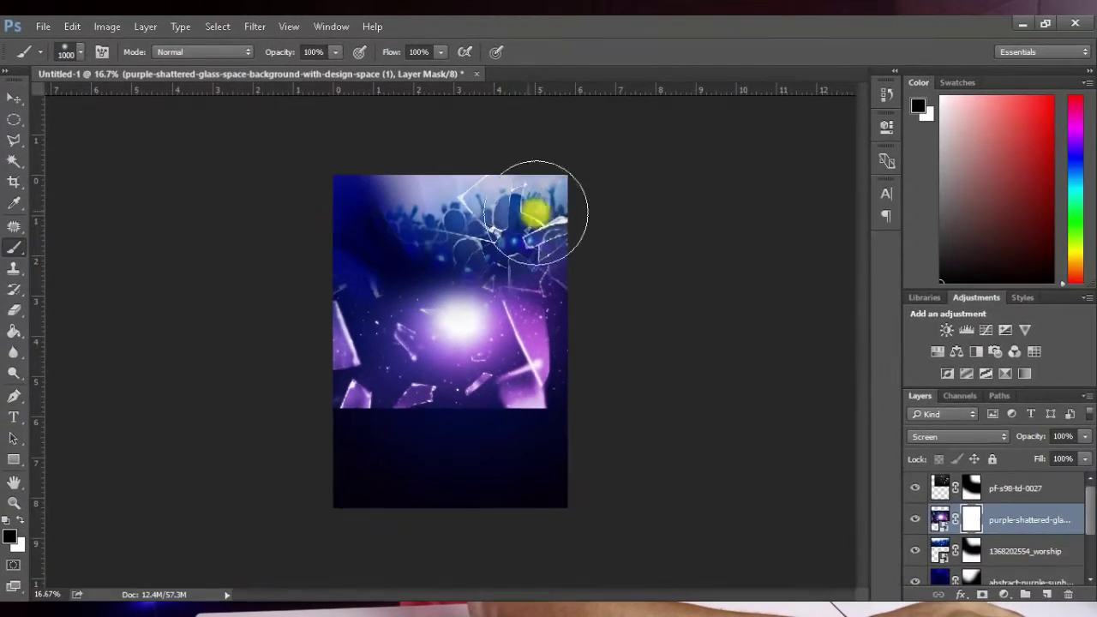
mouse_move(535, 211)
left_mouse_down()
mouse_move(457, 257)
mouse_move(453, 327)
left_mouse_up()
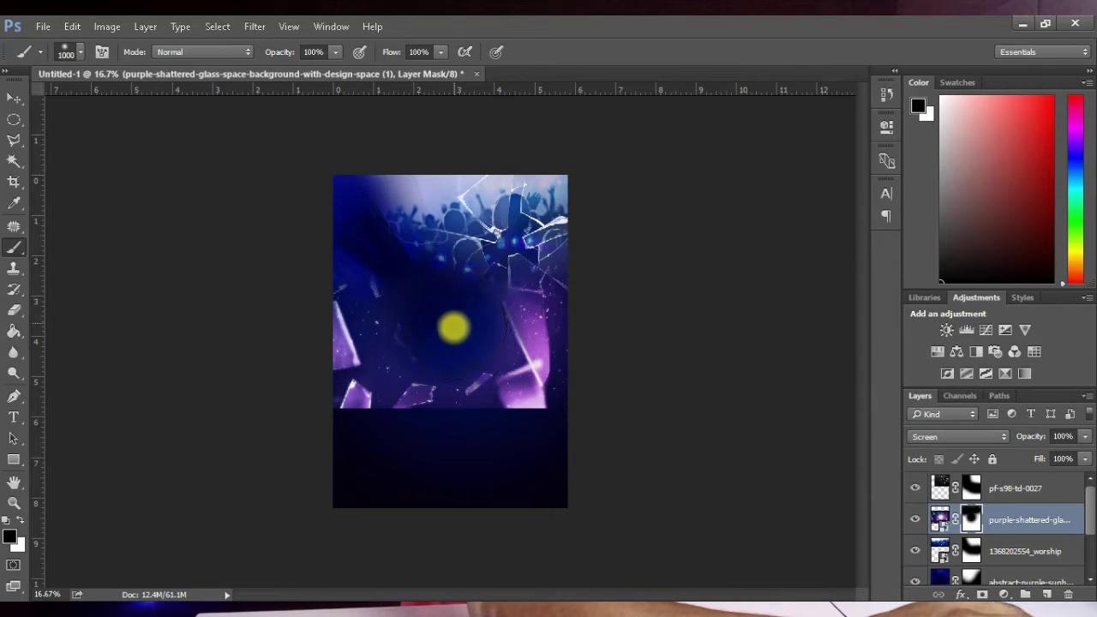
left_click(317, 457)
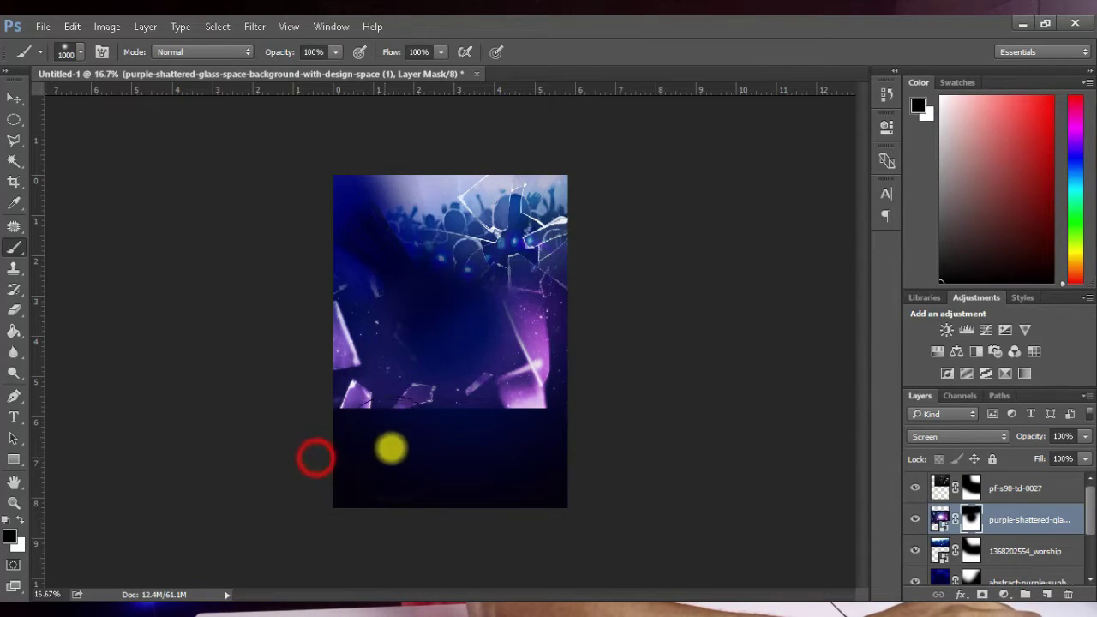
mouse_move(345, 466)
left_mouse_down()
mouse_move(417, 451)
mouse_move(512, 451)
mouse_move(501, 472)
left_mouse_up()
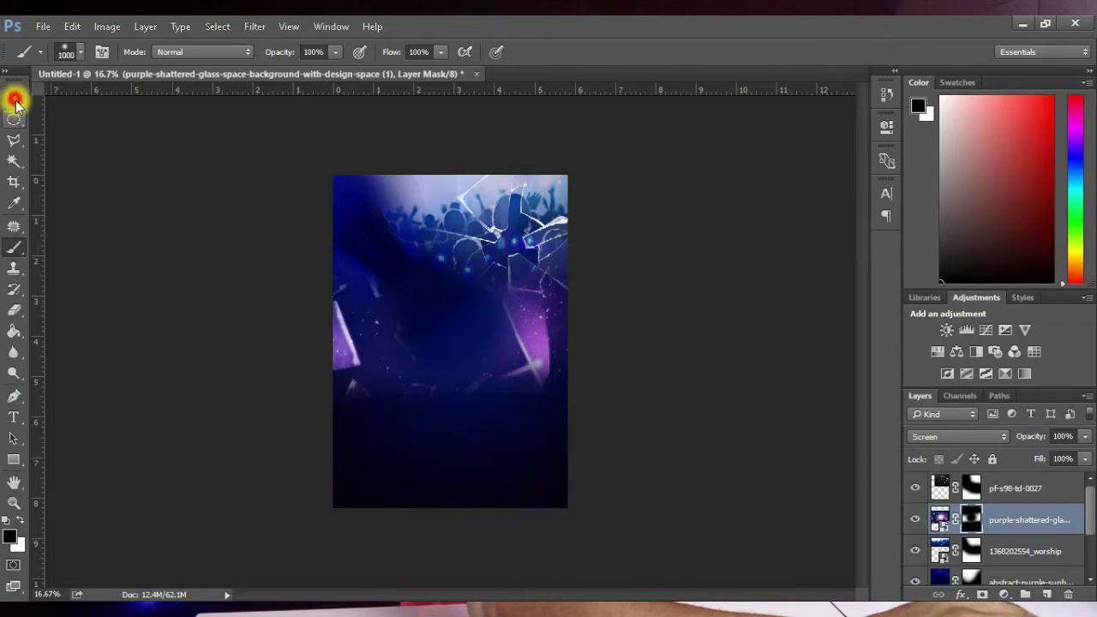
Step: Lower the shattered-glass layer's opacity to 50%
left_click(15, 99)
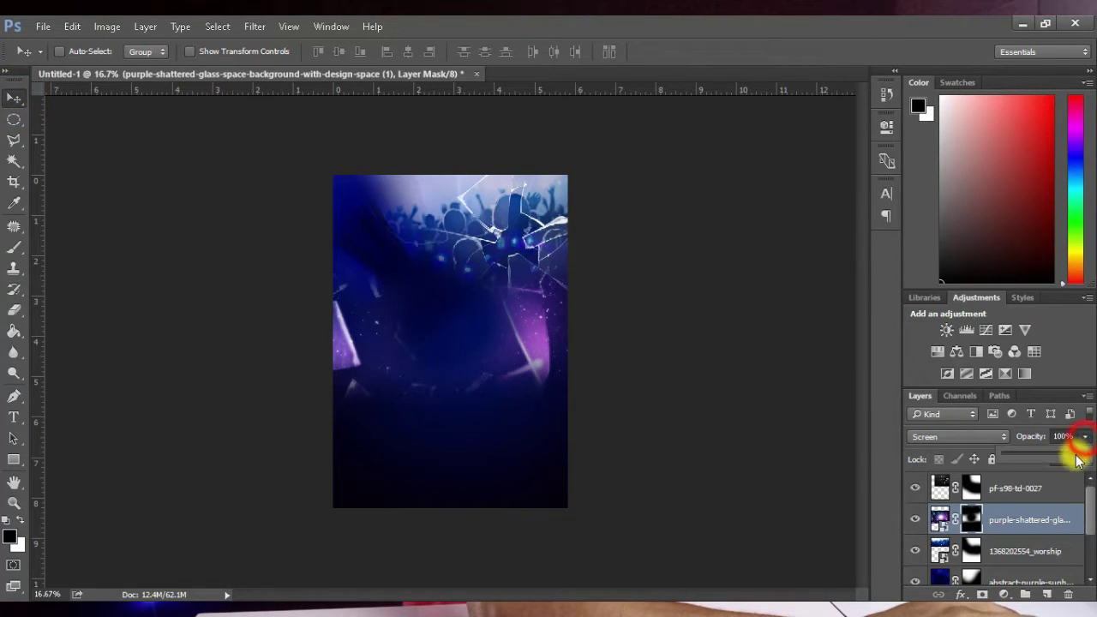
left_click_drag(1060, 461, 1047, 461)
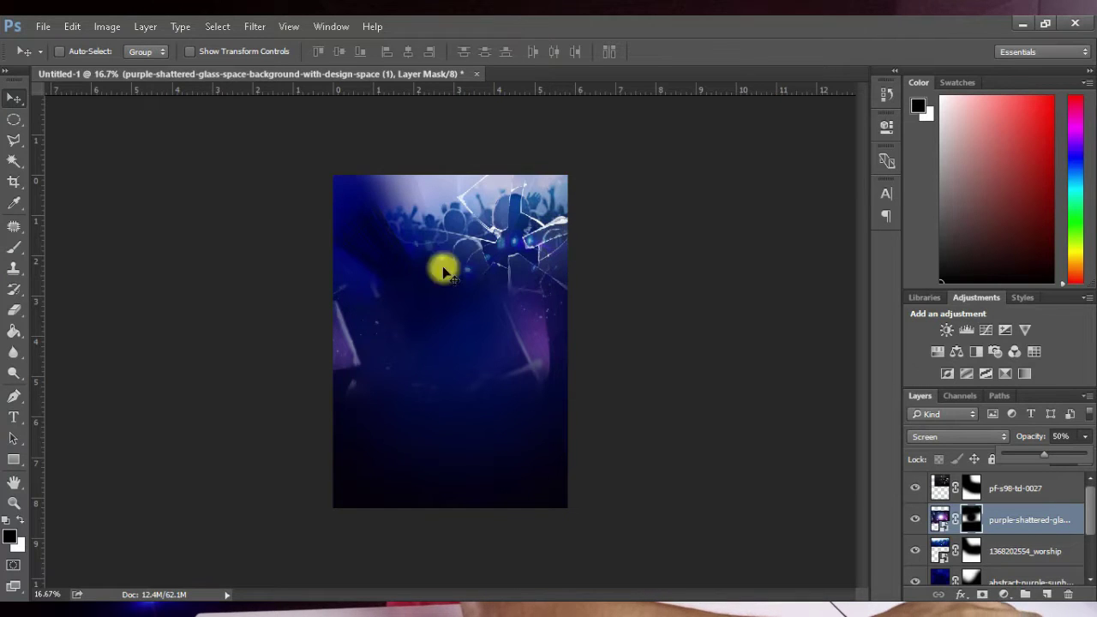
left_click(620, 177)
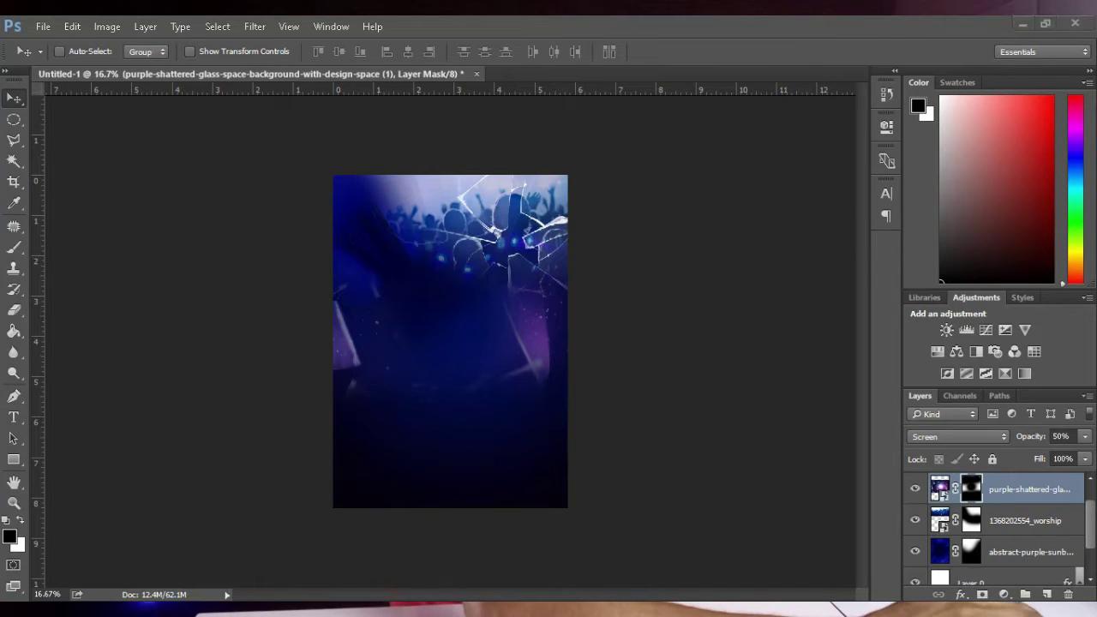
key("alt+Tab")
Step: Highlight the four Break-Forth title lines in the Notepad event wording
left_click(773, 242)
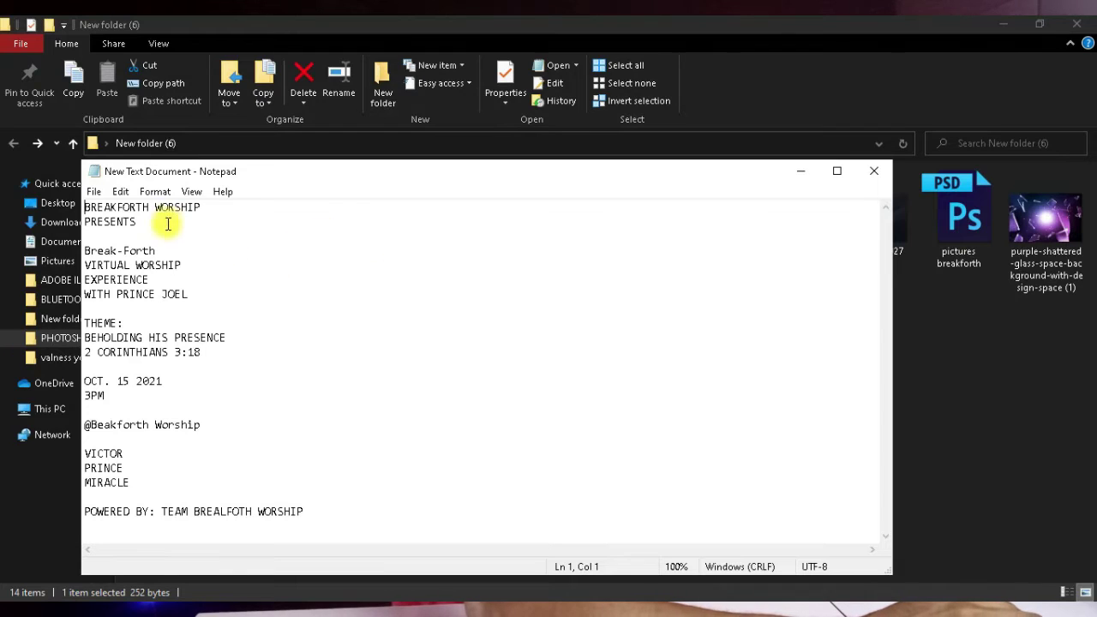
left_click_drag(187, 294, 79, 257)
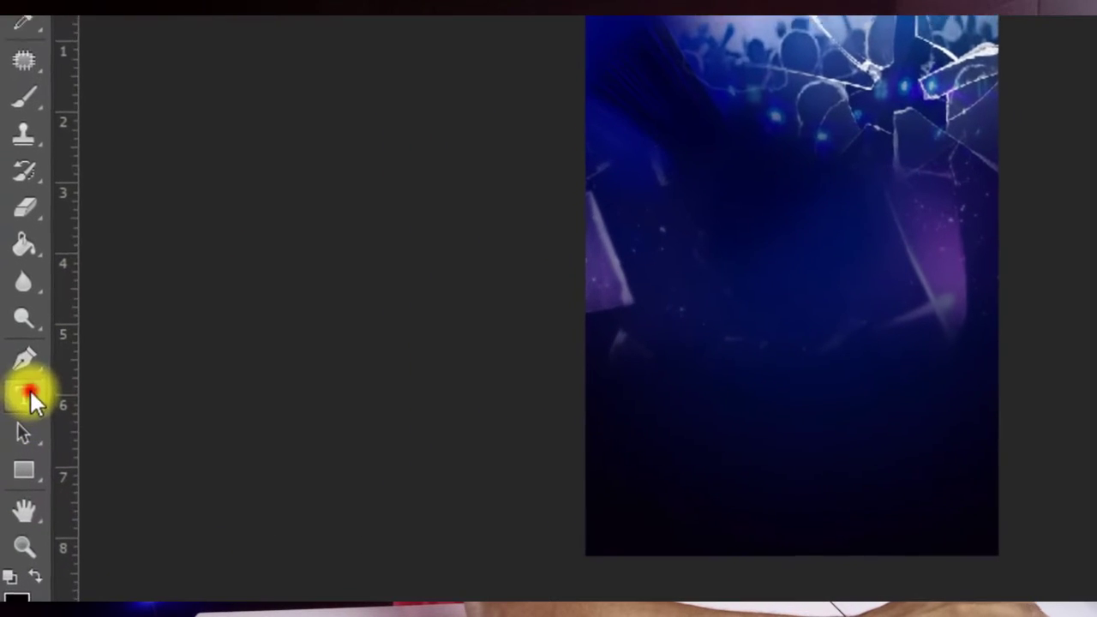
Step: Paste the four title lines as a text block near the poster centre and make them white
left_click(13, 418)
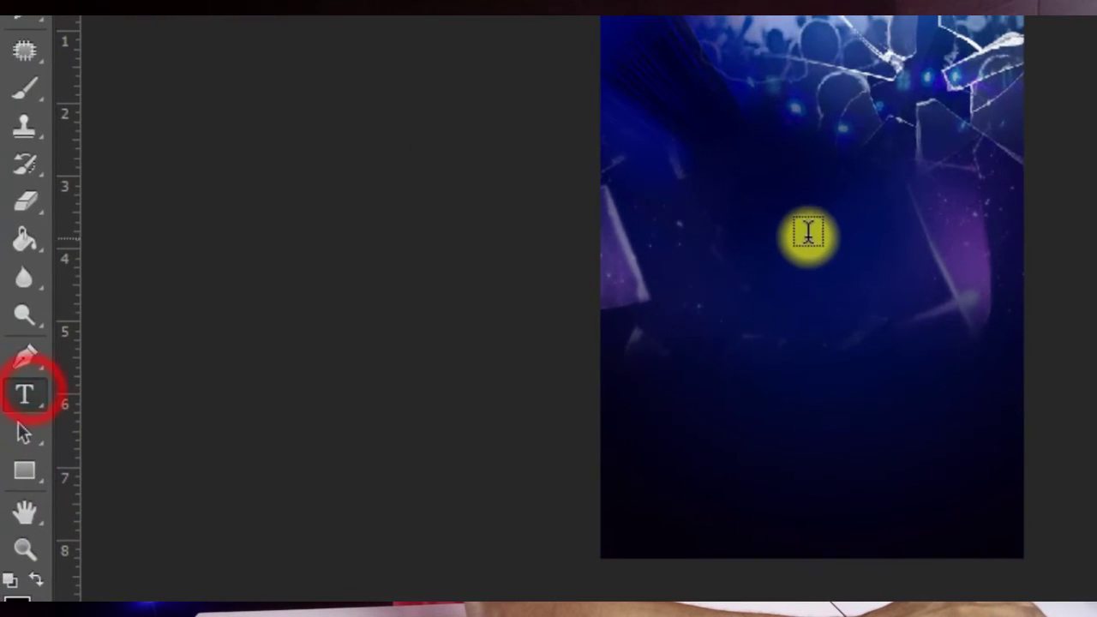
left_click(772, 232)
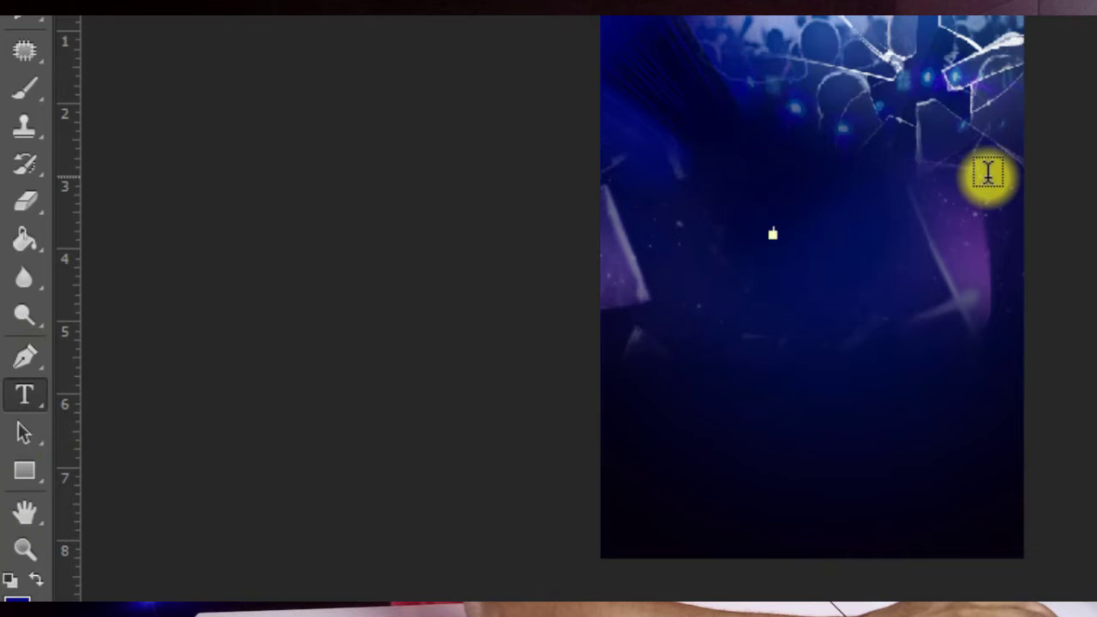
key("ctrl+v")
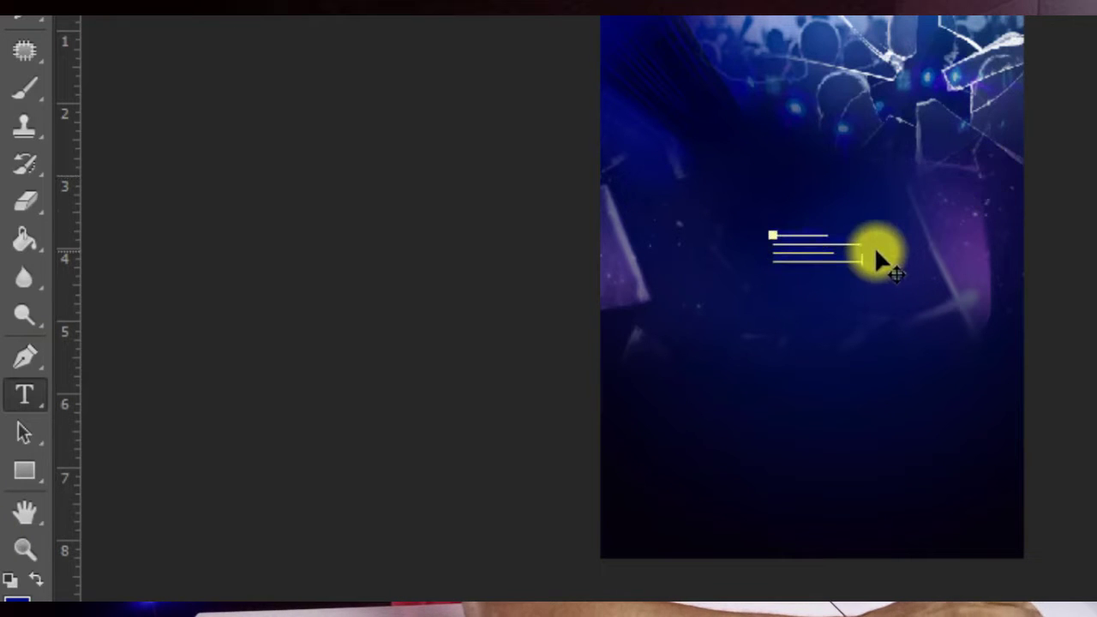
scroll(869, 255, "up", 2)
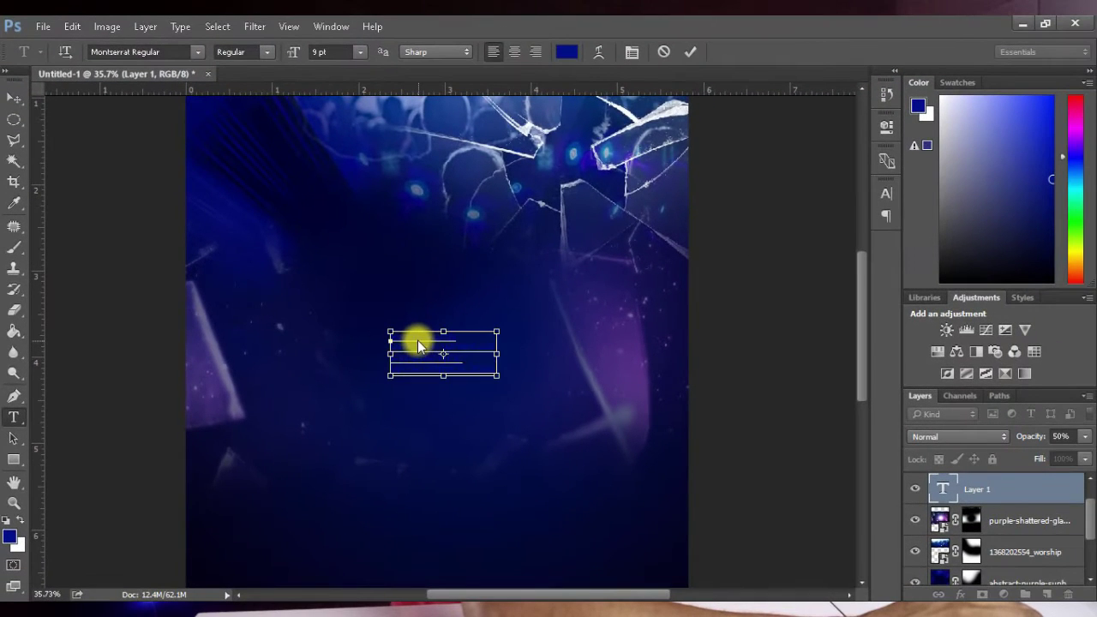
key("ctrl+a")
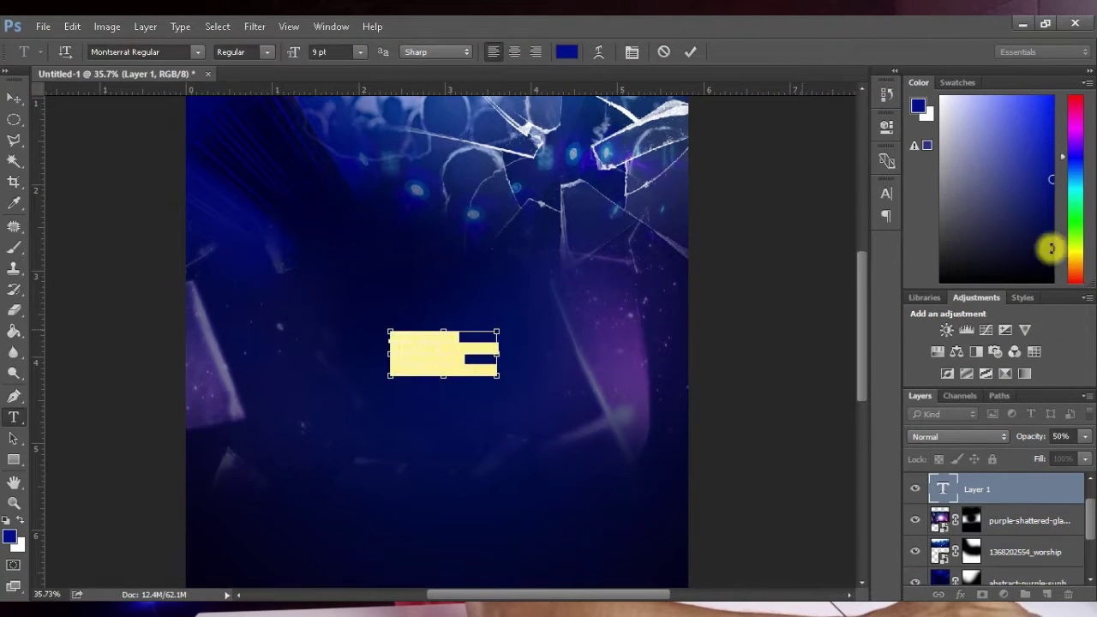
left_click_drag(988, 194, 934, 89)
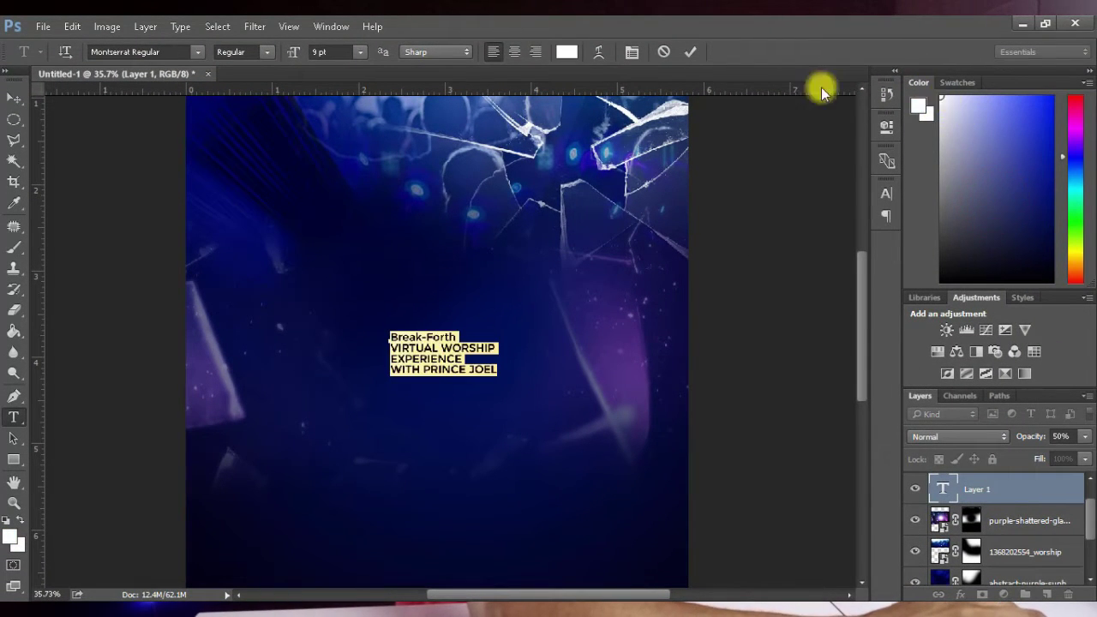
left_click(685, 49)
Step: Move the title block up and left and scale it to 262.92%
key("v")
left_click_drag(443, 367, 626, 418)
key("ctrl+t")
left_click(728, 52)
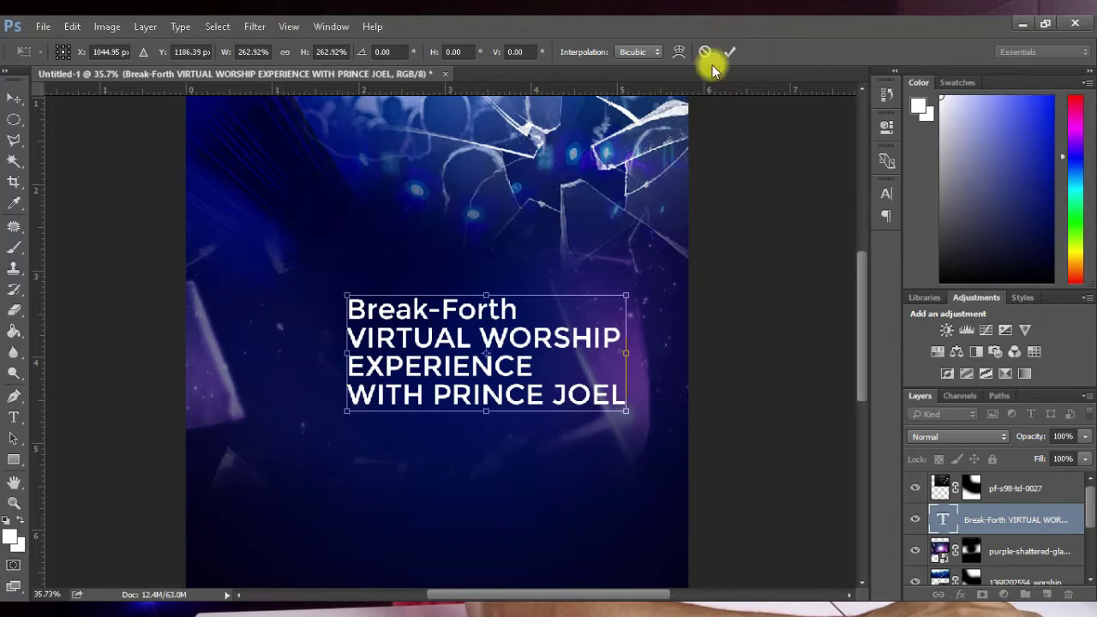
Step: Set the Break-Forth heading in Morganite Black at 80 pt
key("t")
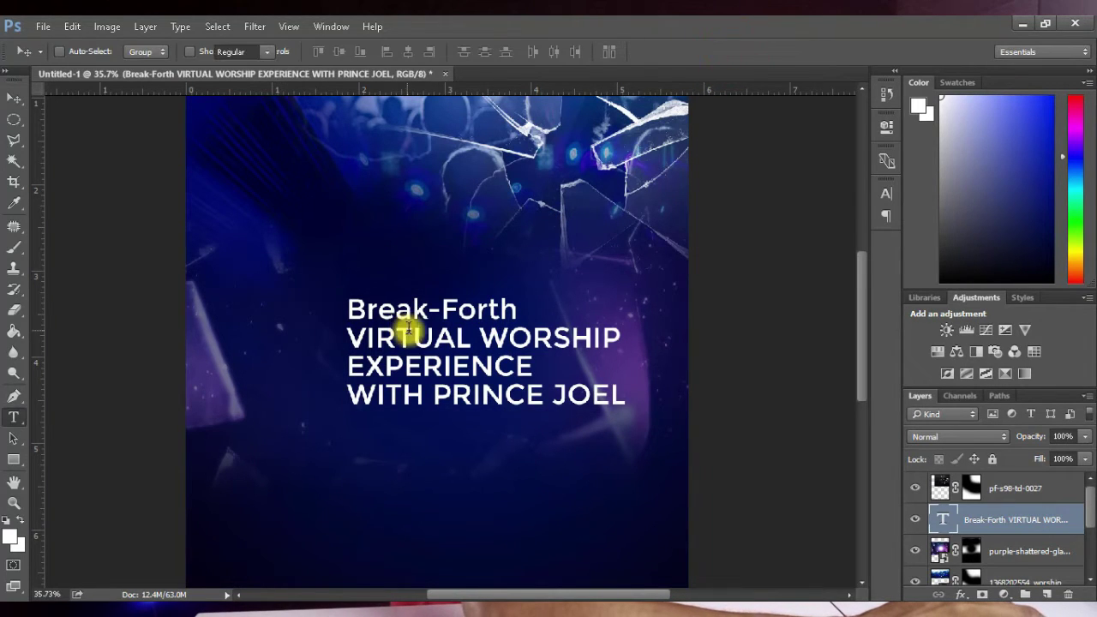
key("t")
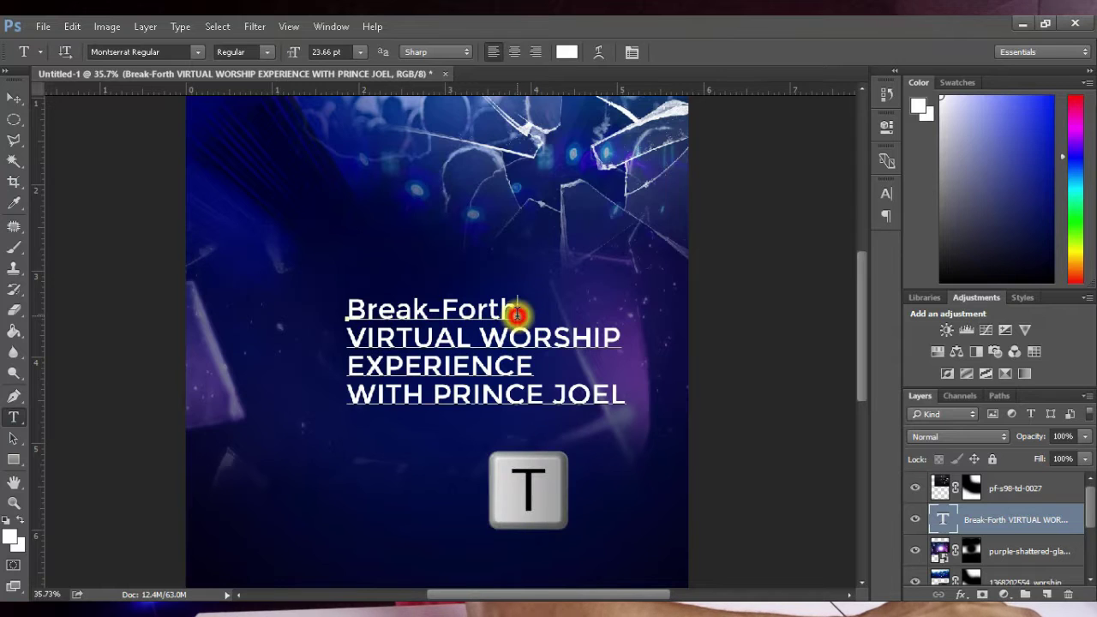
left_click_drag(517, 315, 392, 311)
left_click(444, 310)
left_click_drag(518, 309, 347, 309)
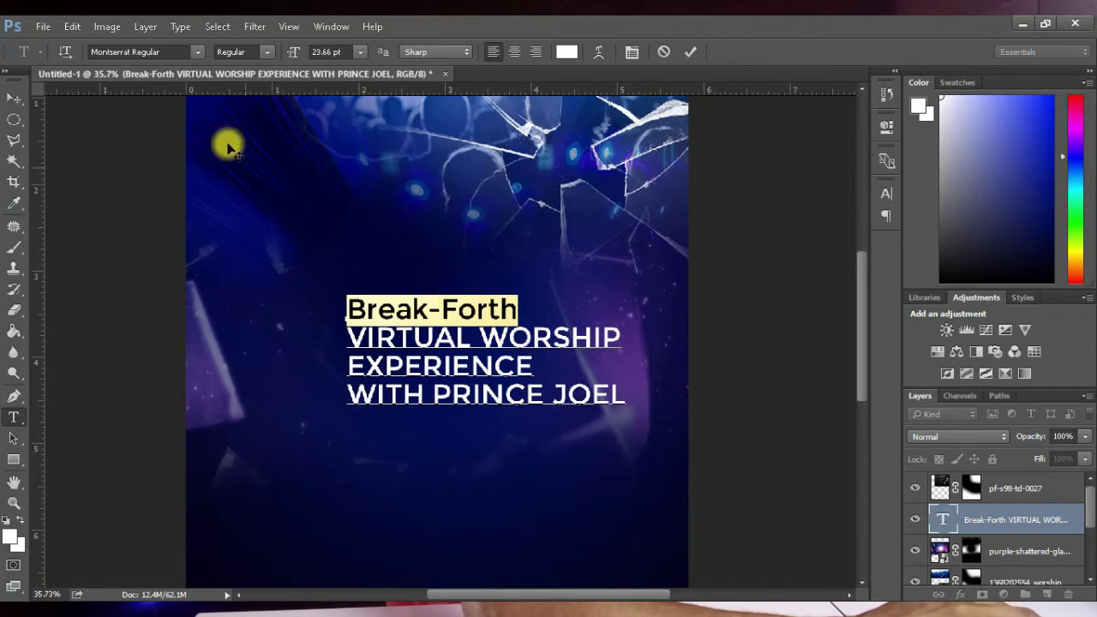
left_click(141, 52)
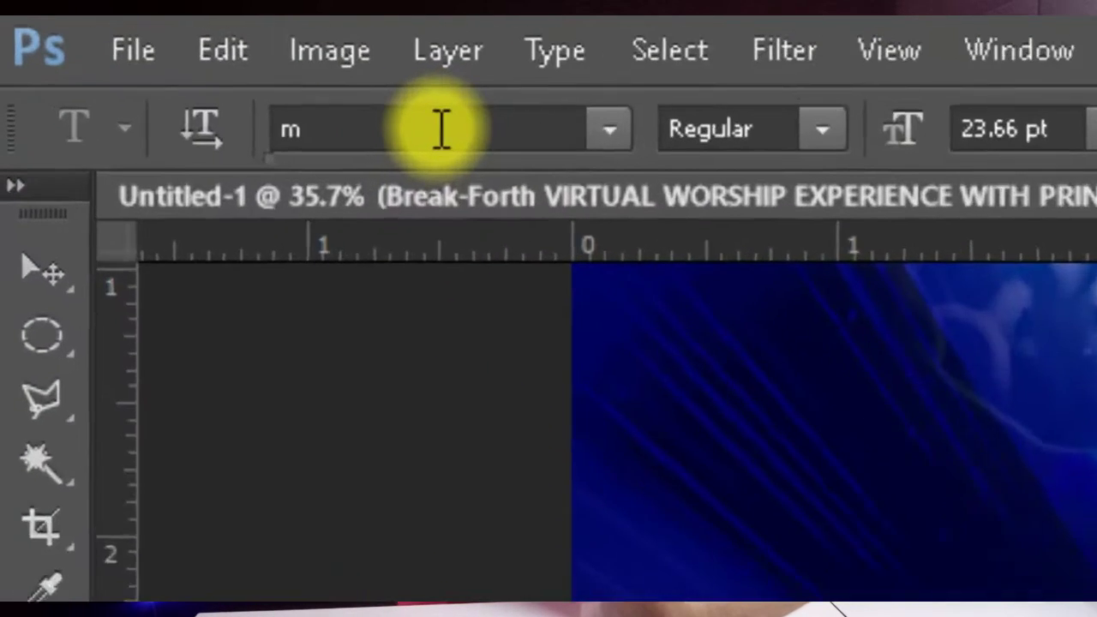
type("morganit")
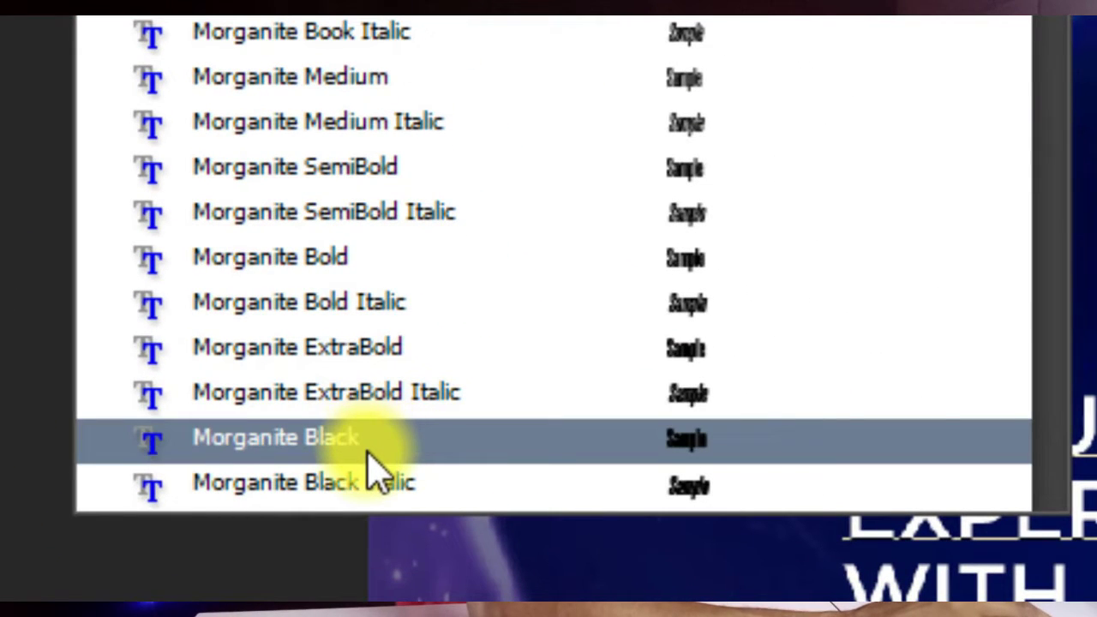
left_click(365, 447)
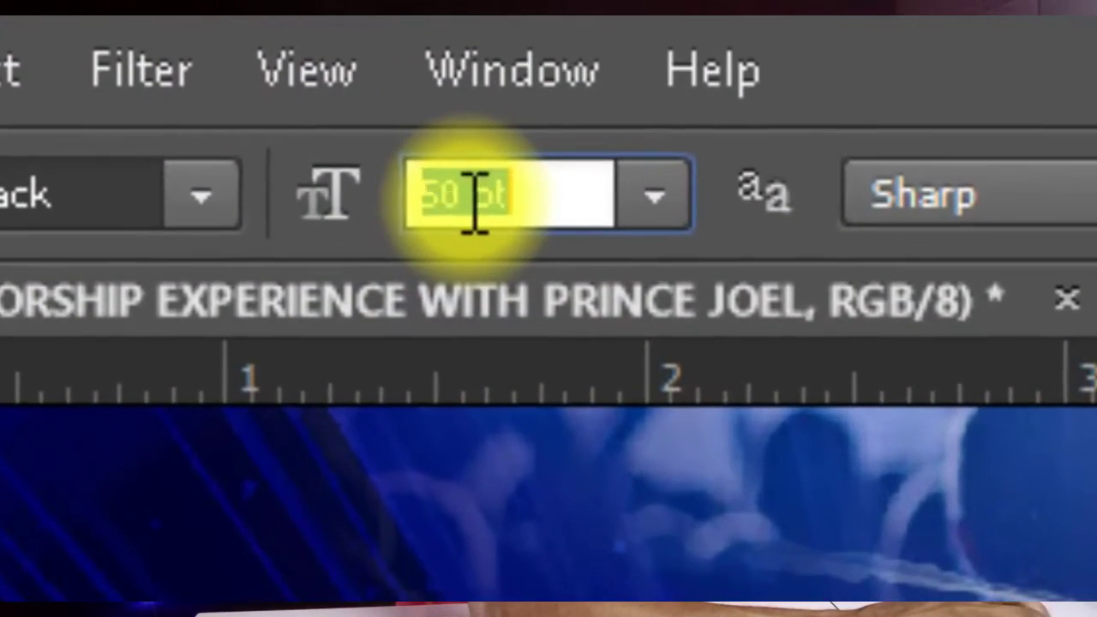
Step: Select the VIRTUAL WORSHIP EXPERIENCE subtitle lines
scroll(474, 205, "up", 20)
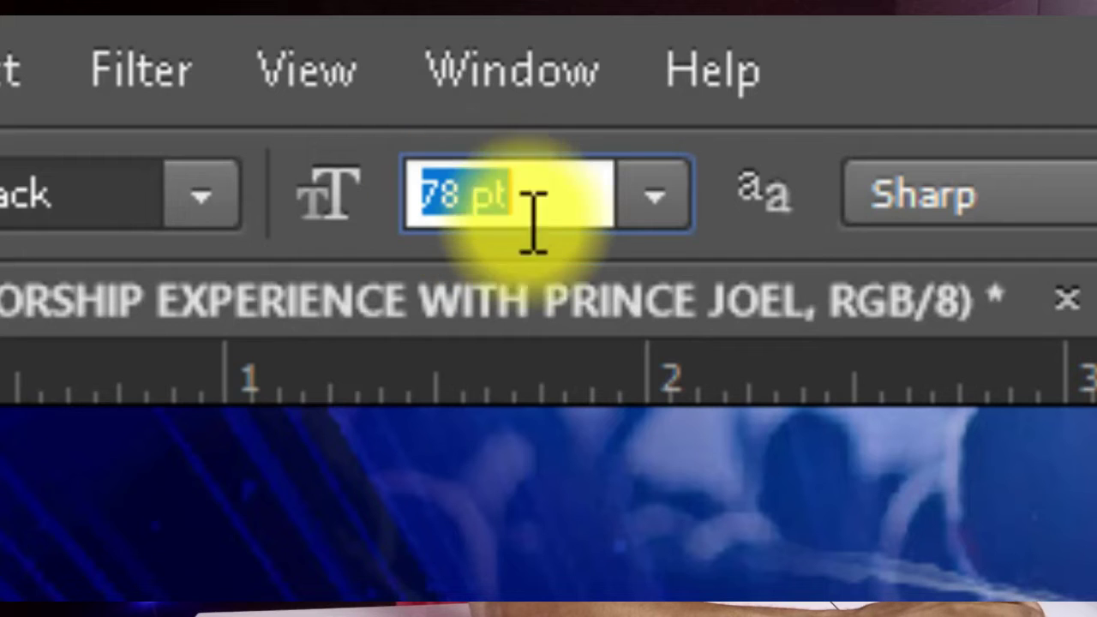
scroll(519, 197, "up", 2)
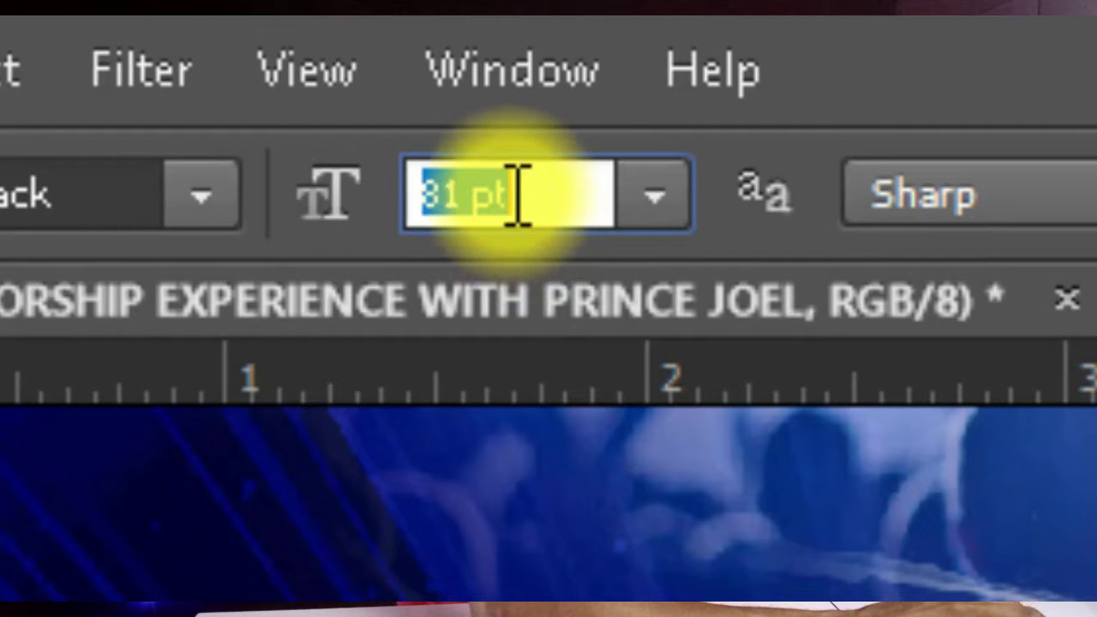
scroll(514, 195, "down", 1)
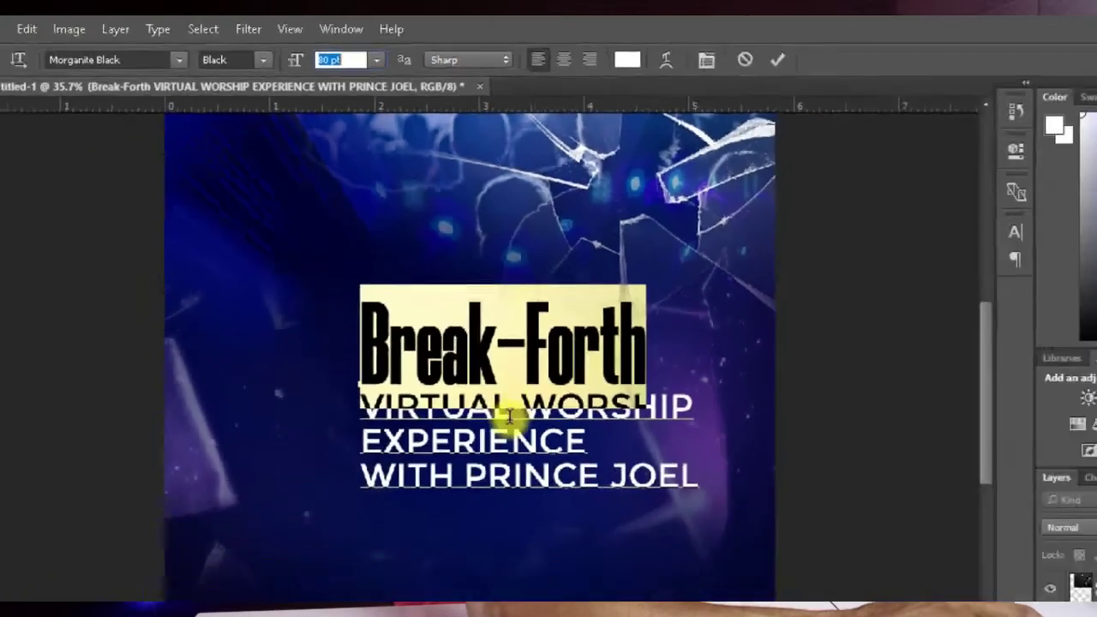
left_click(455, 357)
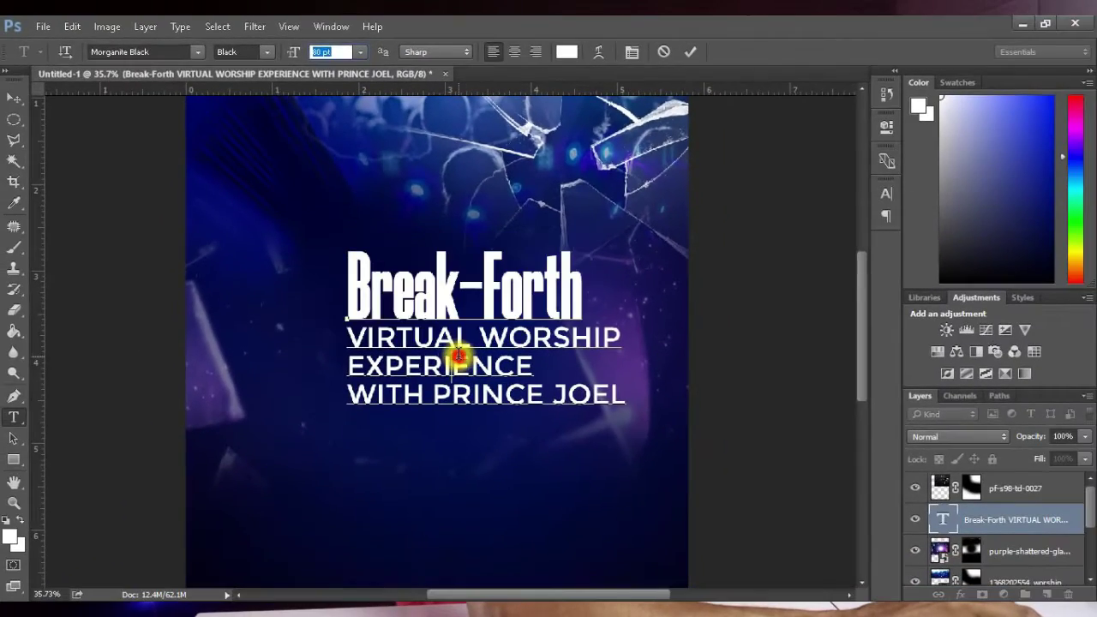
left_click_drag(350, 330, 564, 360)
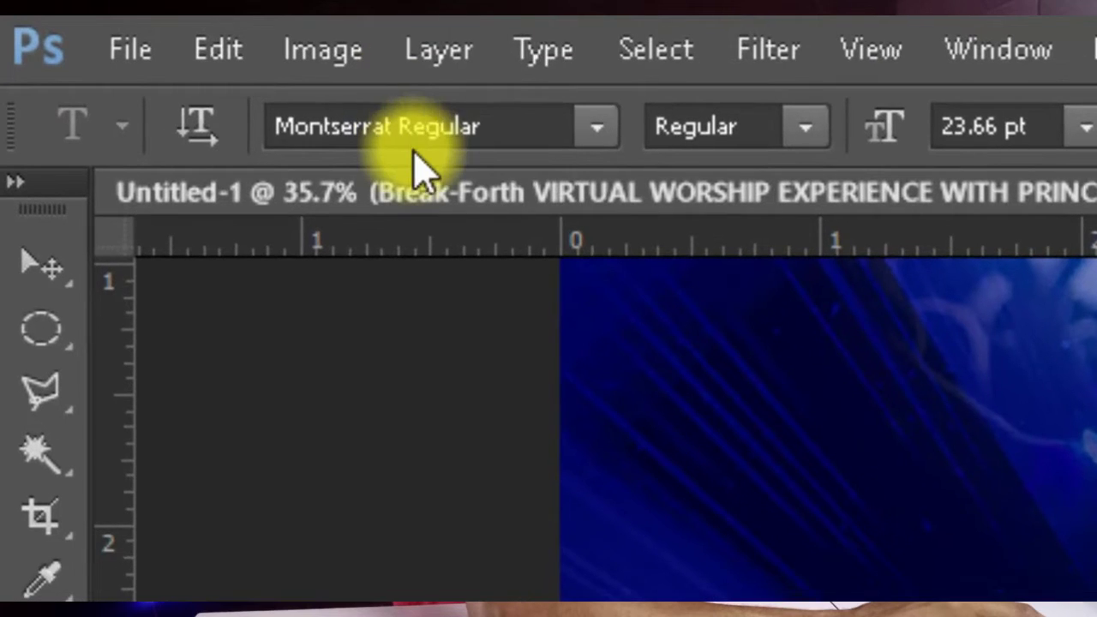
left_click(139, 51)
type("assa")
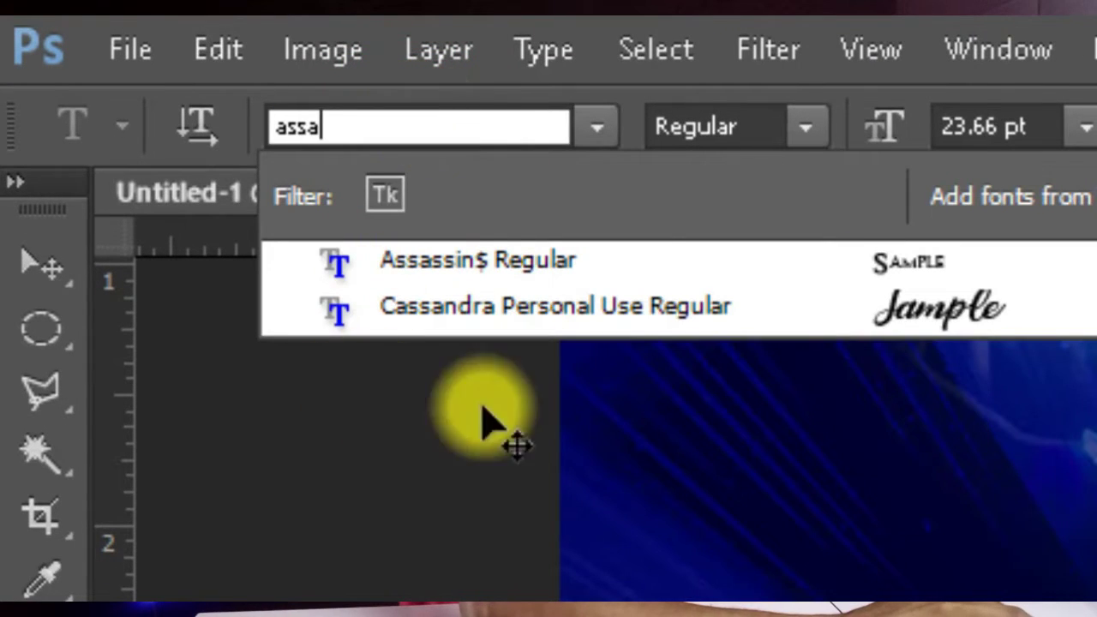
left_click(626, 261)
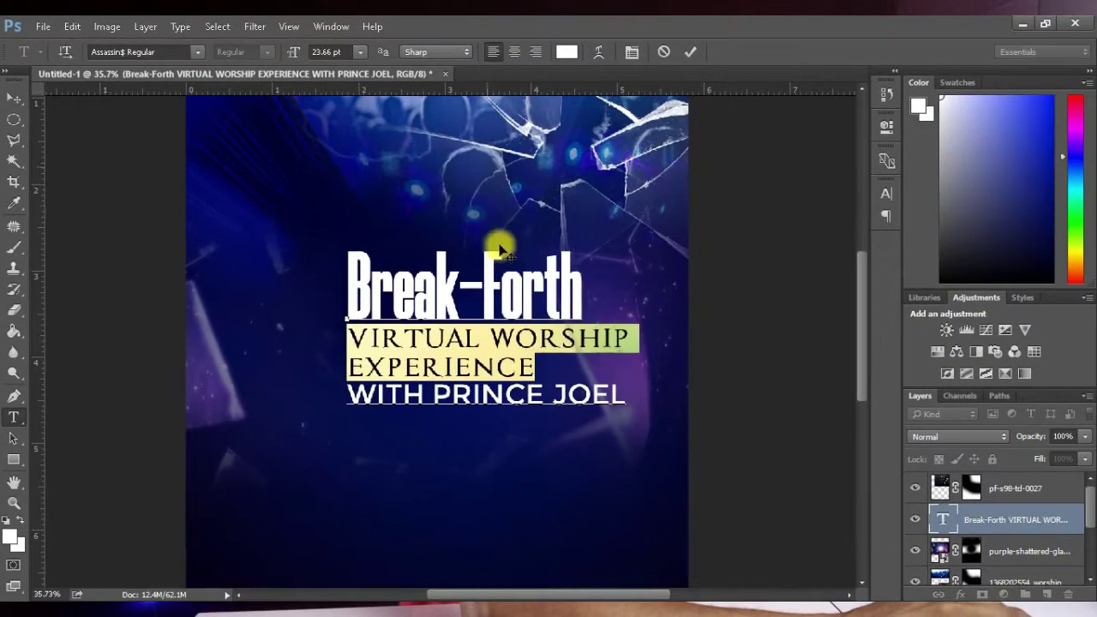
left_click_drag(346, 395, 627, 407)
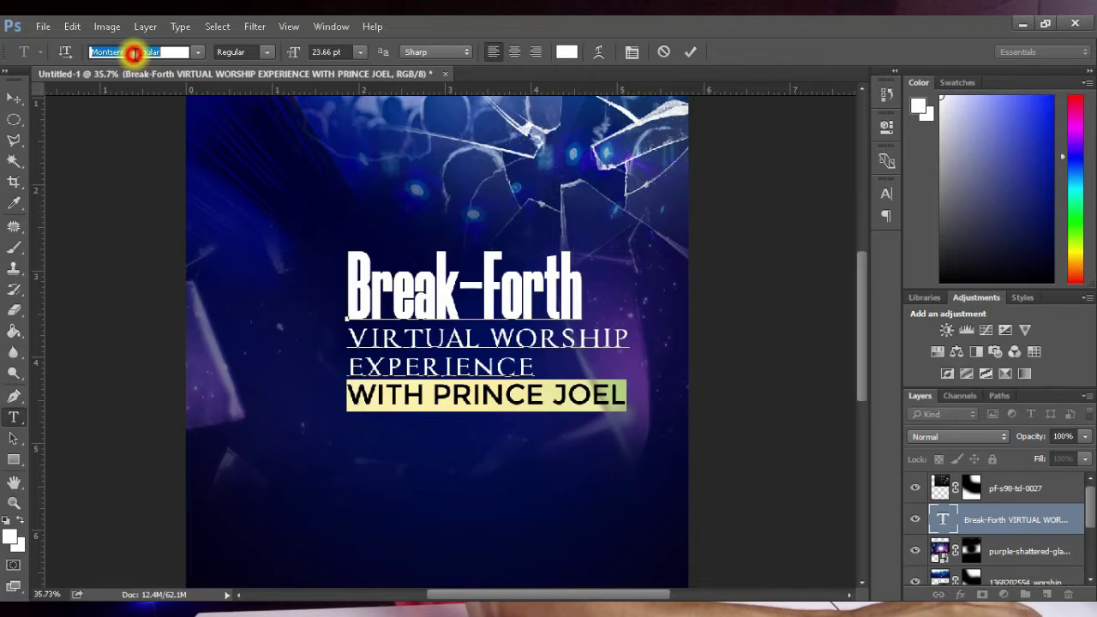
type("assa")
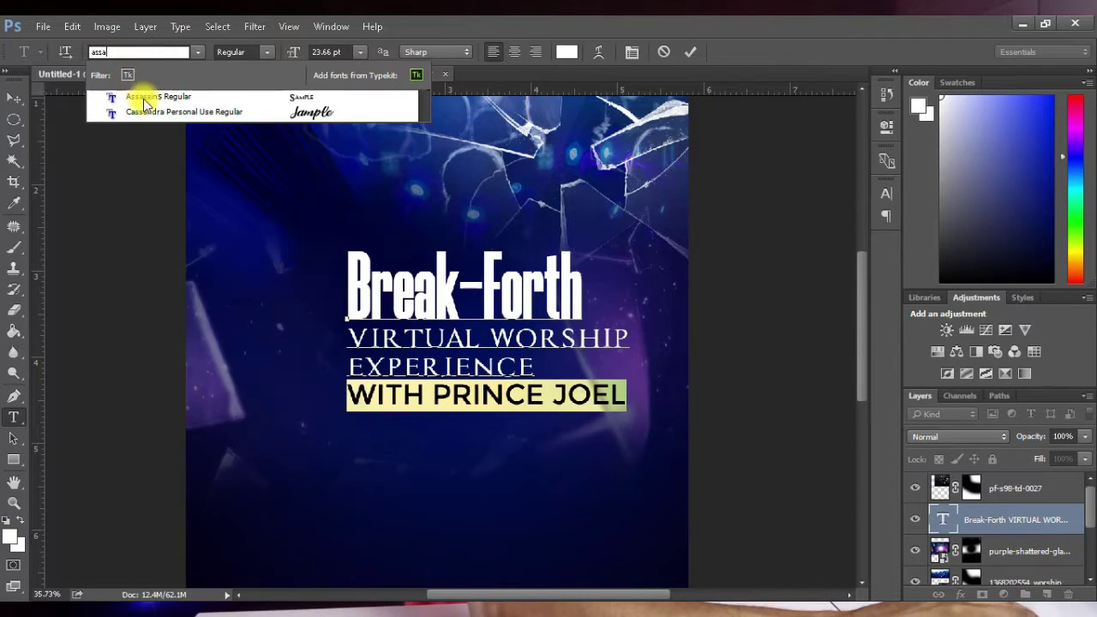
left_click(148, 101)
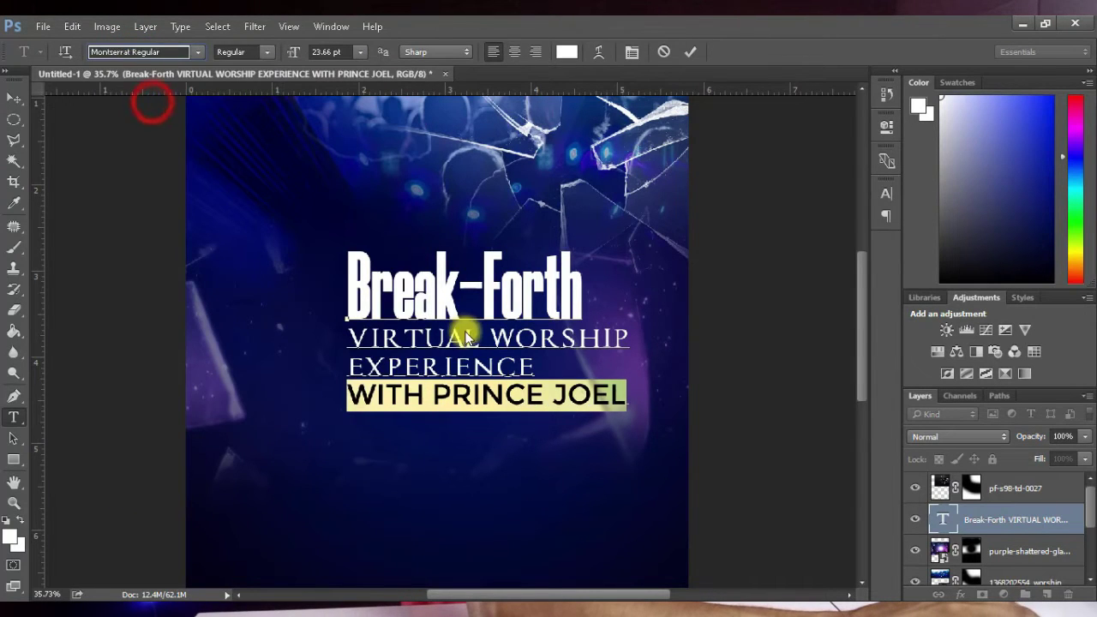
left_click(446, 395)
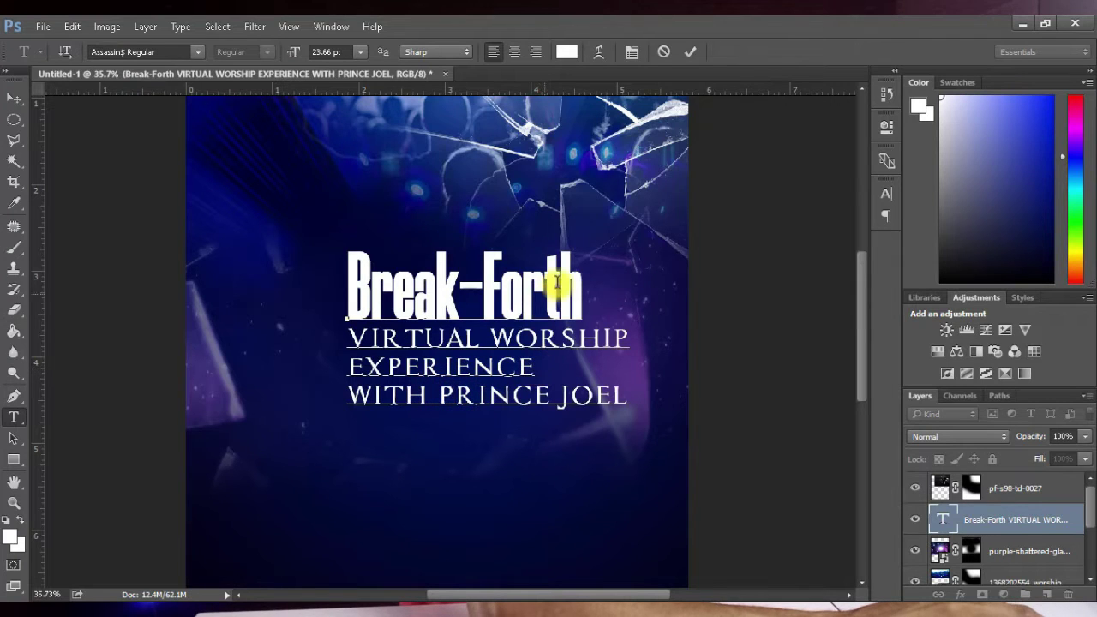
Step: Change the Break-Forth title's font style to Bold
left_click_drag(581, 286, 338, 294)
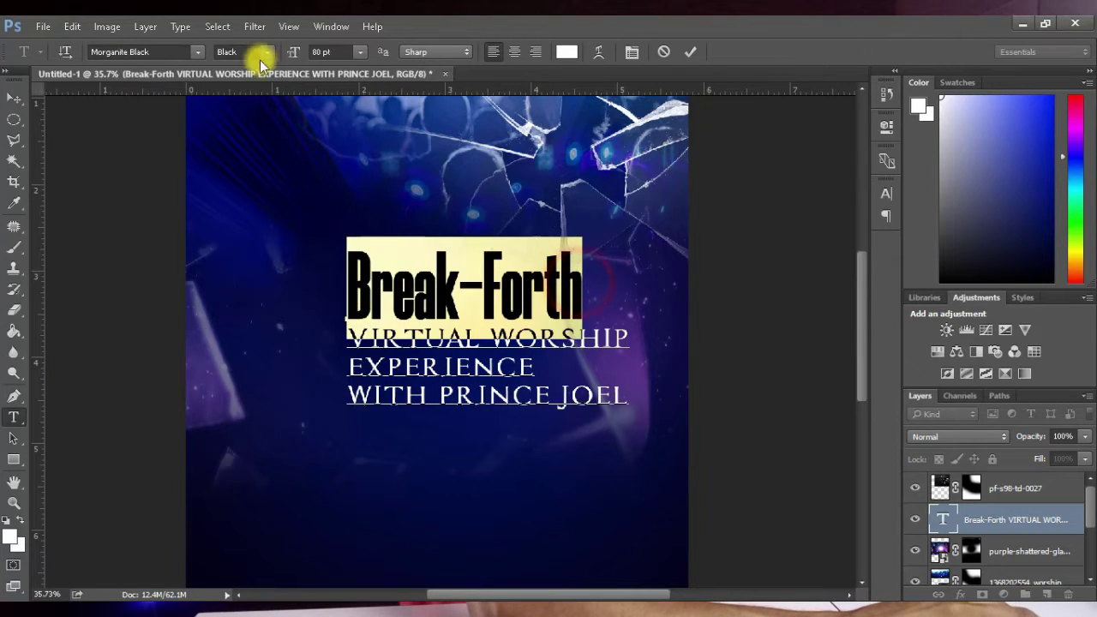
left_click(267, 51)
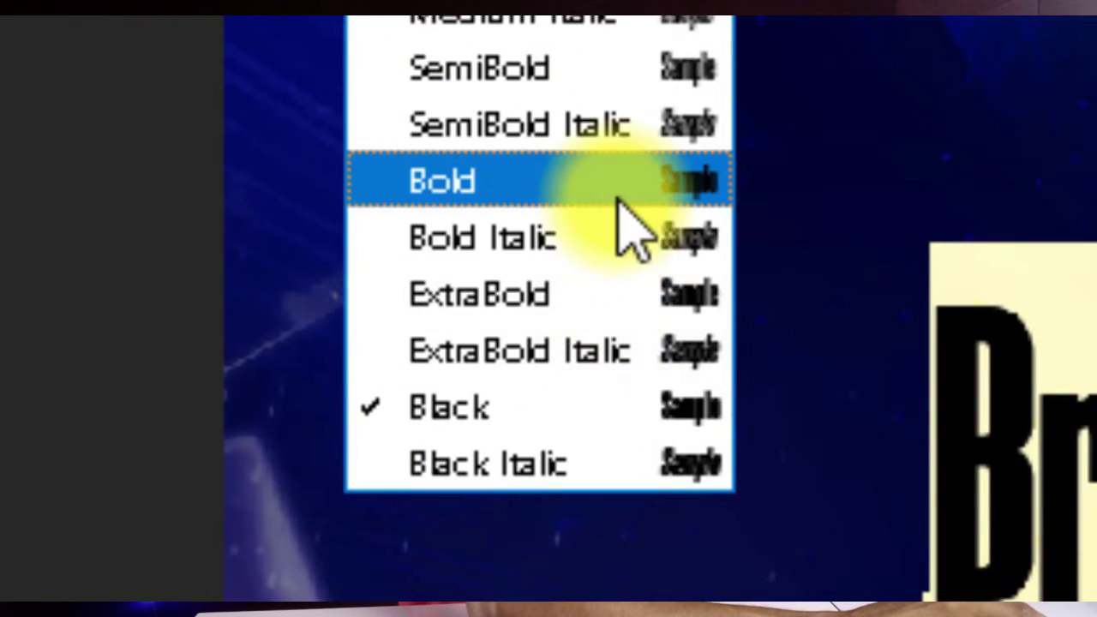
left_click(619, 203)
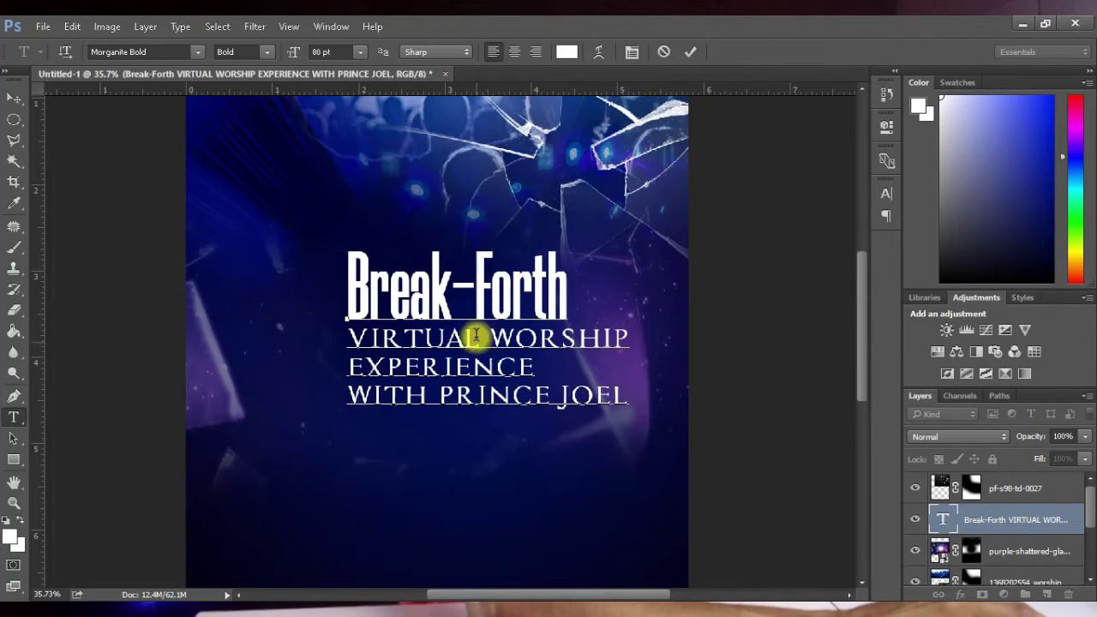
Step: Centre-align all lines of the text block, then select the first two subtitle lines
key("ctrl")
key("ctrl+a")
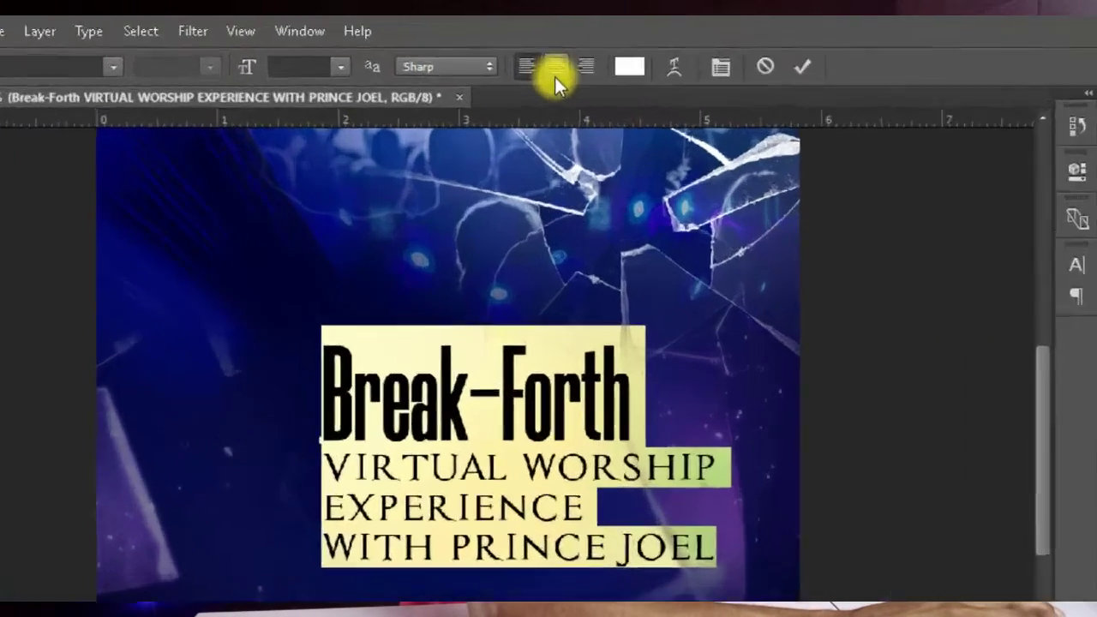
left_click(513, 53)
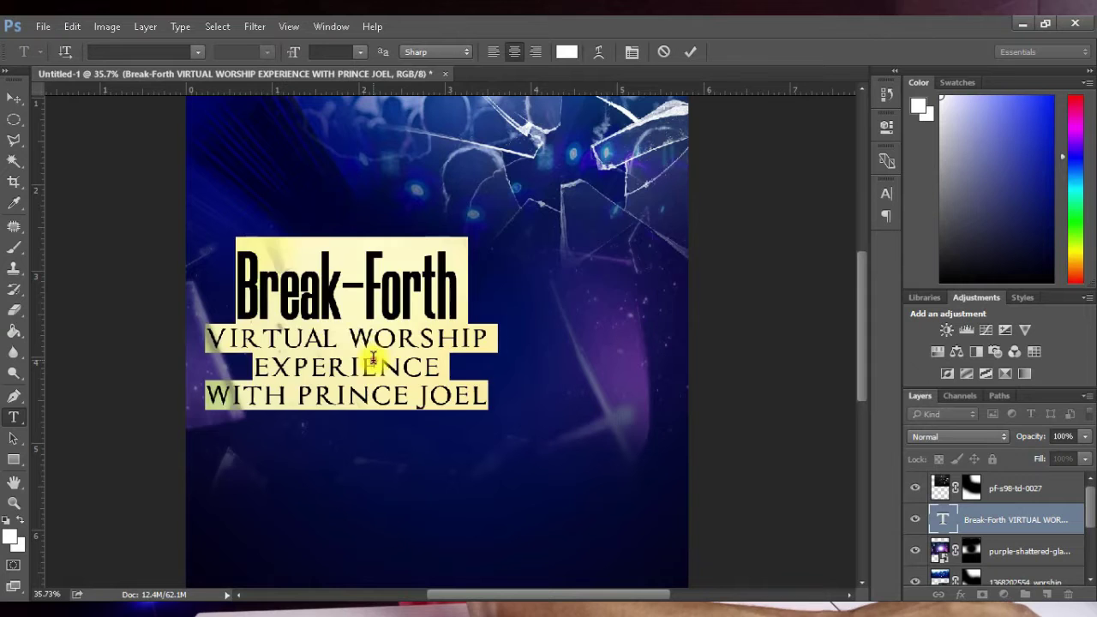
left_click(373, 358)
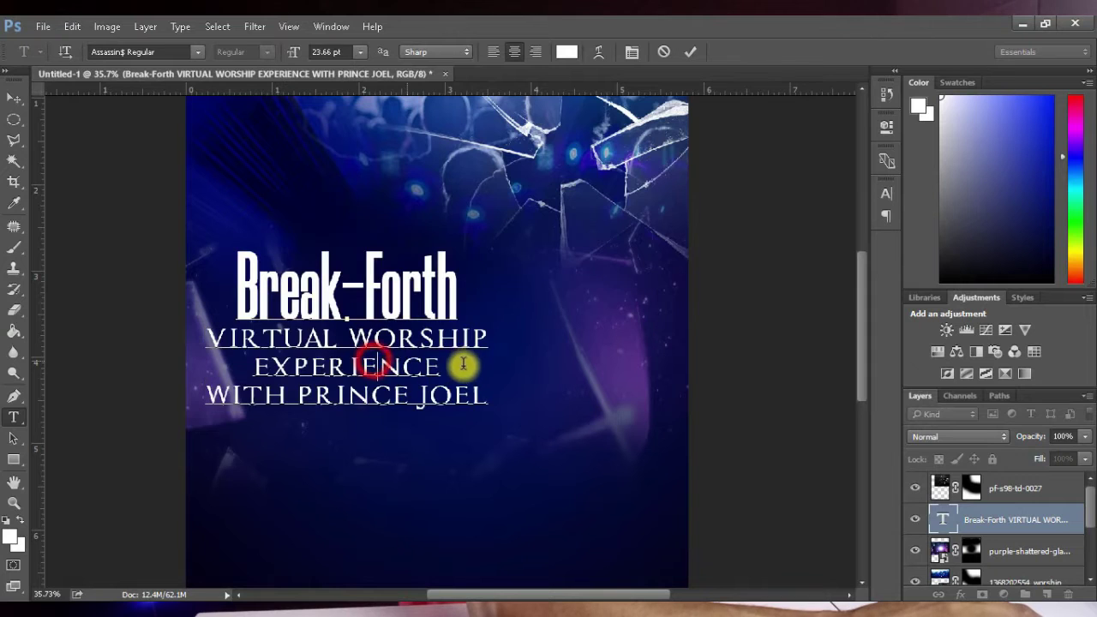
left_click_drag(452, 365, 186, 342)
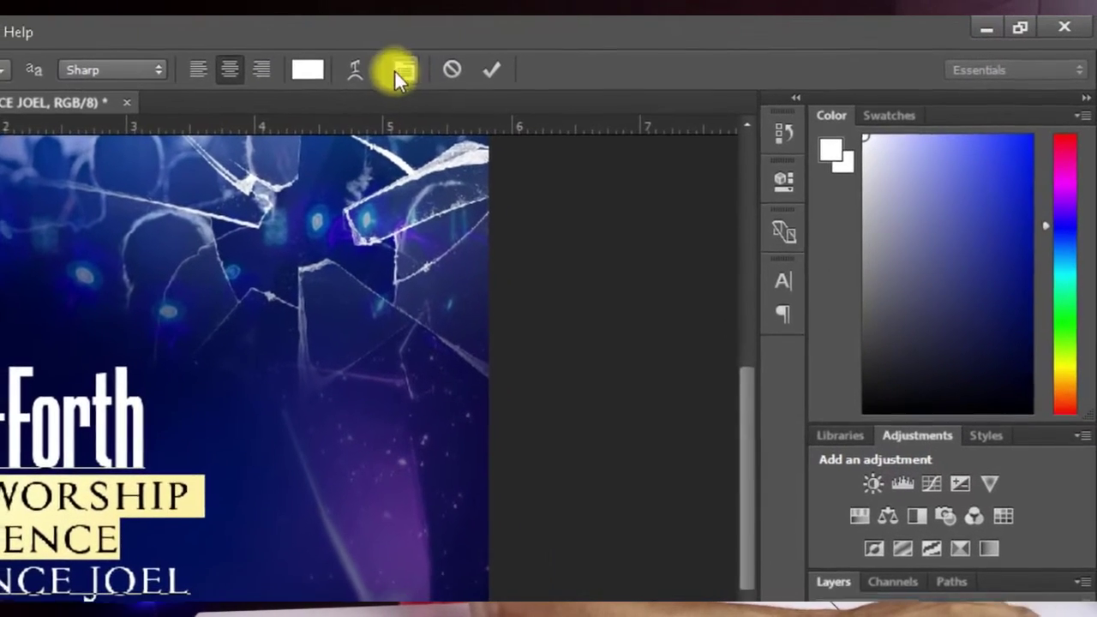
Step: Reduce the first two subtitle lines' leading to 19.66 pt in the Character panel
left_click(631, 55)
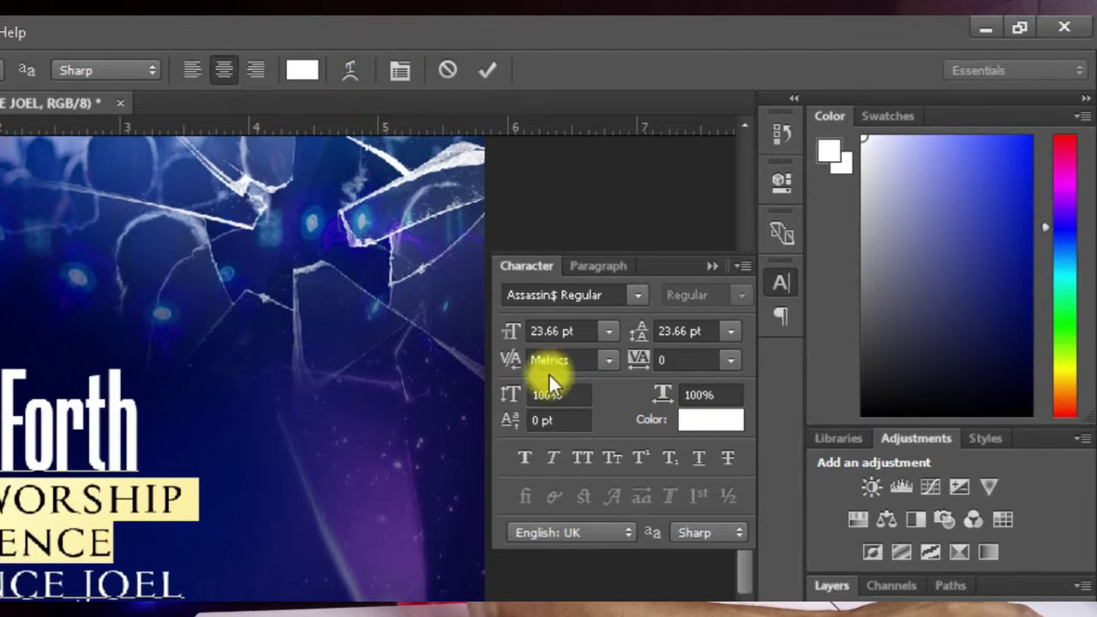
double_click(676, 329)
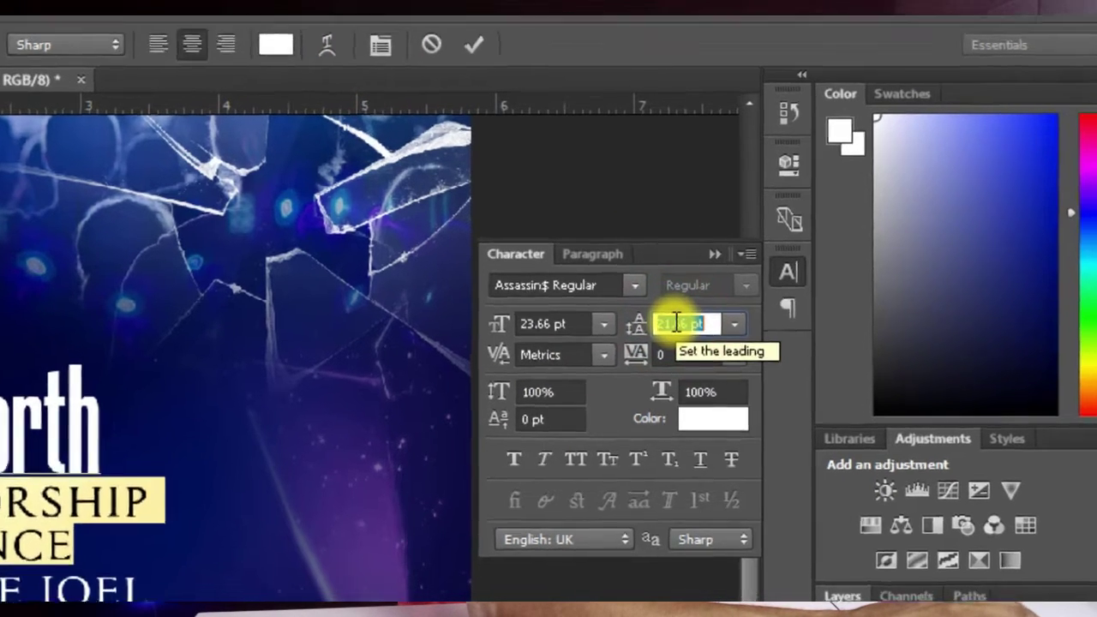
key("Down")
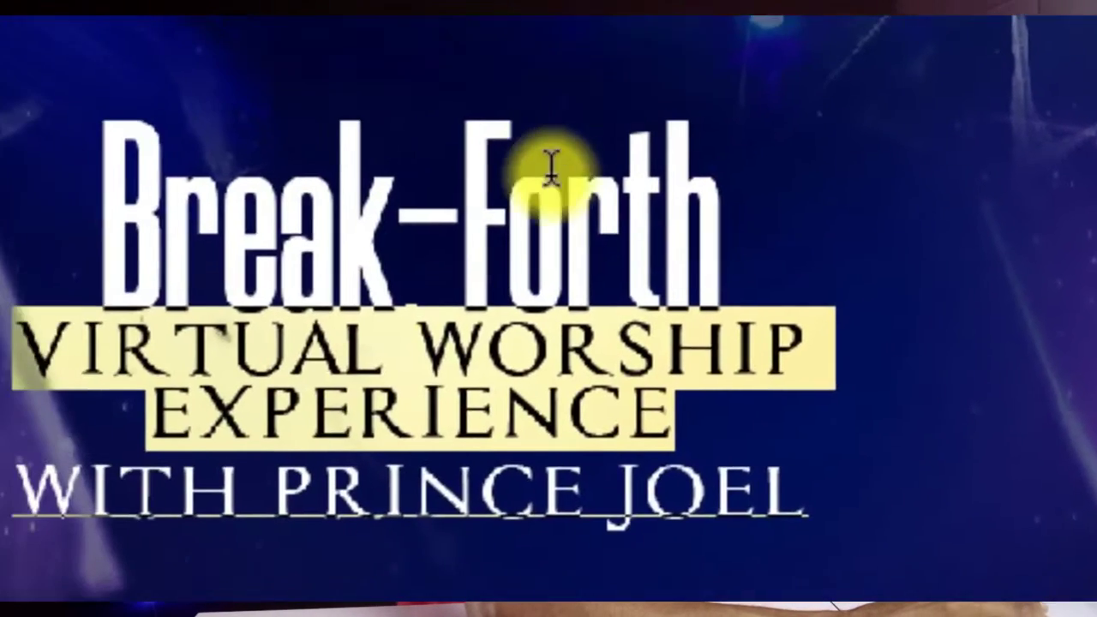
left_click(631, 188)
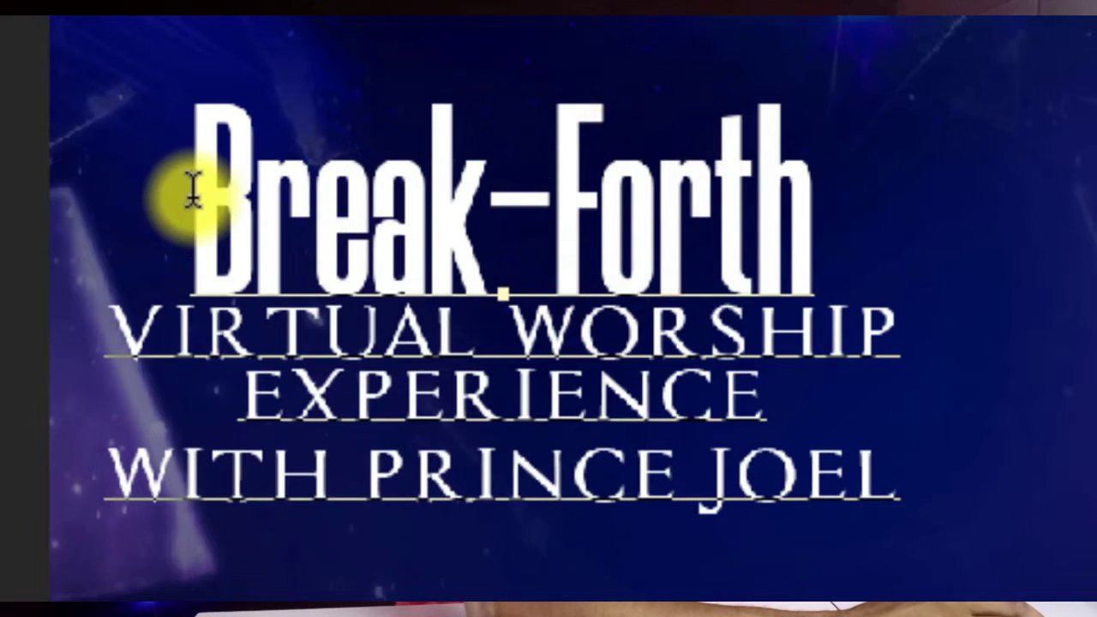
Step: Enlarge the Break-Forth title's font size to 104 pt
left_click_drag(191, 190, 837, 181)
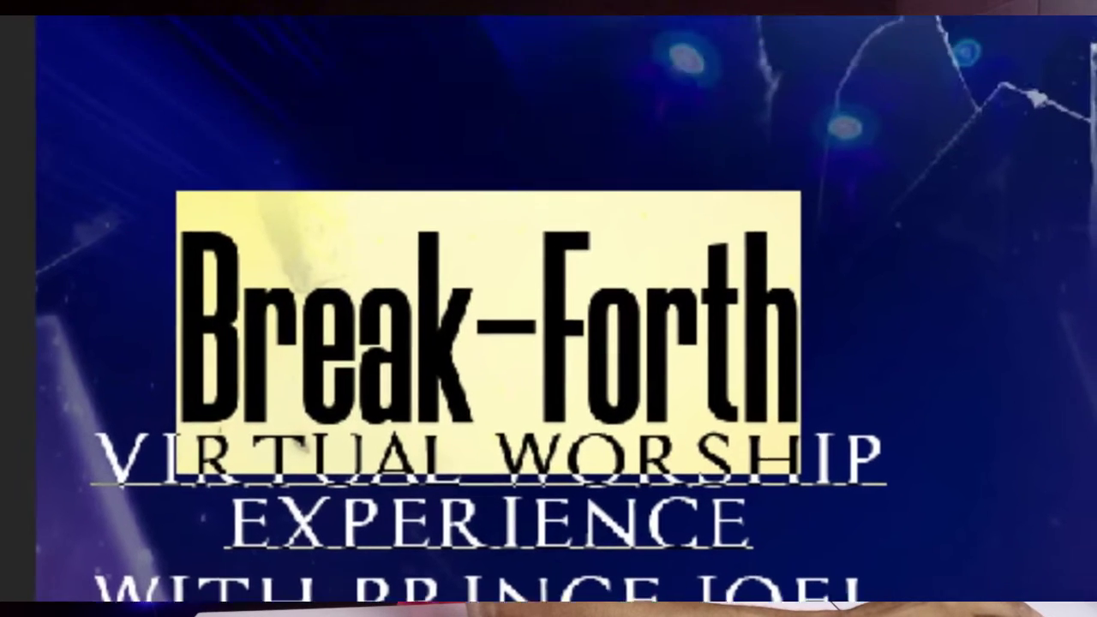
left_click(372, 86)
scroll(390, 111, "up", 20)
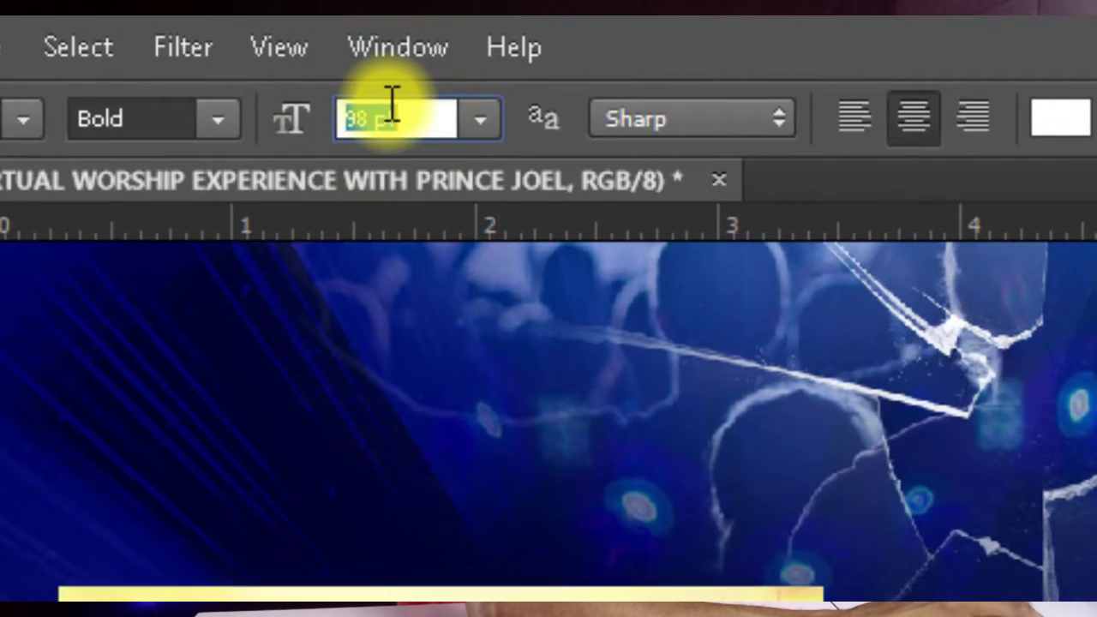
scroll(390, 116, "down", 2)
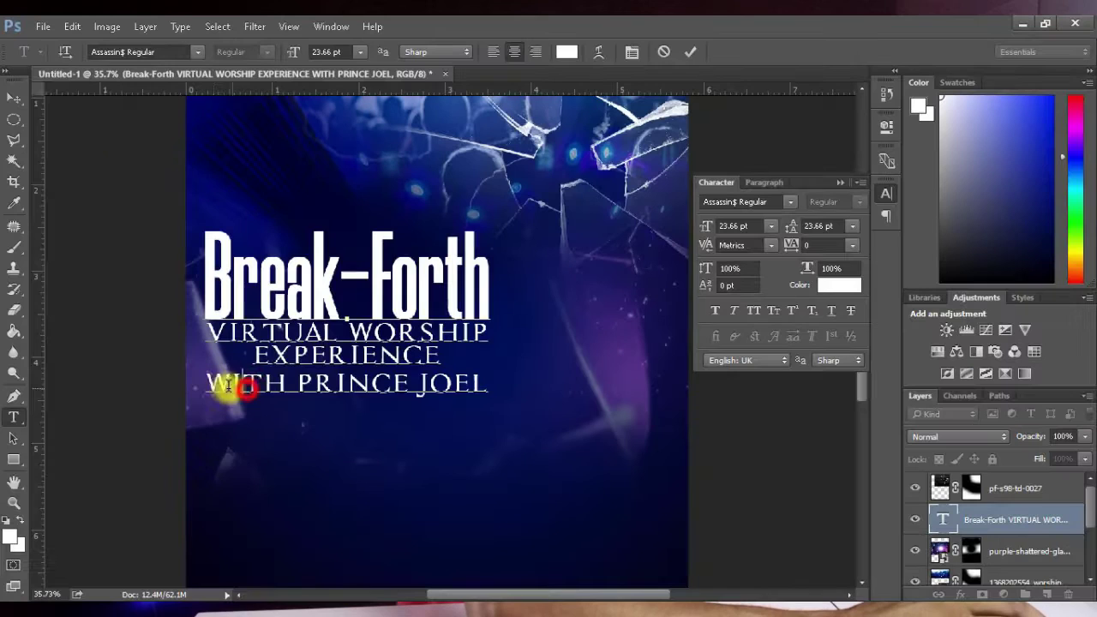
left_click(218, 387)
left_click_drag(217, 388, 495, 384)
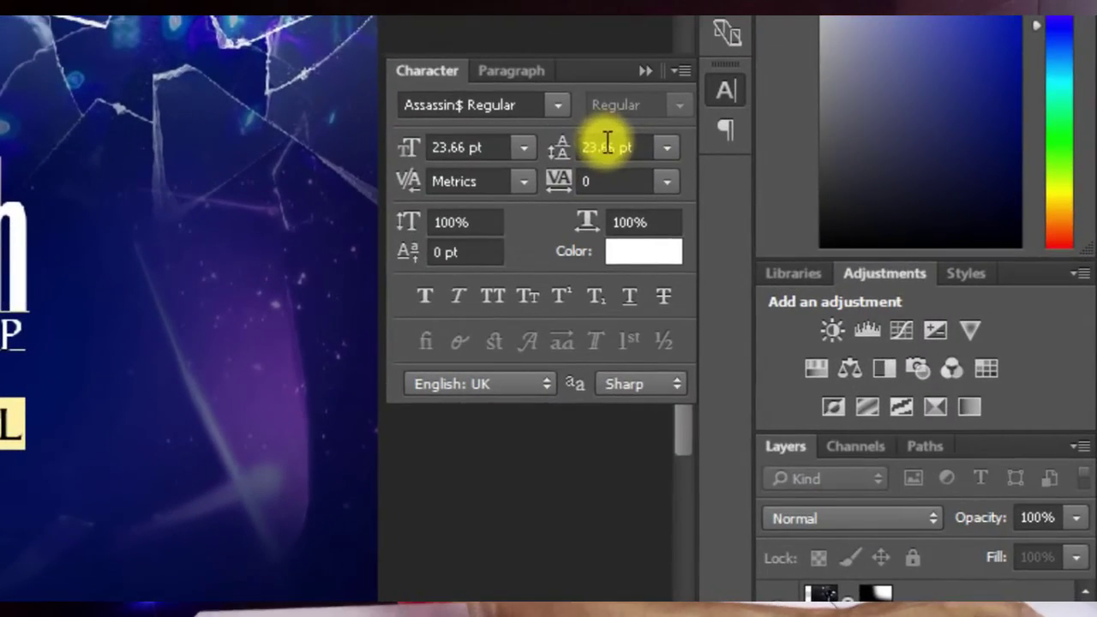
left_click(686, 174)
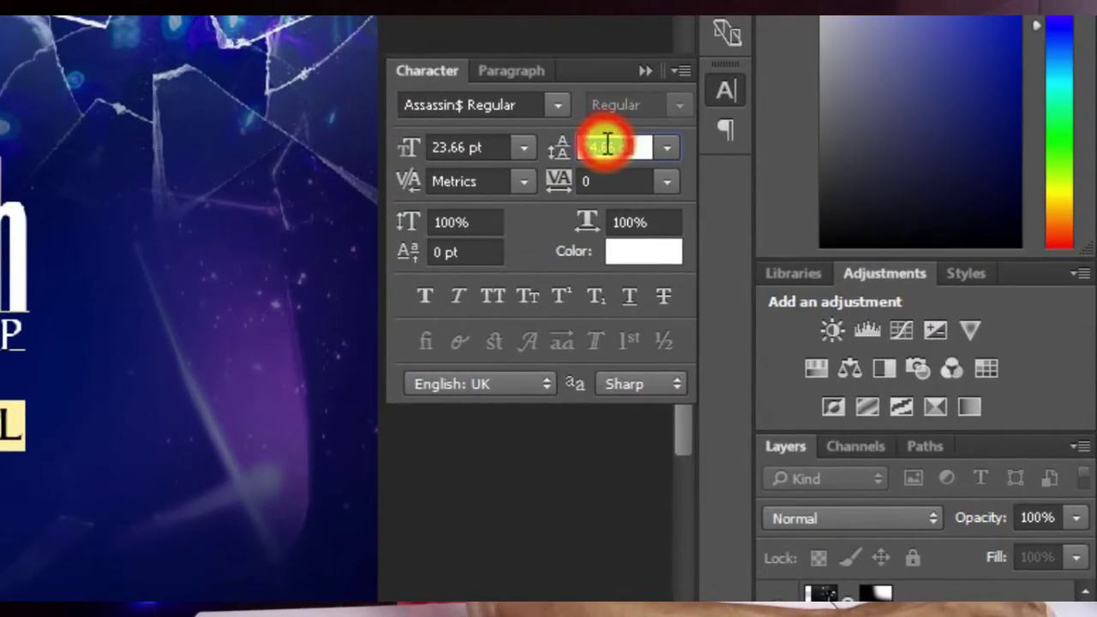
scroll(606, 146, "up", 7)
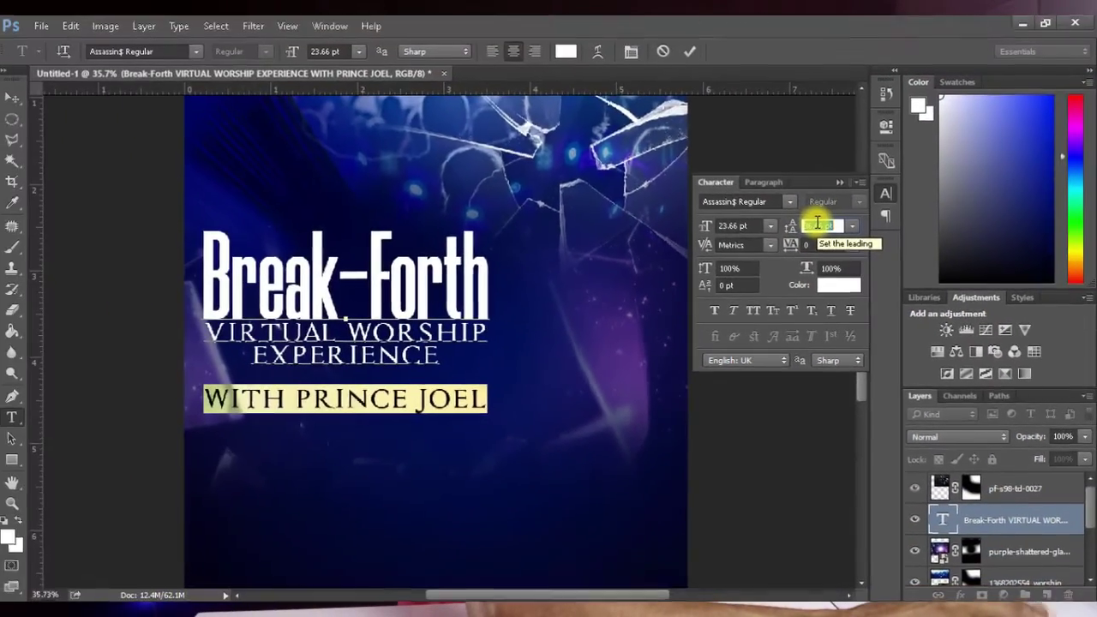
scroll(607, 147, "down", 3)
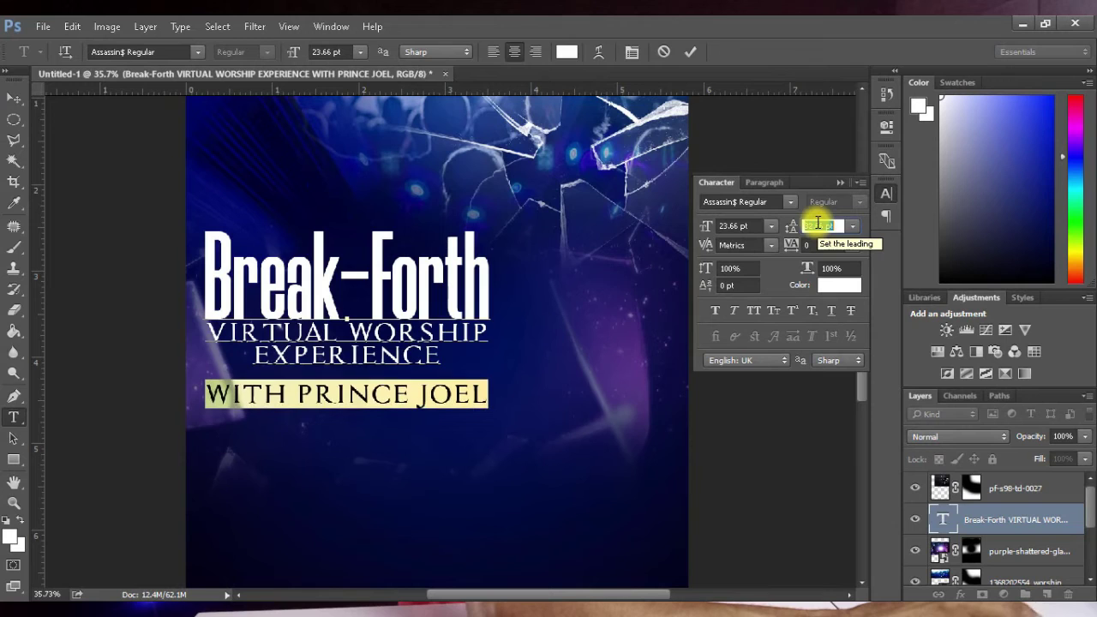
scroll(818, 222, "down", 2)
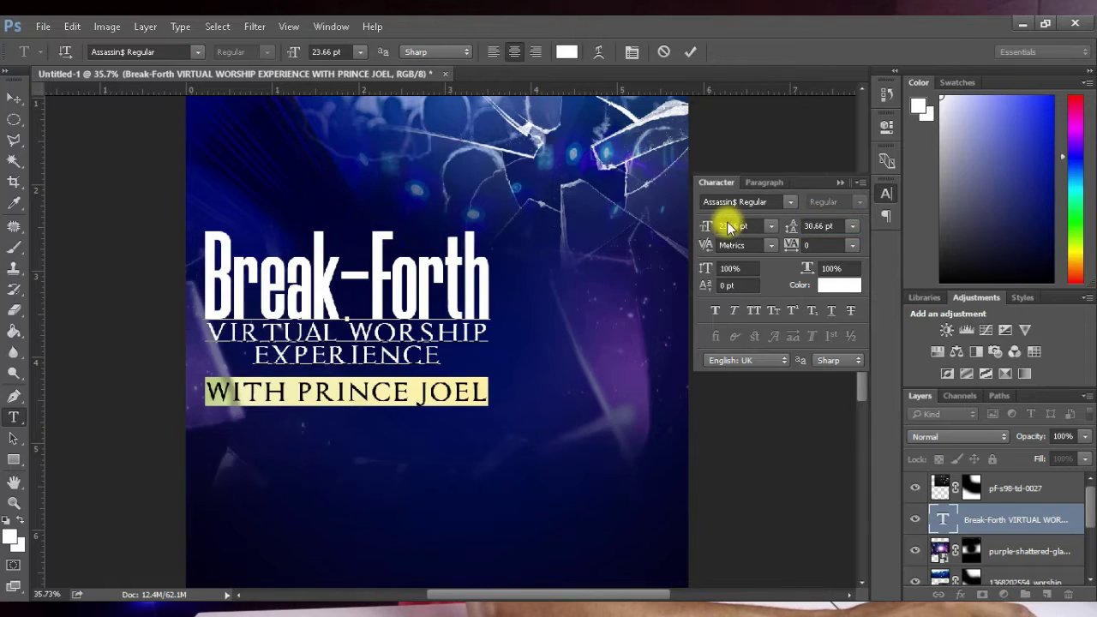
scroll(728, 226, "down", 5)
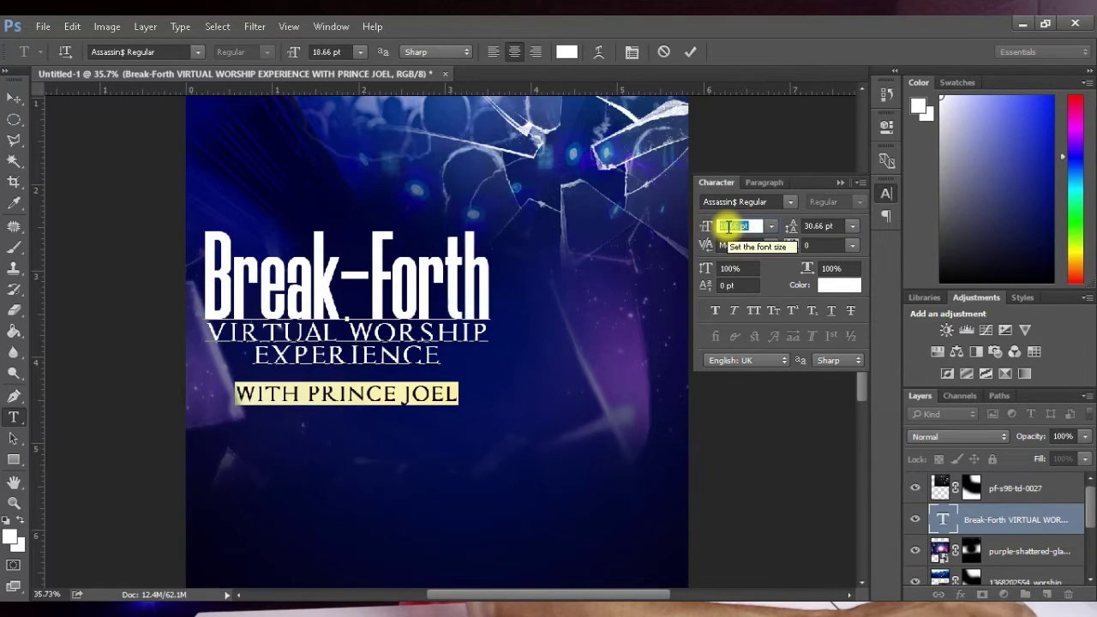
type("18")
key("Return")
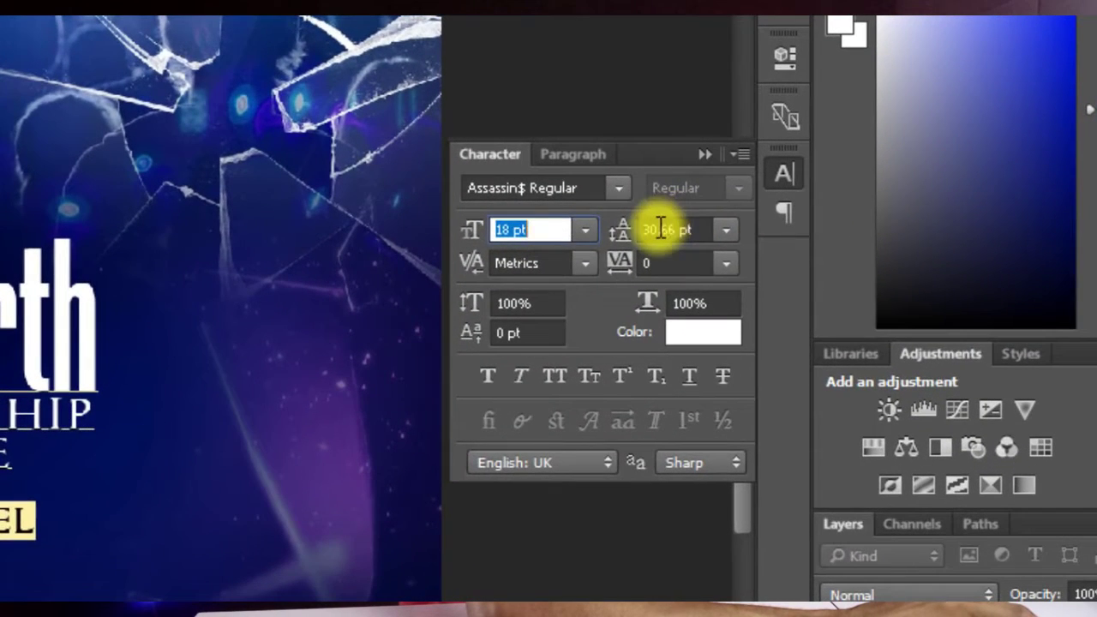
left_click(813, 224)
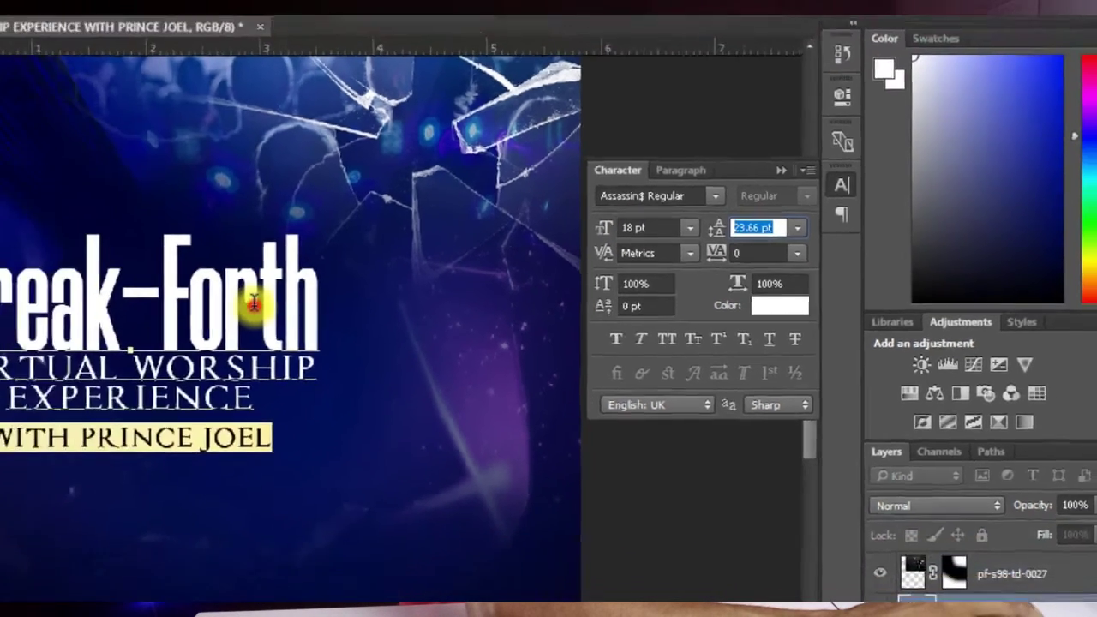
Step: Drag the Break-Forth title block down so it sits centred just below the crowd and cracked glass
left_click(9, 346)
left_click(699, 162)
left_click(837, 189)
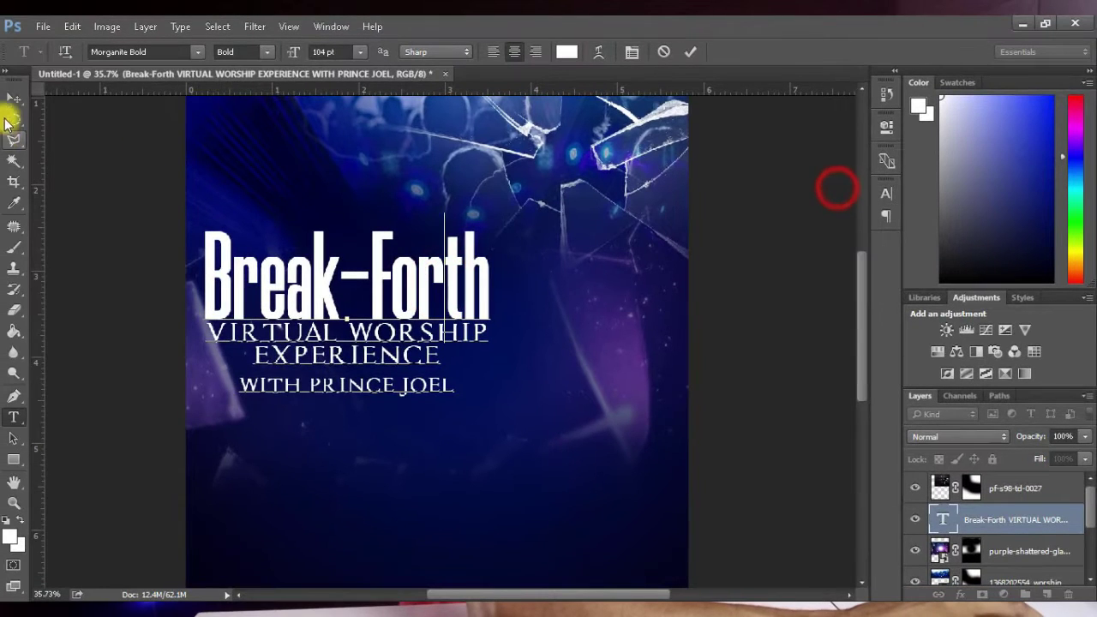
left_click(14, 97)
left_click_drag(324, 291, 466, 314)
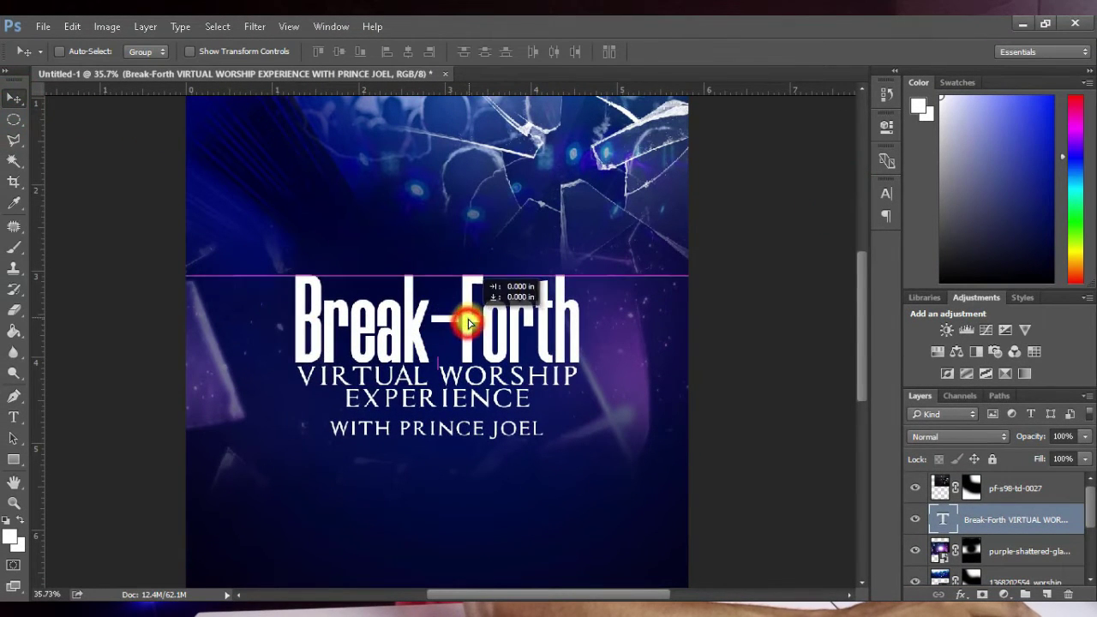
scroll(343, 325, "down", 2)
scroll(405, 325, "down", 3)
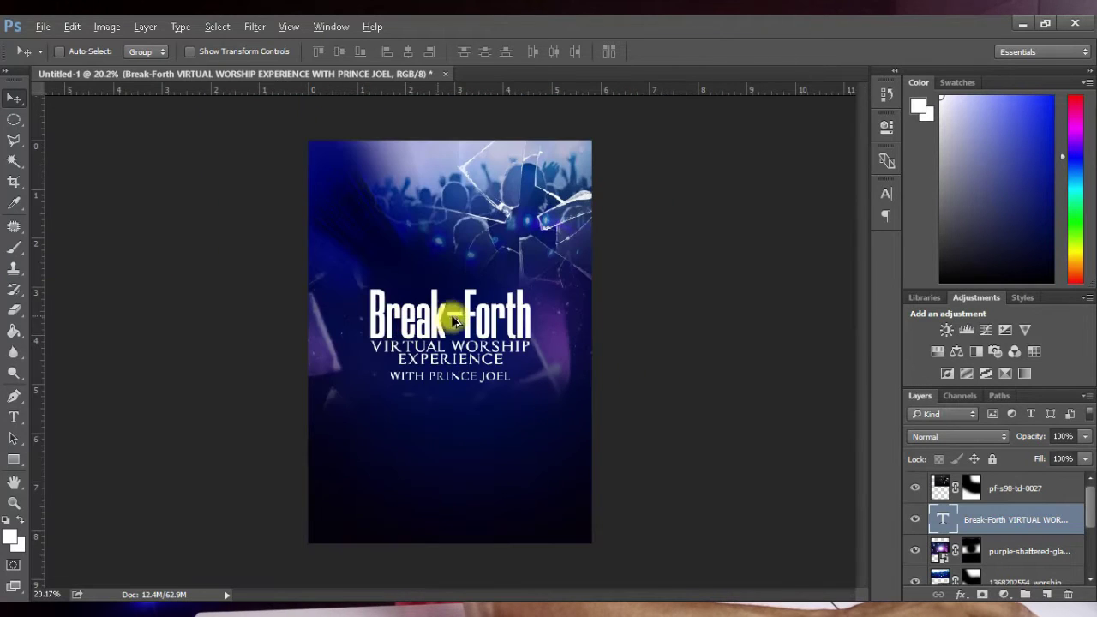
left_click_drag(482, 321, 551, 292)
scroll(554, 293, "up", 2)
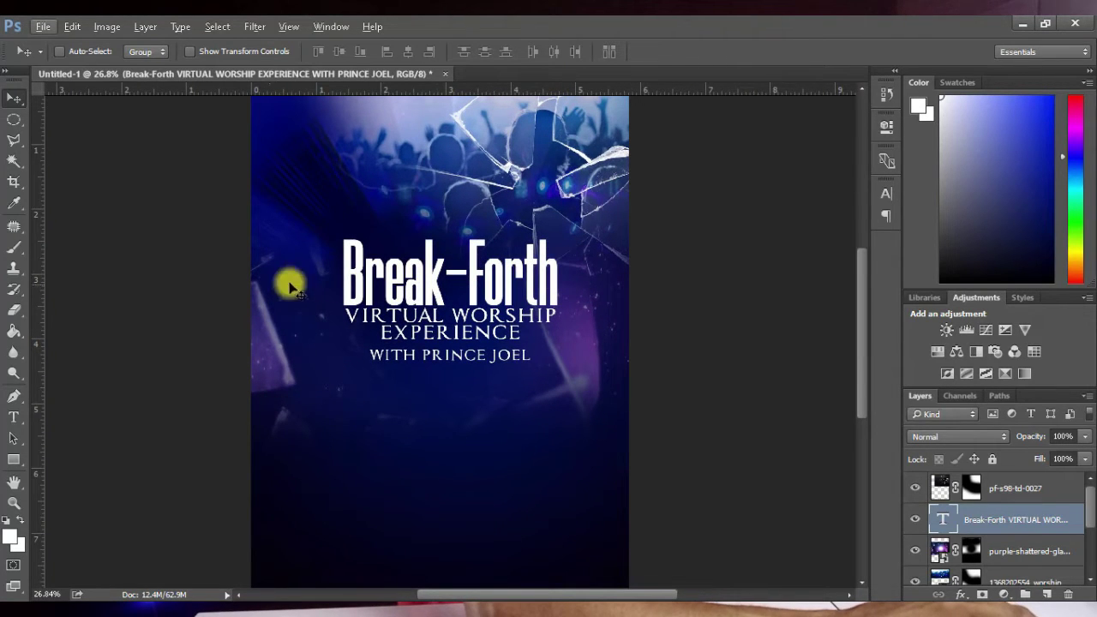
left_click_drag(330, 266, 347, 293)
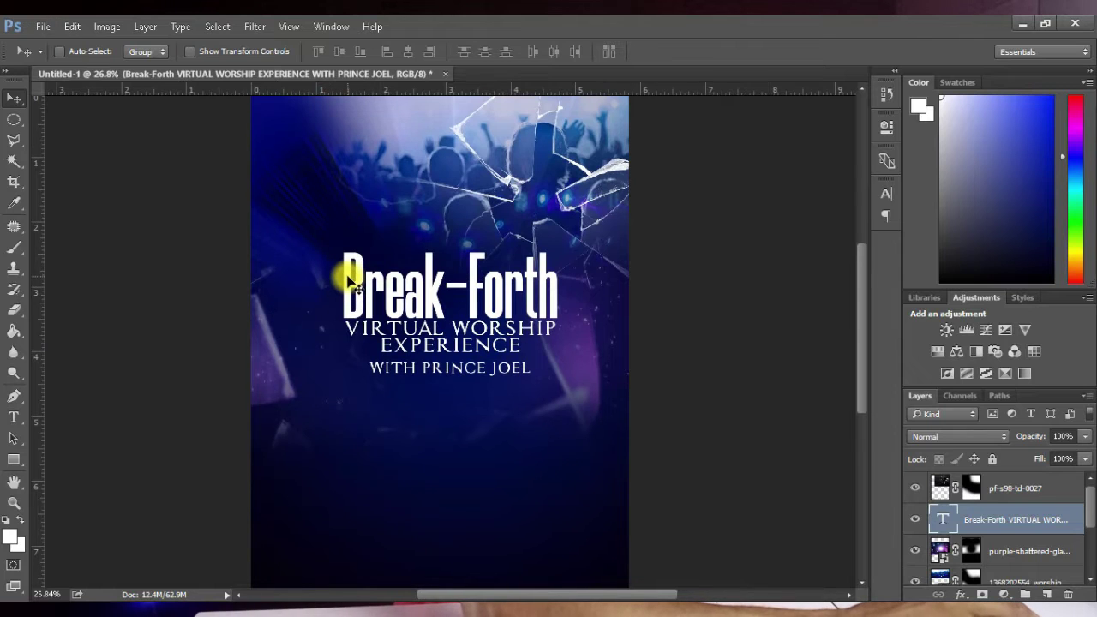
Step: Cut Break-Forth out of the subtitle text and paste it into a new text layer
key("t")
left_click_drag(347, 267, 553, 260)
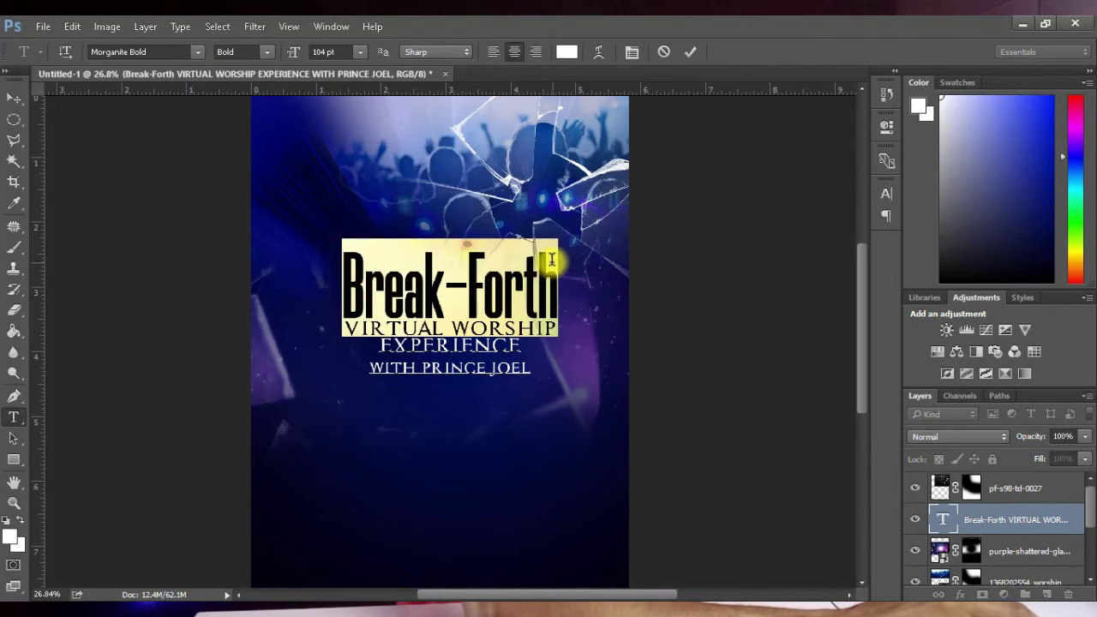
key("ctrl+x")
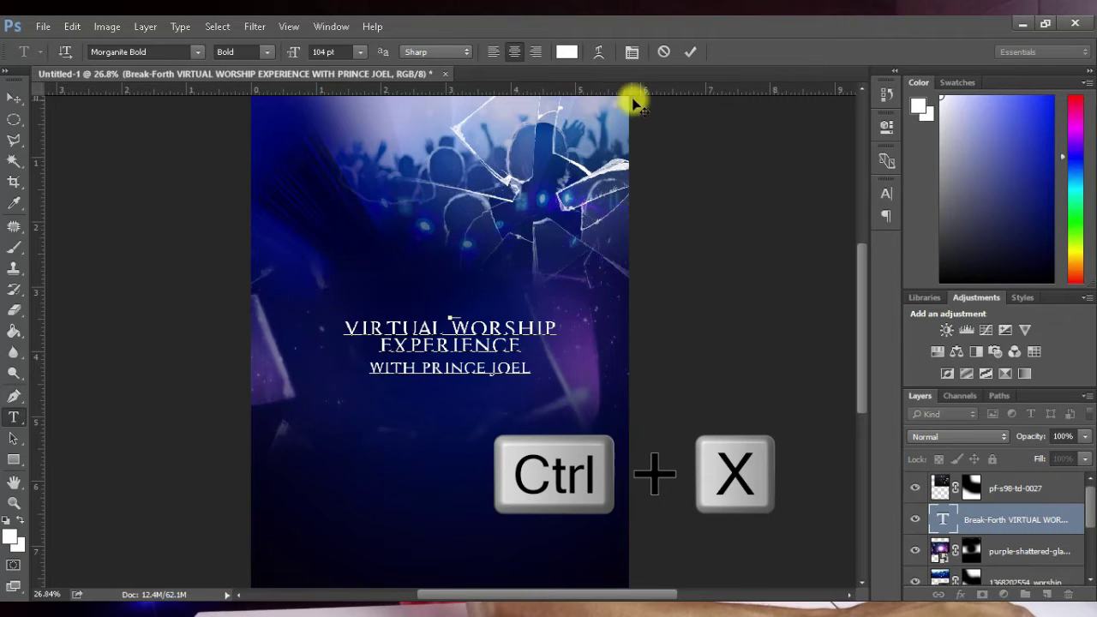
left_click(688, 51)
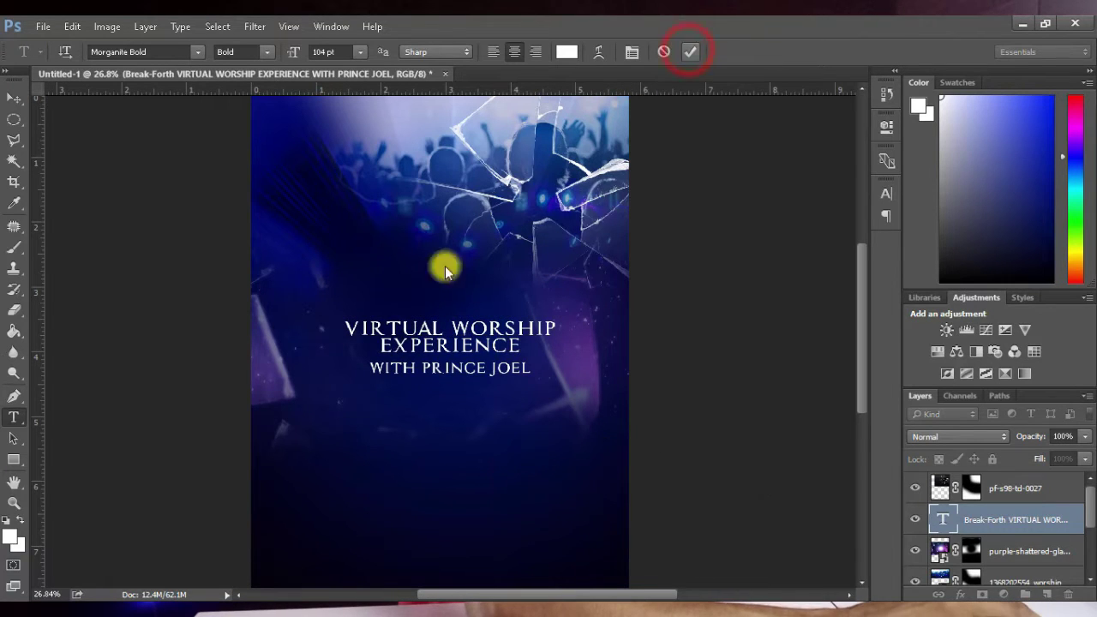
left_click(337, 286)
key("ctrl+v")
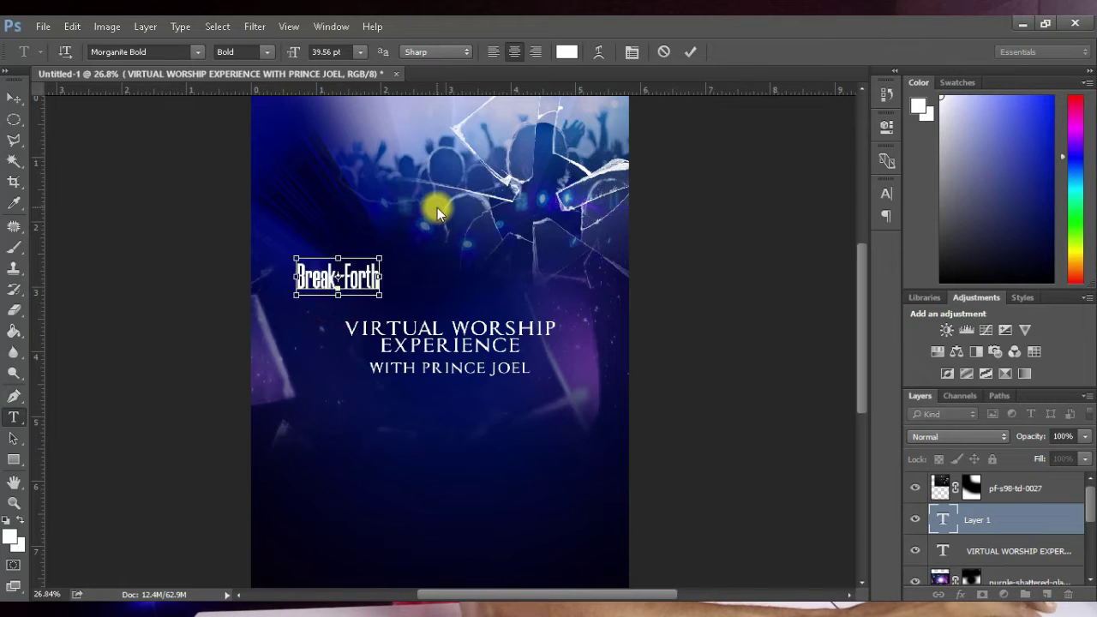
left_click(14, 98)
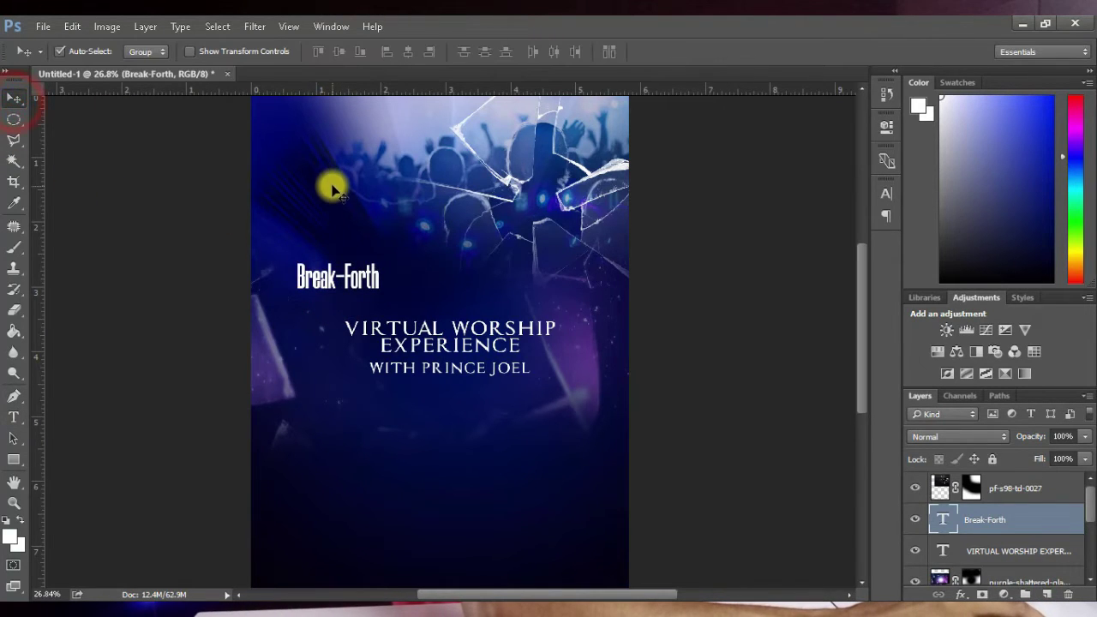
Step: Scale Break-Forth to about 264% and place it just above the VIRTUAL WORSHIP line
key("ctrl+t")
left_click_drag(377, 259, 512, 197)
left_click_drag(477, 269, 502, 302)
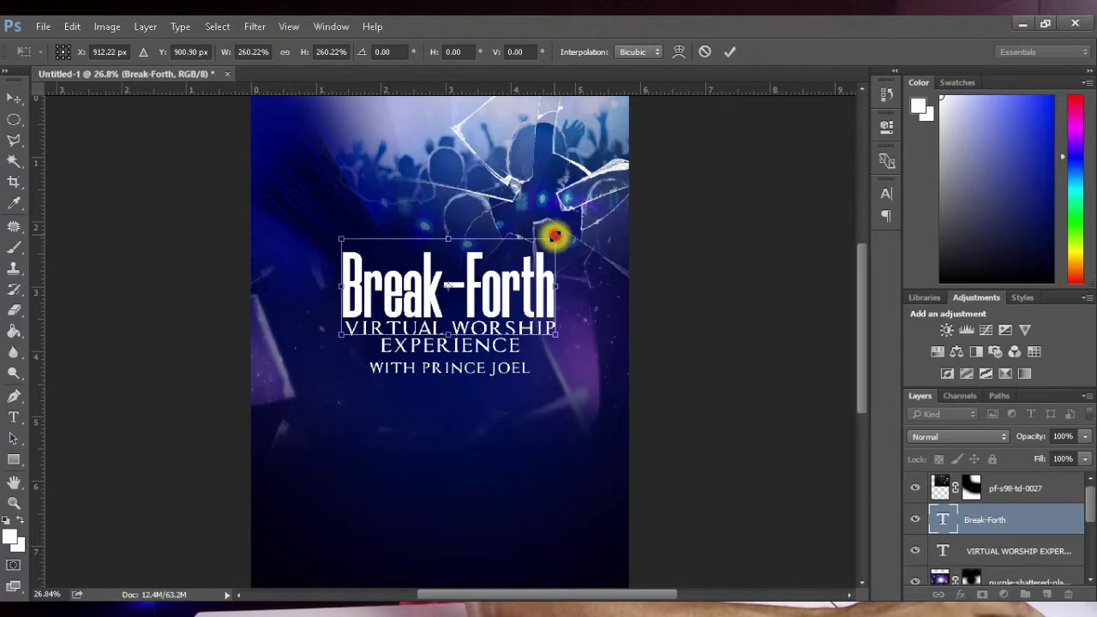
left_click_drag(556, 236, 558, 232)
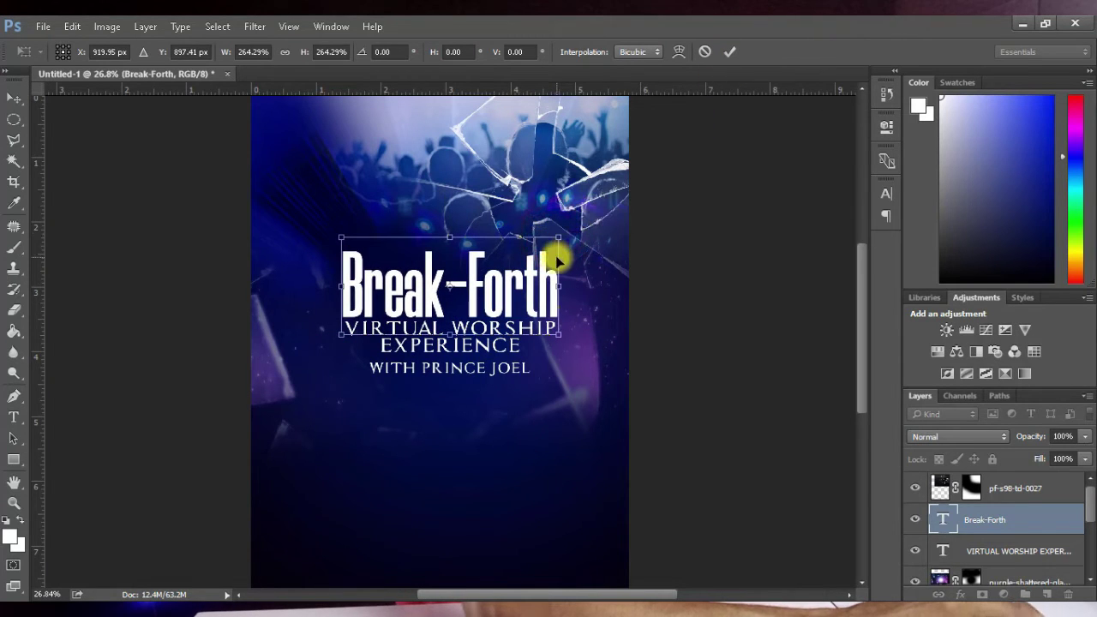
left_click(726, 50)
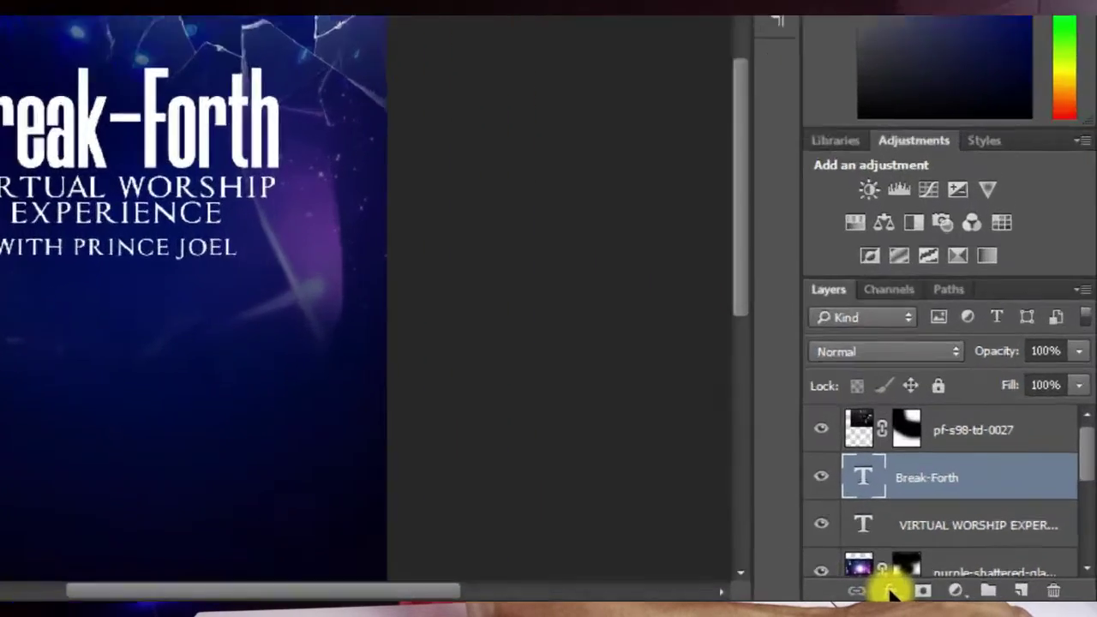
Step: Add a Gradient Overlay to Break-Forth and set its starting stop to yellow ffe231
left_click(961, 594)
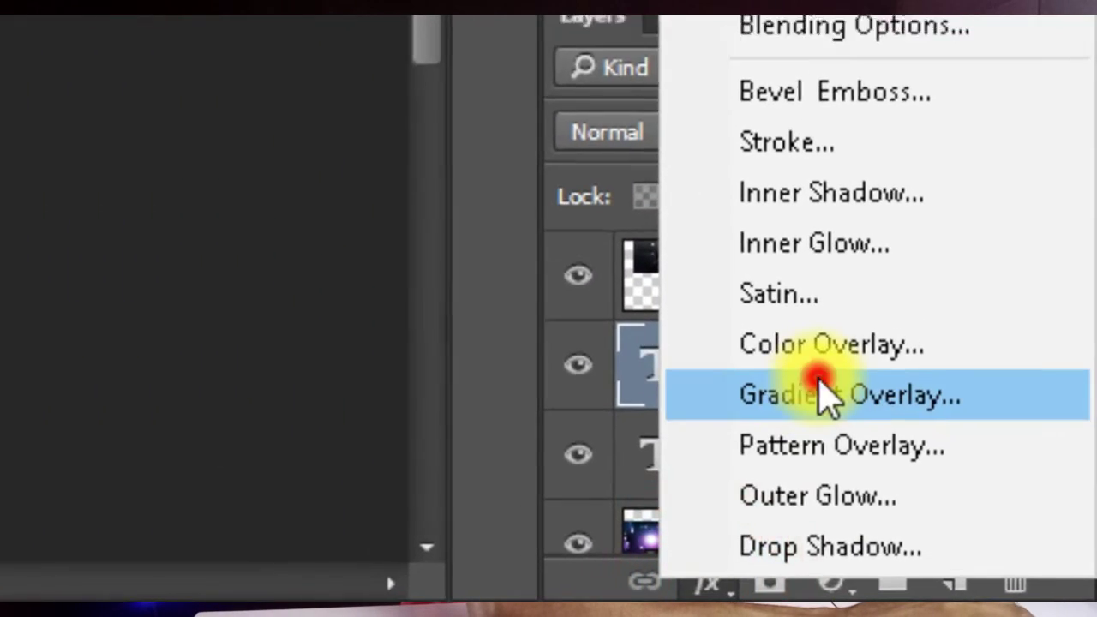
left_click(819, 394)
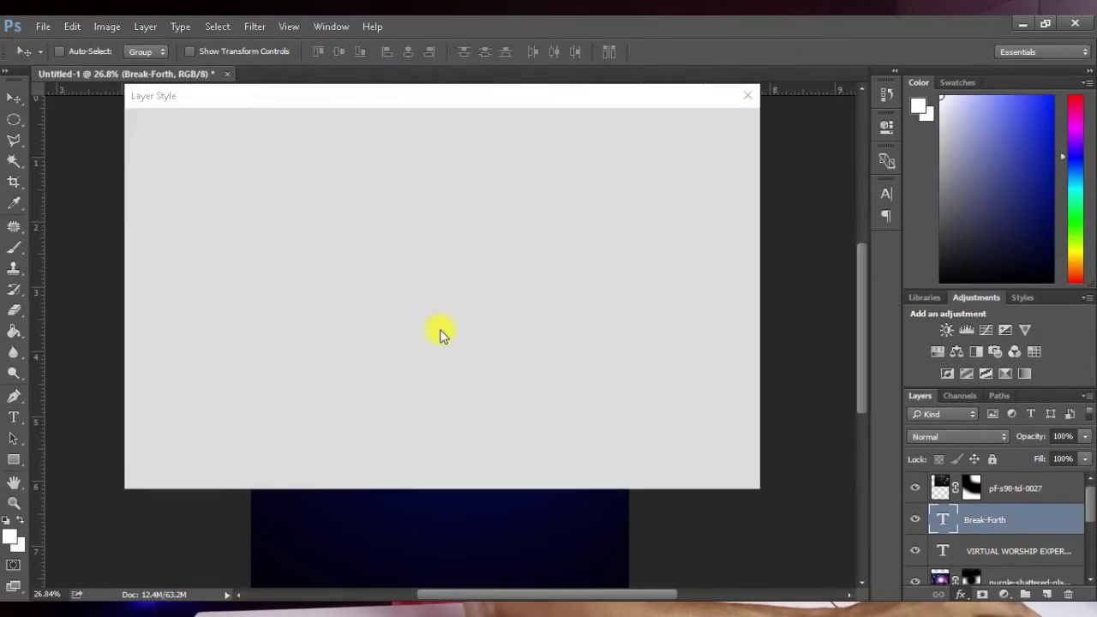
left_click_drag(397, 98, 788, 90)
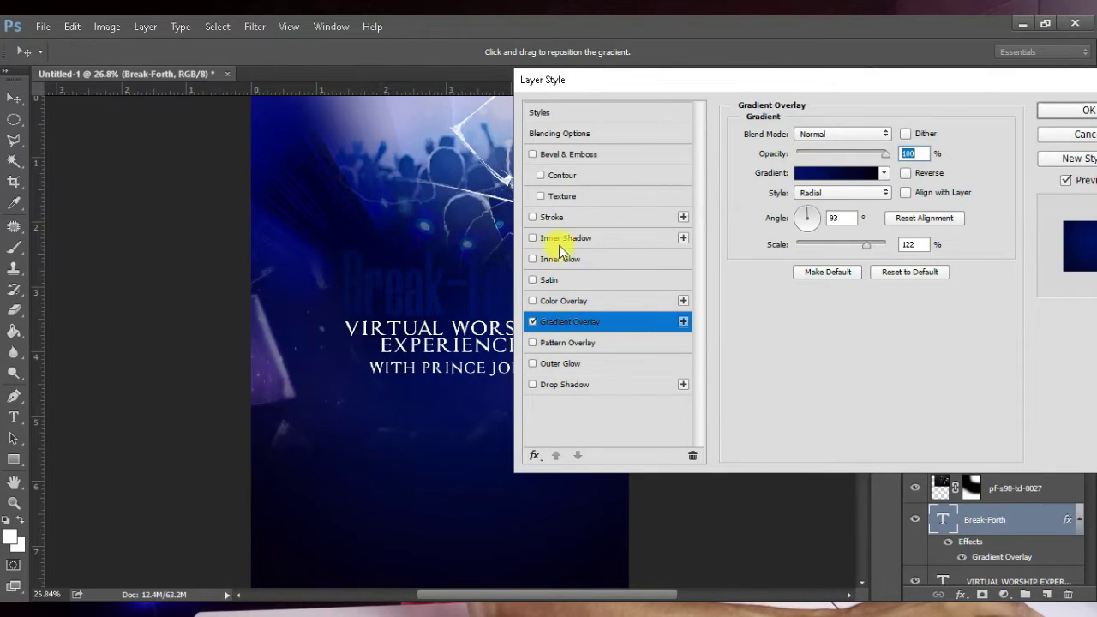
left_click(813, 175)
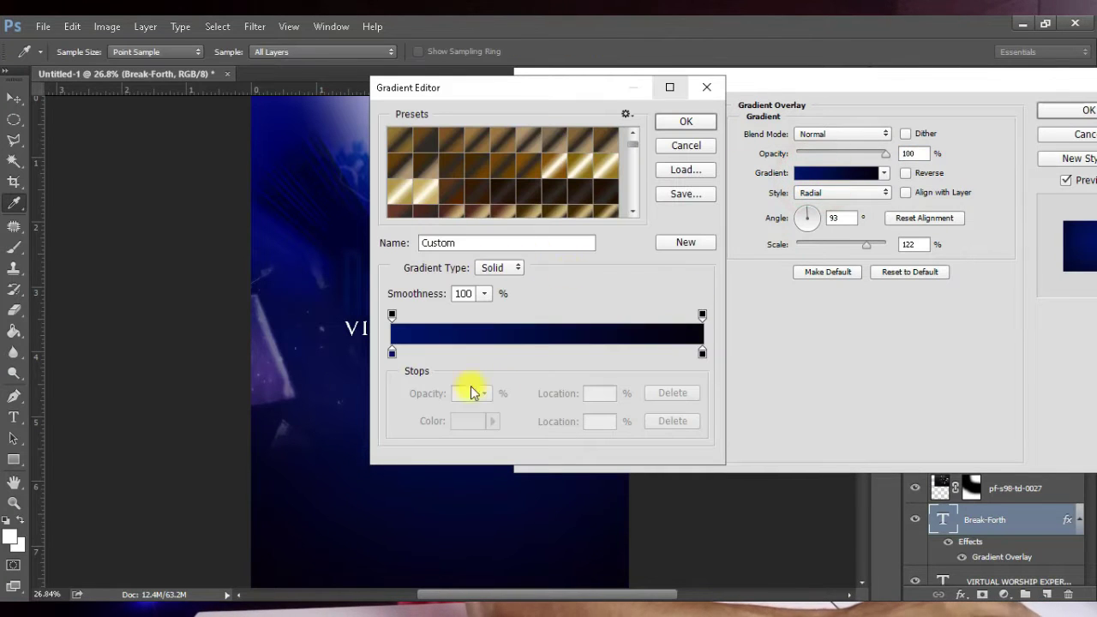
left_click(391, 353)
double_click(392, 353)
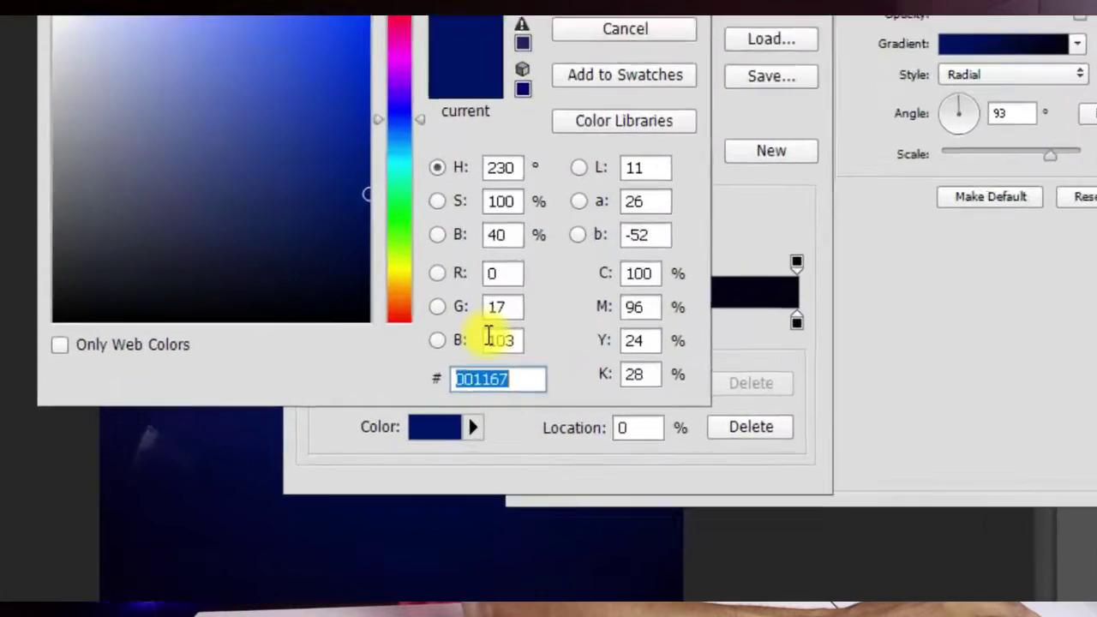
type("ff")
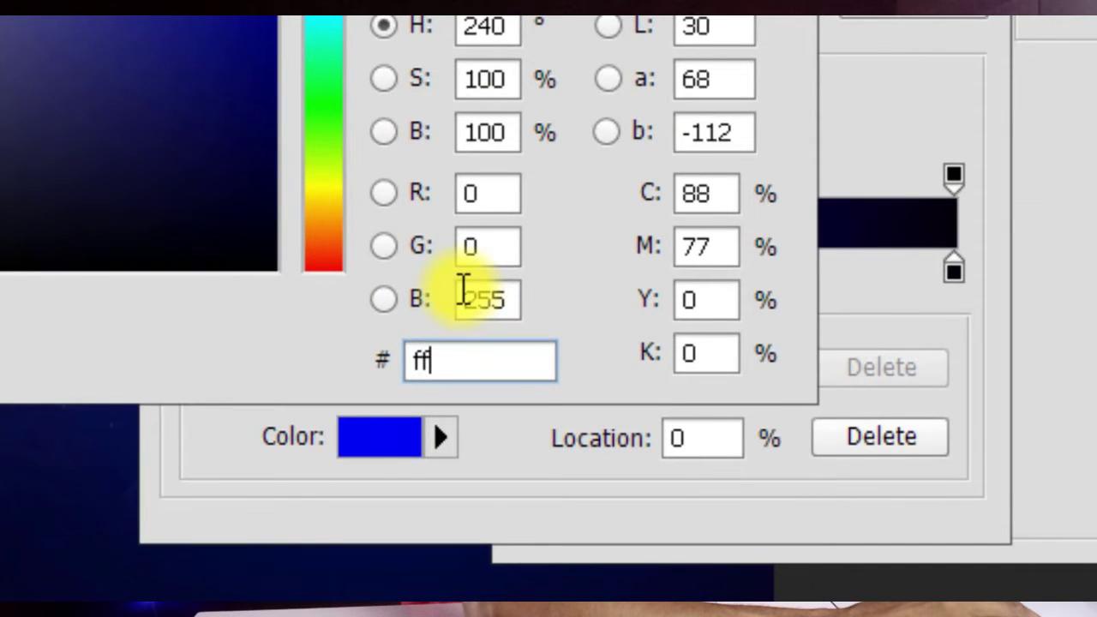
type("e23")
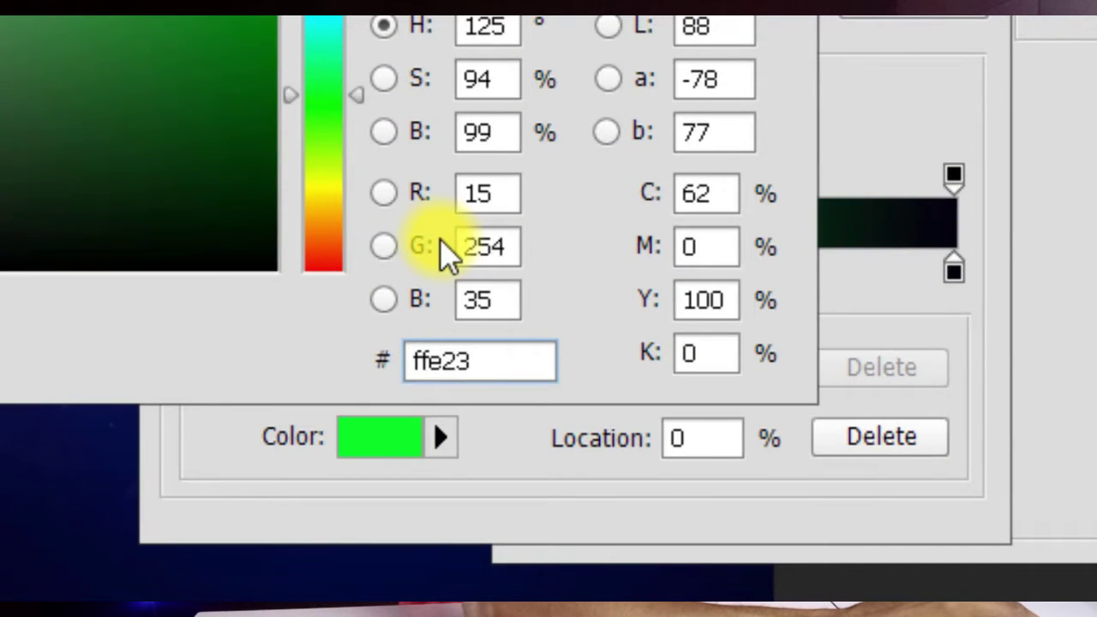
type("1")
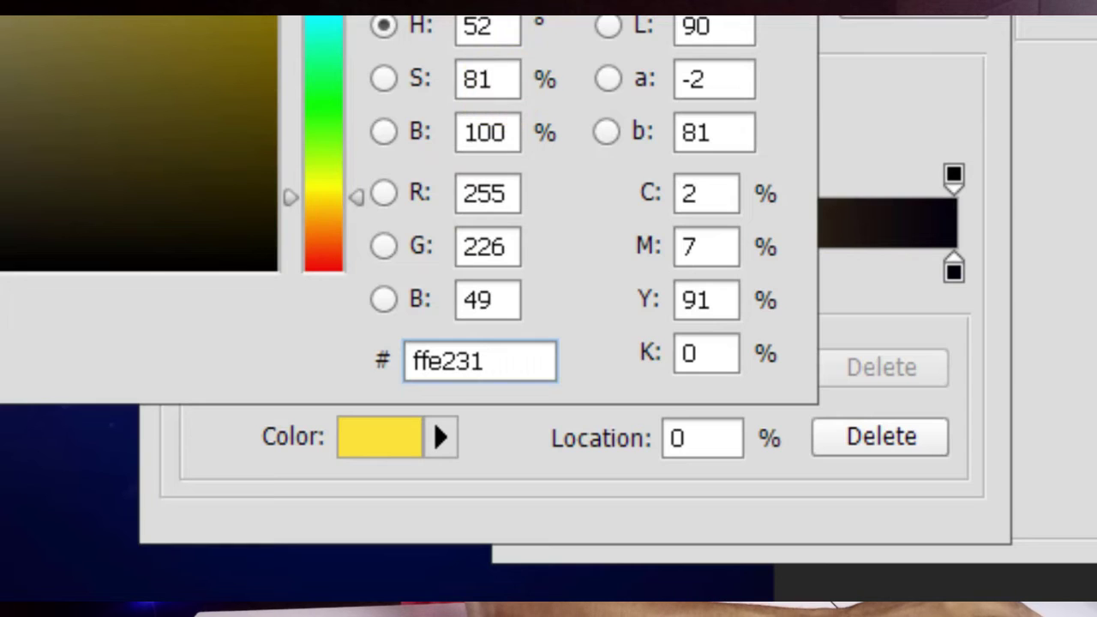
key("Return")
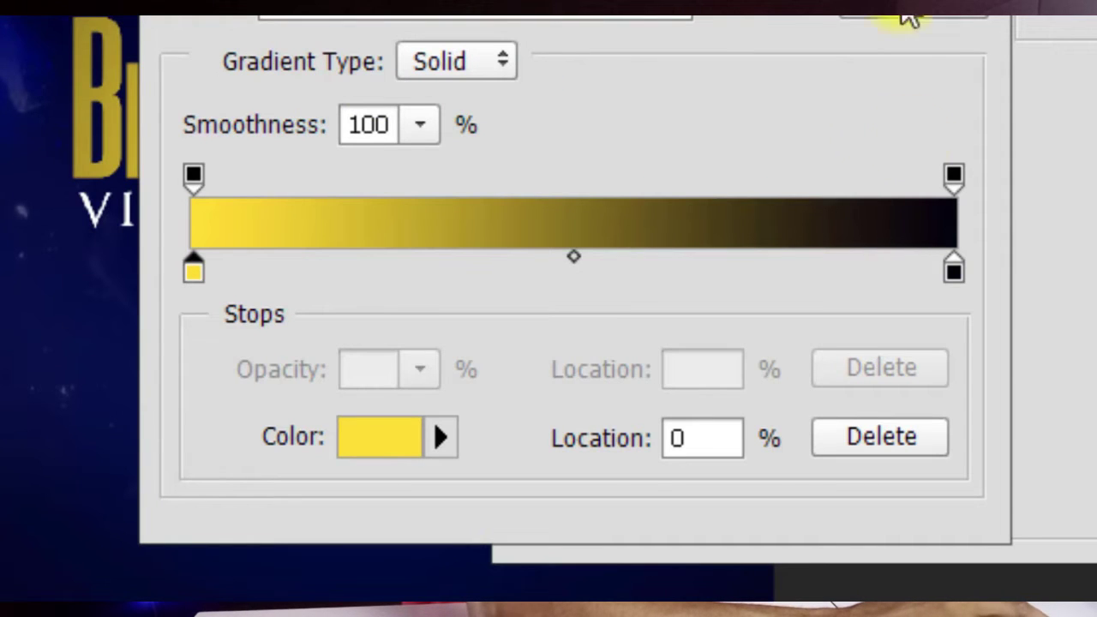
Step: Set the gradient's end stop to brown 704c12 and accept the gold gradient
double_click(954, 271)
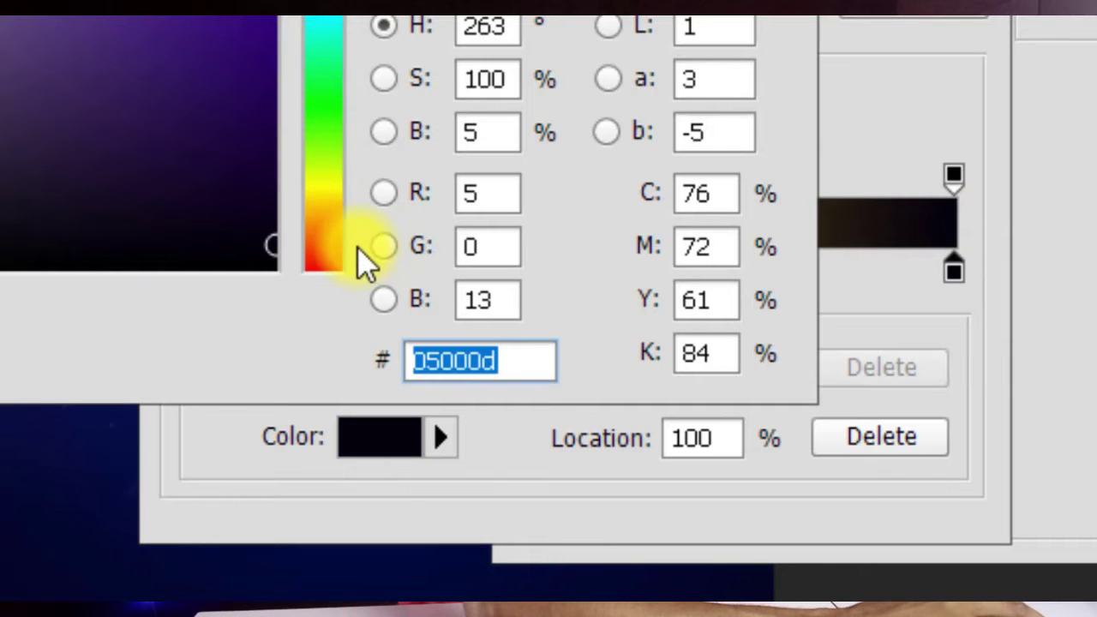
type("704c")
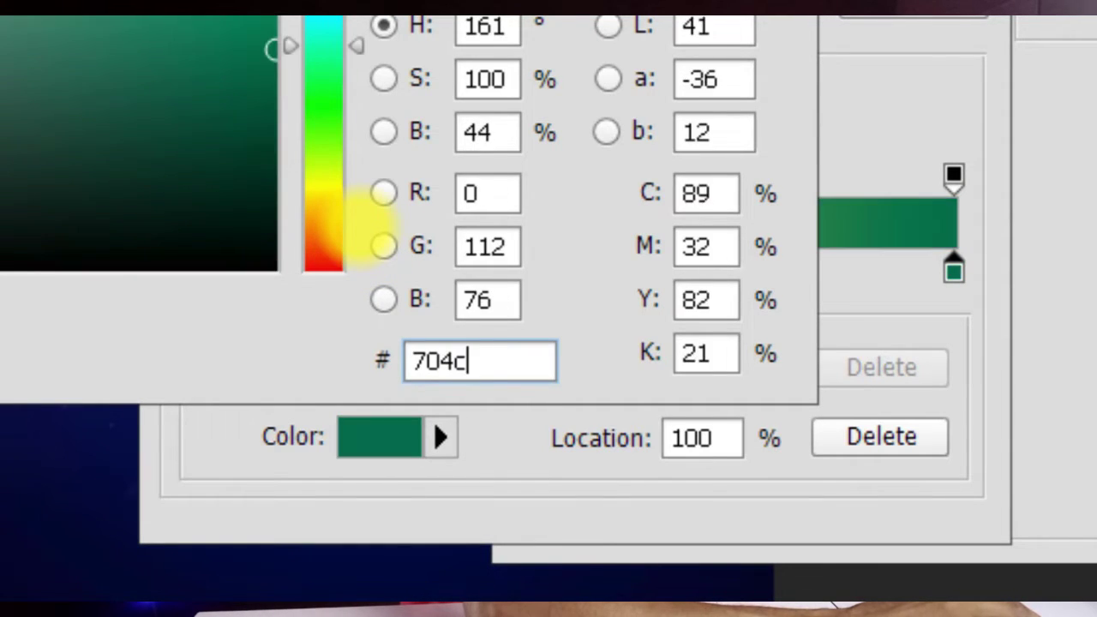
type("12")
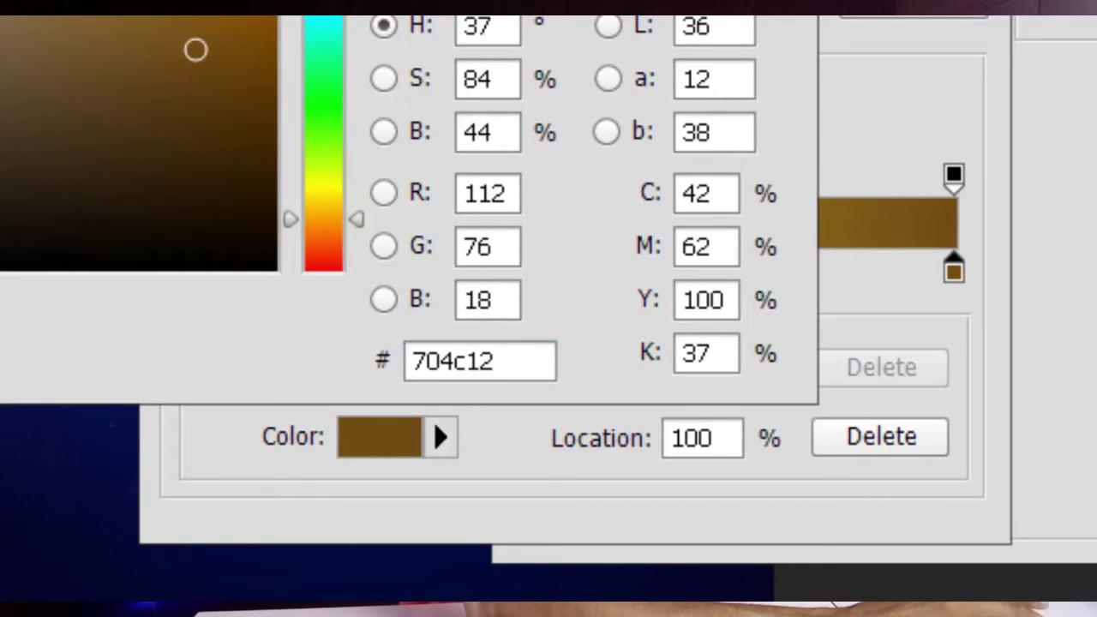
key("Return")
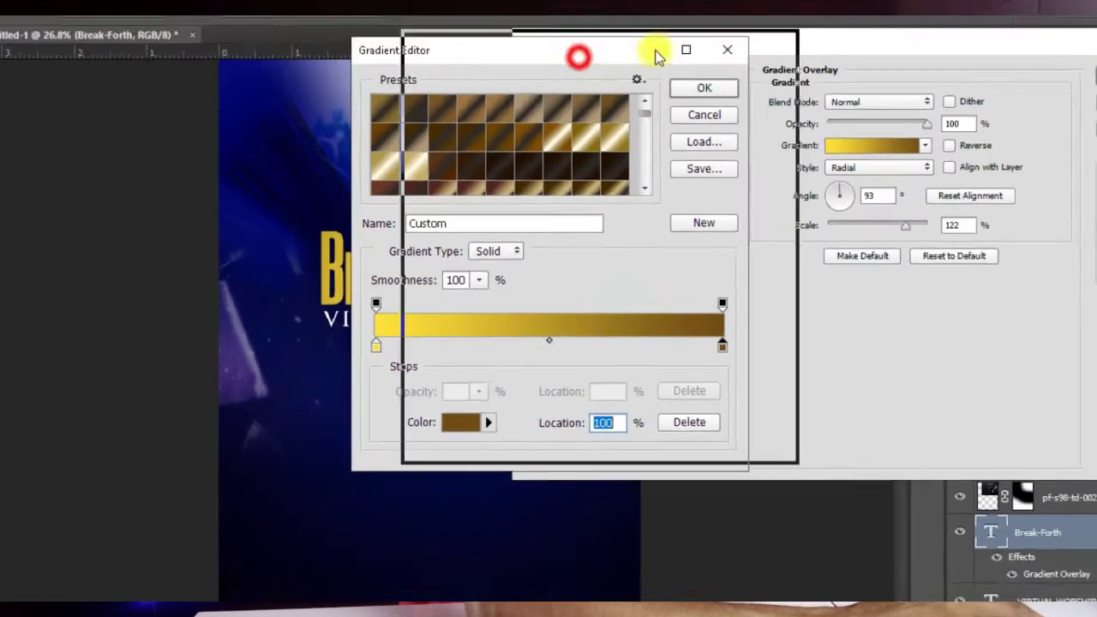
left_click_drag(482, 86, 350, 99)
key("Return")
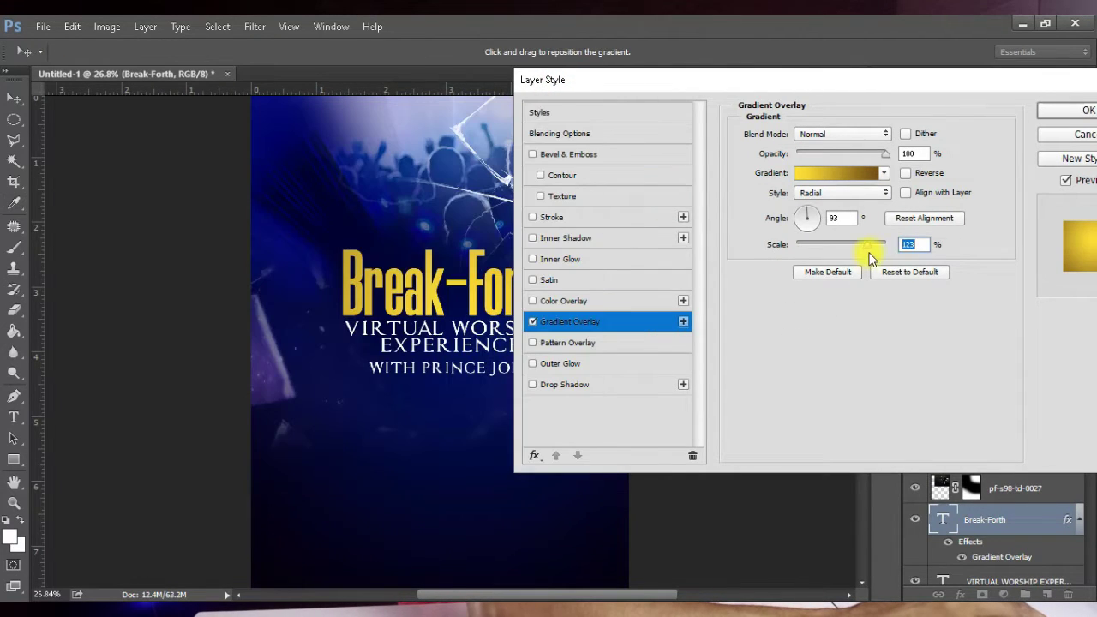
Step: Reduce the gradient scale to 49%, move its bright centre onto the hyphen, and apply
left_click_drag(869, 249, 780, 252)
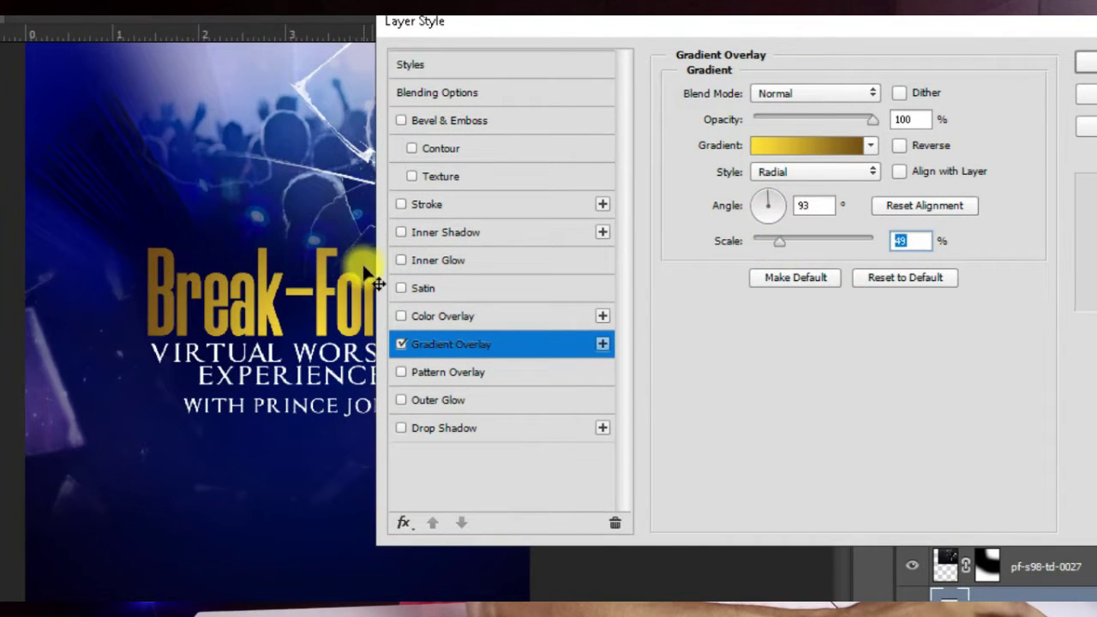
left_click_drag(325, 324, 326, 291)
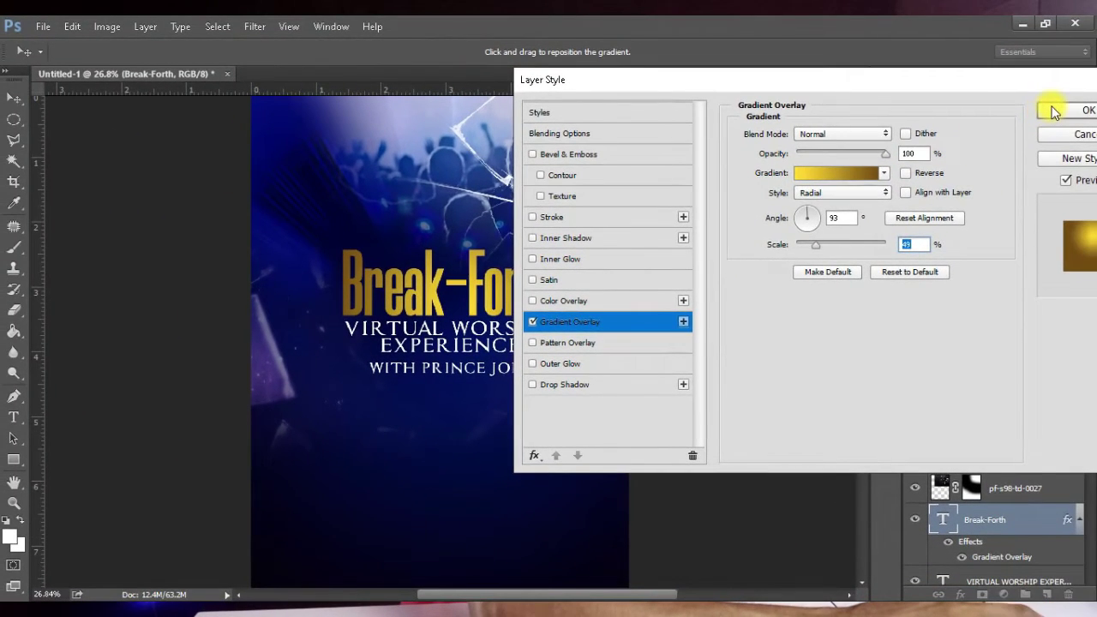
left_click(1096, 64)
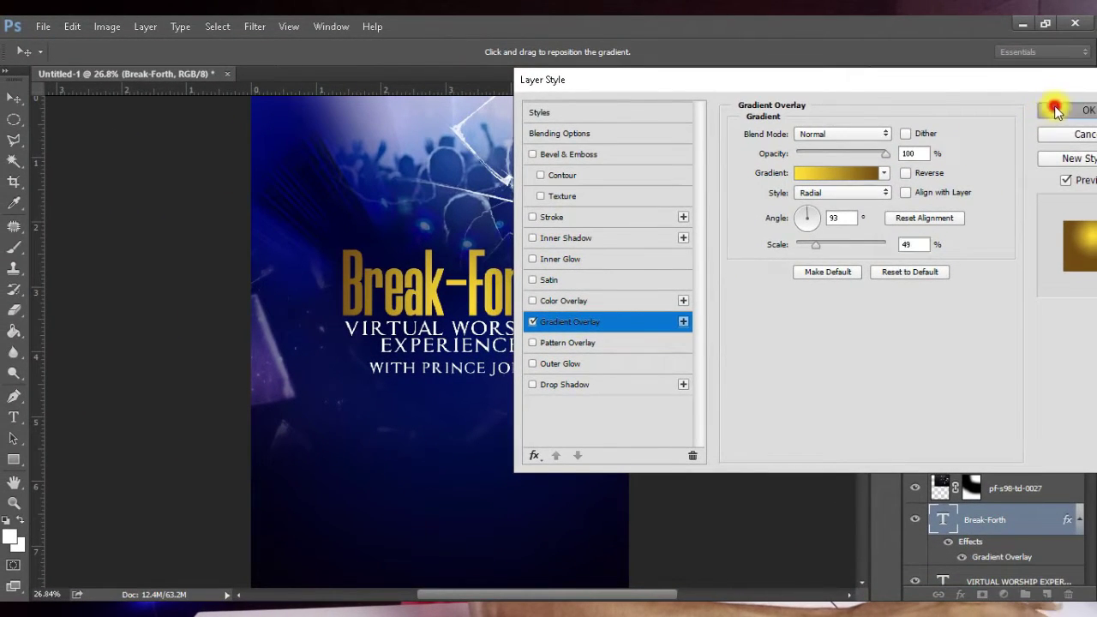
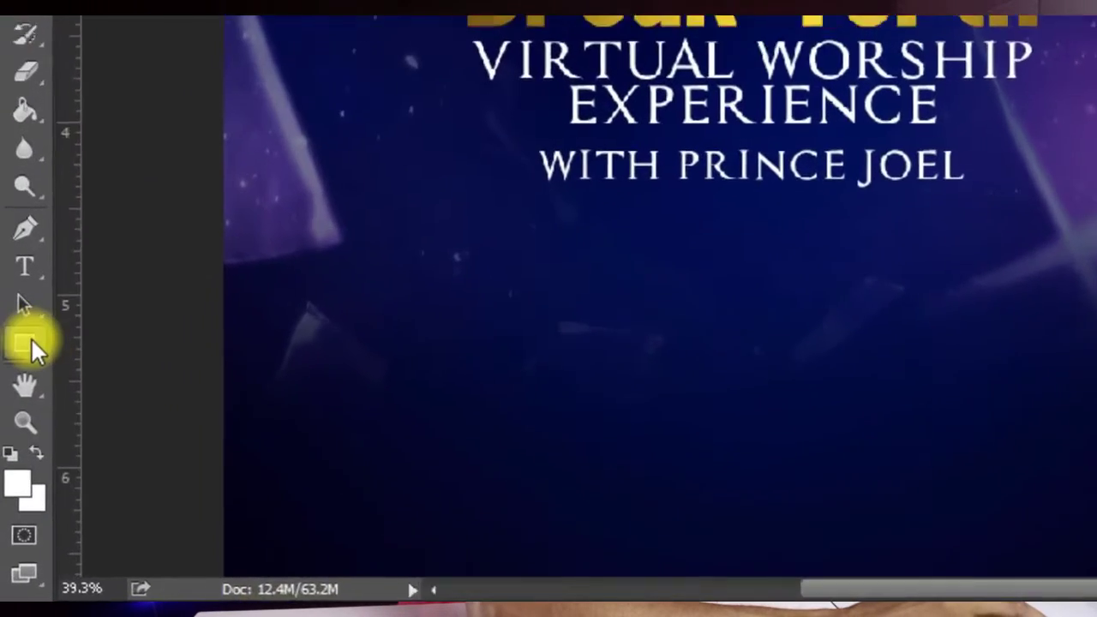
left_click(14, 460)
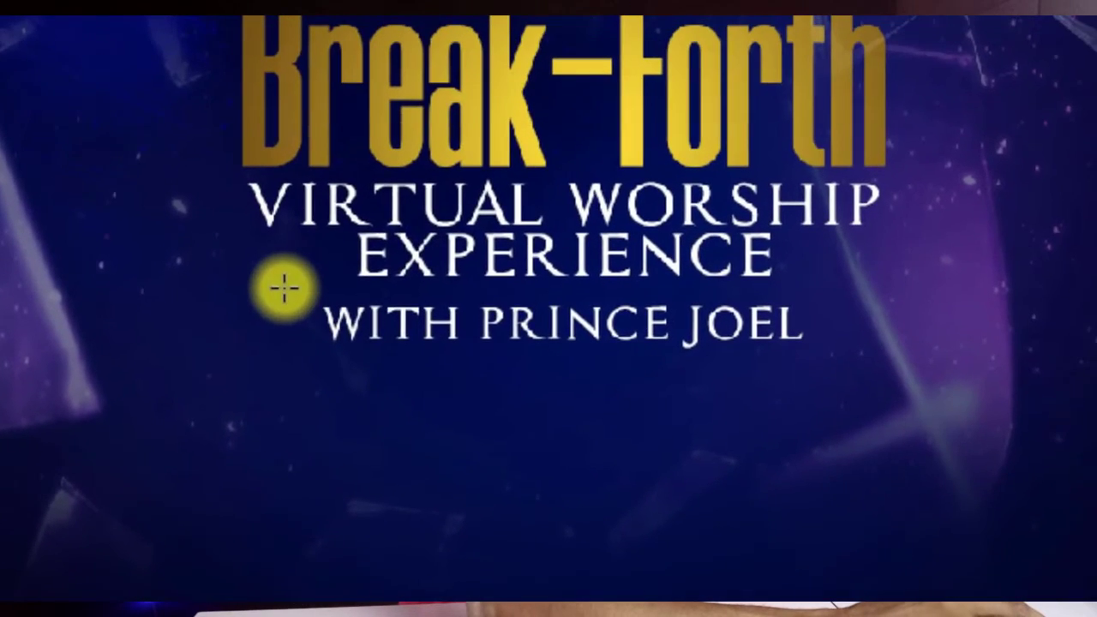
left_click_drag(569, 65, 924, 156)
left_click_drag(637, 369, 832, 364)
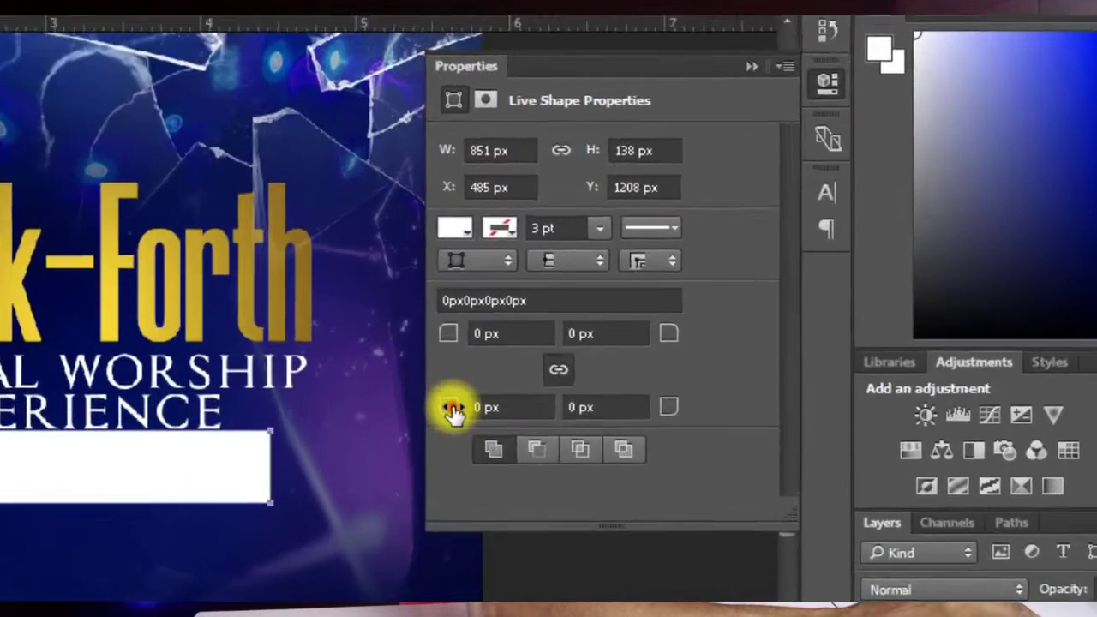
left_click(681, 325)
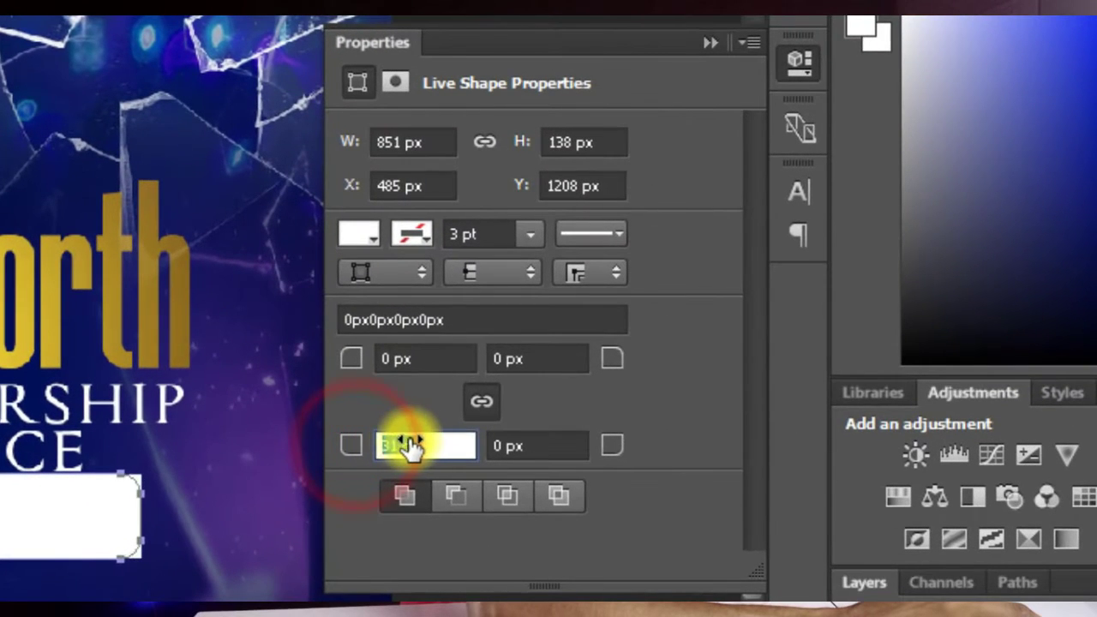
left_click_drag(410, 446, 445, 446)
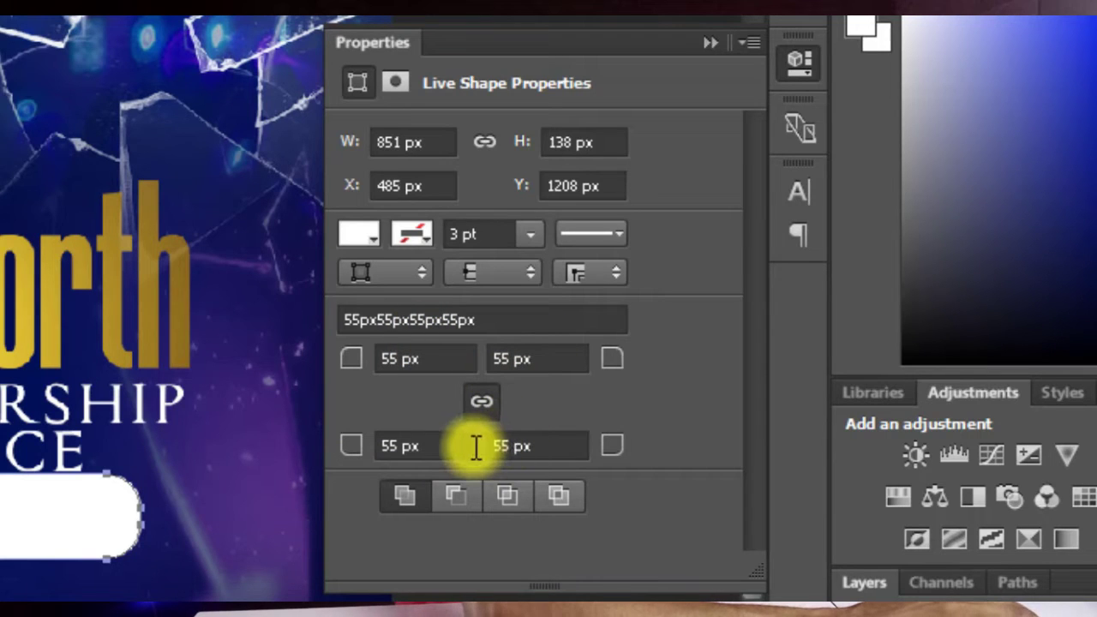
Step: Remove the rectangle's fill and give it a white 1 pt stroke
left_click(366, 230)
left_click(368, 293)
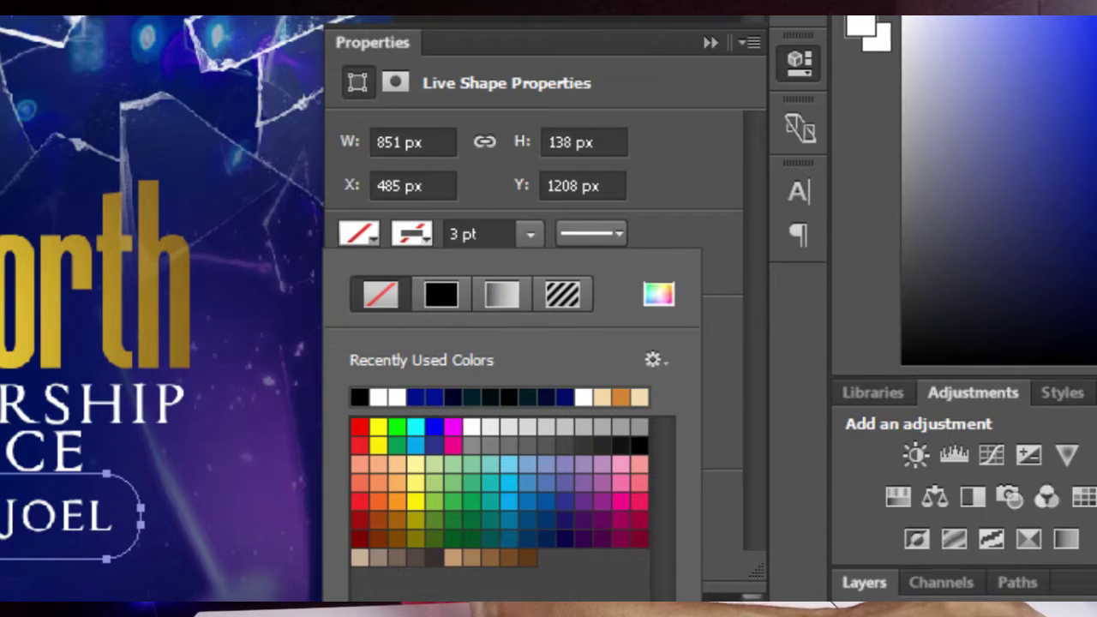
left_click(419, 229)
left_click(425, 230)
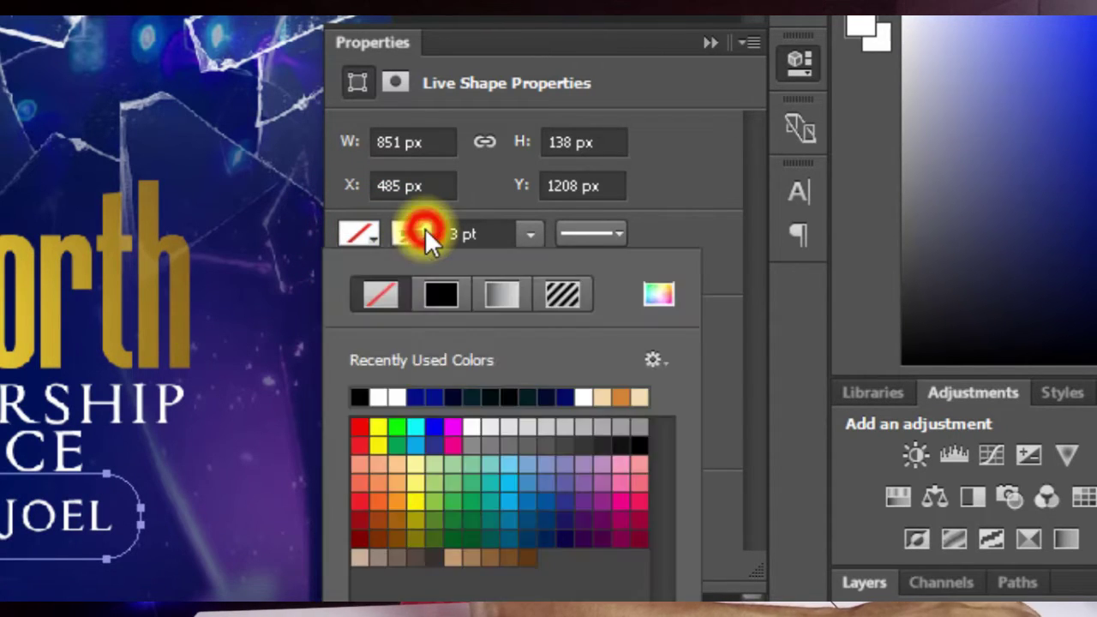
left_click(380, 396)
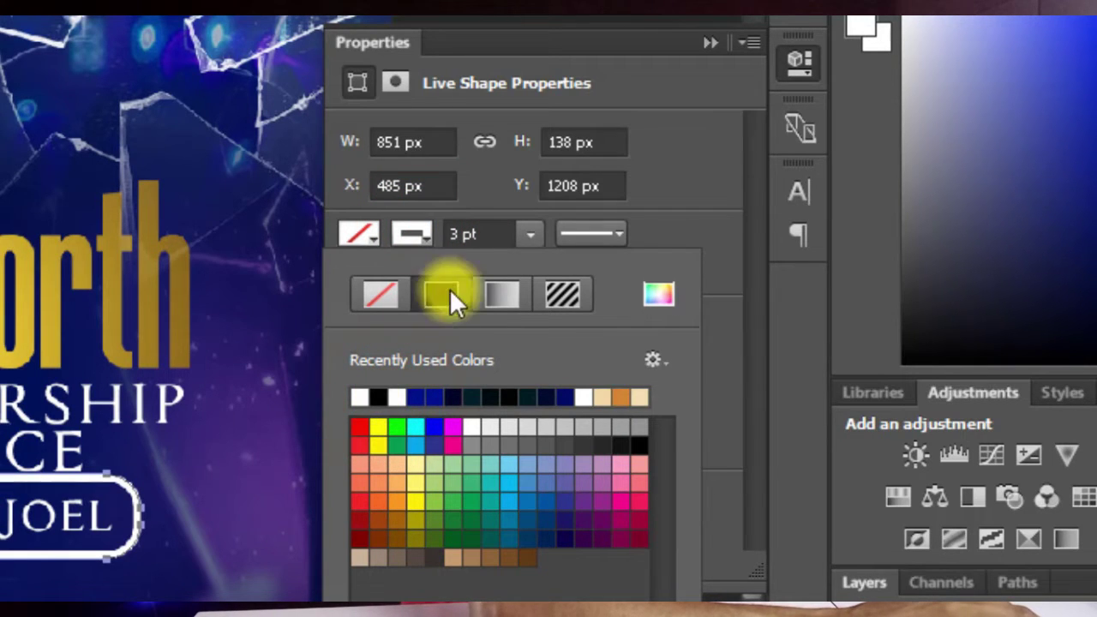
key("Escape")
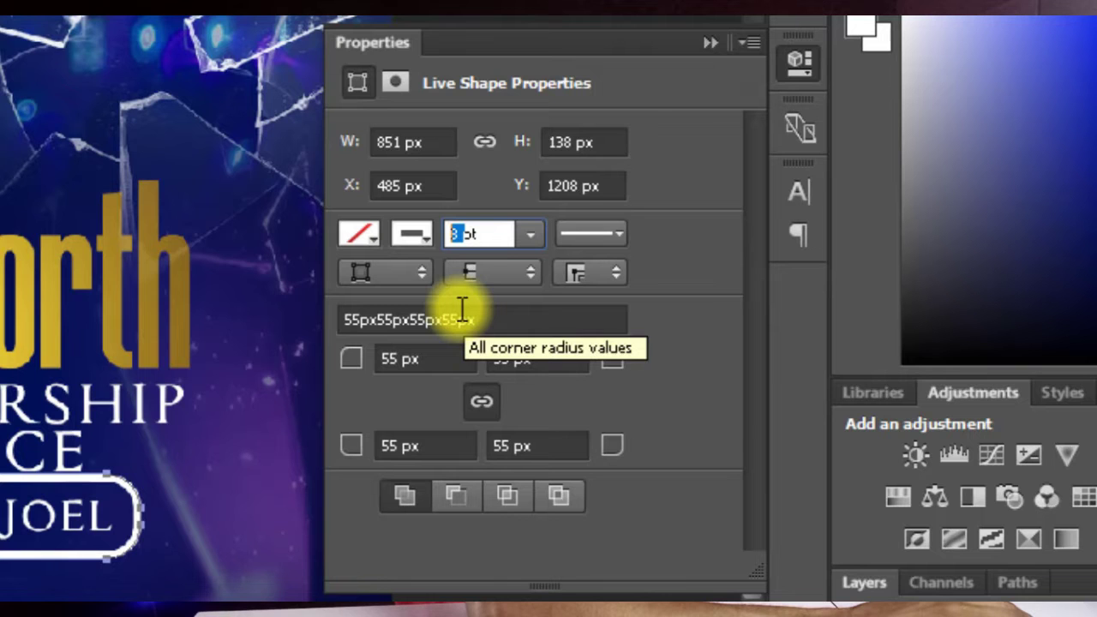
type("1")
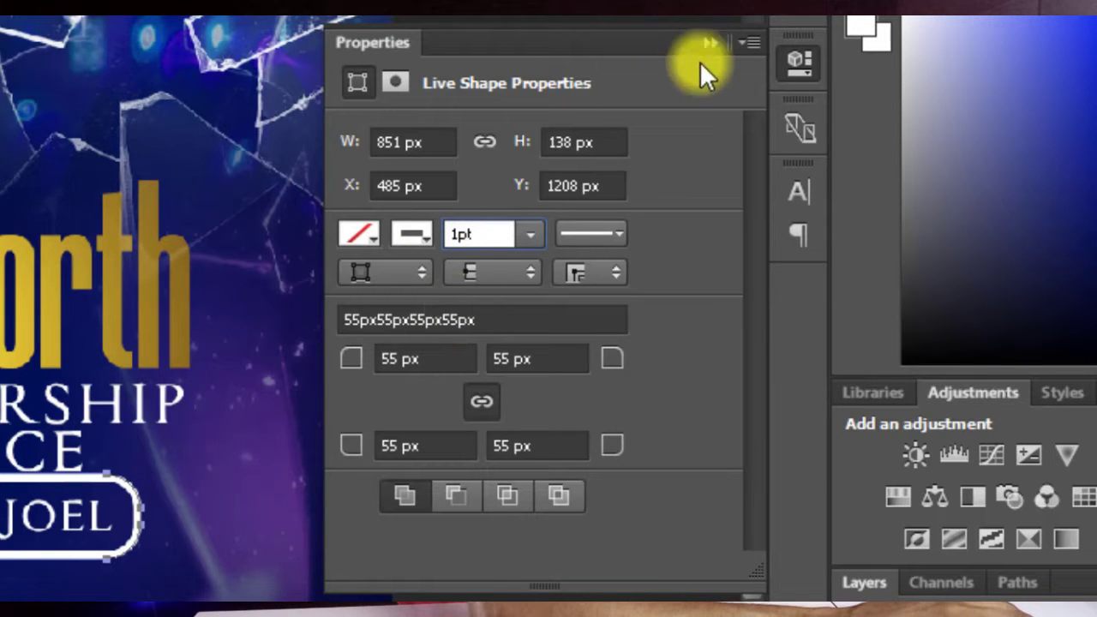
left_click(709, 42)
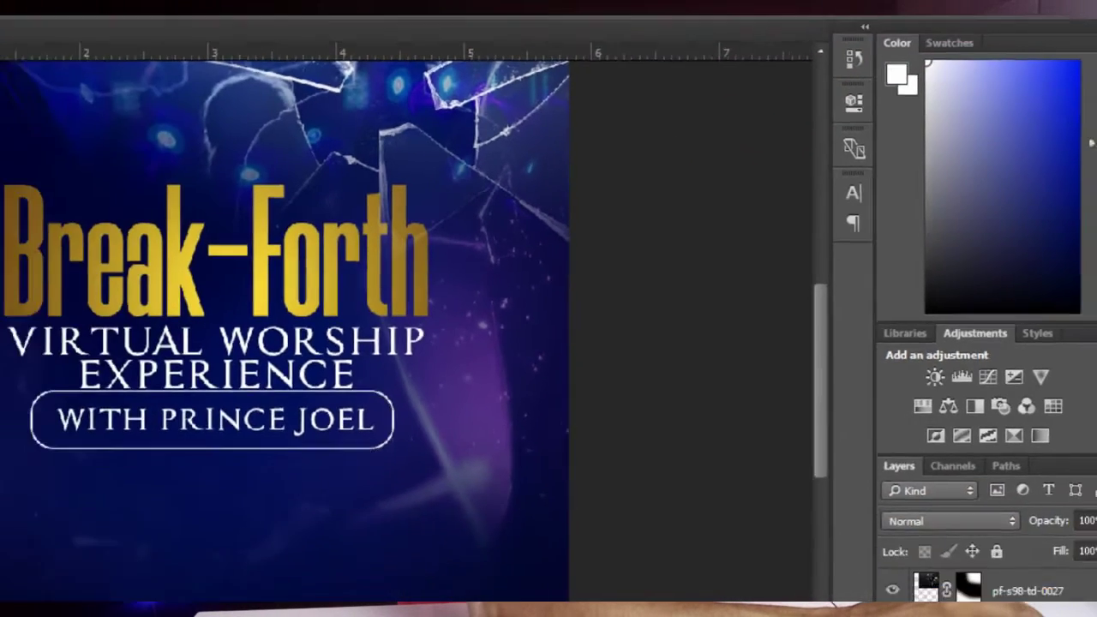
scroll(497, 356, "up", 2)
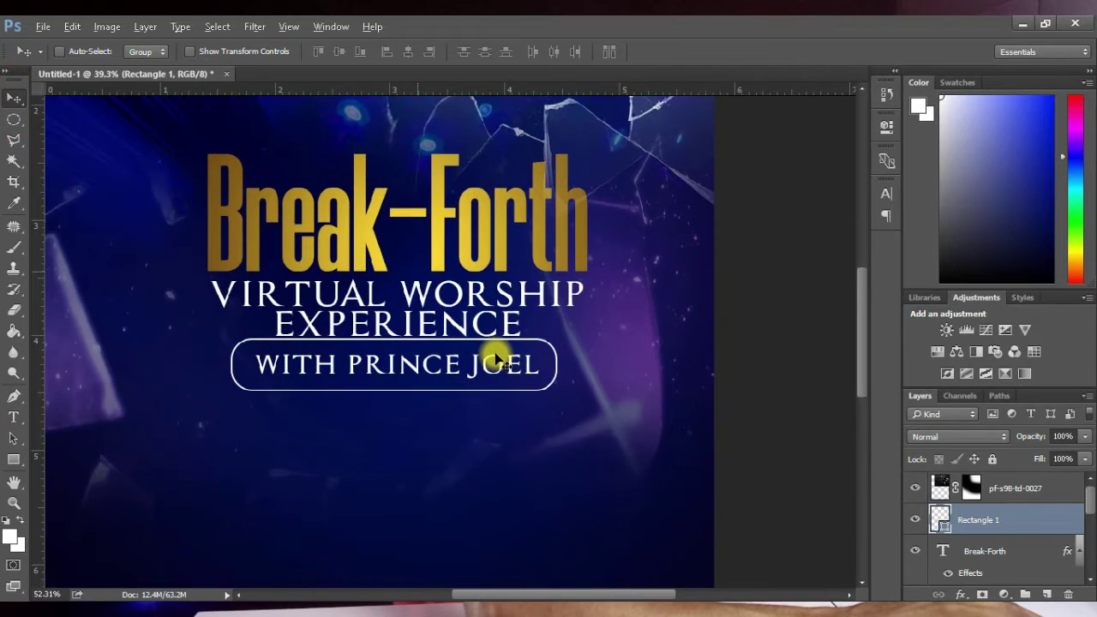
scroll(493, 352, "up", 1)
key("ctrl+t")
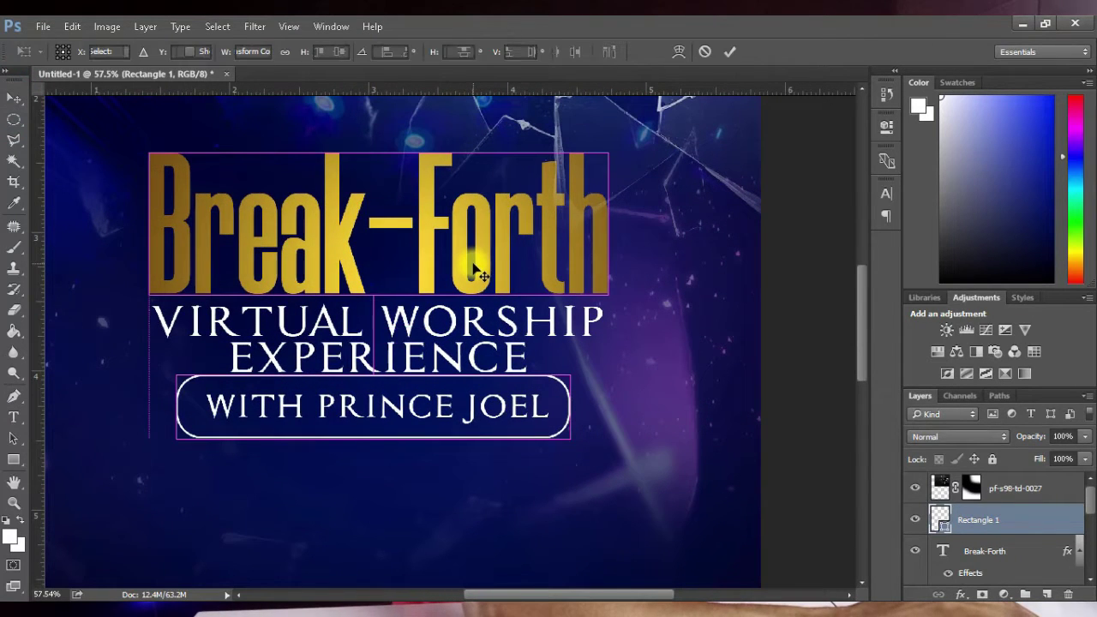
left_click_drag(374, 444, 375, 436)
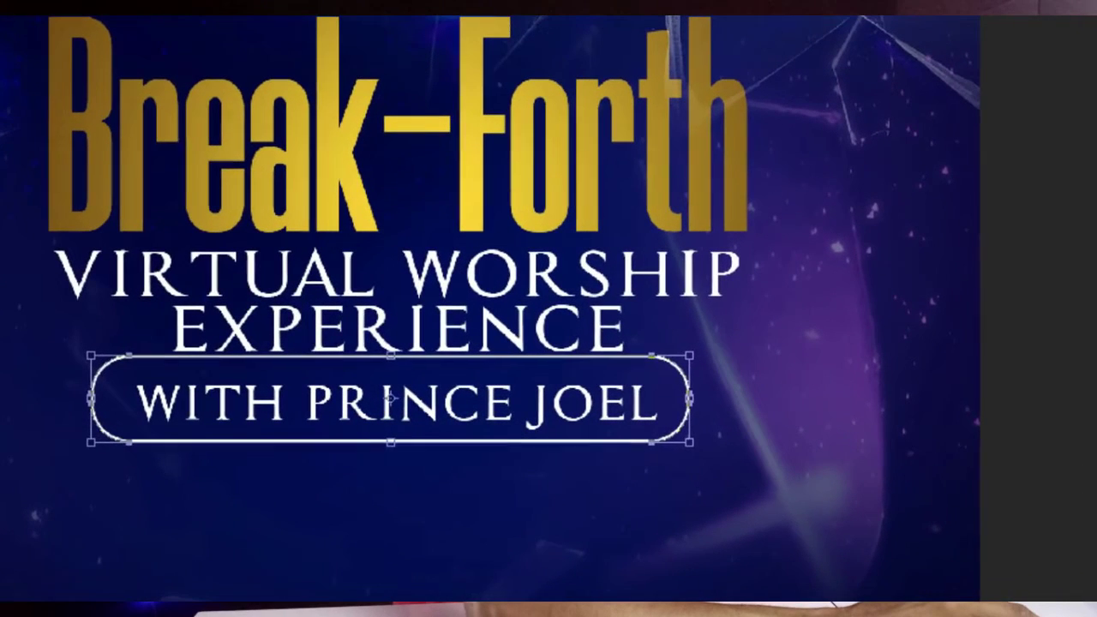
key("Down")
key("Down")
key("Down")
key("Down")
key("Down")
key("Down")
key("Down")
key("Down")
key("Down")
key("Down")
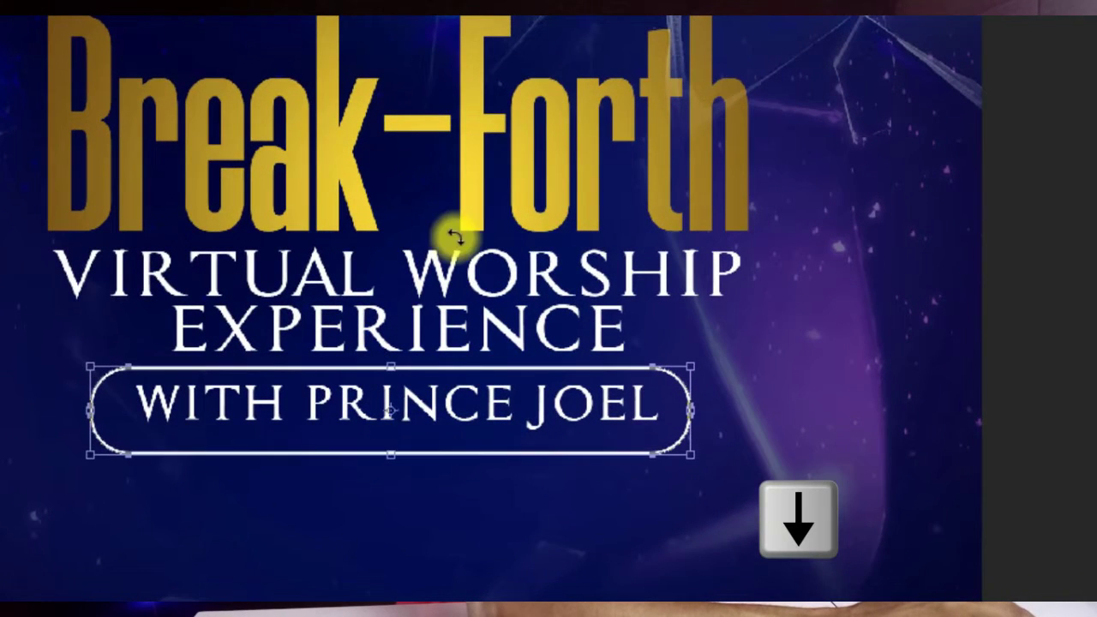
key("Up")
key("Up")
key("Up")
key("Up")
key("Up")
key("Up")
key("Up")
key("Return")
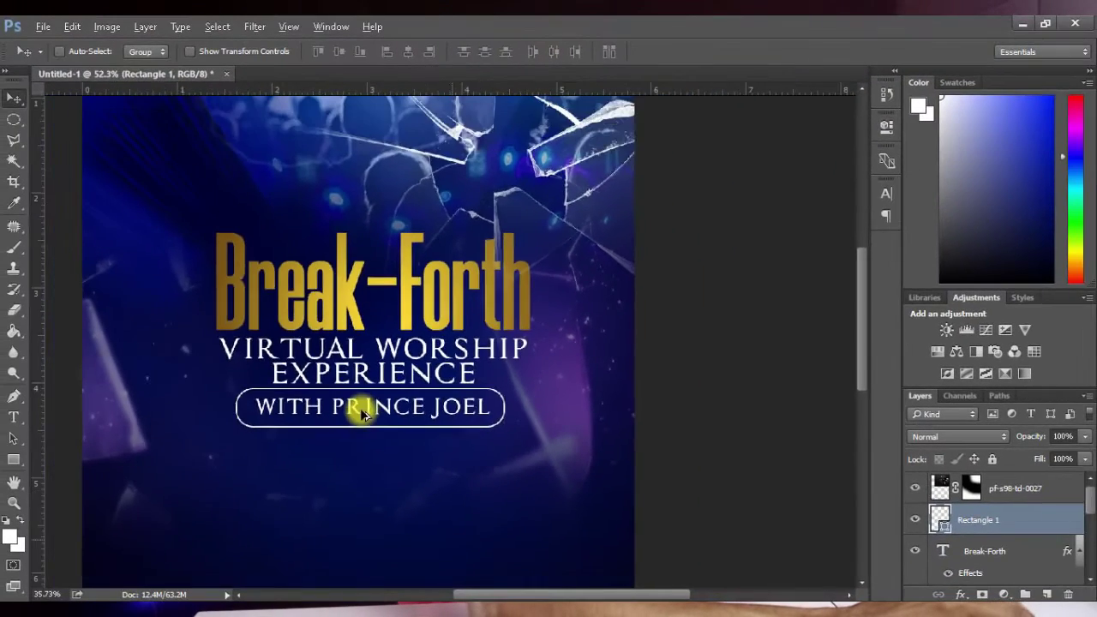
scroll(363, 413, "down", 5)
scroll(514, 320, "up", 2)
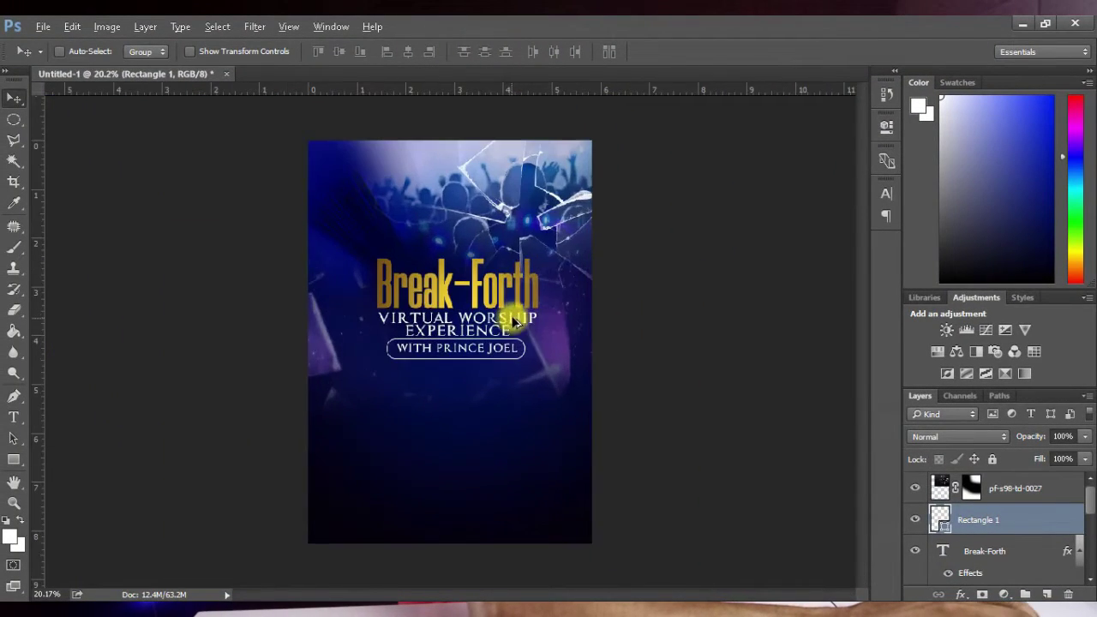
scroll(564, 249, "up", 2)
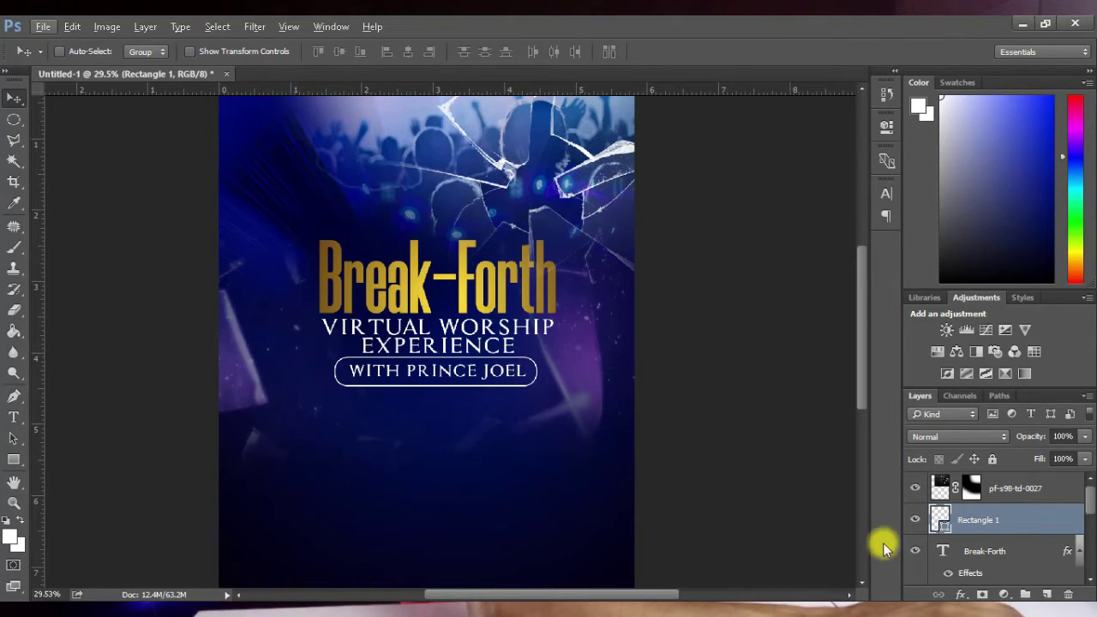
scroll(942, 488, "down", 5)
scroll(963, 526, "up", 3)
scroll(963, 526, "up", 2)
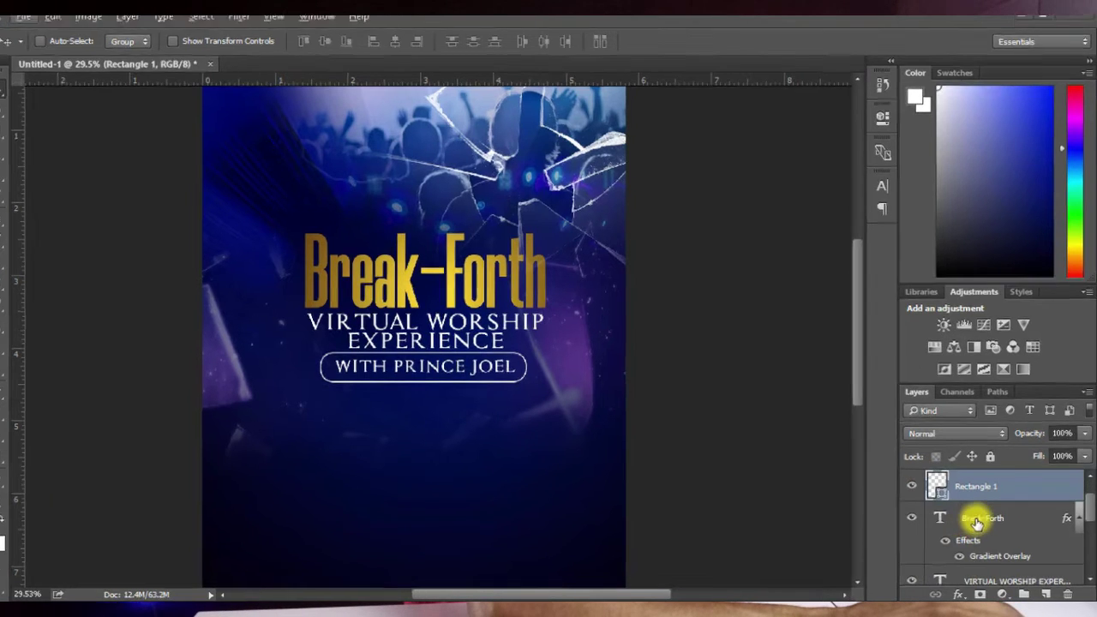
Step: Group Break-Forth, VIRTUAL WORSHIP EXPERIENCE and Rectangle 1 into a group named breakforth
left_click(975, 522)
scroll(984, 526, "down", 2)
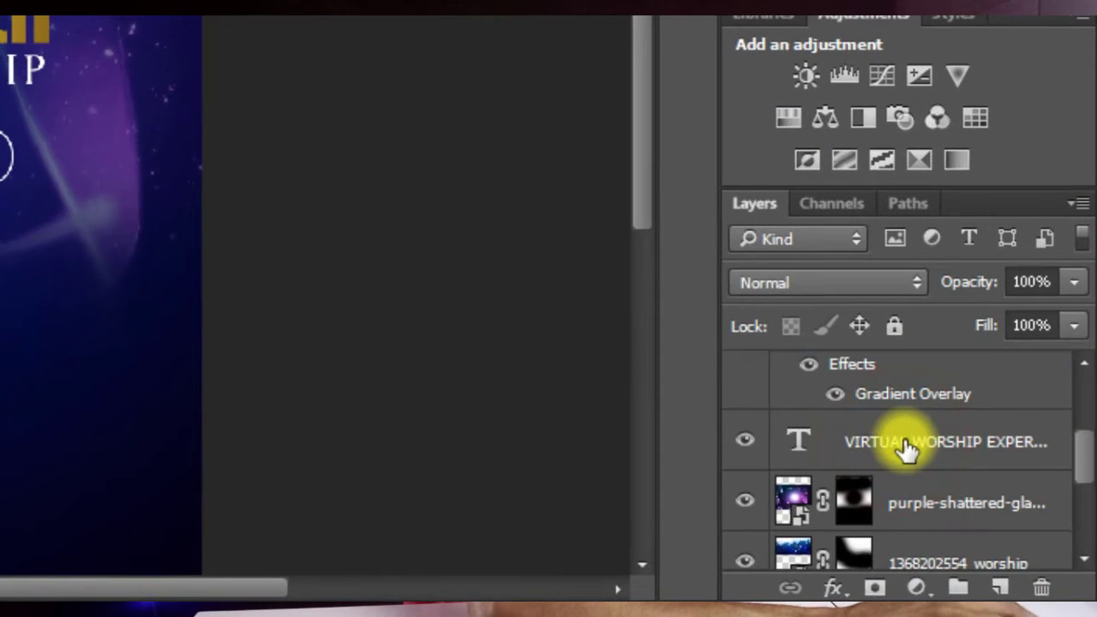
left_click(906, 443, "shift")
scroll(906, 444, "up", 2)
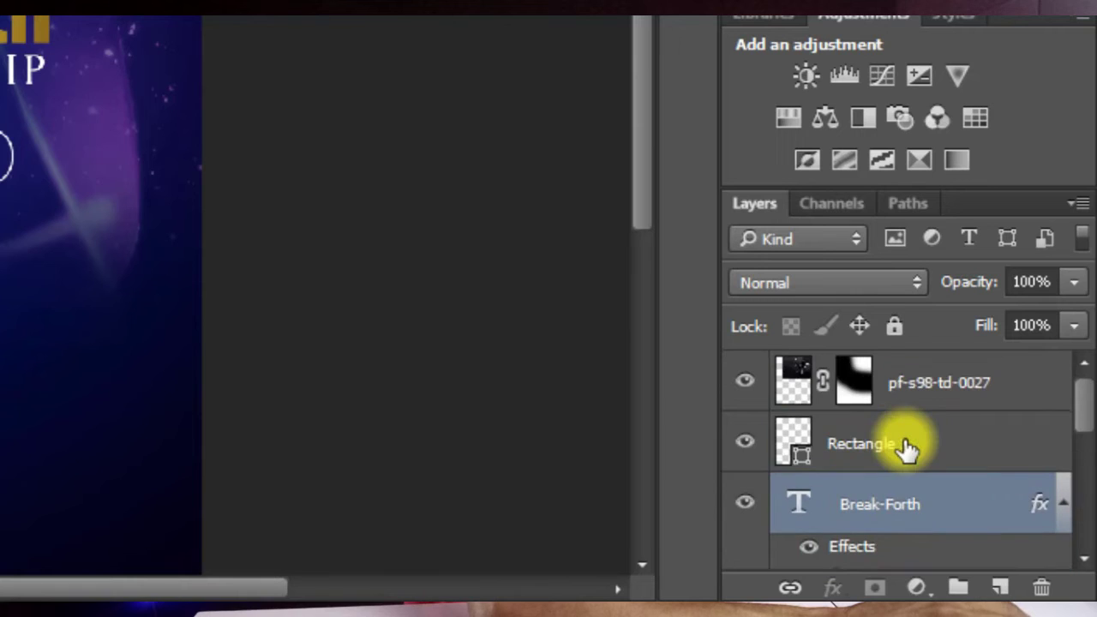
left_click(906, 444, "shift")
scroll(909, 442, "down", 3)
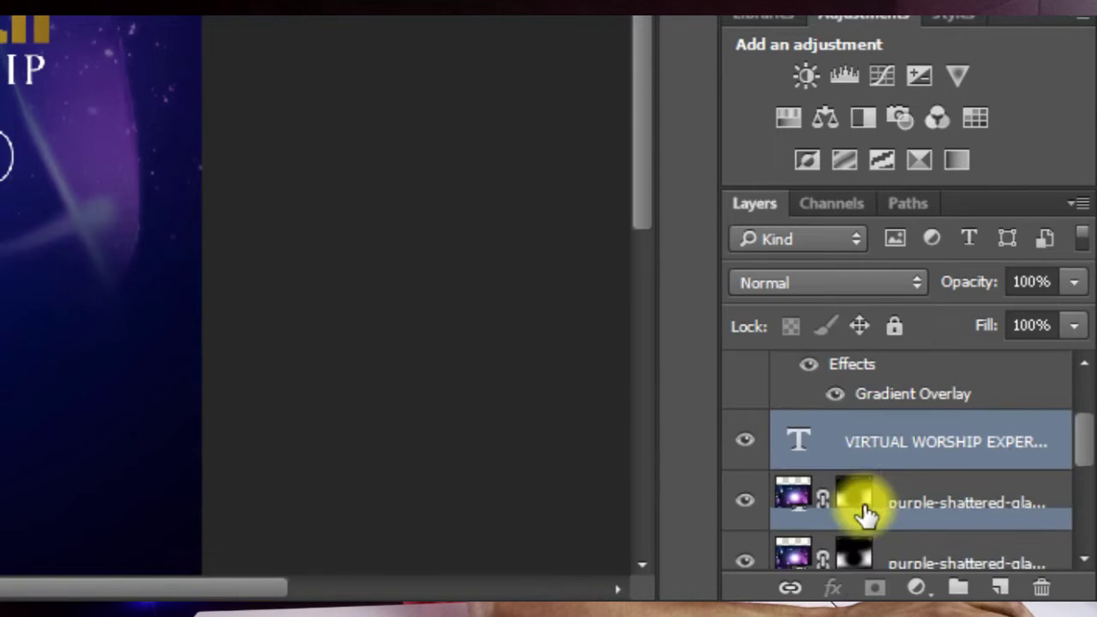
key("ctrl+g")
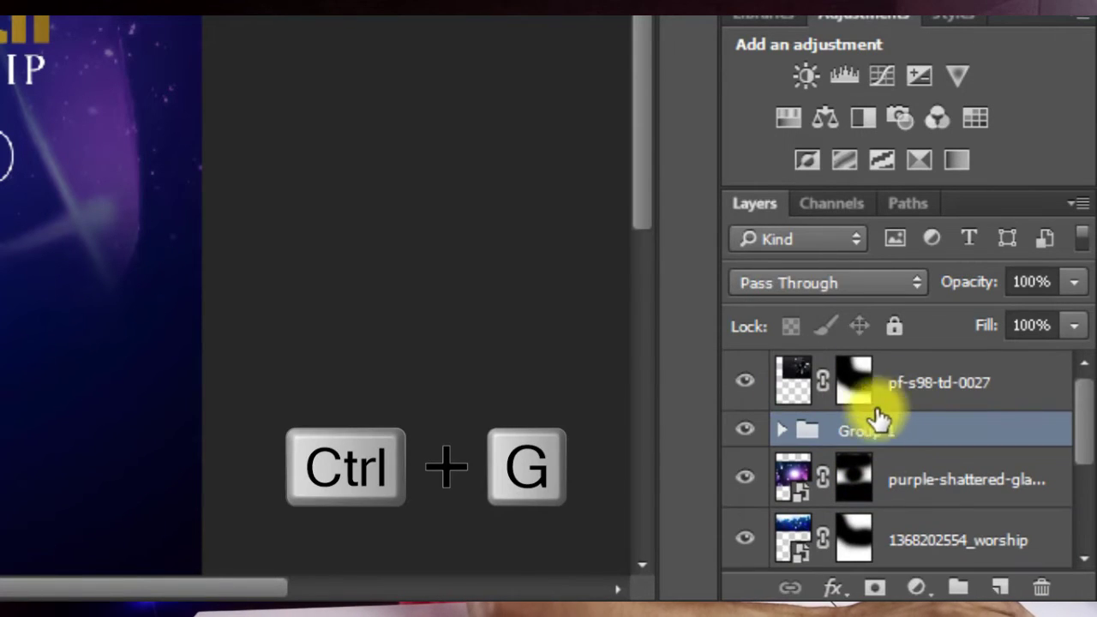
left_click(868, 433)
double_click(868, 433)
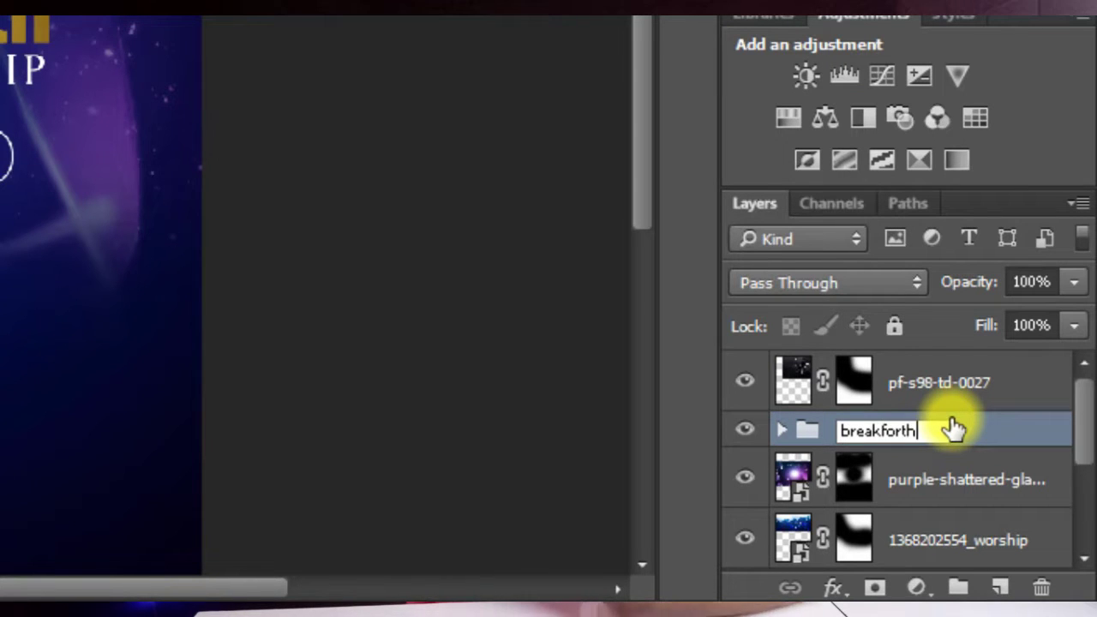
key("Return")
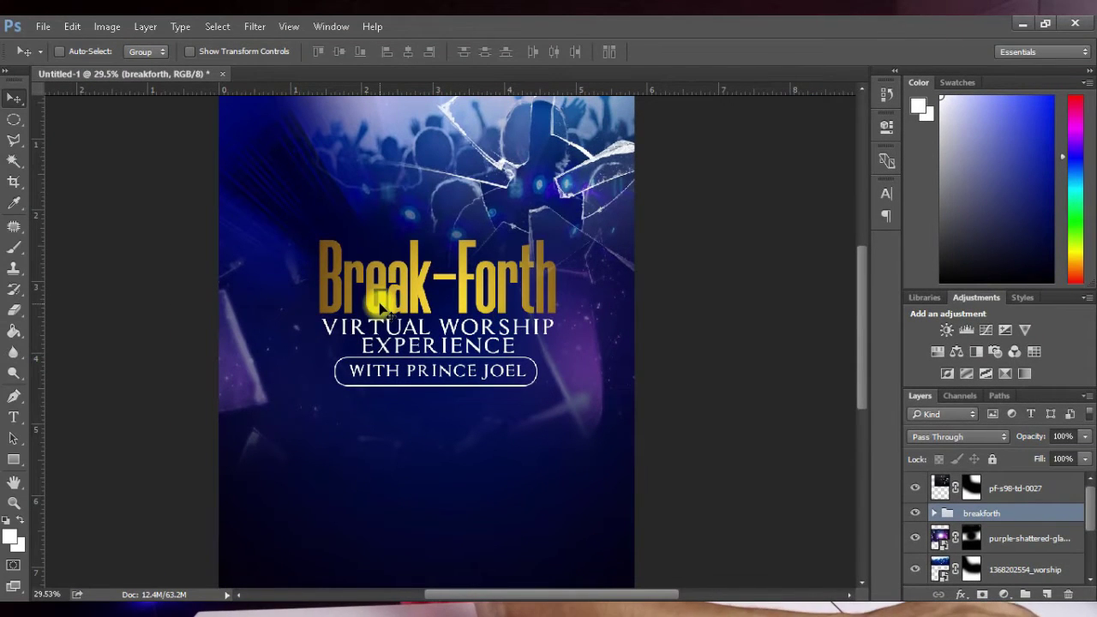
key("ctrl+t")
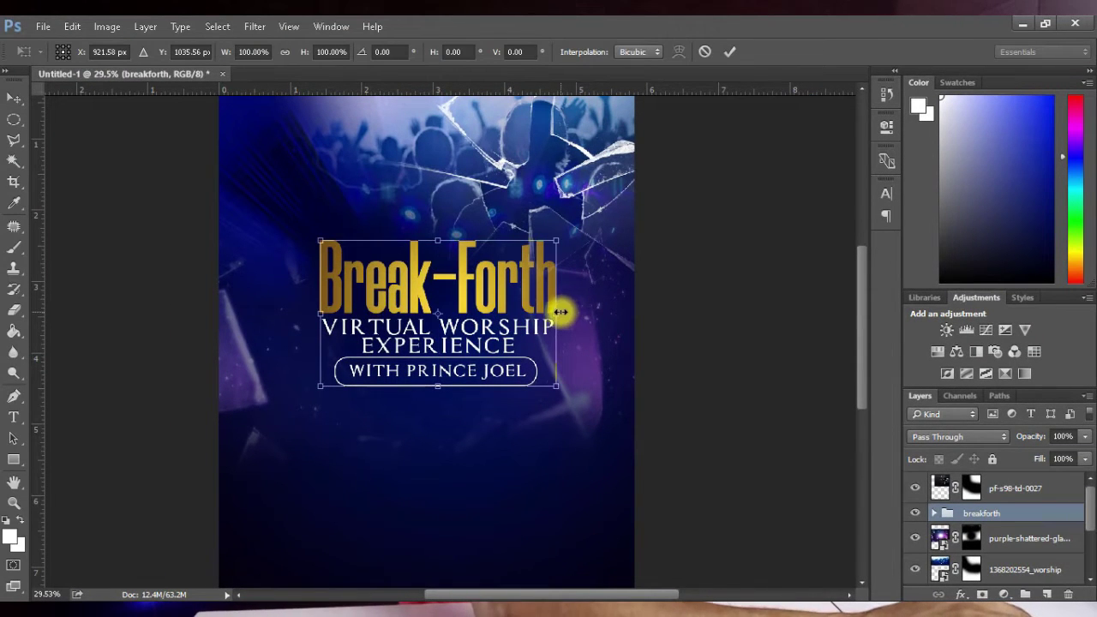
Step: Skew the breakforth group about 3.9° to rise toward the right, lowering it slightly
key("ctrl+shift")
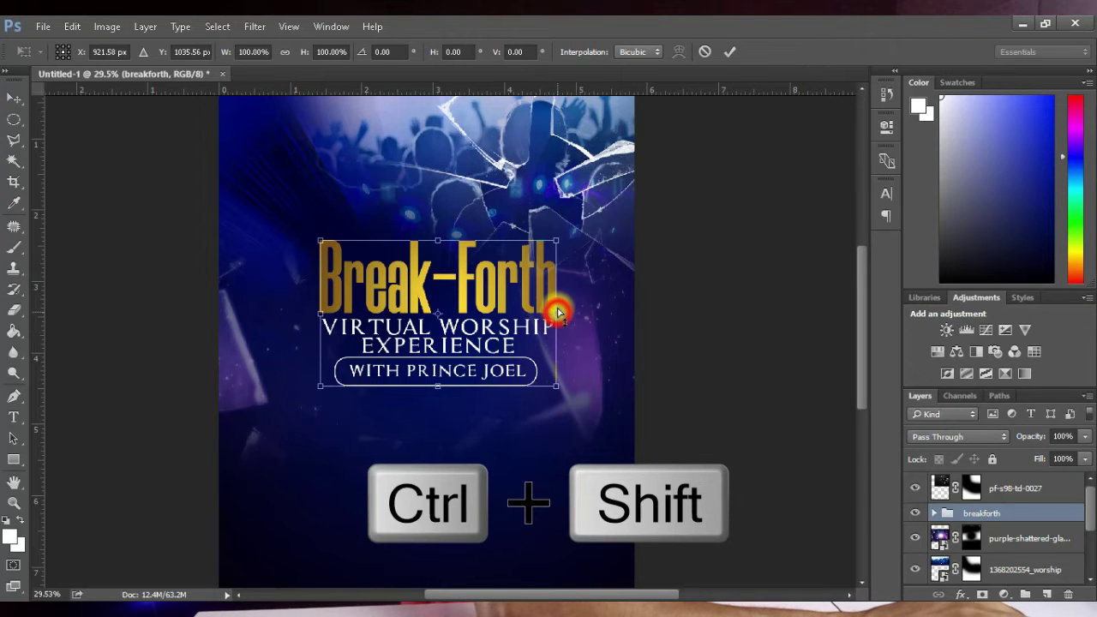
left_click_drag(557, 312, 470, 278)
left_click(731, 50)
scroll(448, 373, "down", 2)
scroll(514, 313, "up", 2)
key("ctrl+t")
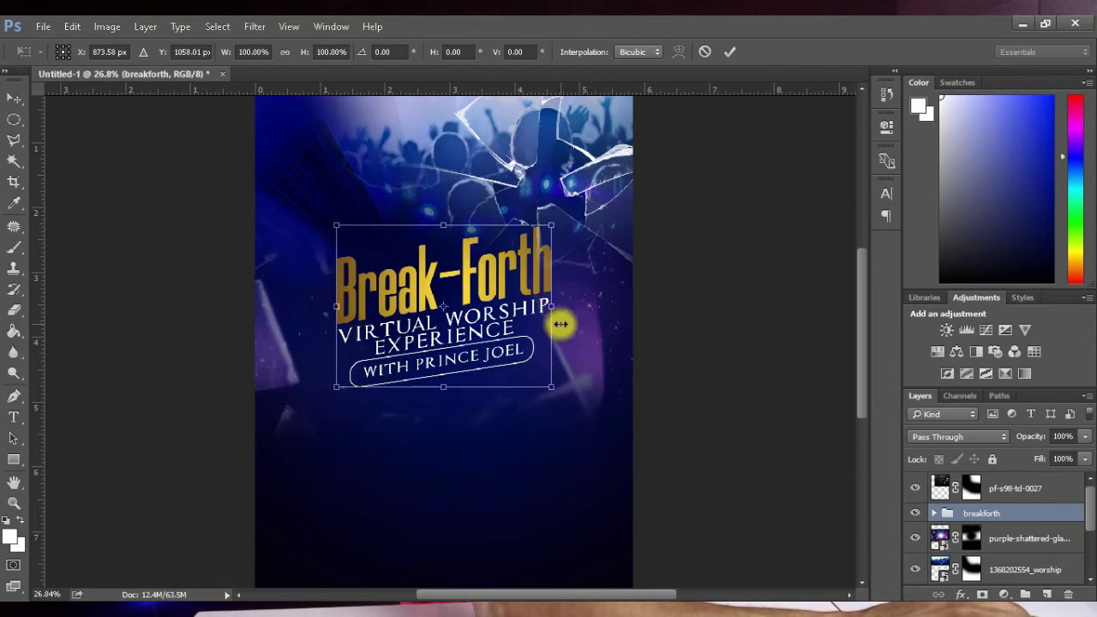
left_click_drag(553, 317, 555, 324)
left_click(730, 52)
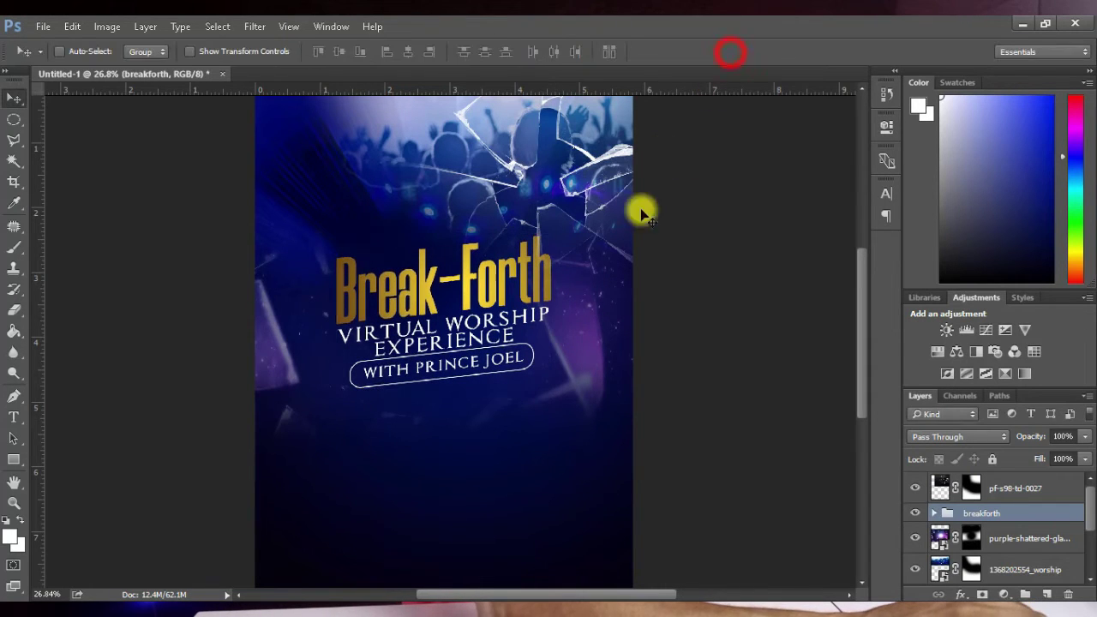
Step: Add a black Multiply drop shadow: 55% opacity, 90°, 18 px distance, 30% spread, 18 px size
scroll(479, 350, "down", 3)
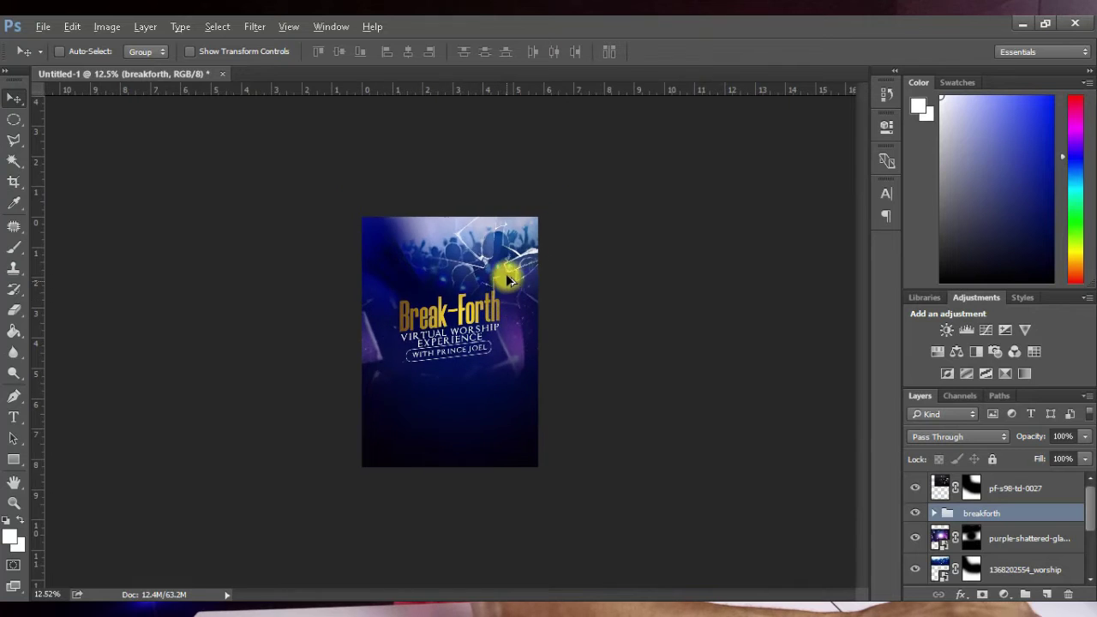
scroll(505, 274, "up", 2)
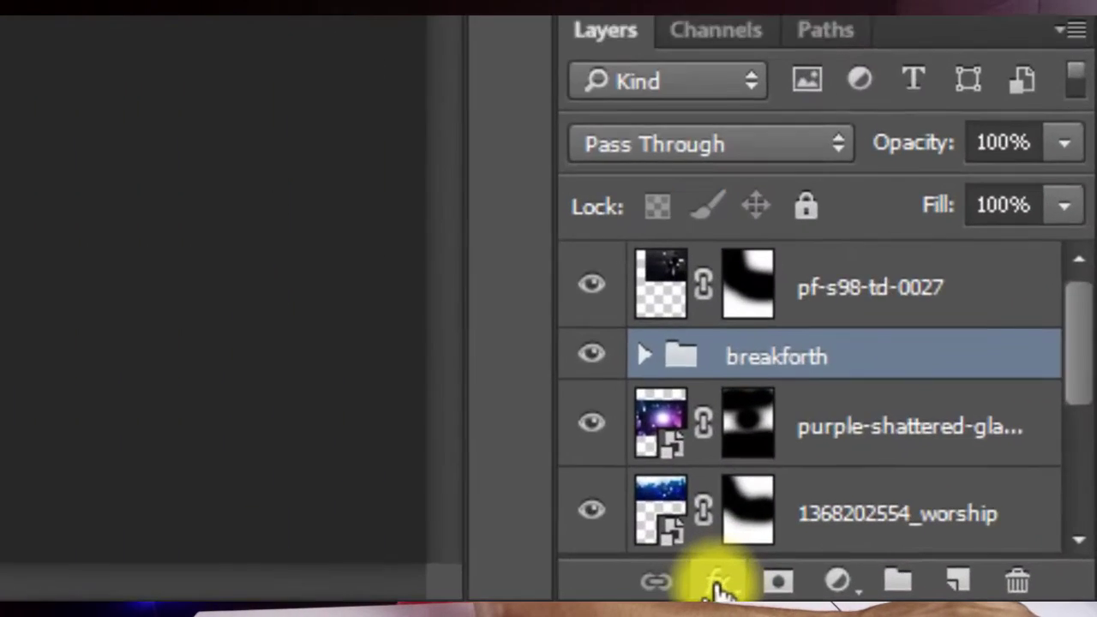
left_click(718, 583)
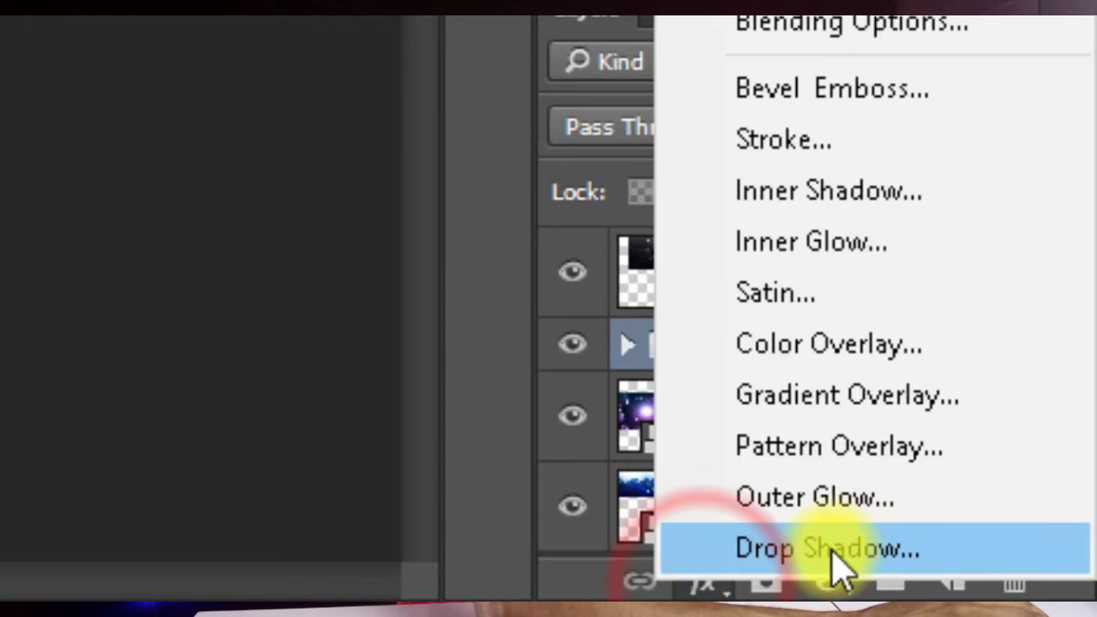
left_click(853, 555)
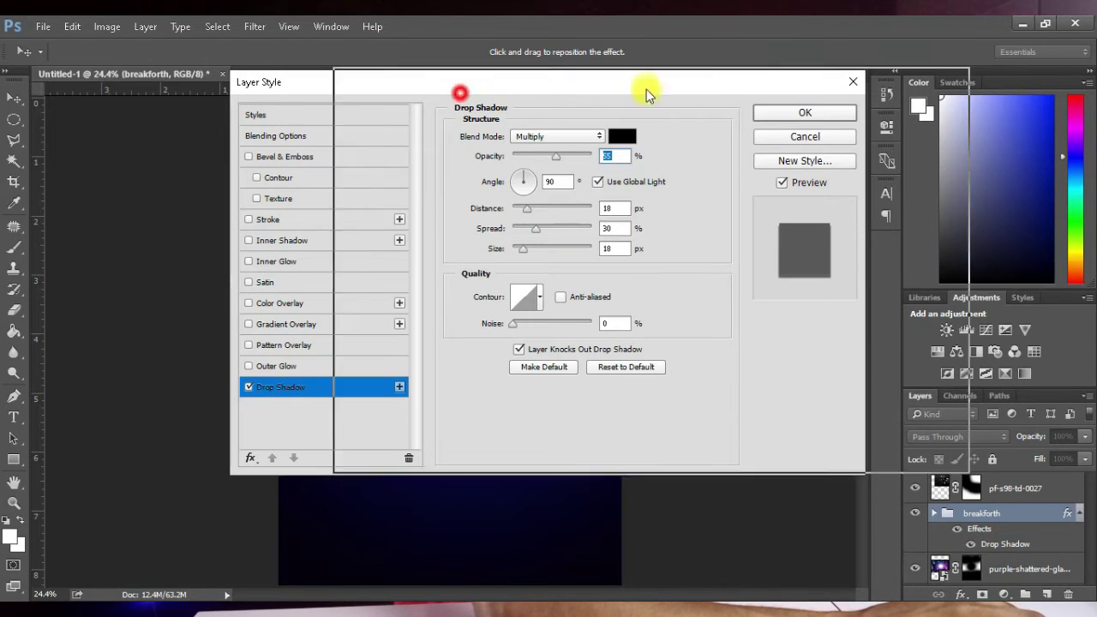
left_click_drag(460, 87, 709, 65)
left_click_drag(590, 54, 623, 40)
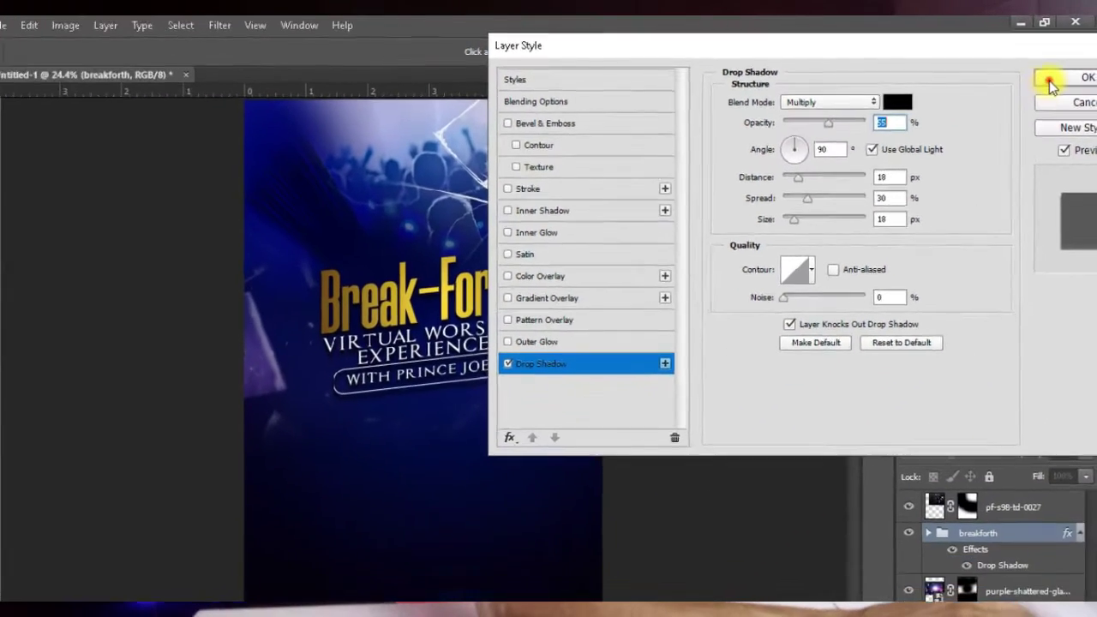
left_click(1047, 103)
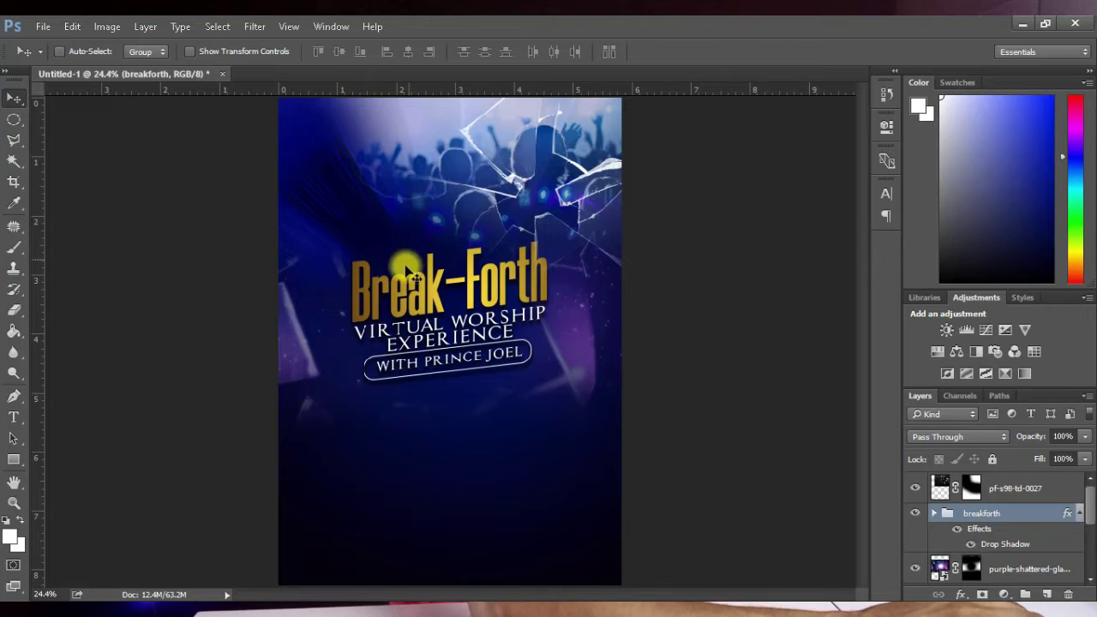
Step: Open logo.psd from the New folder (6) image folder in Photoshop
left_click(162, 594)
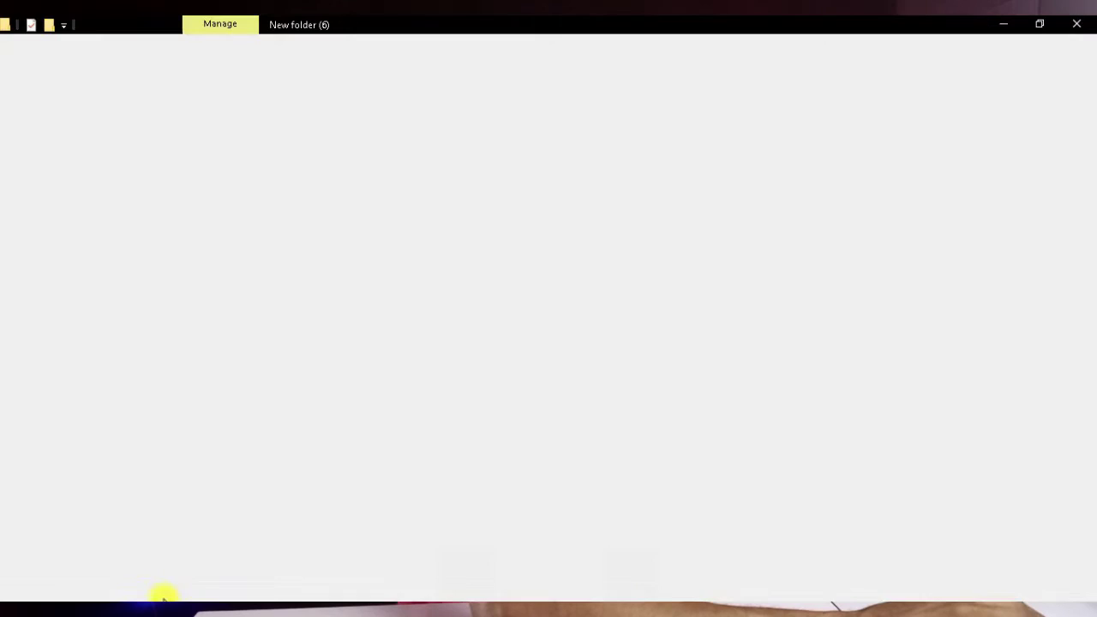
left_click(694, 225)
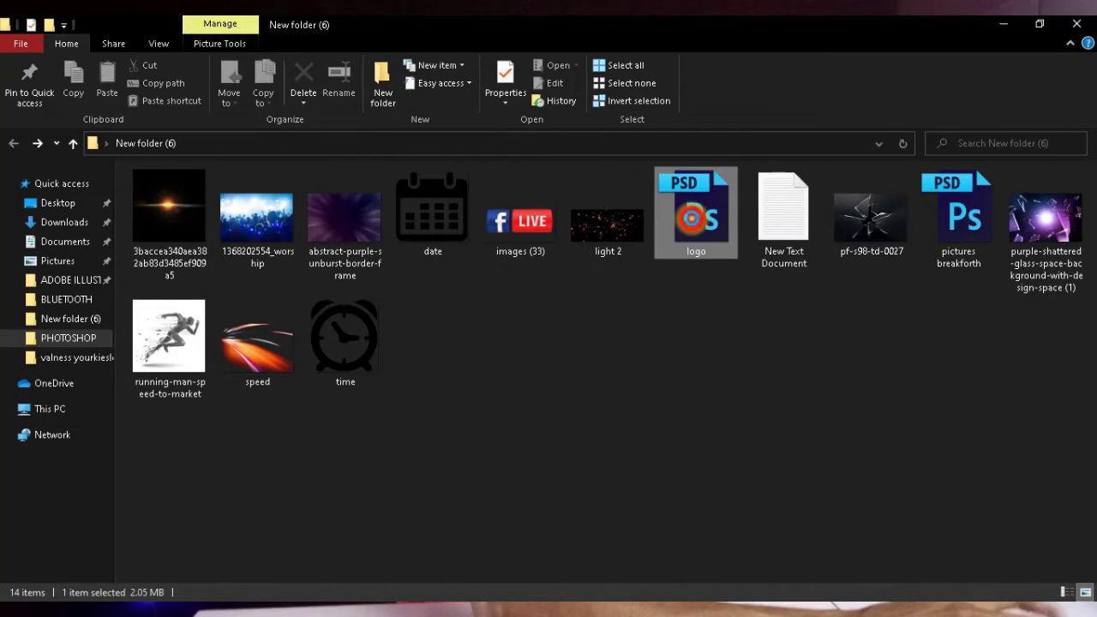
key("alt+Tab")
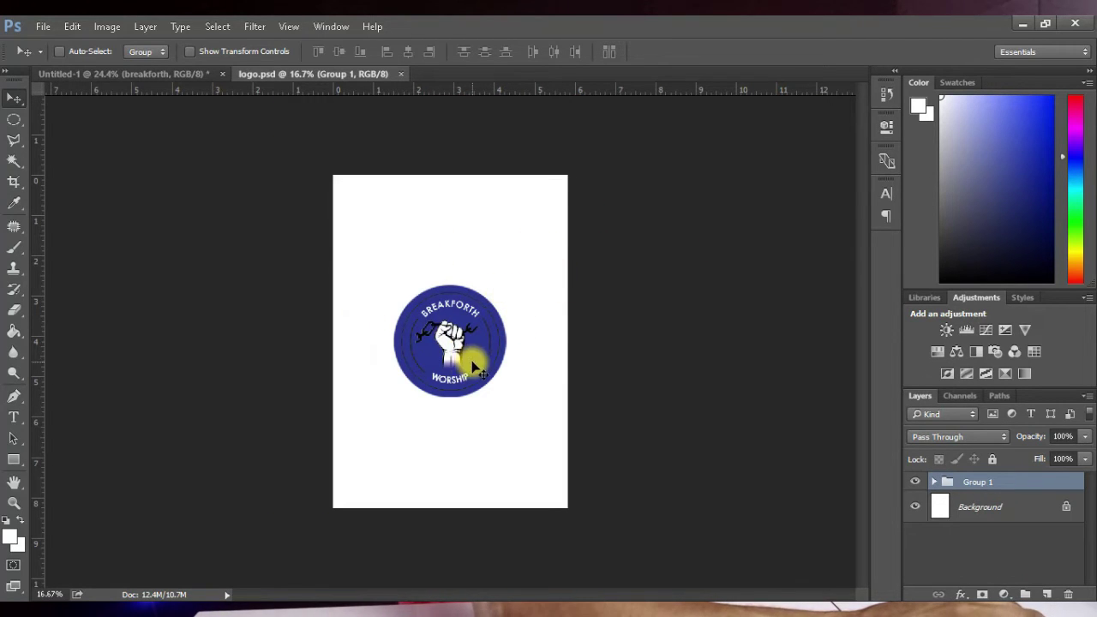
Step: Drag the logo group into the flyer, raise it above the title layers, and rename it logo
left_click_drag(470, 360, 430, 201)
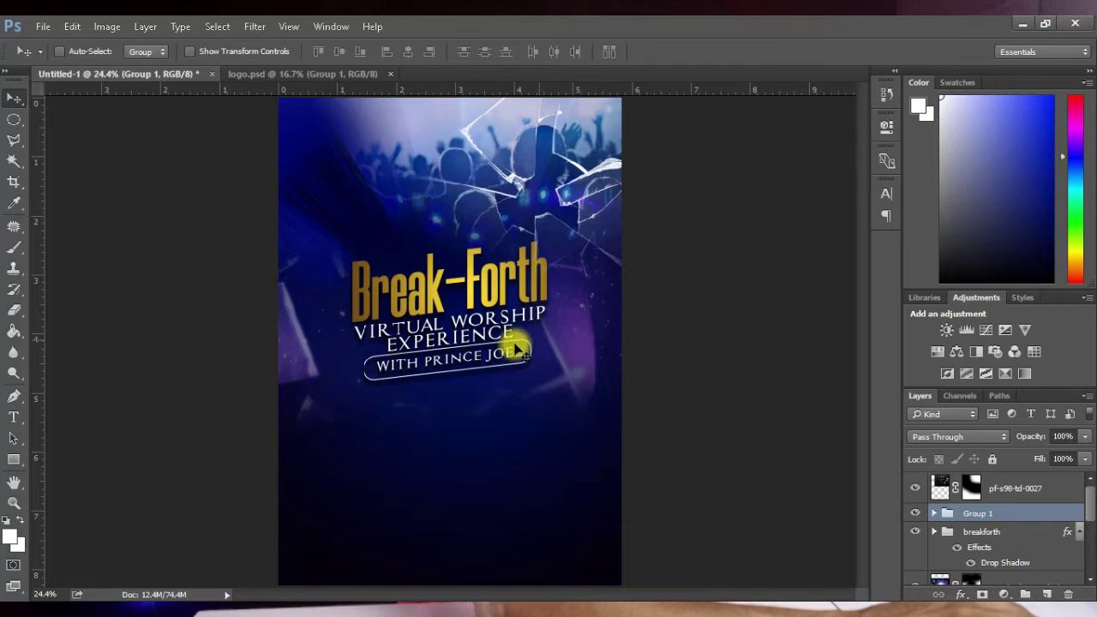
key("ctrl+bracketright")
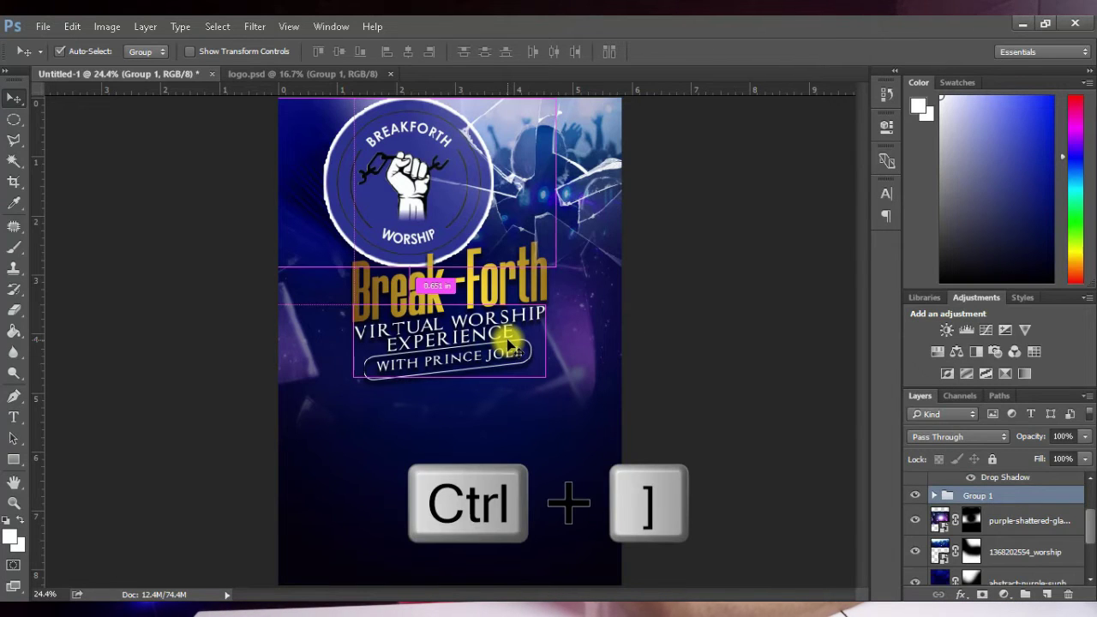
key("ctrl+bracketright")
key("ctrl+bracketright")
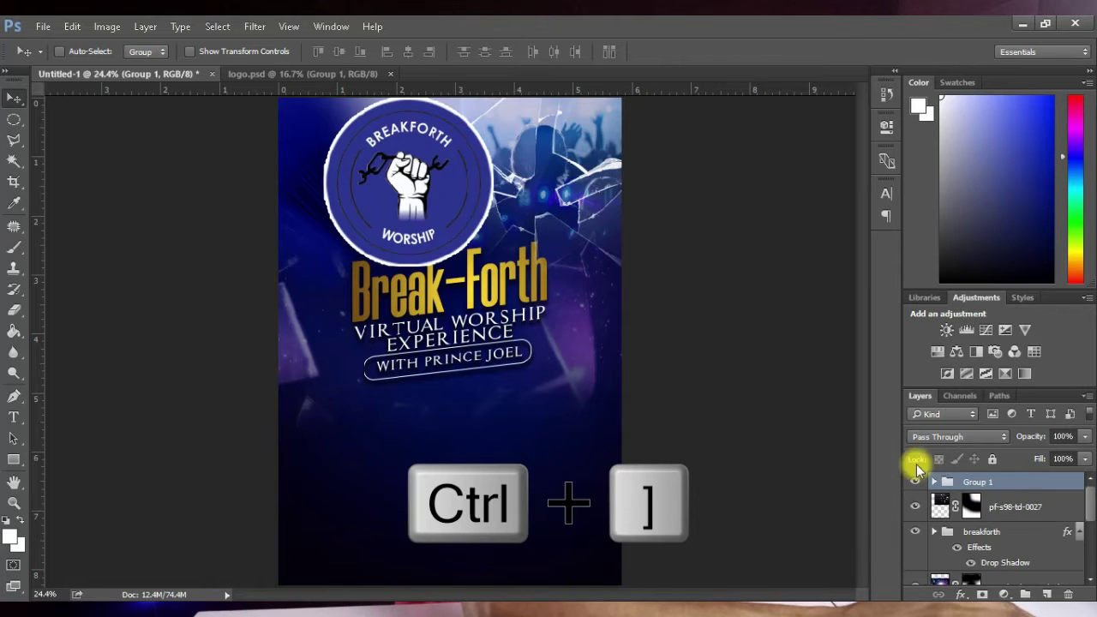
double_click(981, 482)
type("logo")
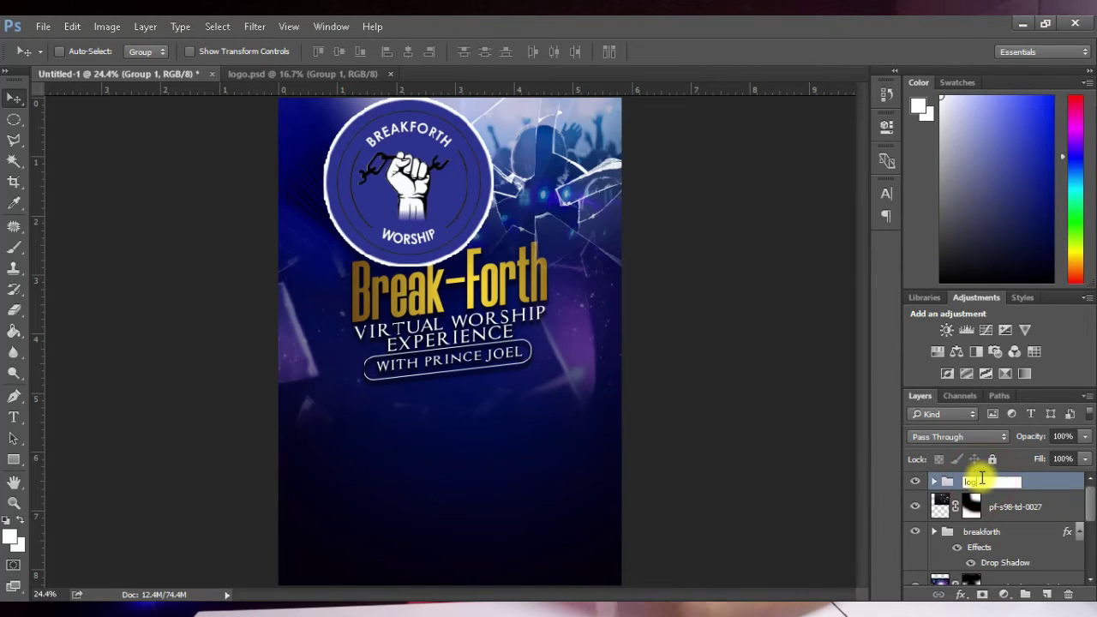
key("Return")
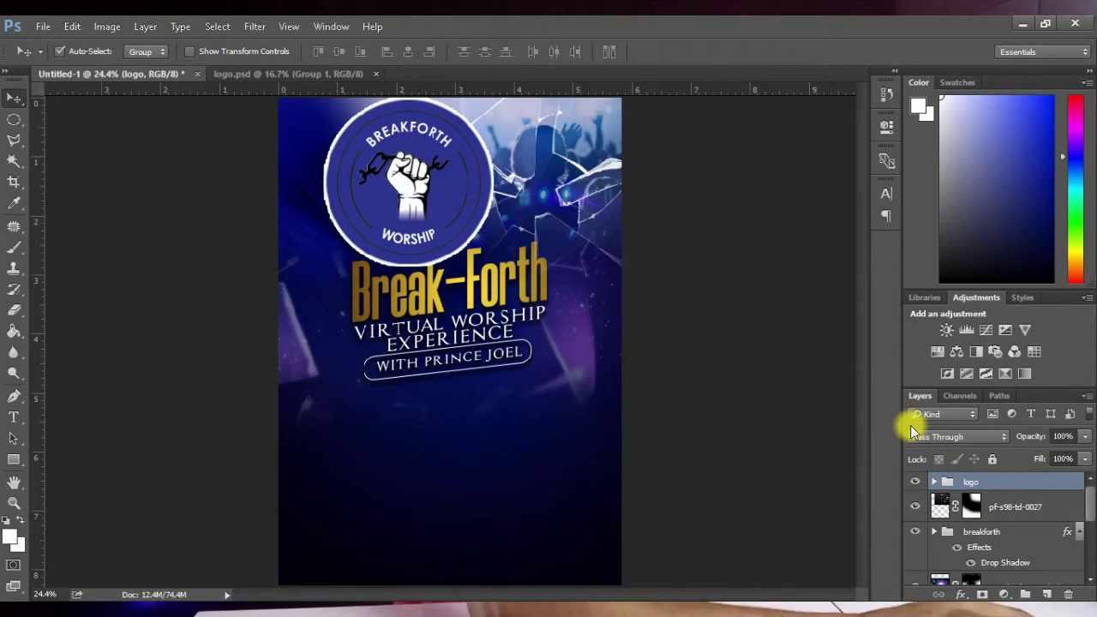
key("ctrl+t")
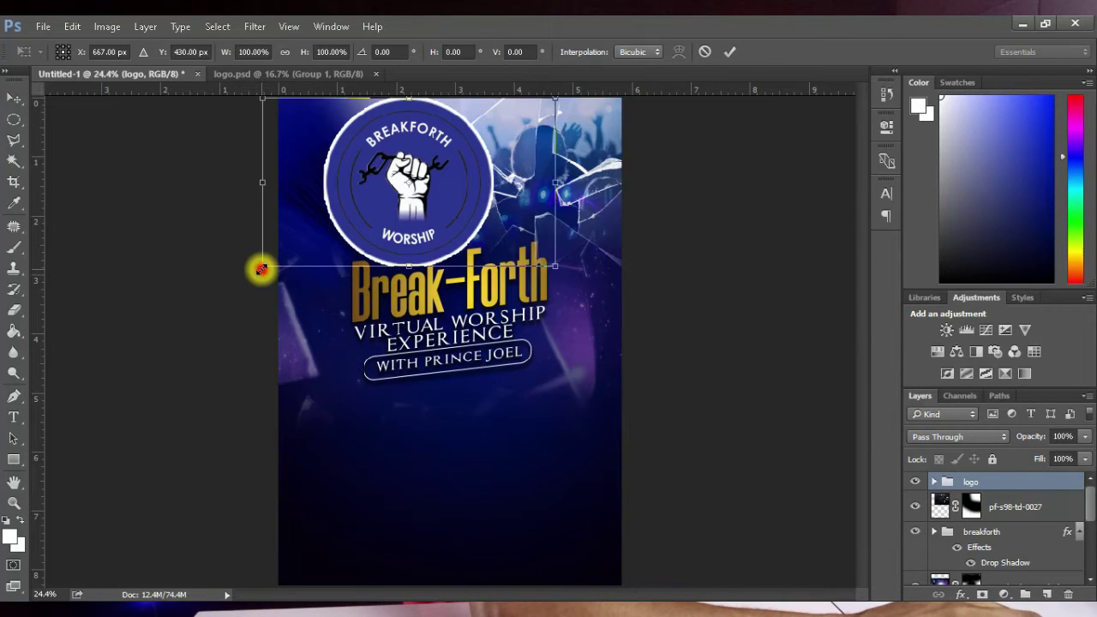
Step: Scale the logo to about 45%, centre it at the top, then shrink it slightly more
left_click_drag(261, 270, 512, 169)
left_click(728, 51)
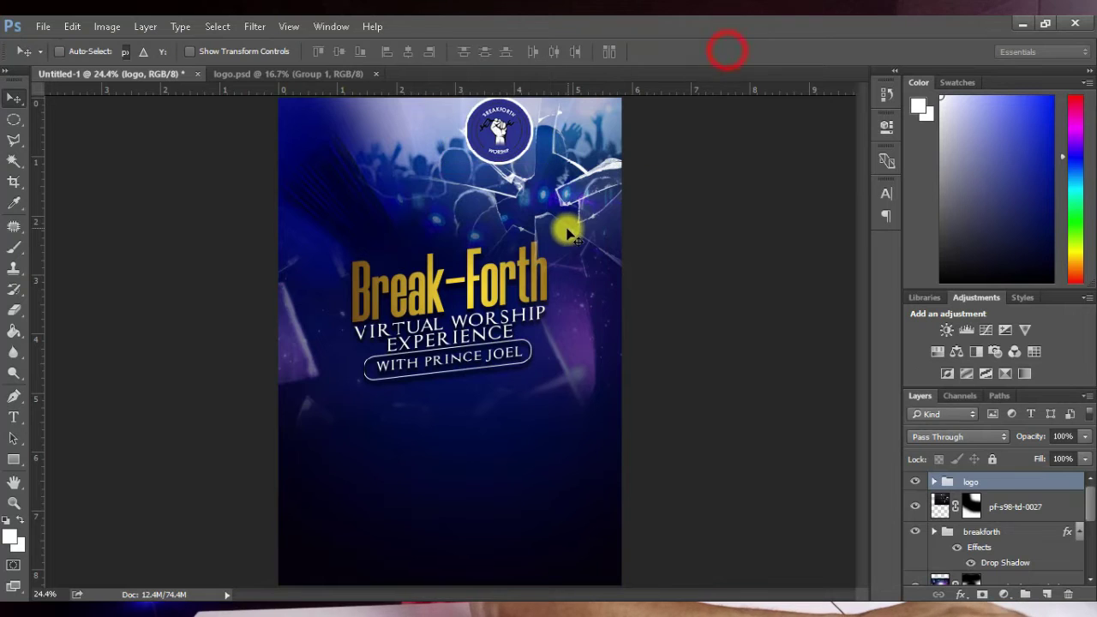
scroll(531, 222, "up", 1)
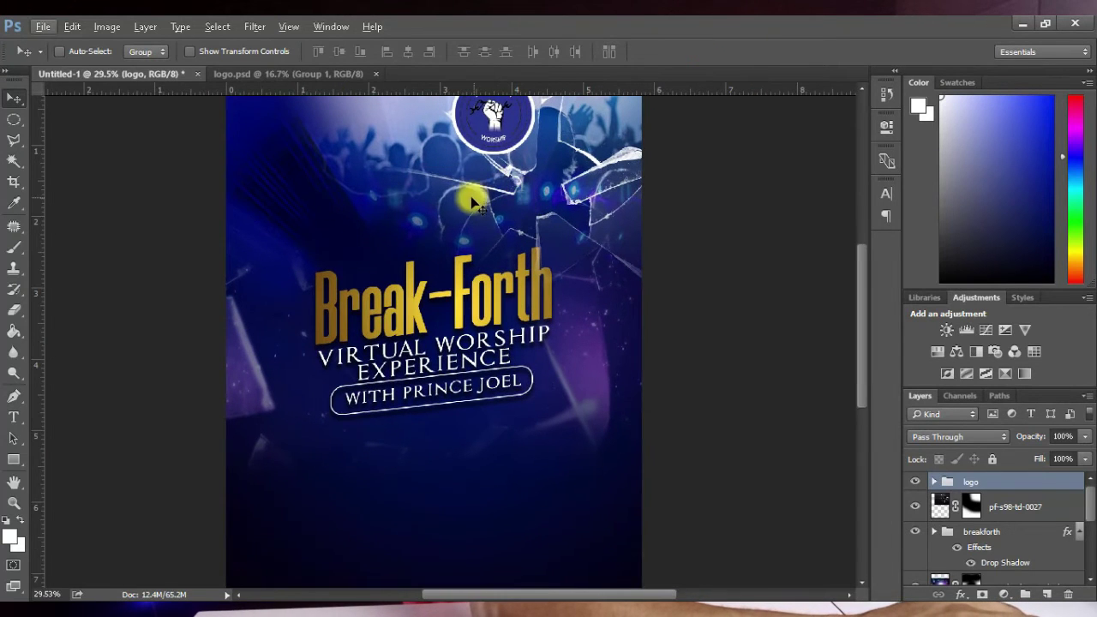
left_click_drag(457, 196, 456, 269)
left_click_drag(494, 181, 436, 240)
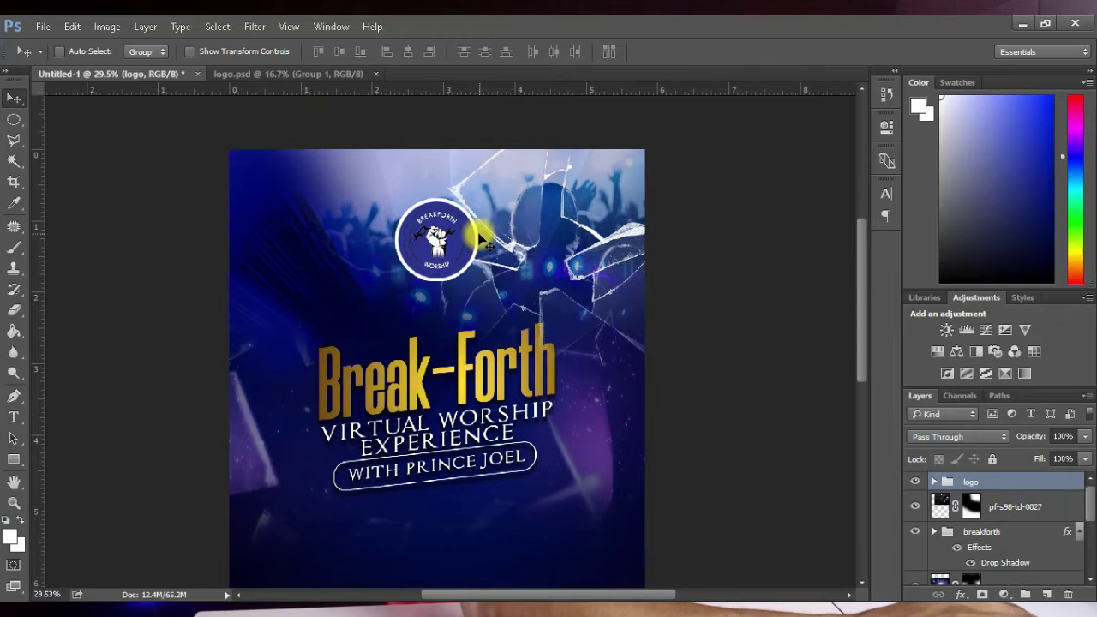
key("ctrl")
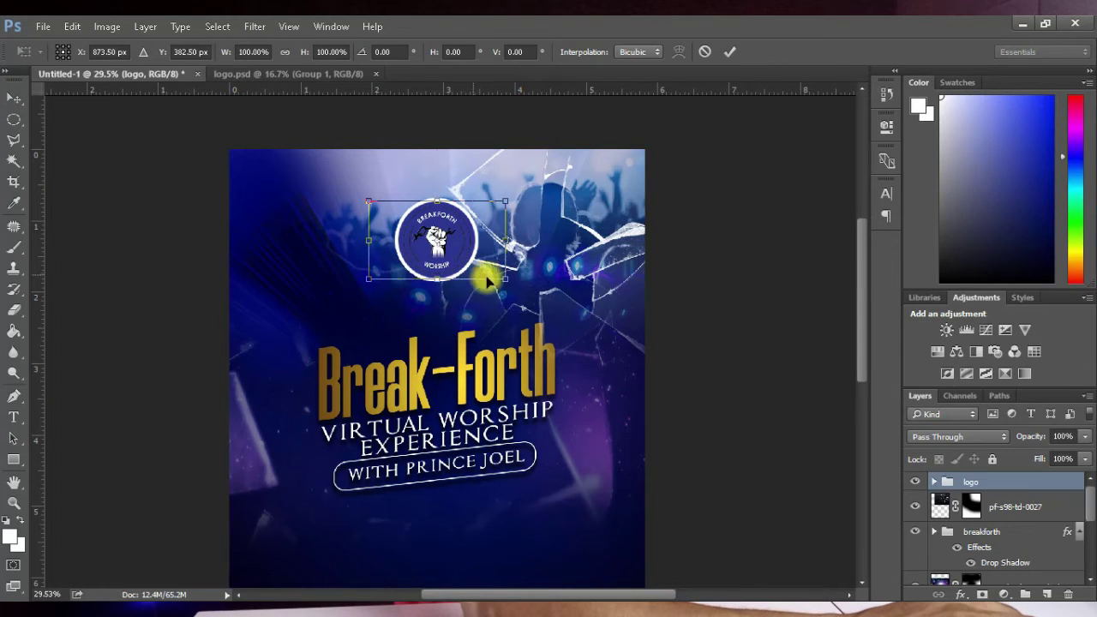
left_click_drag(508, 276, 500, 274)
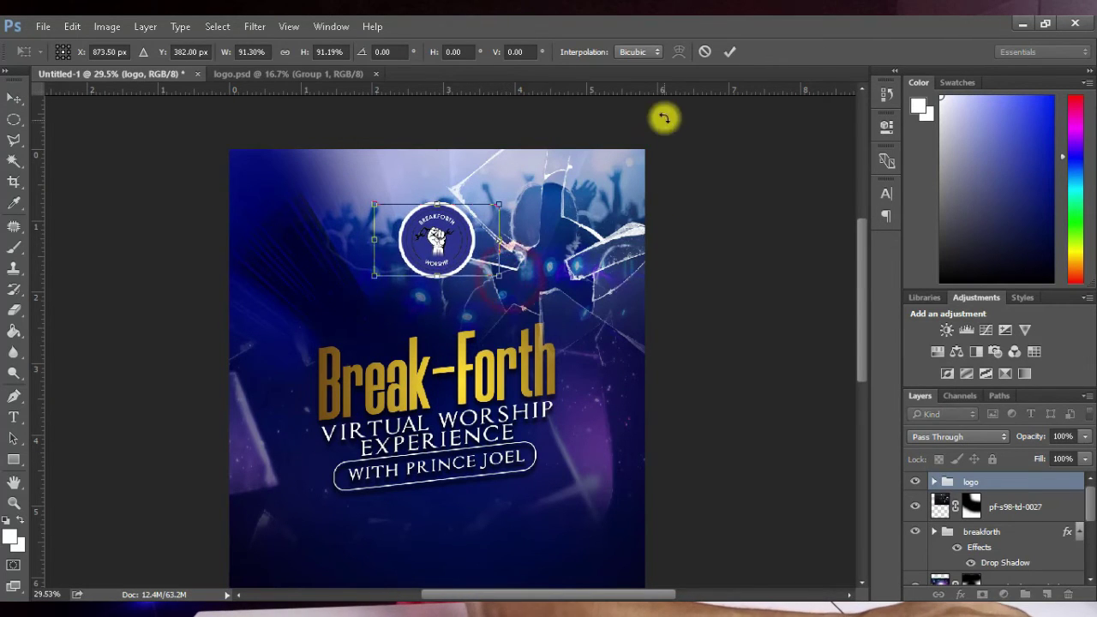
left_click(728, 54)
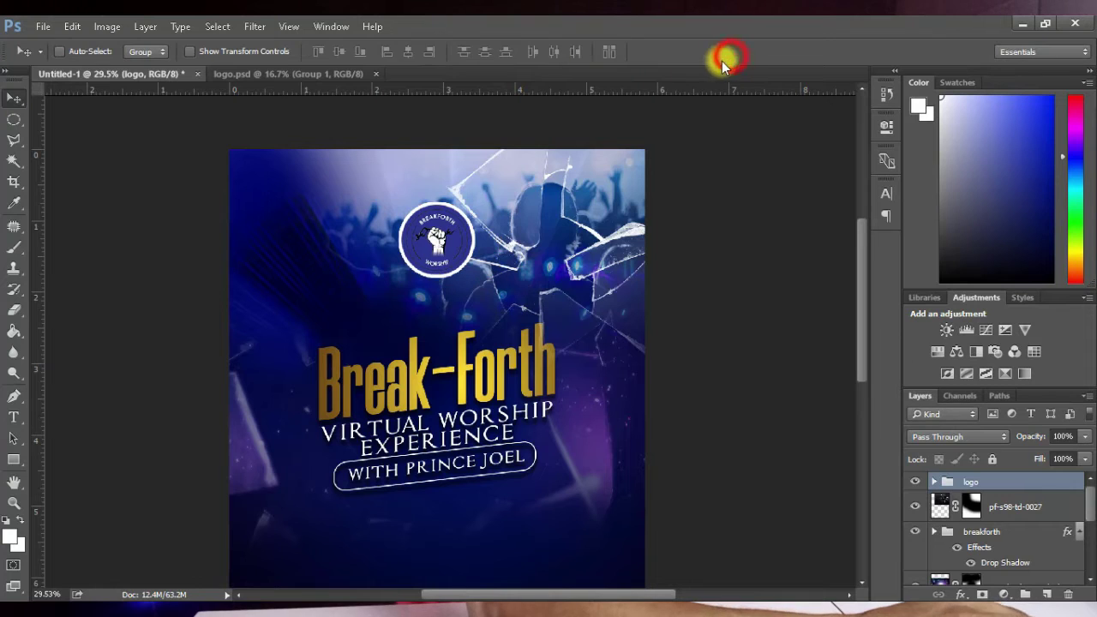
Step: Add a PRESENTS text line in Futura Md BT Medium at 9 pt
left_click(14, 419)
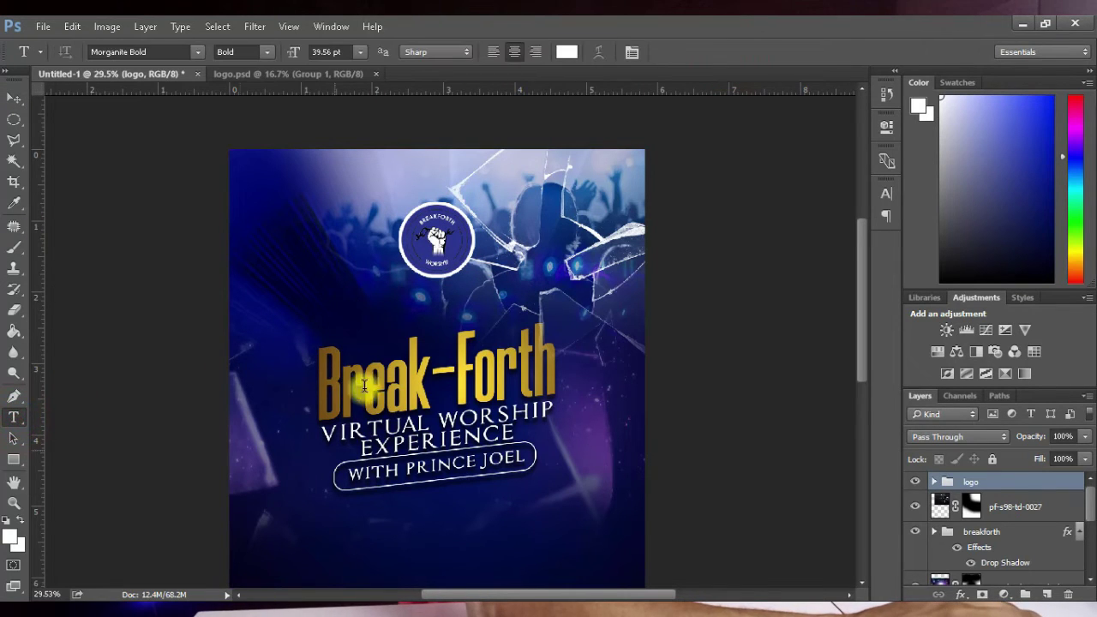
left_click(362, 307)
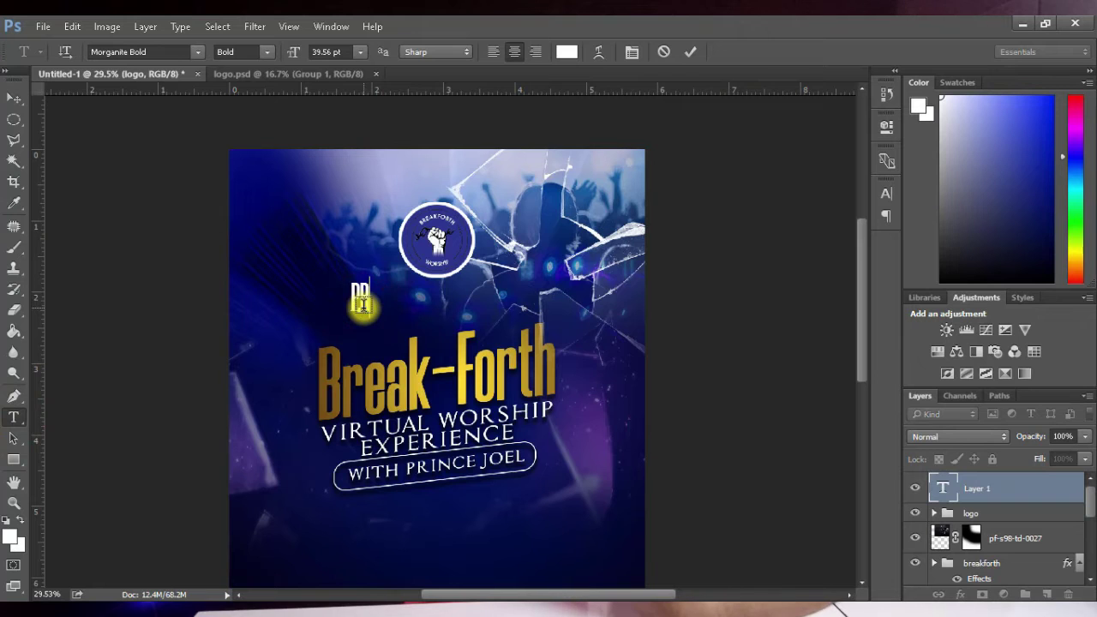
double_click(362, 300)
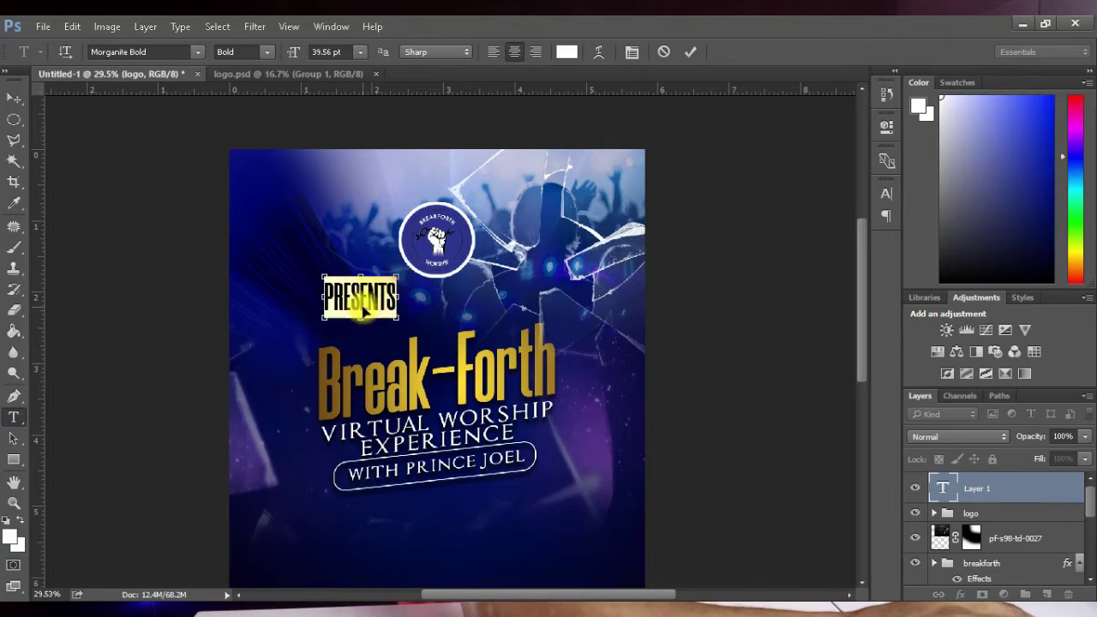
left_click(126, 49)
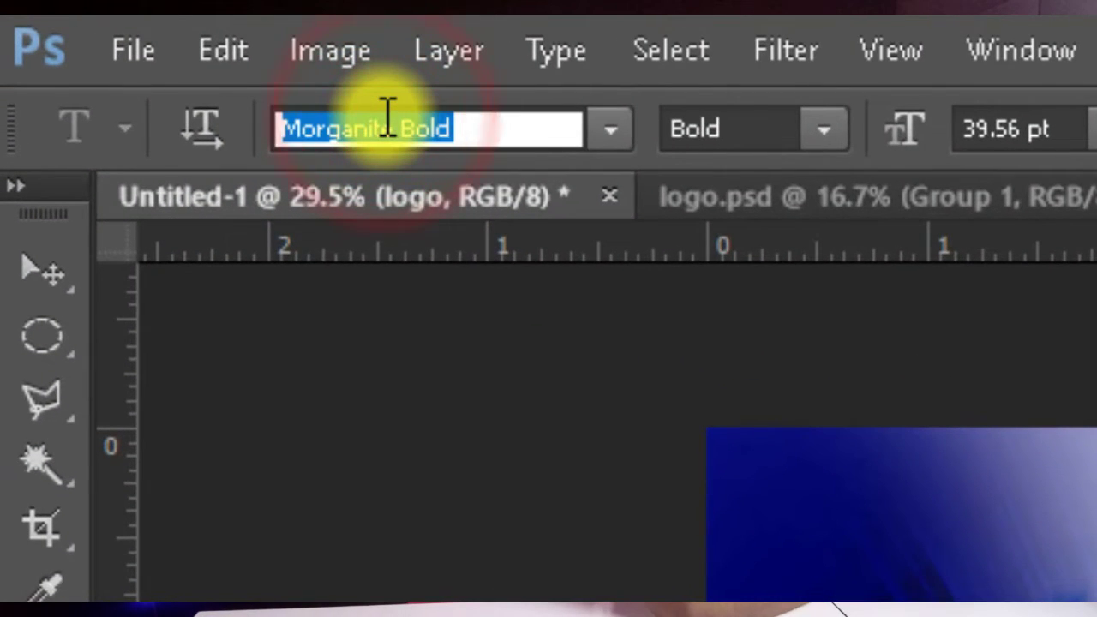
type("FUTUR")
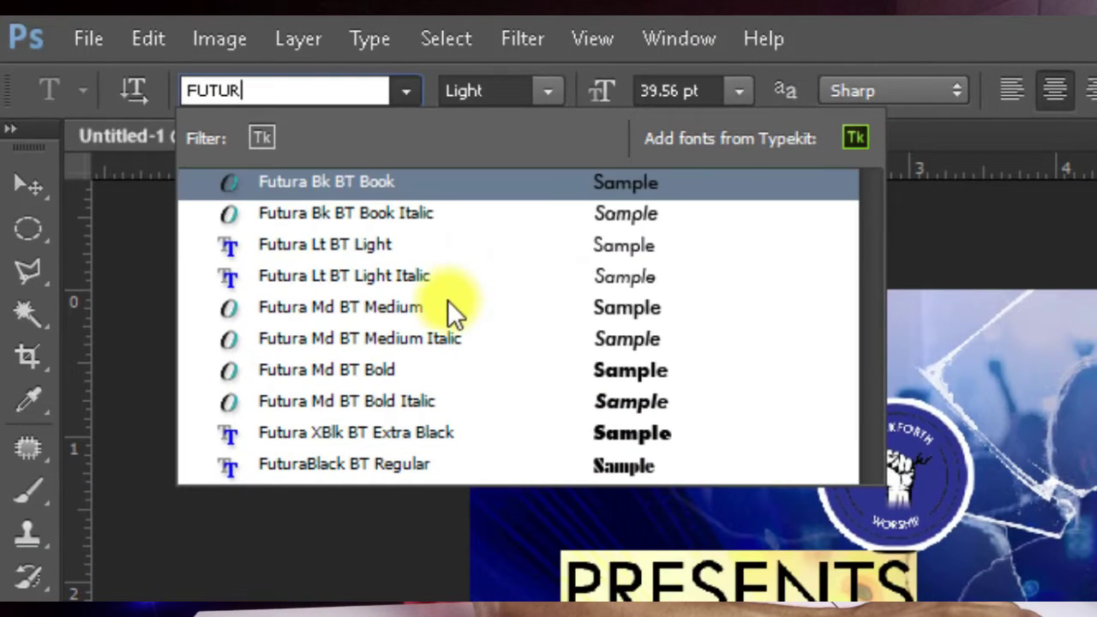
left_click(453, 311)
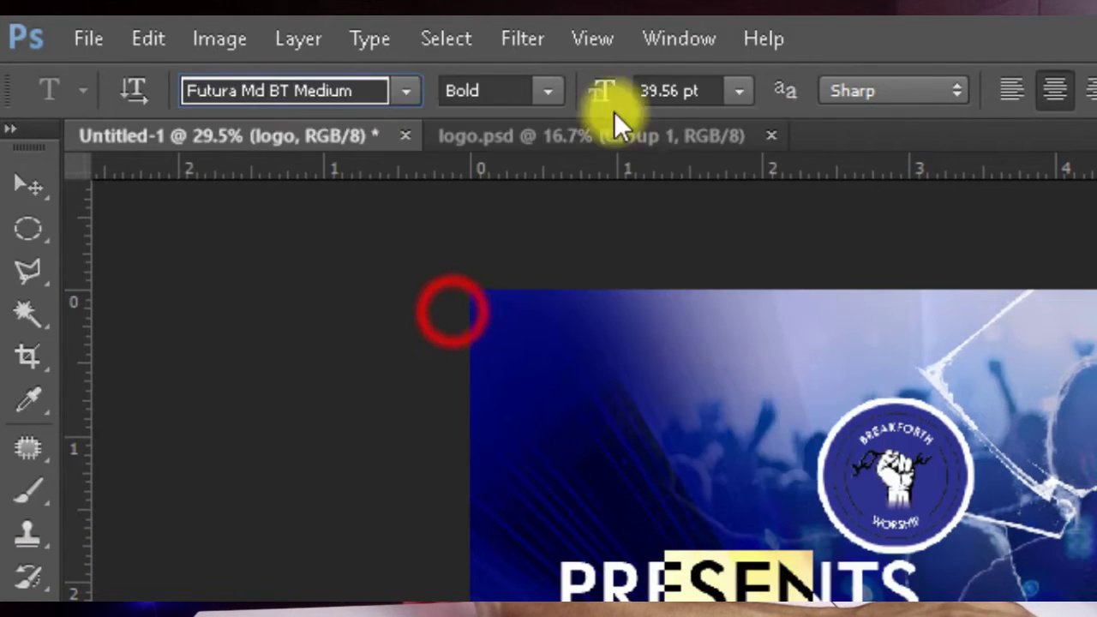
double_click(667, 94)
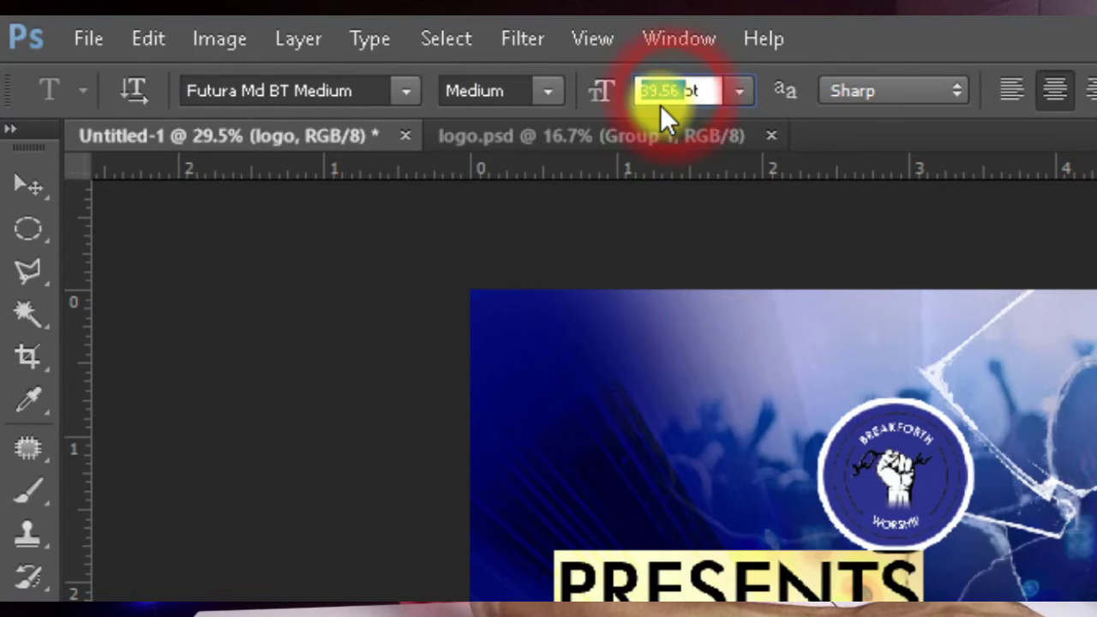
type("6")
key("Return")
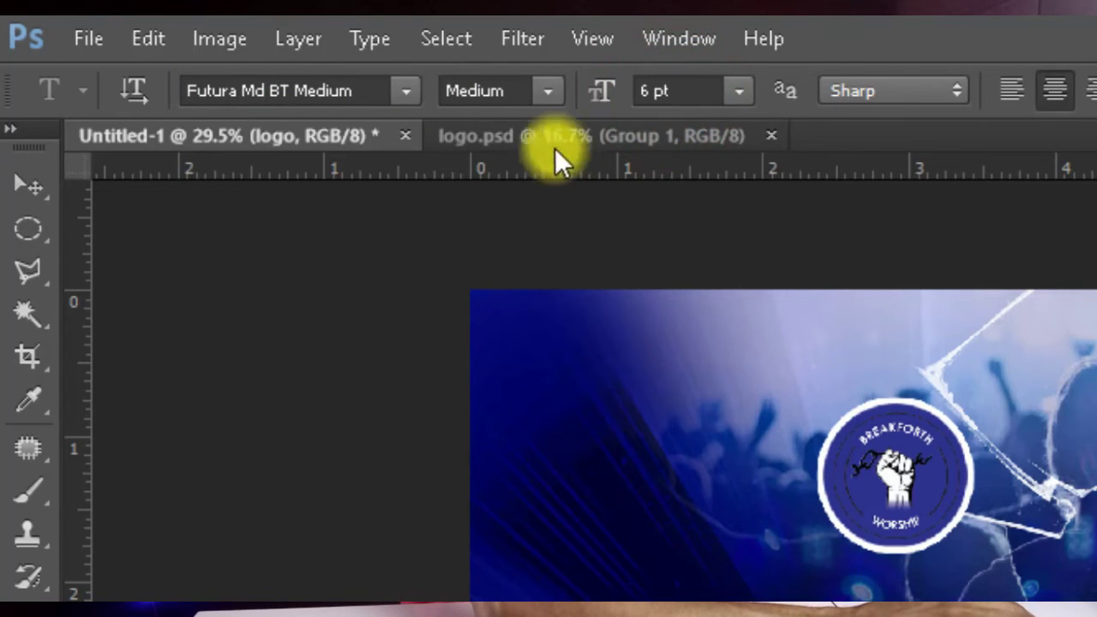
double_click(651, 91)
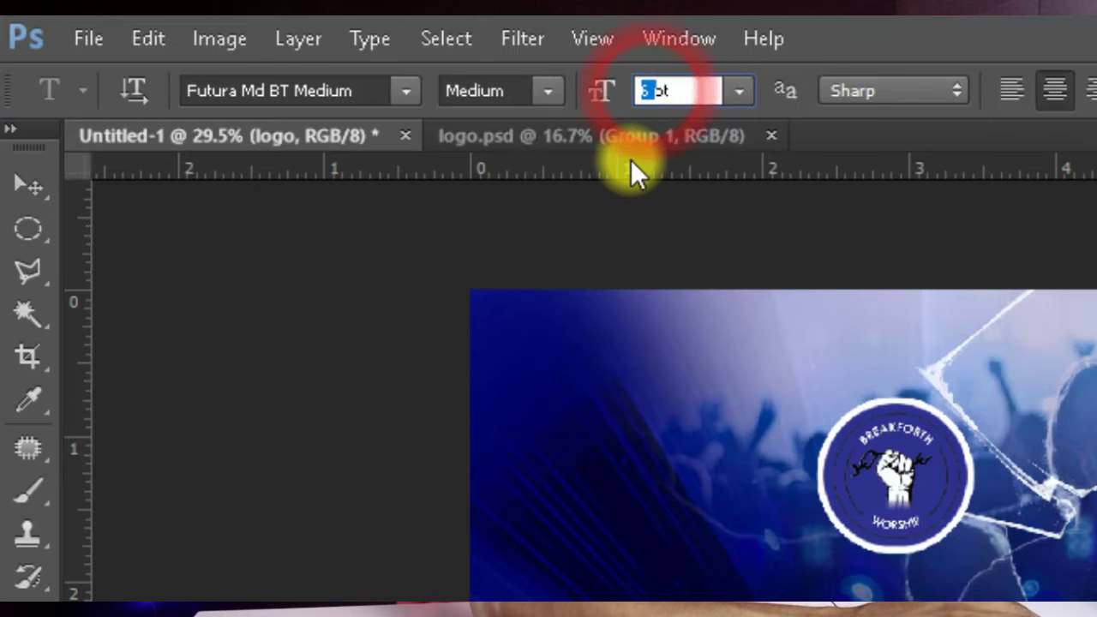
type("9")
key("Return")
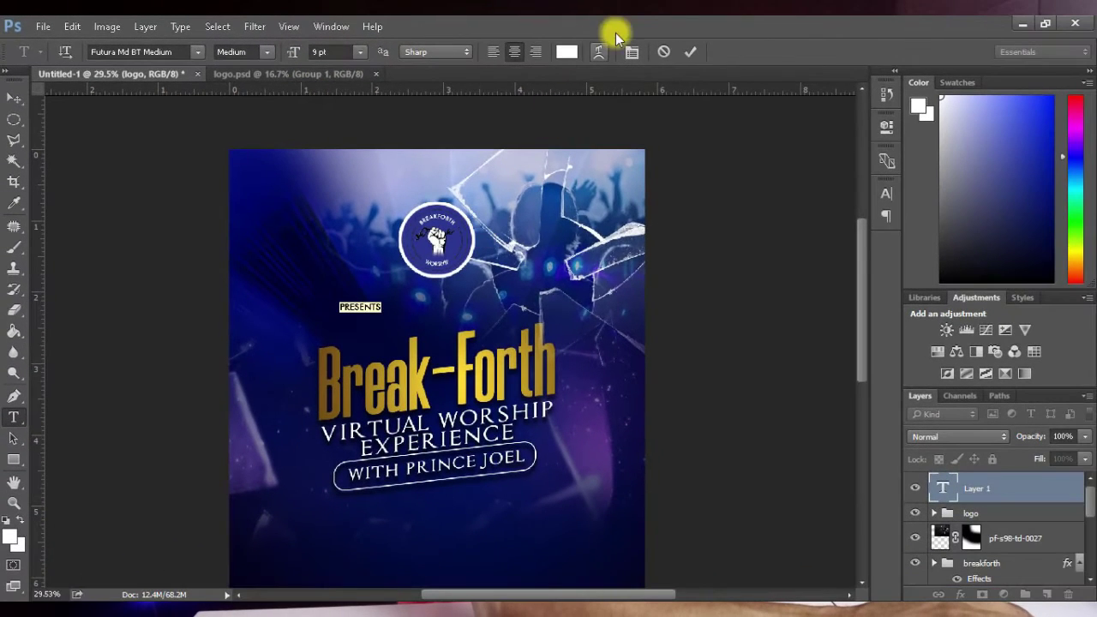
Step: Set the letter spacing of PRESENTS to 900
left_click(630, 53)
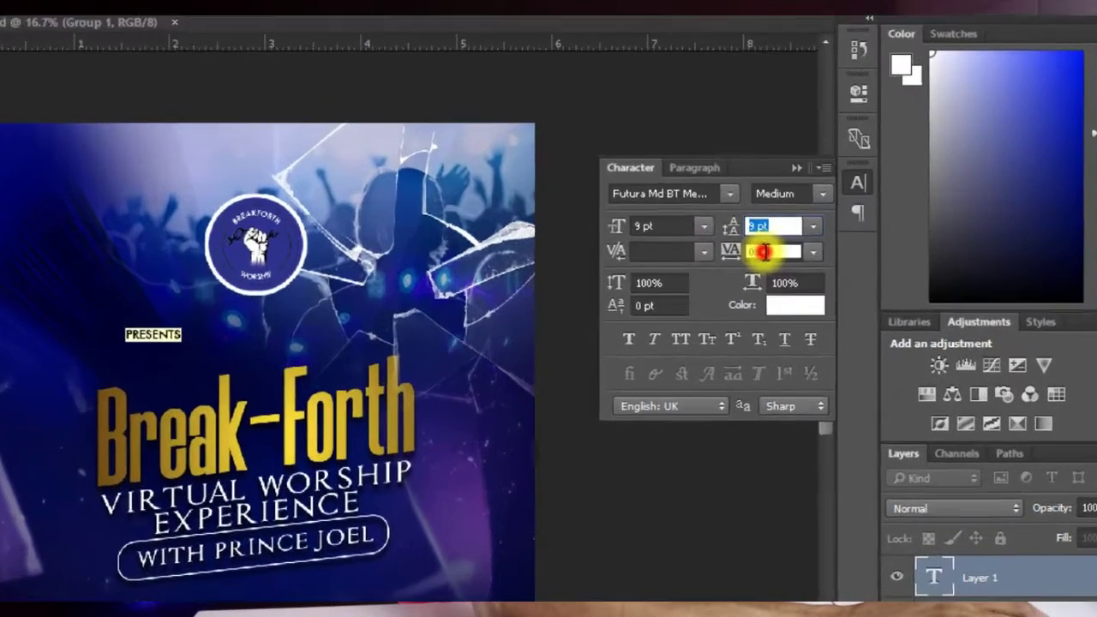
left_click(815, 246)
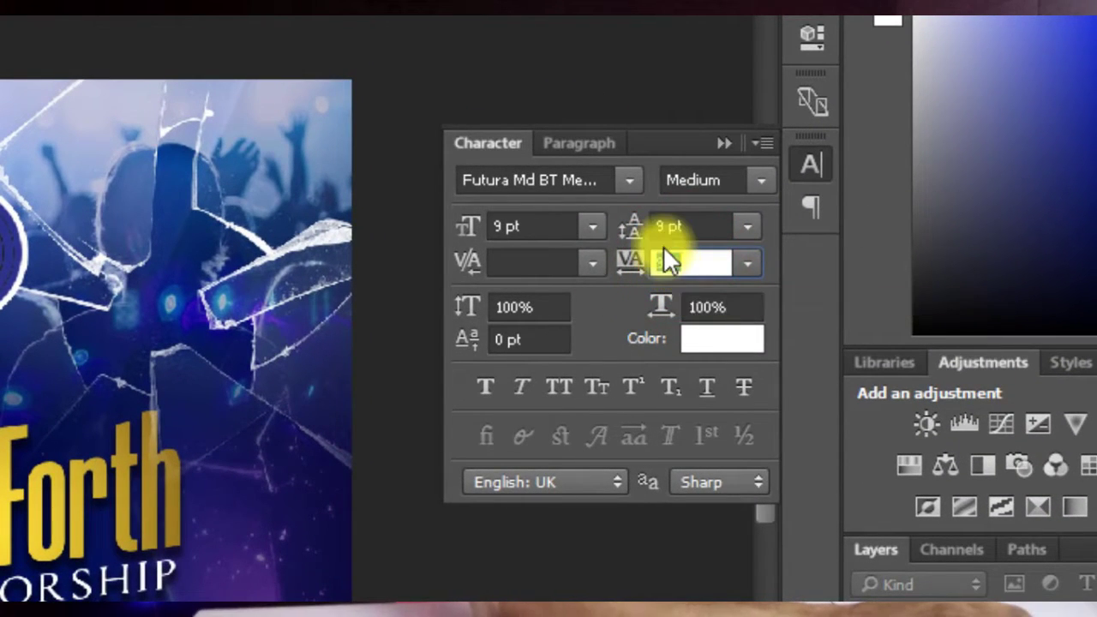
type("900")
key("Return")
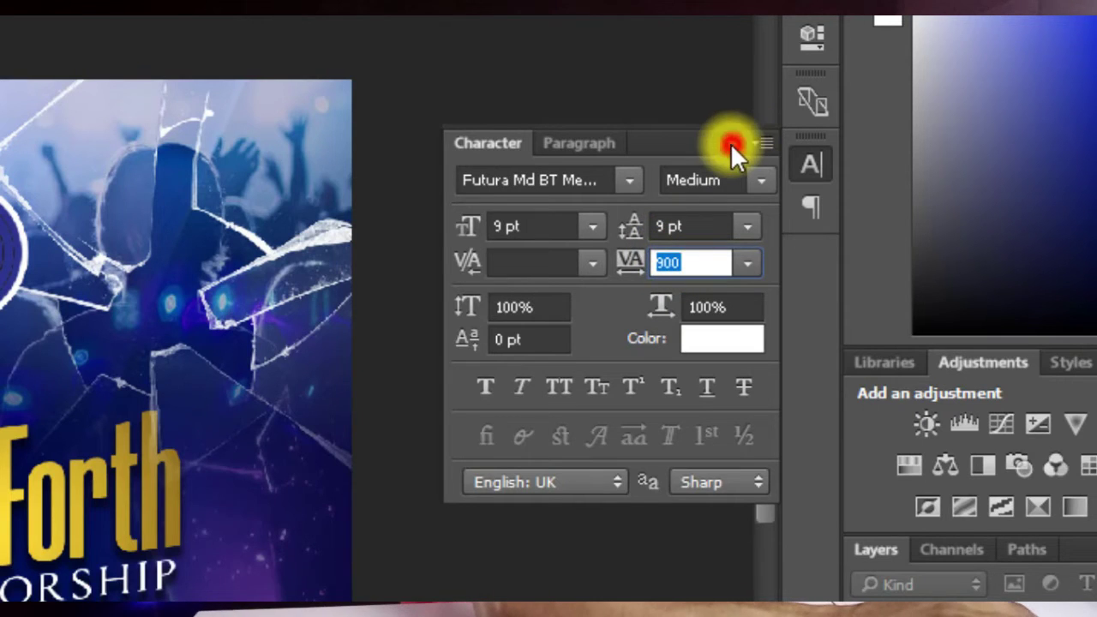
left_click(730, 143)
Step: Centre PRESENTS just below the logo on the flyer
left_click(13, 99)
left_click_drag(348, 304, 500, 282)
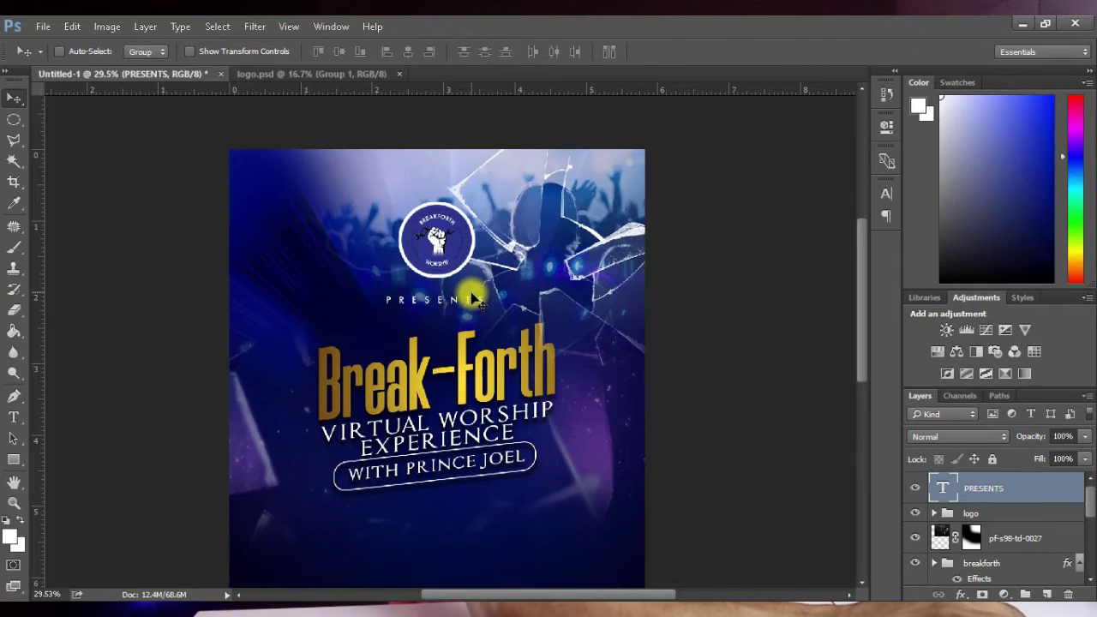
left_click_drag(467, 299, 471, 312)
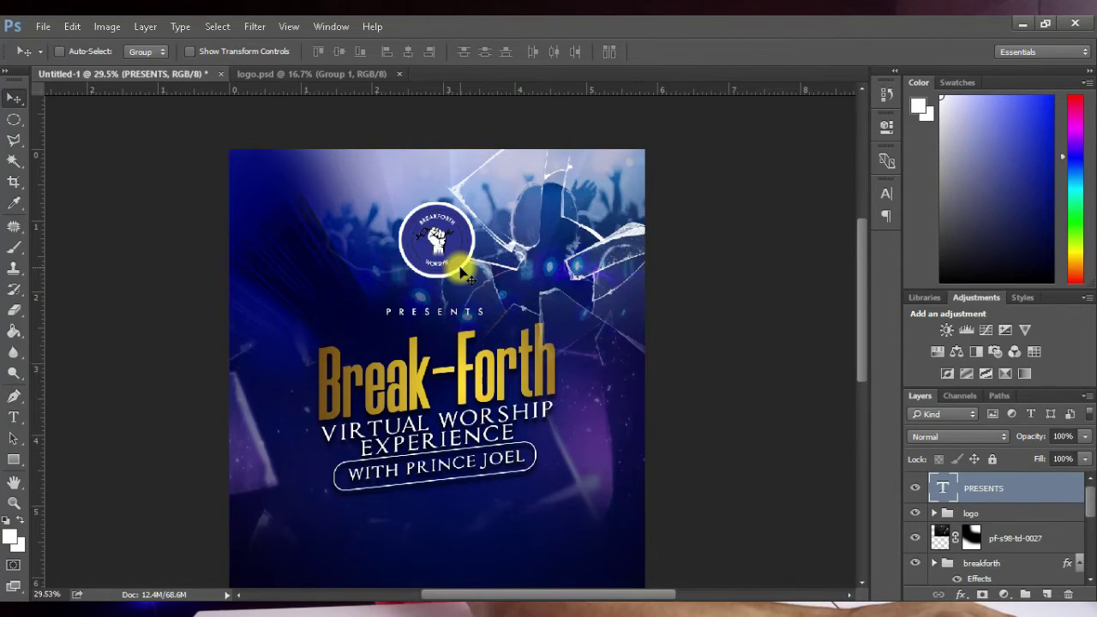
scroll(478, 288, "down", 5)
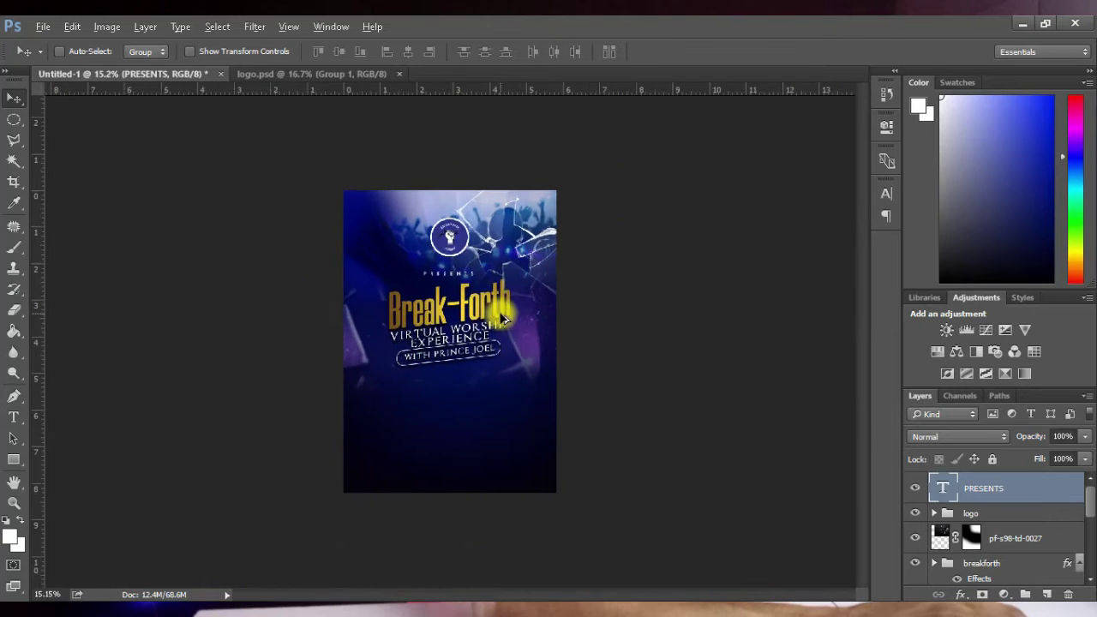
scroll(573, 306, "up", 3)
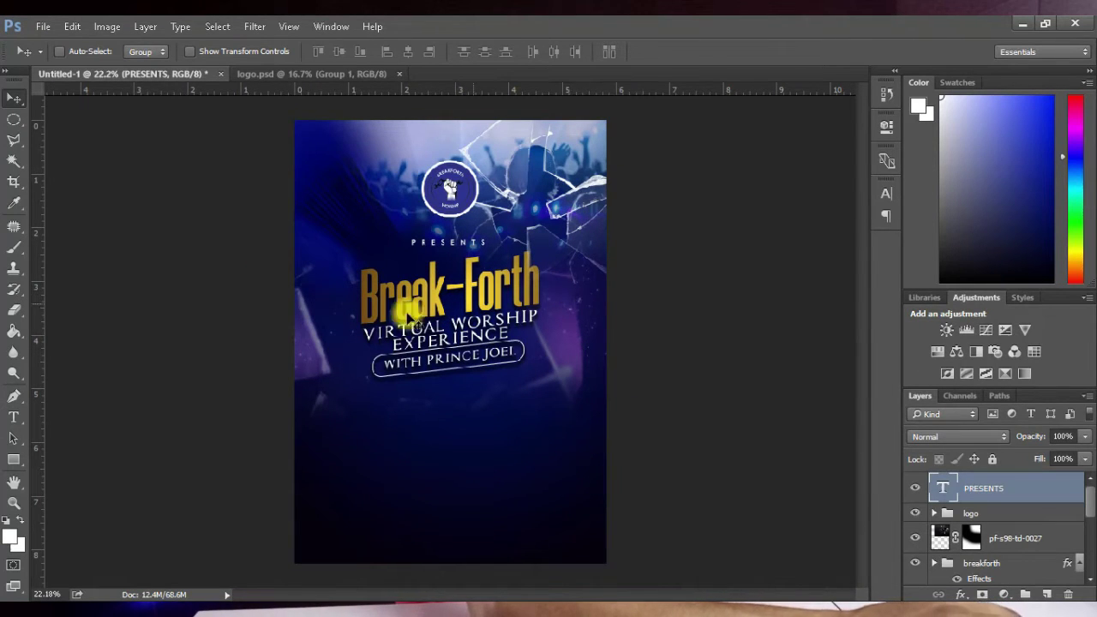
Step: Drag the lens flare image from the flyer images folder onto the canvas
key("alt+Tab")
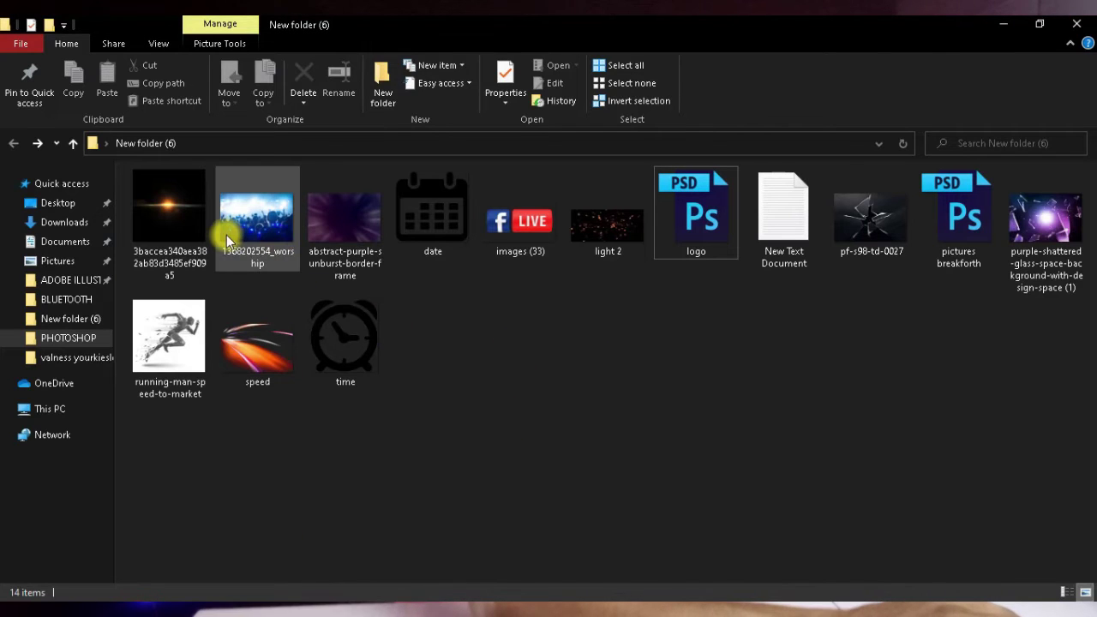
left_click(172, 227)
left_click_drag(175, 223, 470, 404)
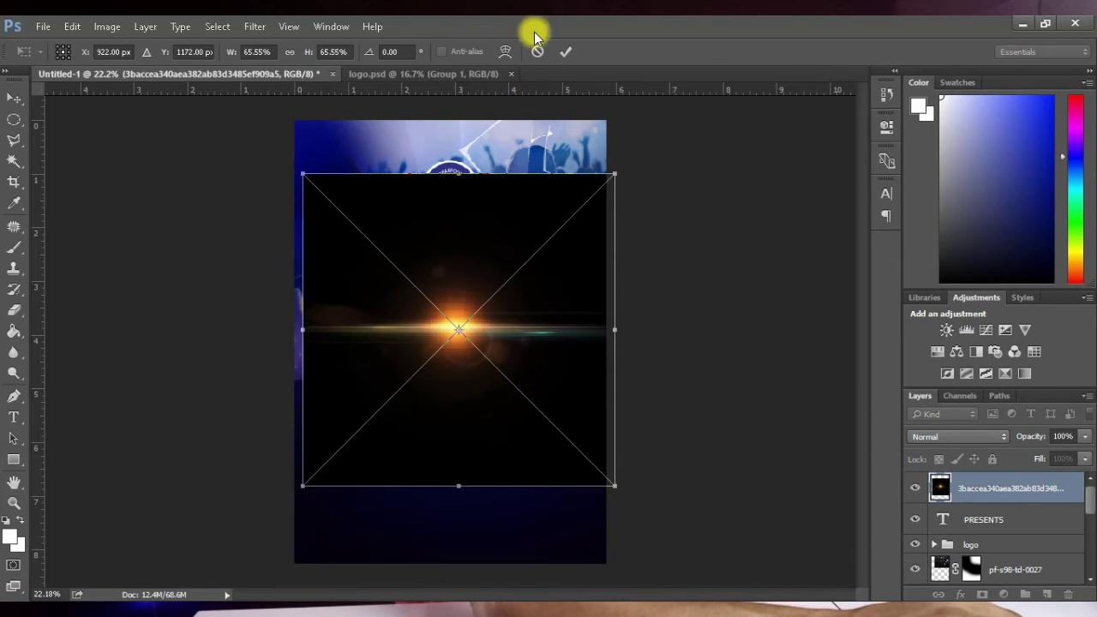
Step: Confirm the lens flare placement and set its blend mode to Screen
left_click(567, 53)
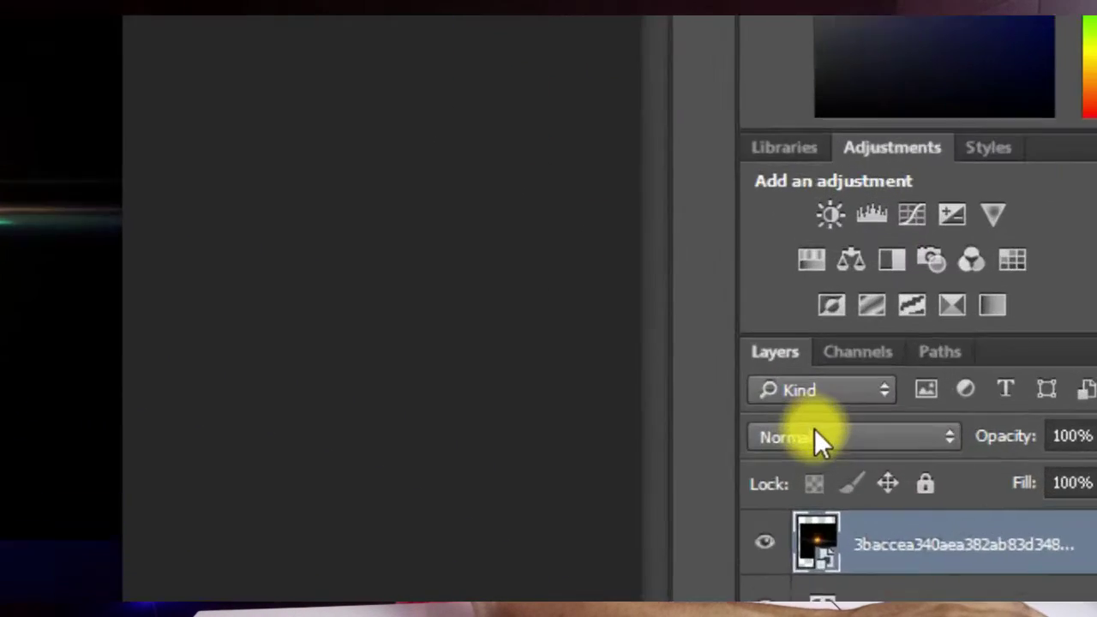
left_click(818, 438)
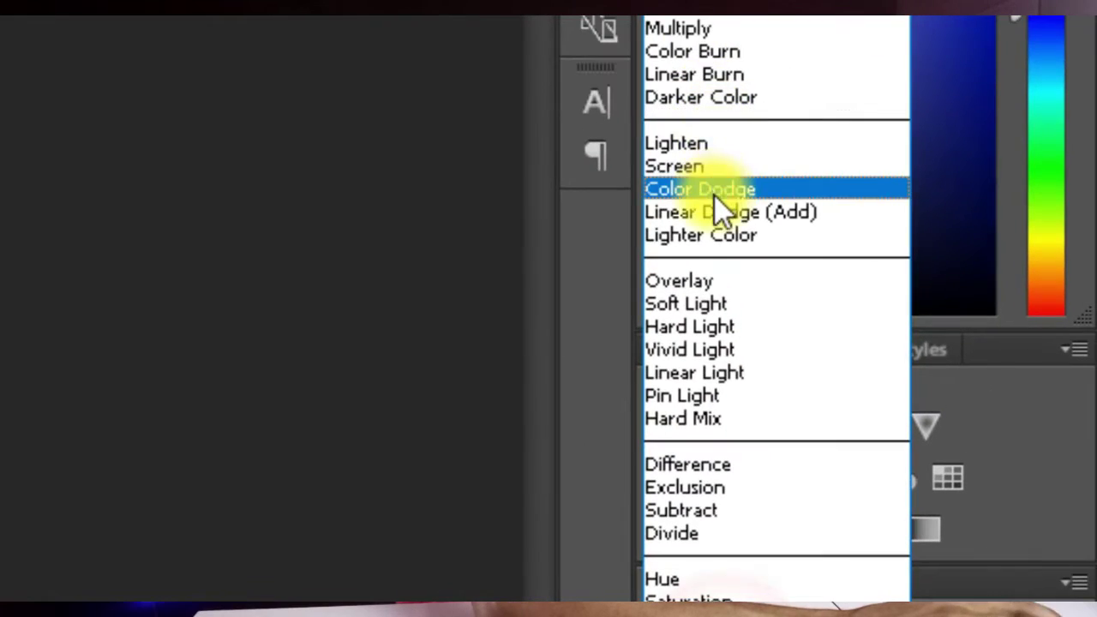
left_click(715, 187)
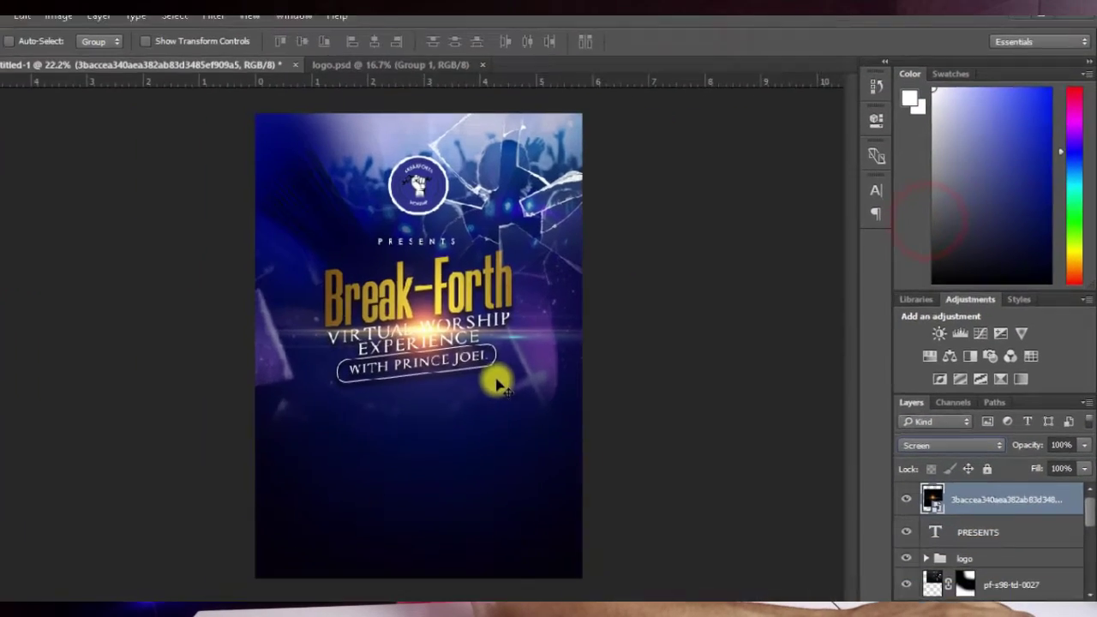
left_click_drag(525, 382, 549, 358)
Step: Scale the lens flare to about 48%, tilt it behind Break-Forth, then drag in the running-man image
key("ctrl+t")
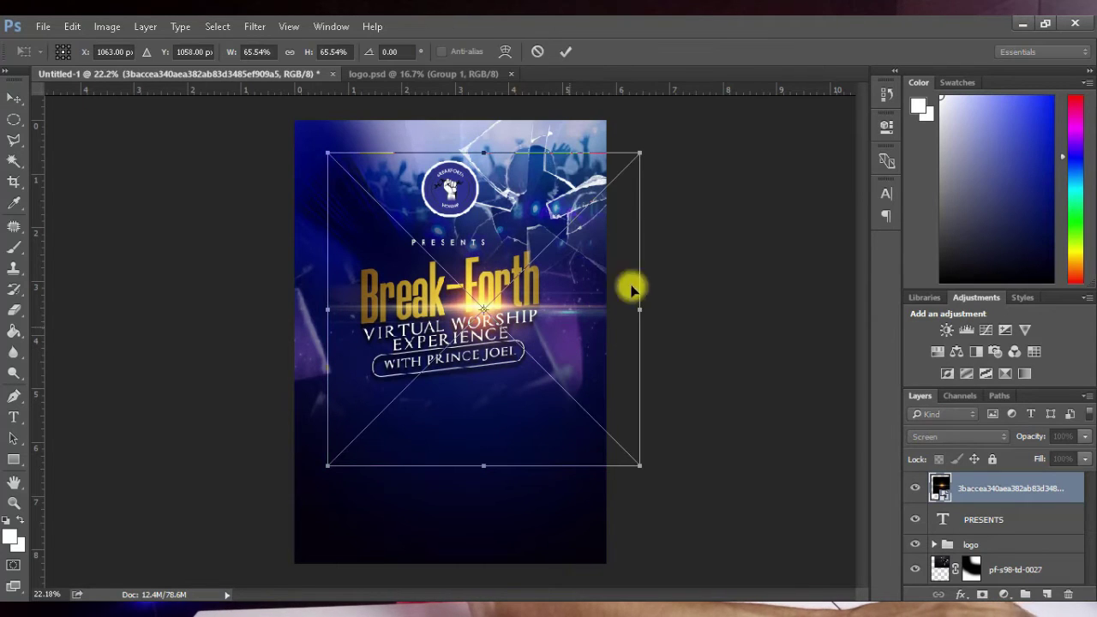
left_click_drag(639, 157, 562, 230)
left_click_drag(533, 426, 568, 361)
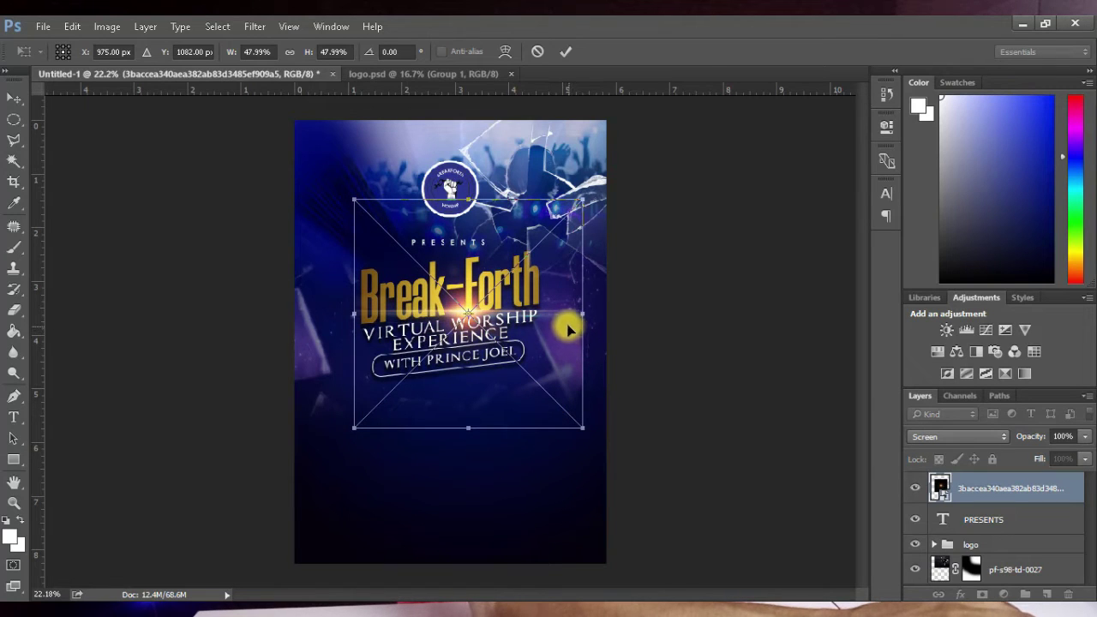
left_click_drag(582, 319, 581, 281)
left_click_drag(520, 296, 513, 310)
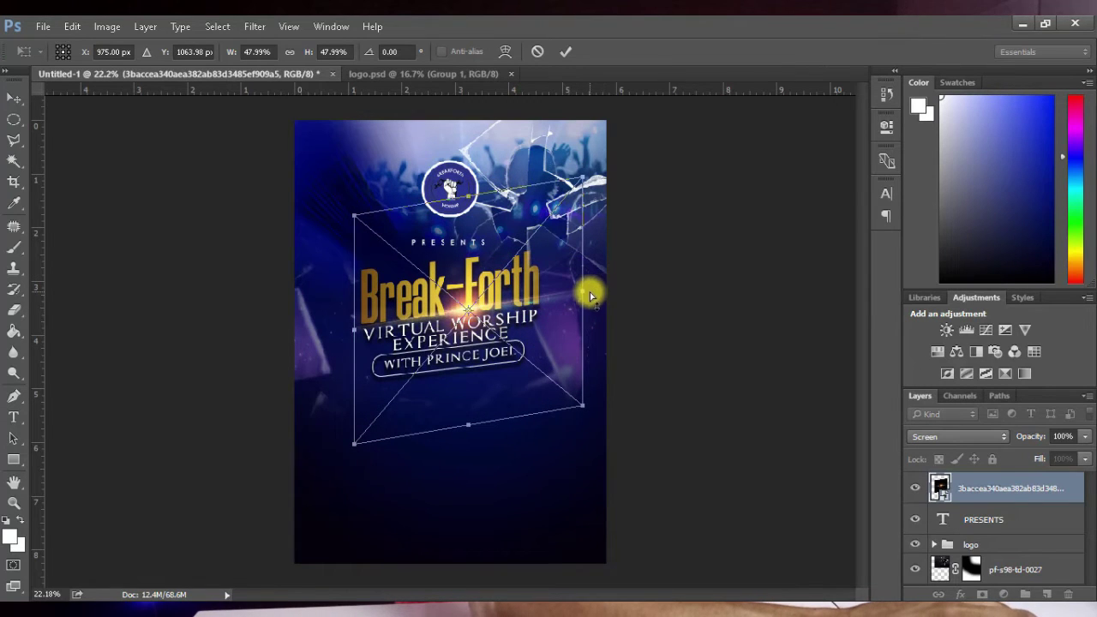
left_click_drag(591, 296, 519, 319)
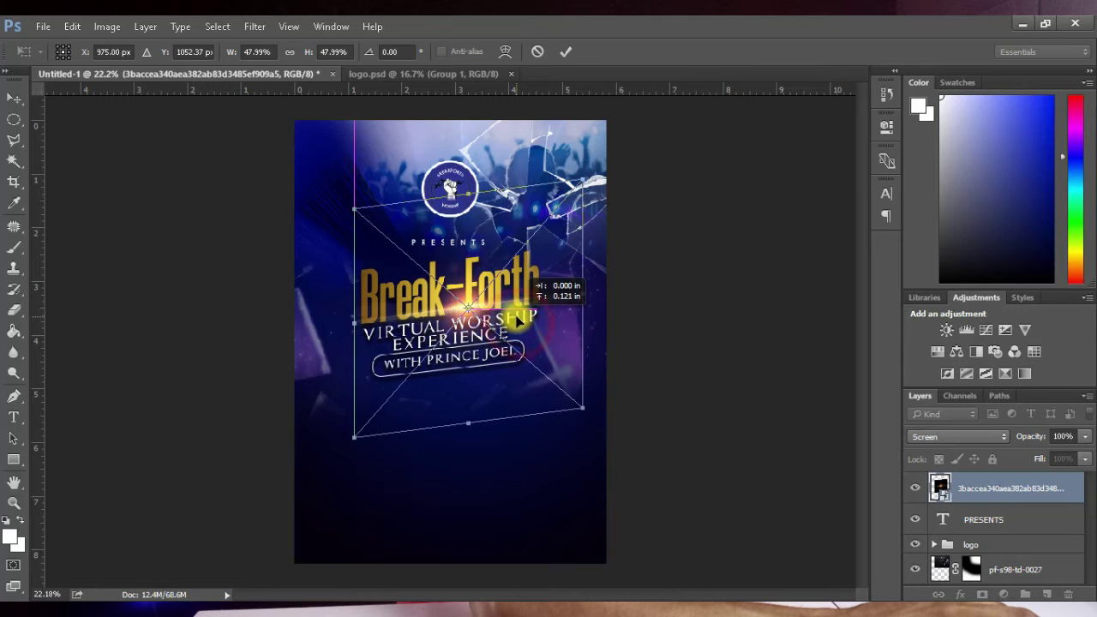
left_click(563, 52)
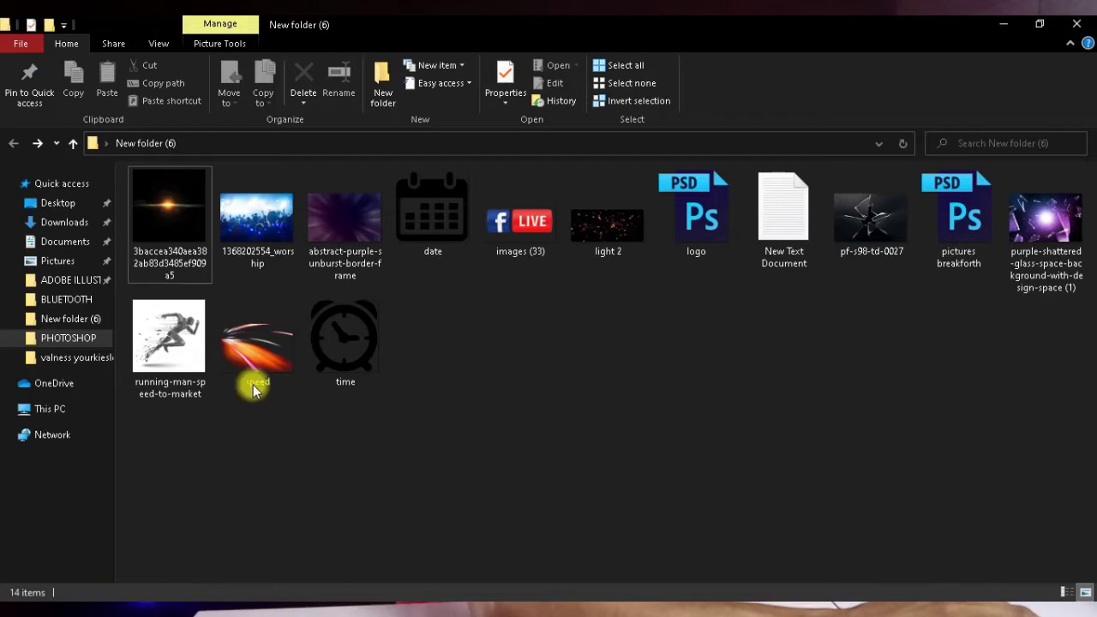
left_click(180, 378)
left_click_drag(292, 446, 438, 387)
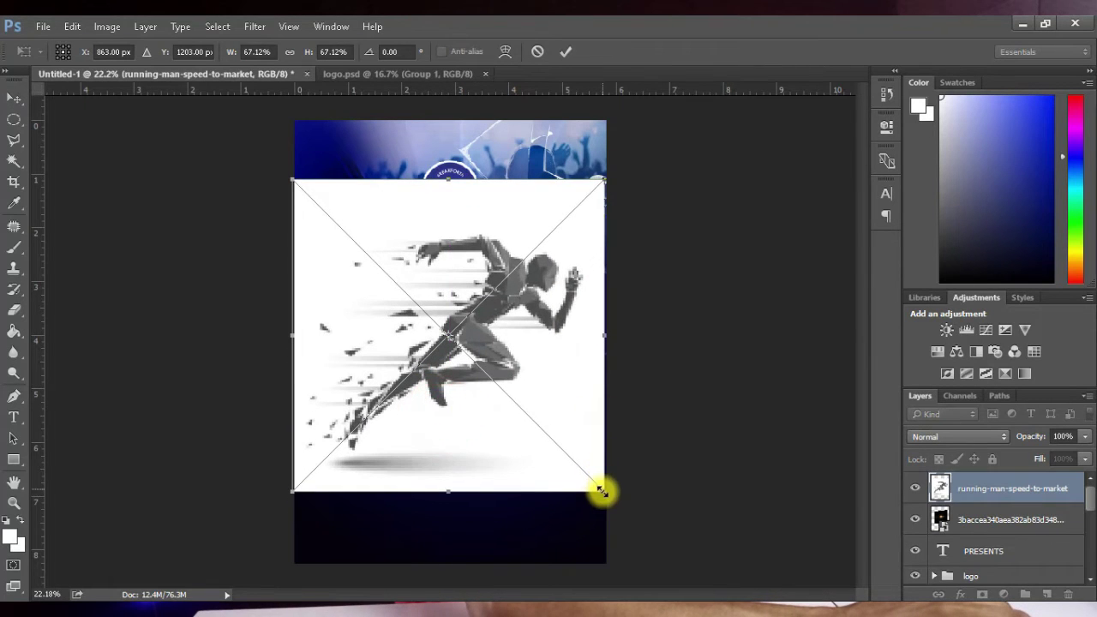
Step: Scale the running-man image to about 32% and move it up-left over the title
left_click_drag(602, 490, 473, 455)
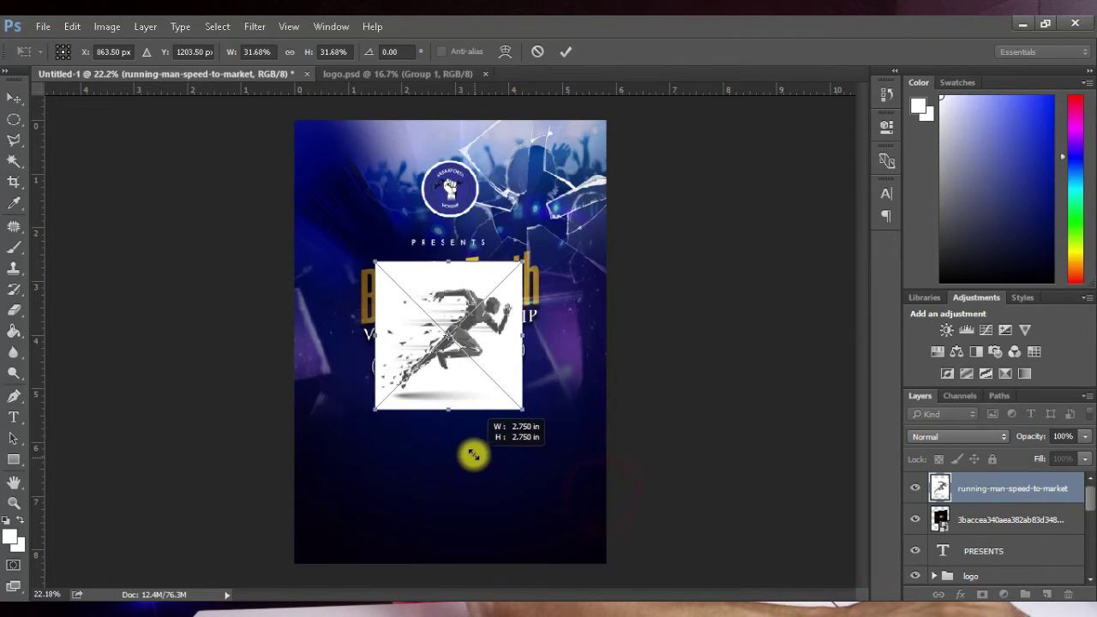
left_click(564, 52)
left_click_drag(469, 370, 465, 324)
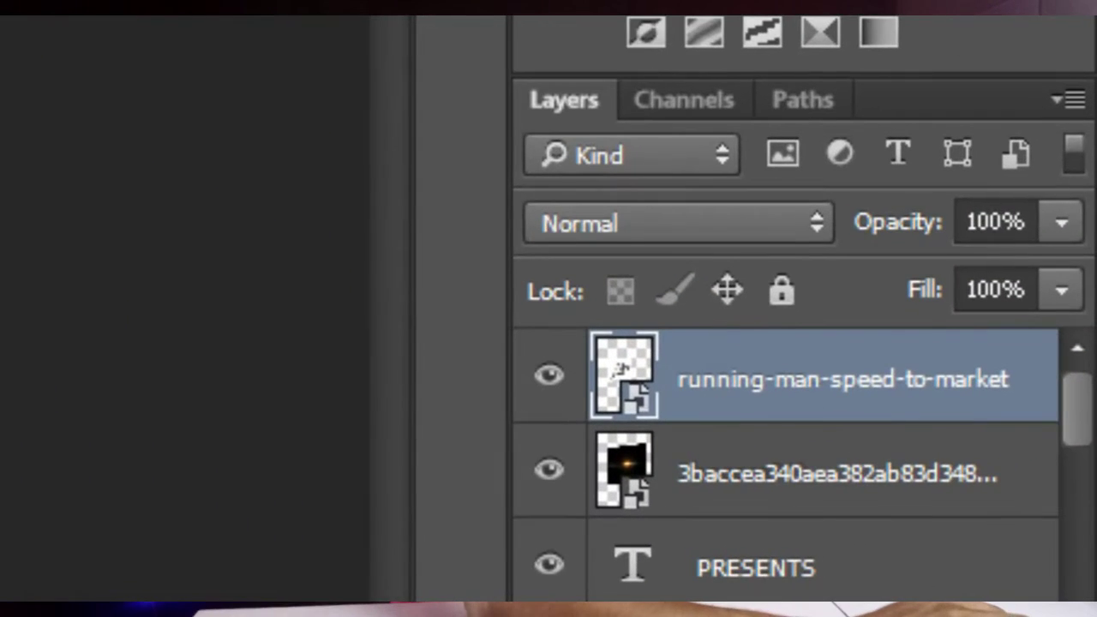
Step: Set the running-man layer's blend mode to Multiply and zoom in on the title
left_click(562, 225)
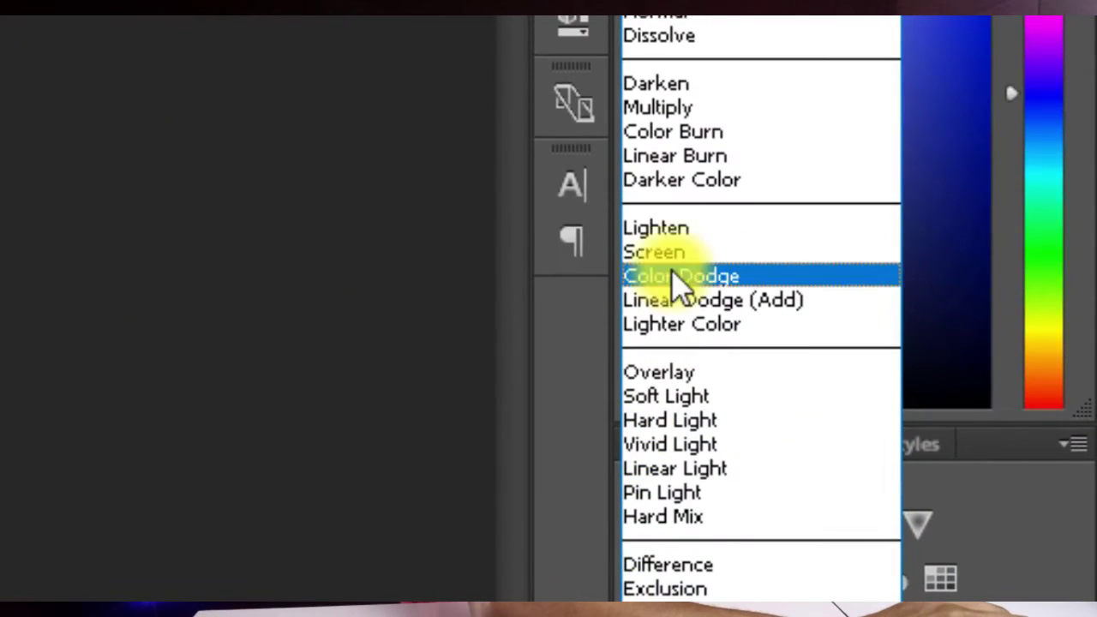
left_click(677, 108)
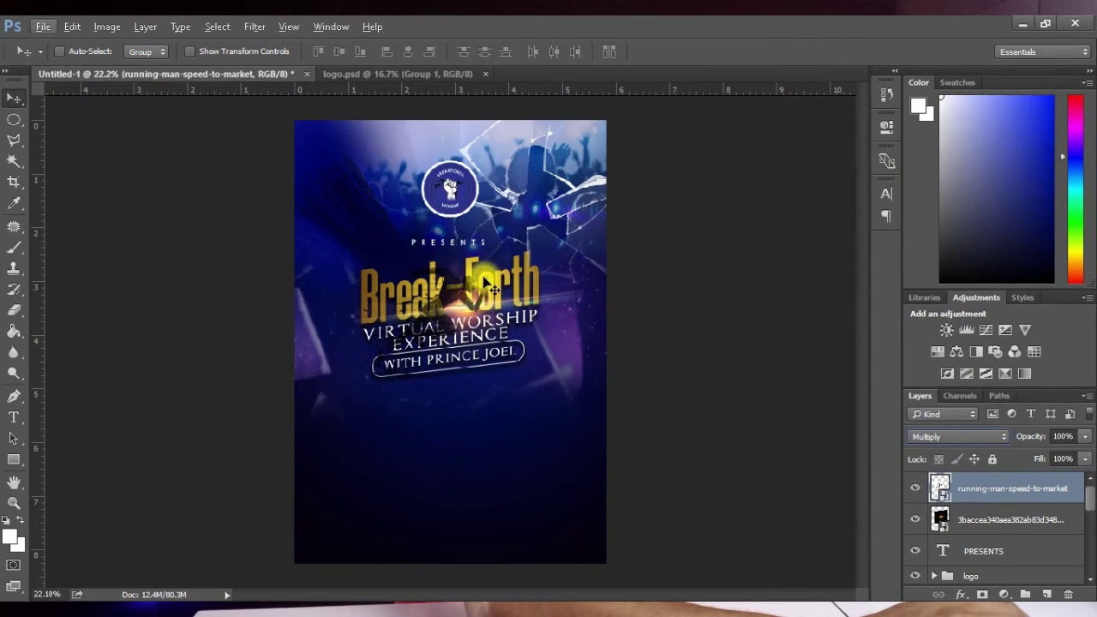
key("ctrl+plus")
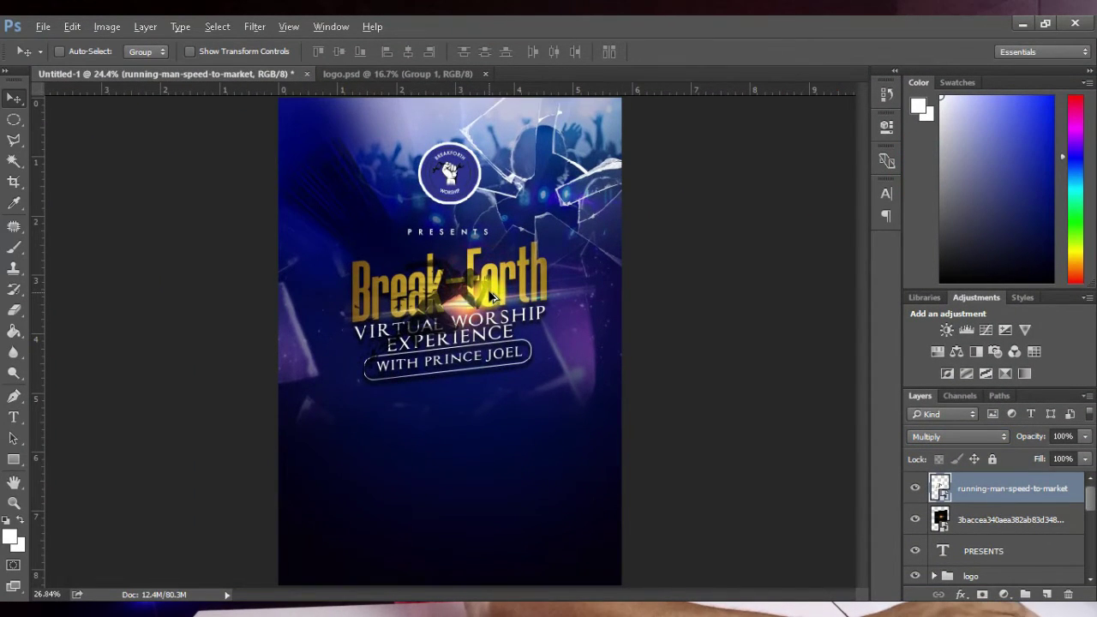
scroll(489, 291, "up", 5)
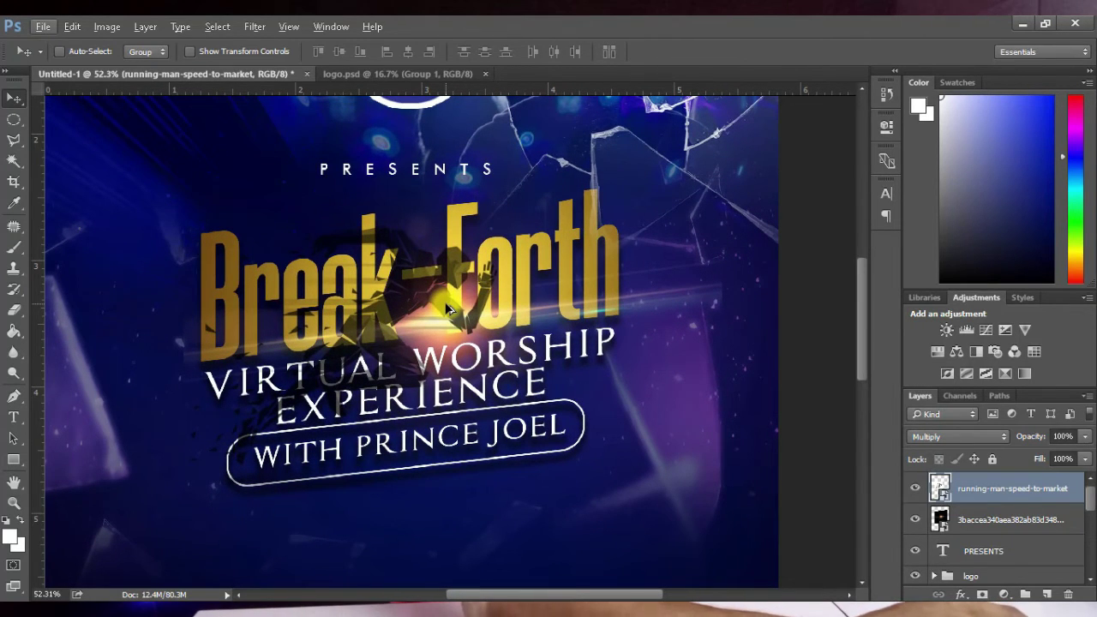
Step: Shrink the running man to about 11% and place it inside the Break lettering
key("ctrl+t")
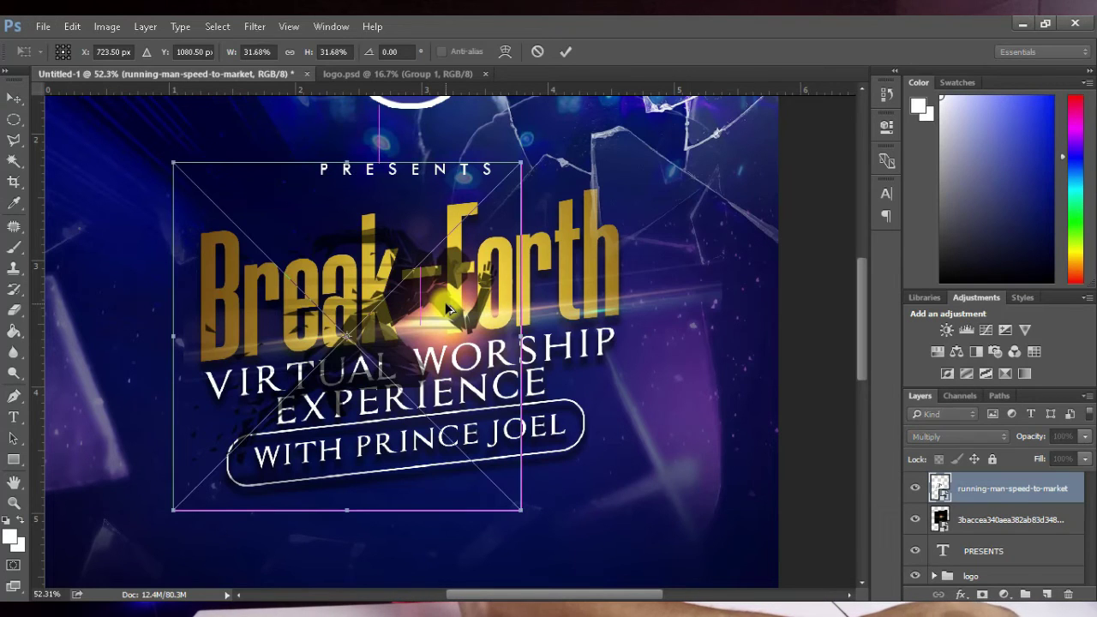
left_click_drag(517, 159, 419, 265)
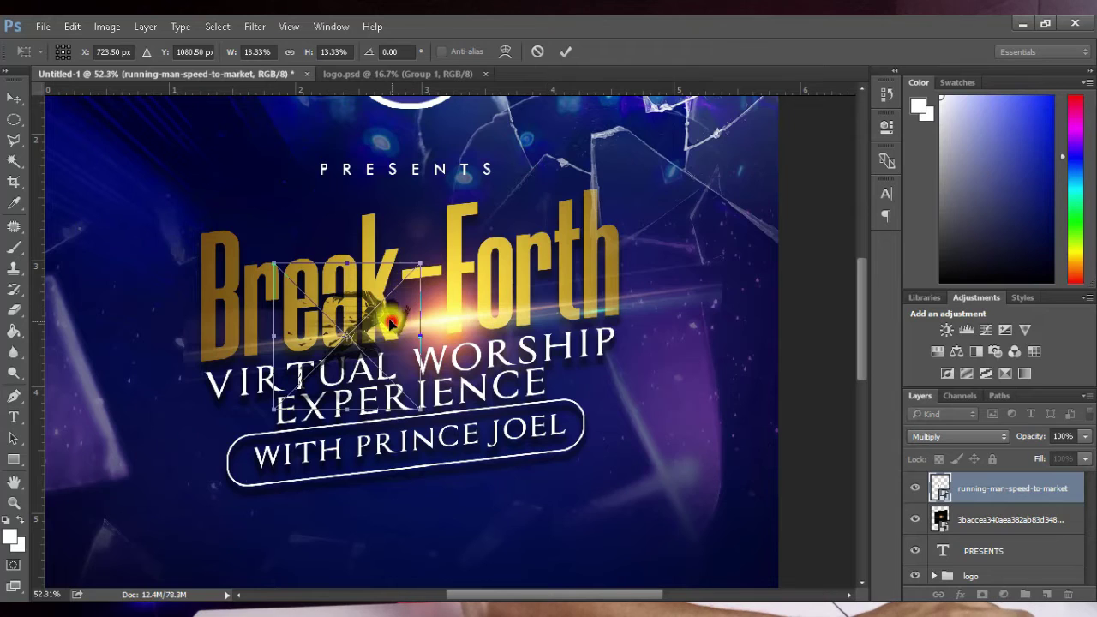
left_click_drag(390, 323, 376, 301)
left_click_drag(401, 244, 392, 254)
left_click_drag(353, 310, 352, 316)
left_click(569, 53)
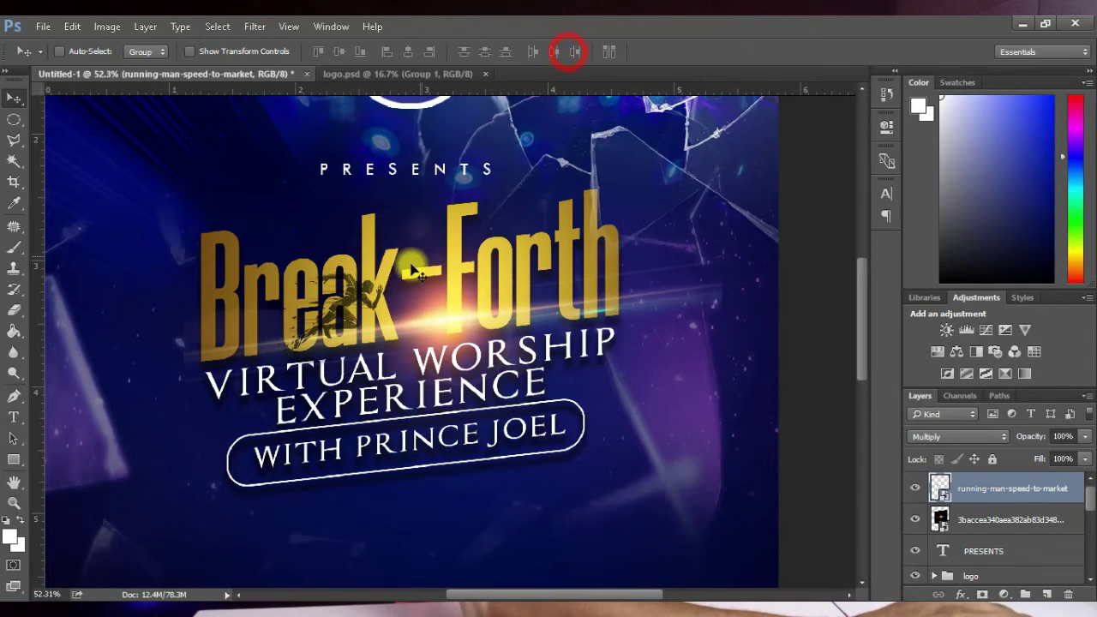
Step: Drag the speed light image from the folder into the flyer and move it left
key("ctrl+0")
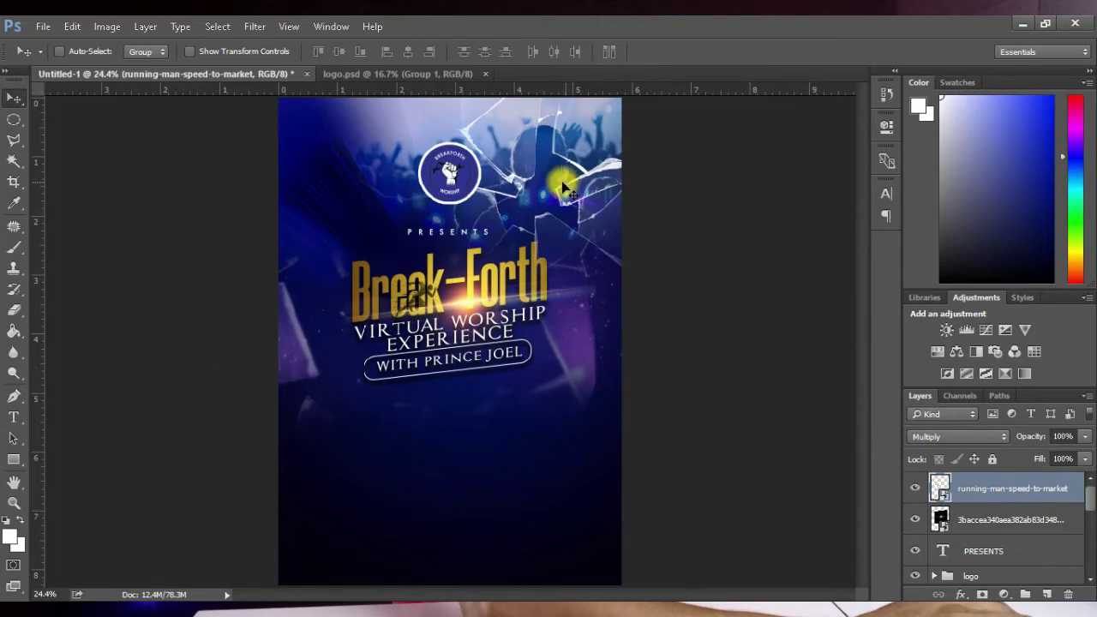
key("alt+Tab")
left_click(276, 368)
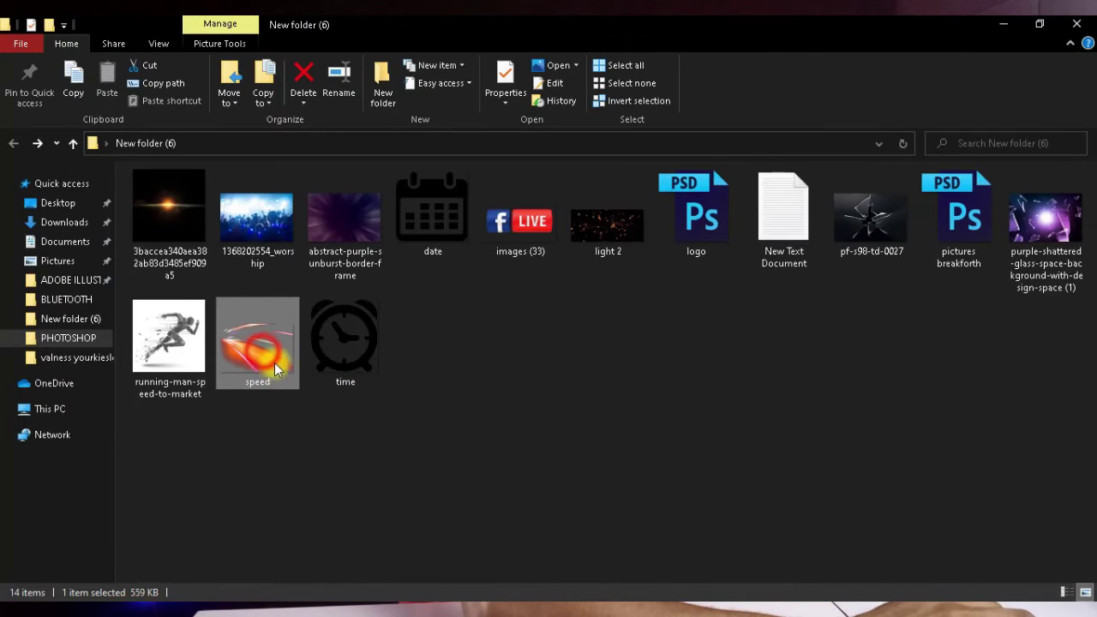
left_click_drag(266, 360, 321, 321)
left_click_drag(451, 400, 389, 411)
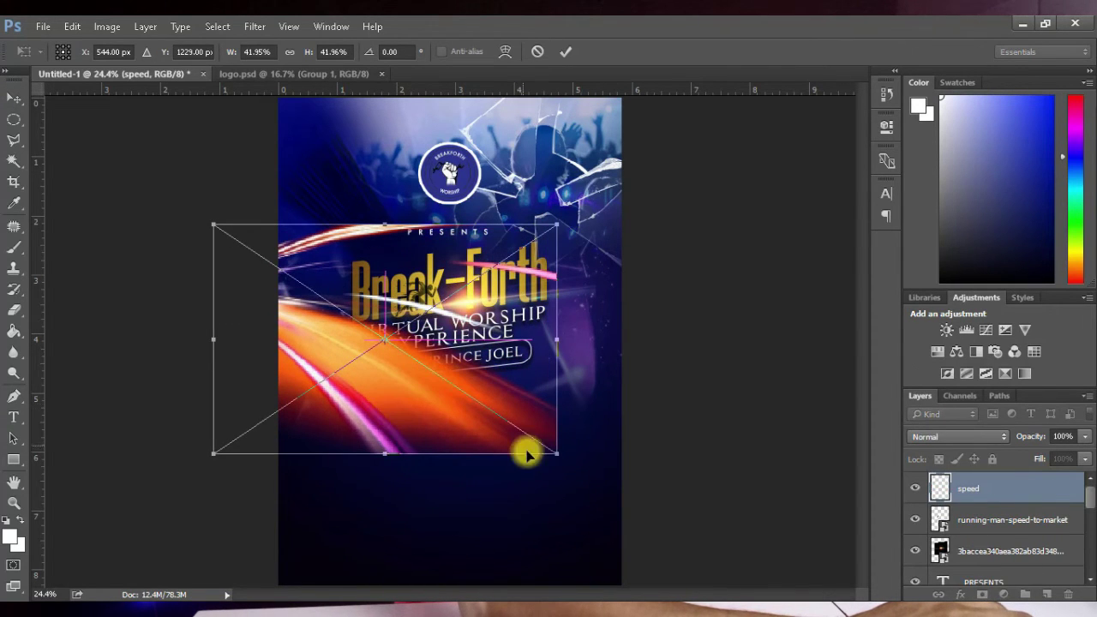
Step: Scale the orange speed image to about 26% over the title's left side and commit
left_click_drag(557, 457, 446, 392)
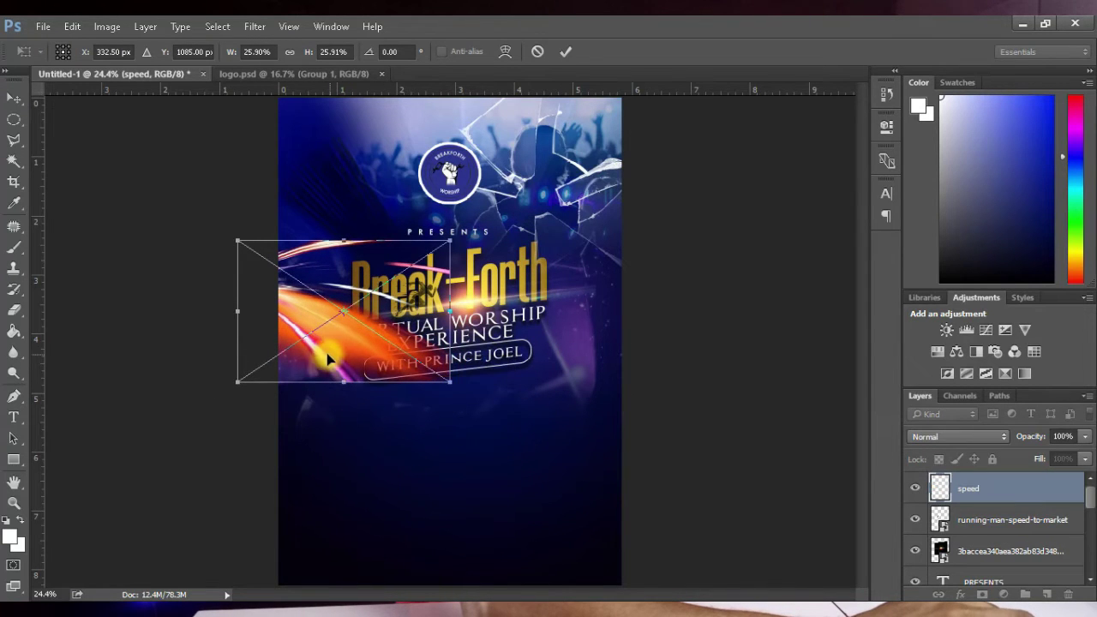
left_click_drag(328, 357, 327, 361)
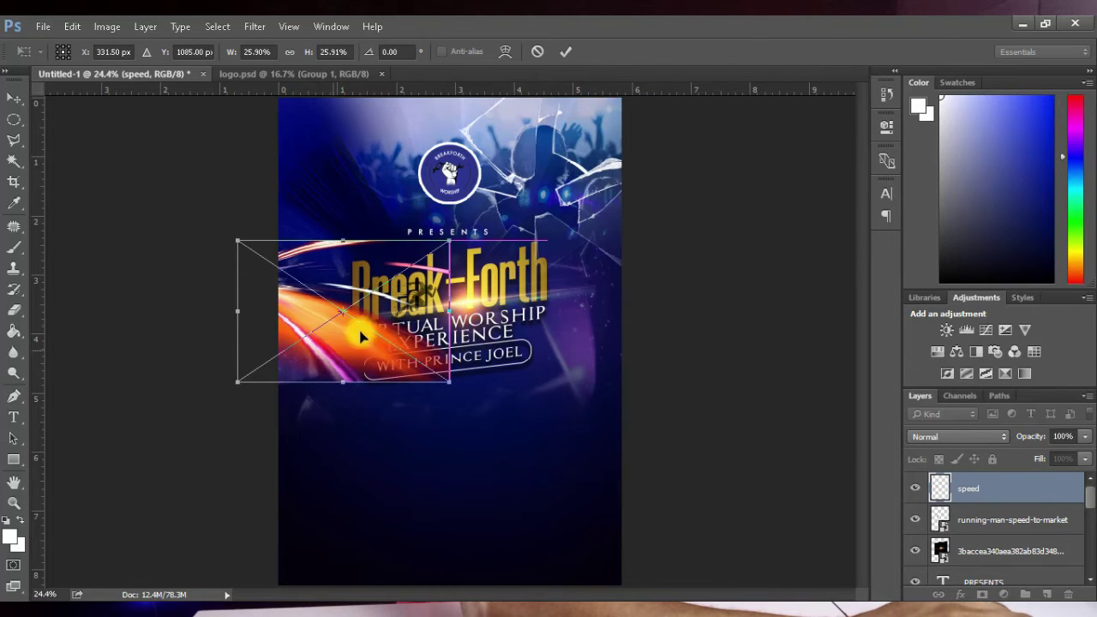
left_click(566, 52)
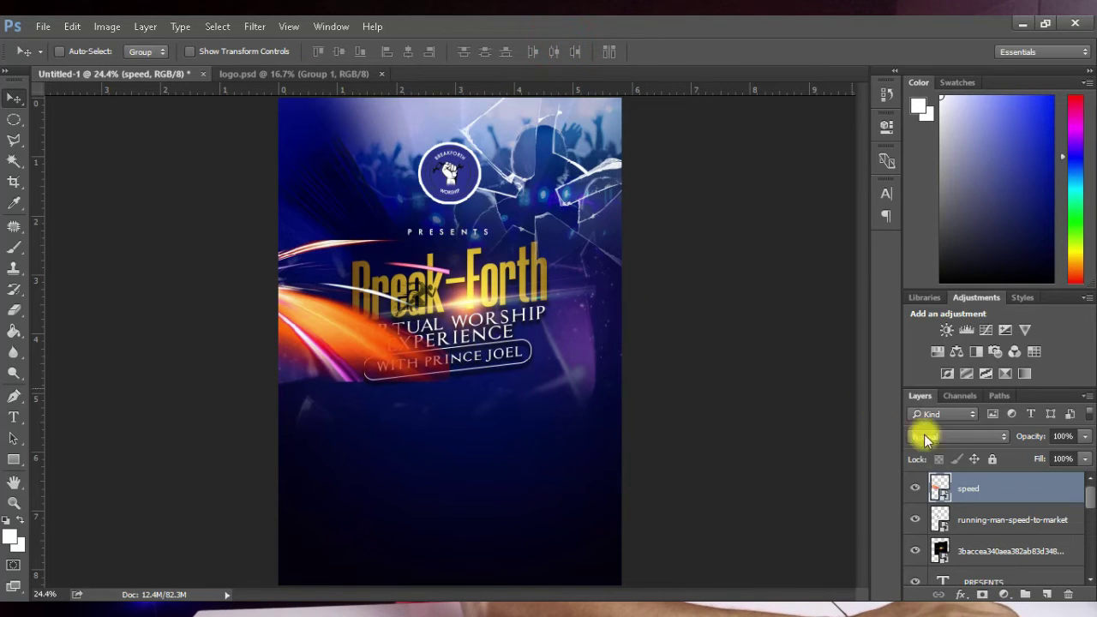
Step: Add a layer mask to the speed streak and paint out its lower-left and top-left parts
left_click(983, 593)
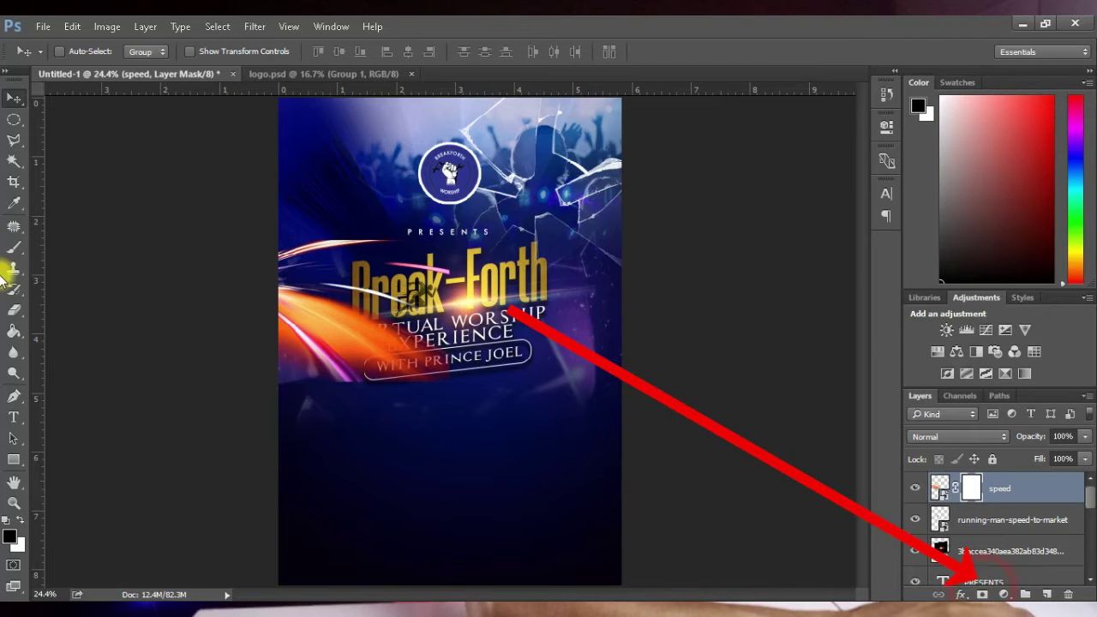
left_click(14, 248)
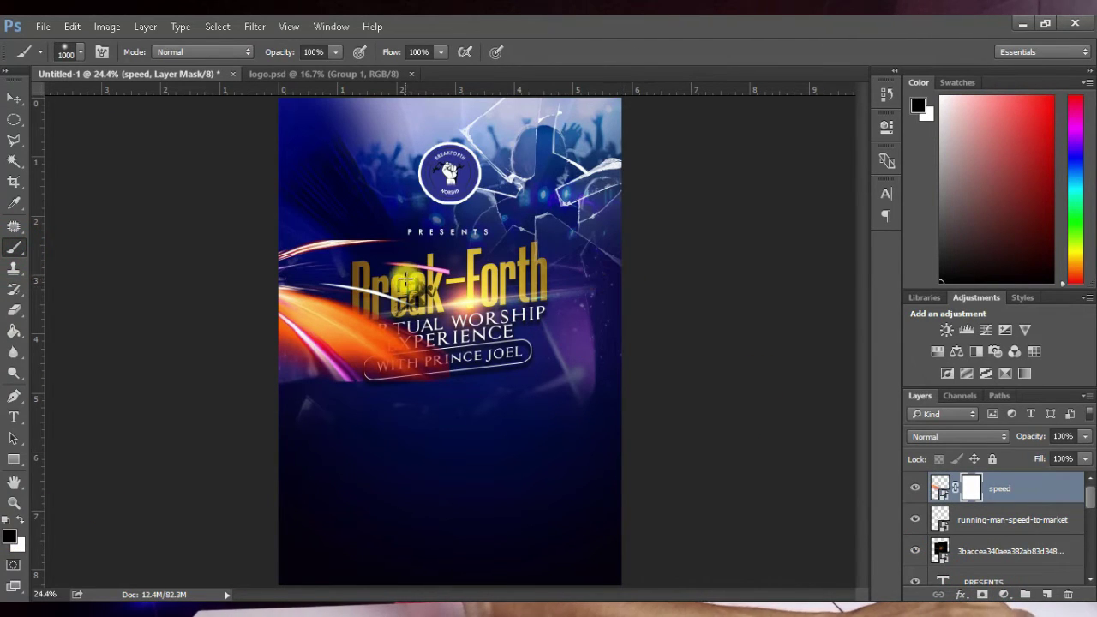
key("bracketleft")
left_click(434, 405)
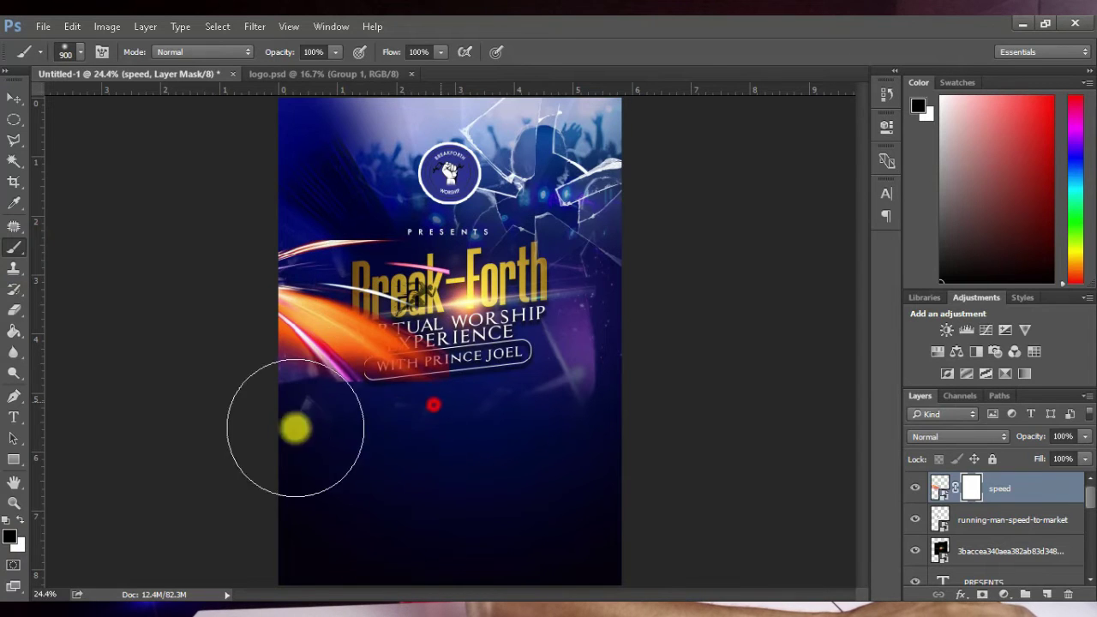
mouse_move(296, 428)
left_mouse_down()
mouse_move(325, 431)
mouse_move(252, 399)
mouse_move(400, 416)
mouse_move(392, 380)
mouse_move(416, 387)
mouse_move(467, 300)
left_mouse_up()
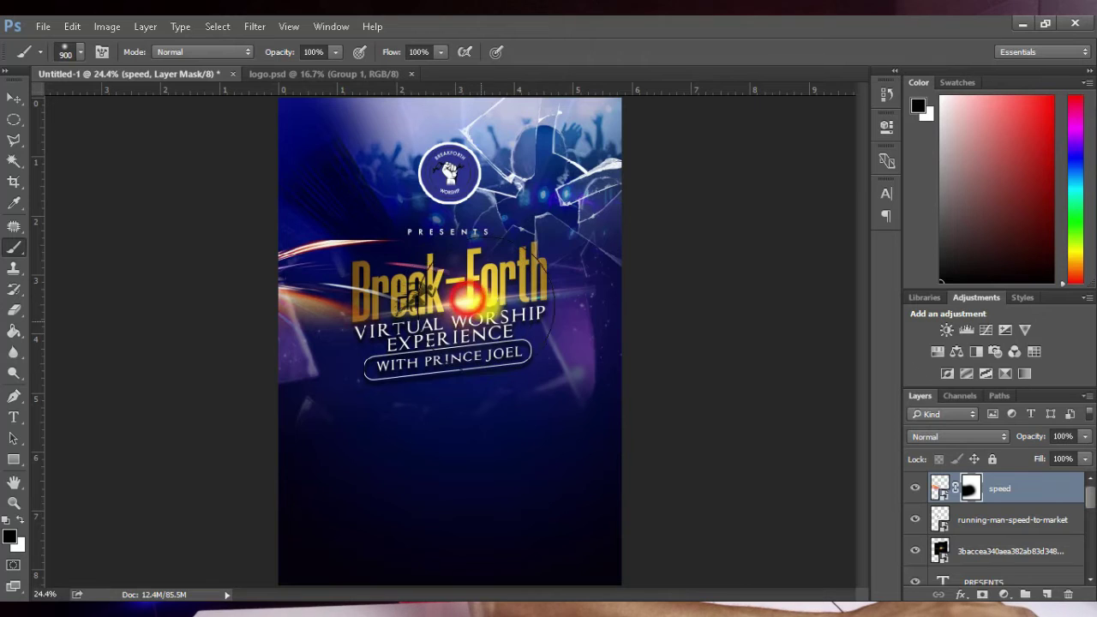
left_click_drag(424, 240, 328, 174)
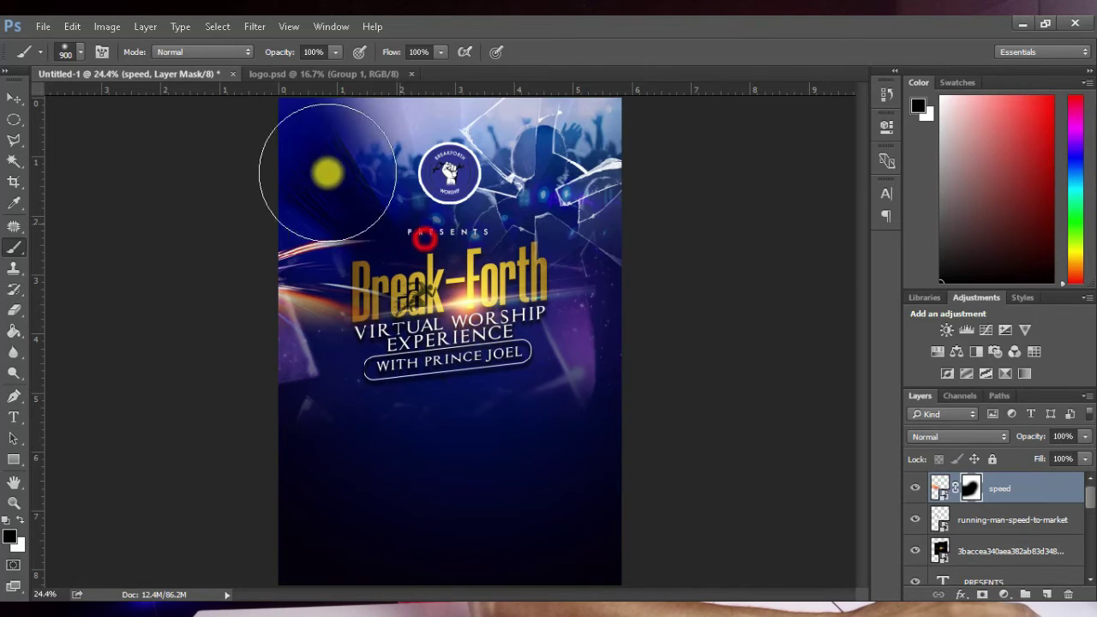
mouse_move(206, 328)
left_mouse_down()
mouse_move(268, 414)
mouse_move(407, 455)
mouse_move(323, 451)
left_mouse_up()
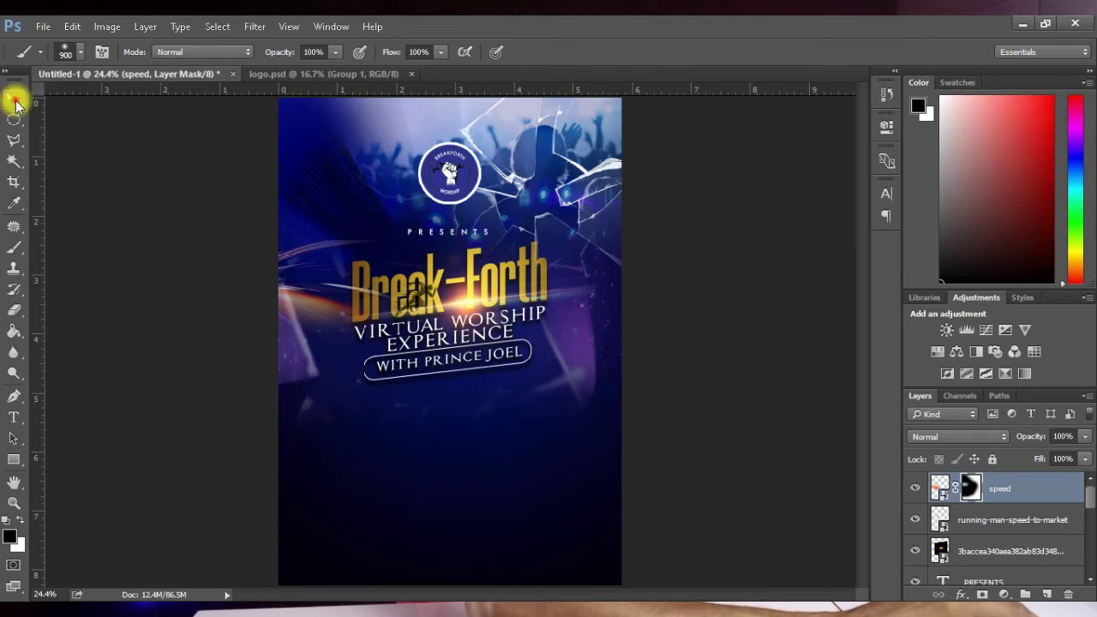
Step: Reposition the speed streak and drag the light 2 sparks image onto the flyer
left_click(15, 103)
left_click_drag(317, 316, 336, 322)
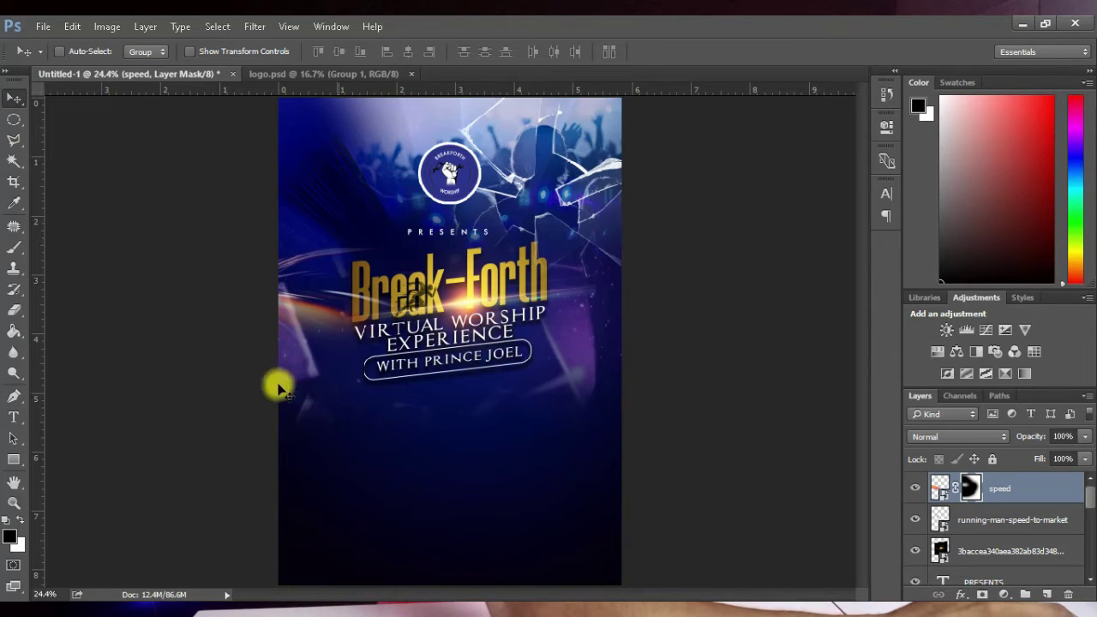
left_click(722, 220)
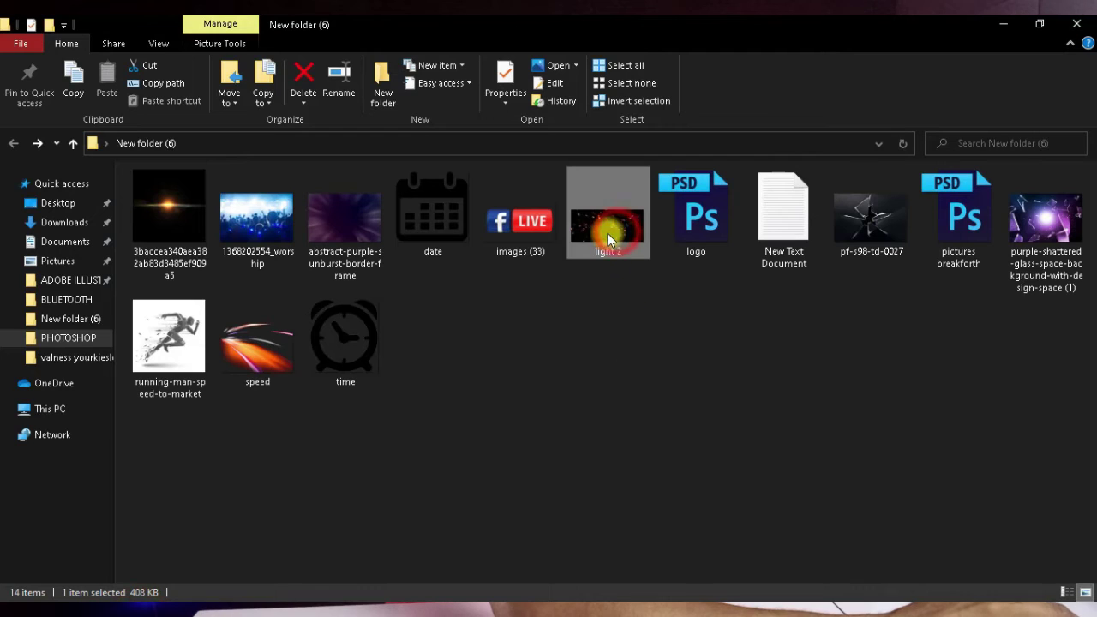
left_click_drag(607, 233, 474, 339)
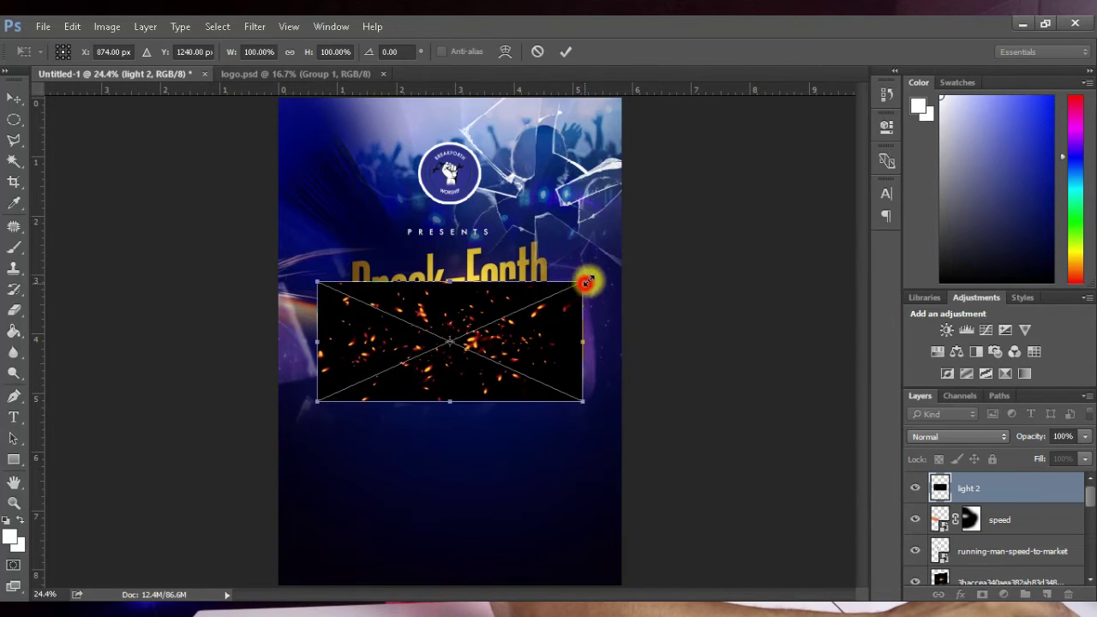
Step: Enlarge the light 2 sparks to about 127% over the title and commit
left_click_drag(586, 281, 634, 252)
left_click_drag(554, 326, 538, 316)
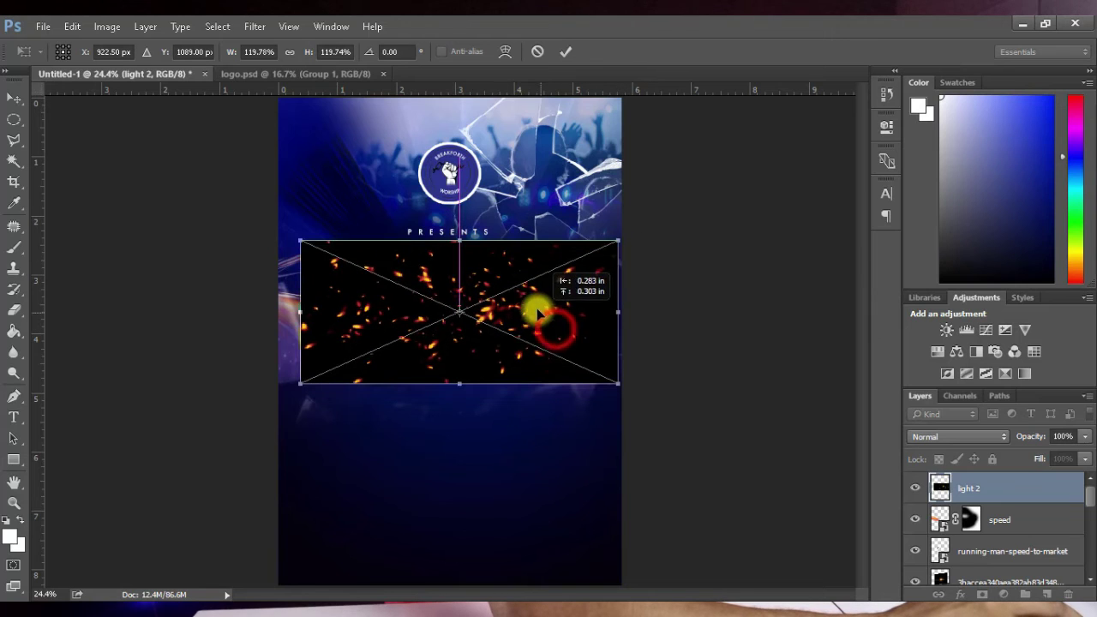
left_click_drag(622, 385, 625, 387)
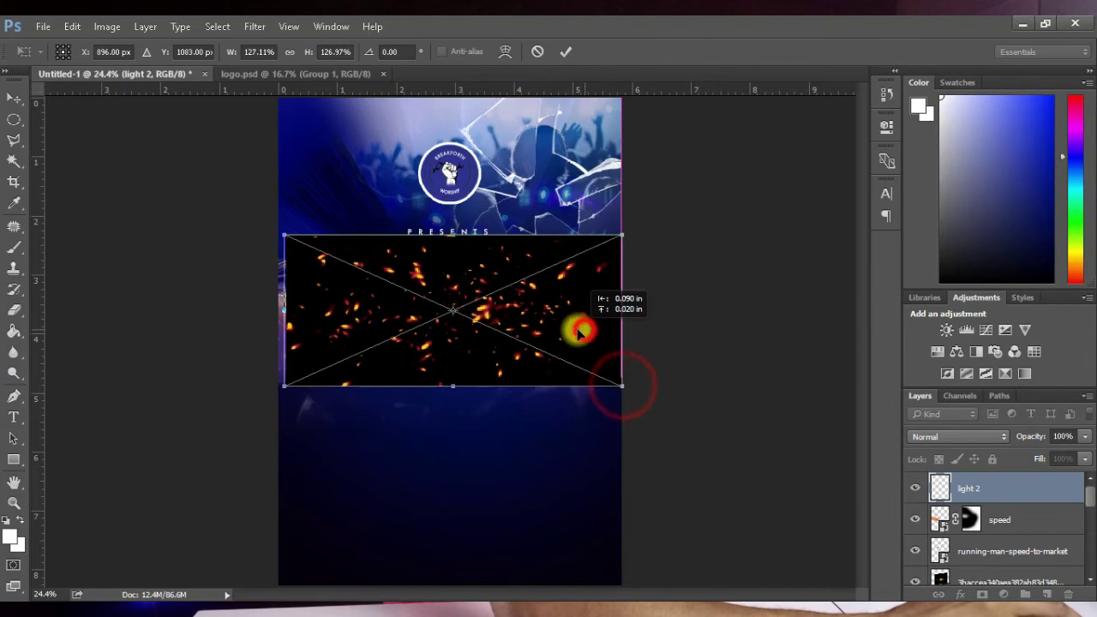
left_click_drag(580, 328, 565, 321)
left_click(566, 51)
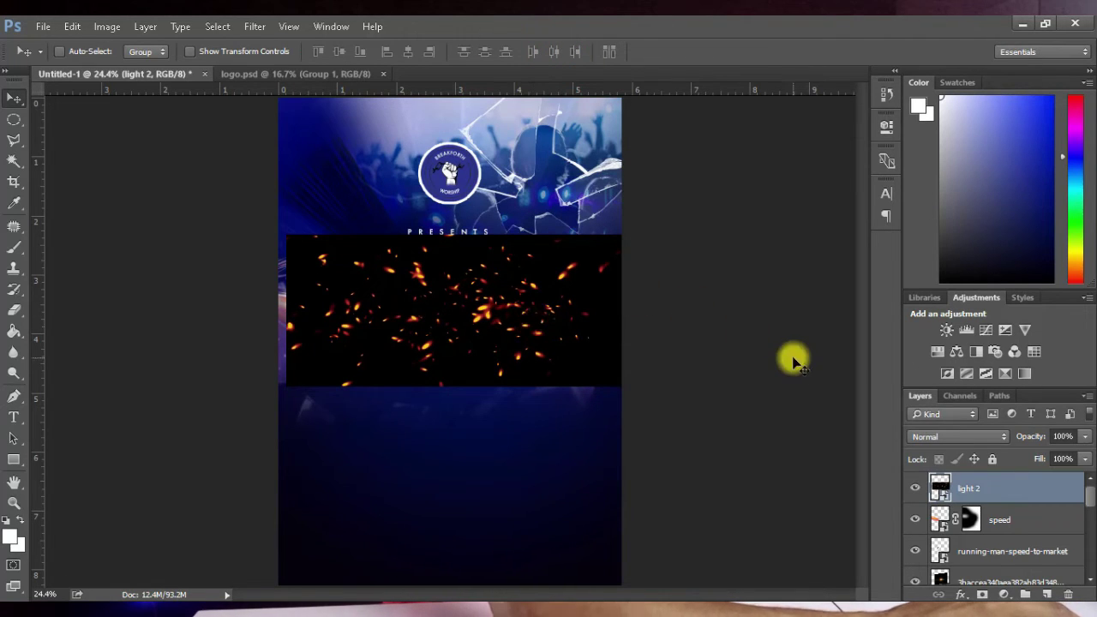
Step: Set the sparks layer to Screen blend mode and nudge it into place
left_click(969, 437)
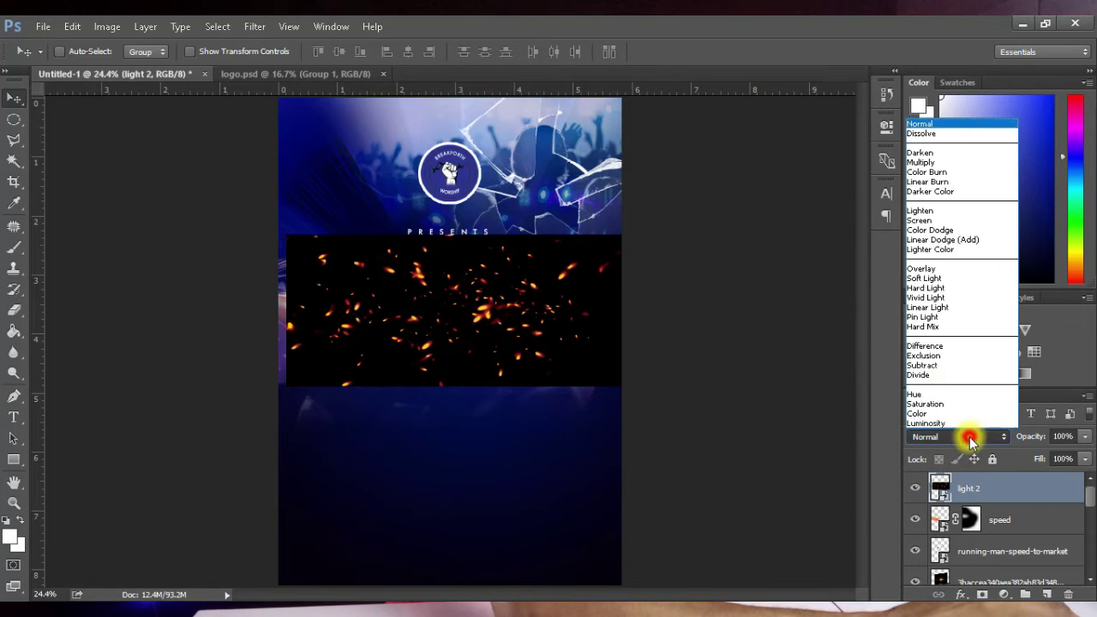
left_click(931, 221)
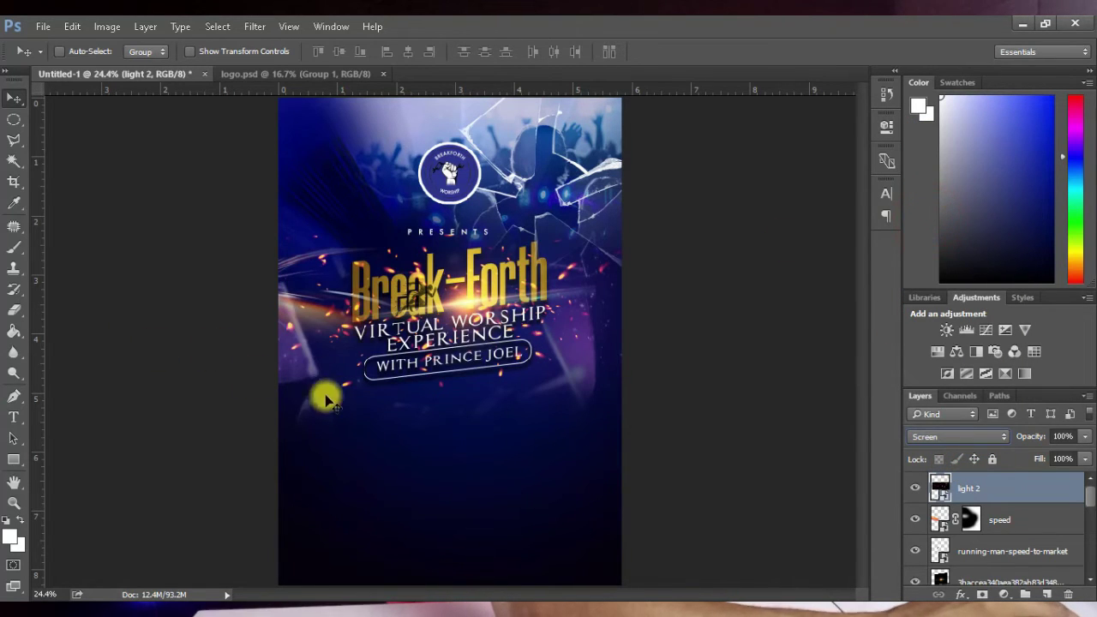
left_click_drag(625, 322, 593, 318)
Step: Mask the light 2 layer and paint black over stray sparks around the Break-Forth title
left_click(982, 594)
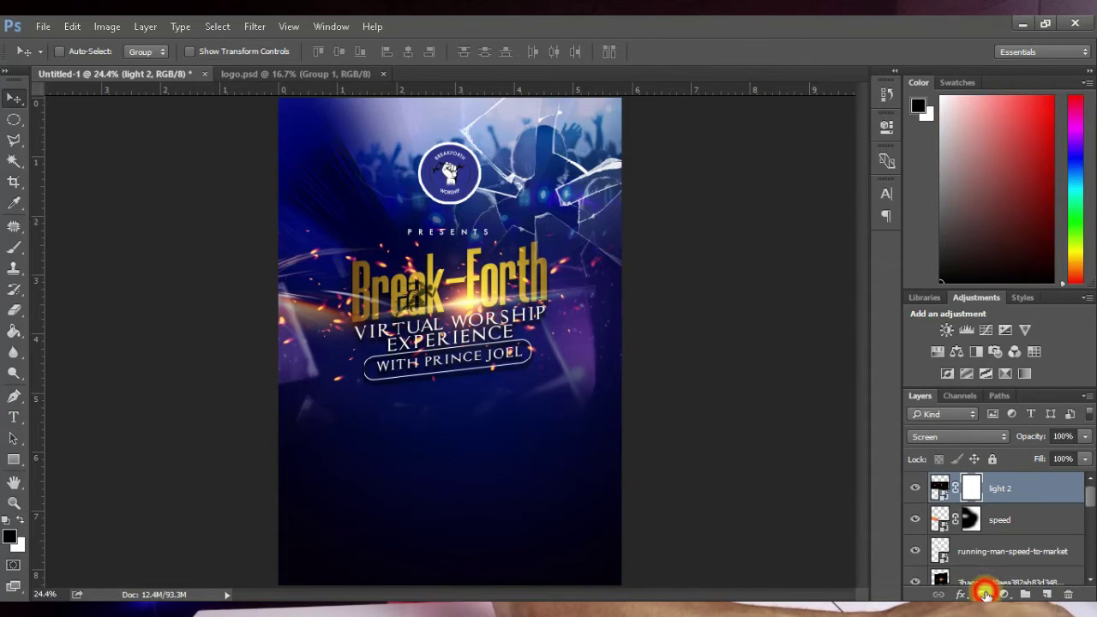
left_click(19, 248)
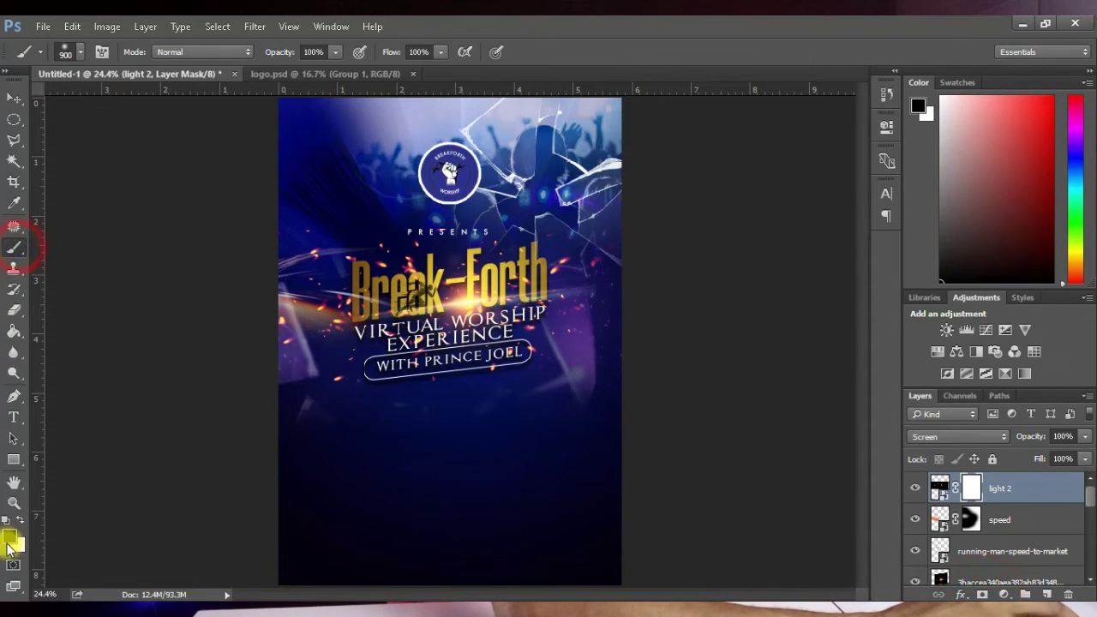
mouse_move(338, 421)
left_mouse_down()
mouse_move(403, 342)
mouse_move(452, 306)
mouse_move(413, 296)
left_mouse_up()
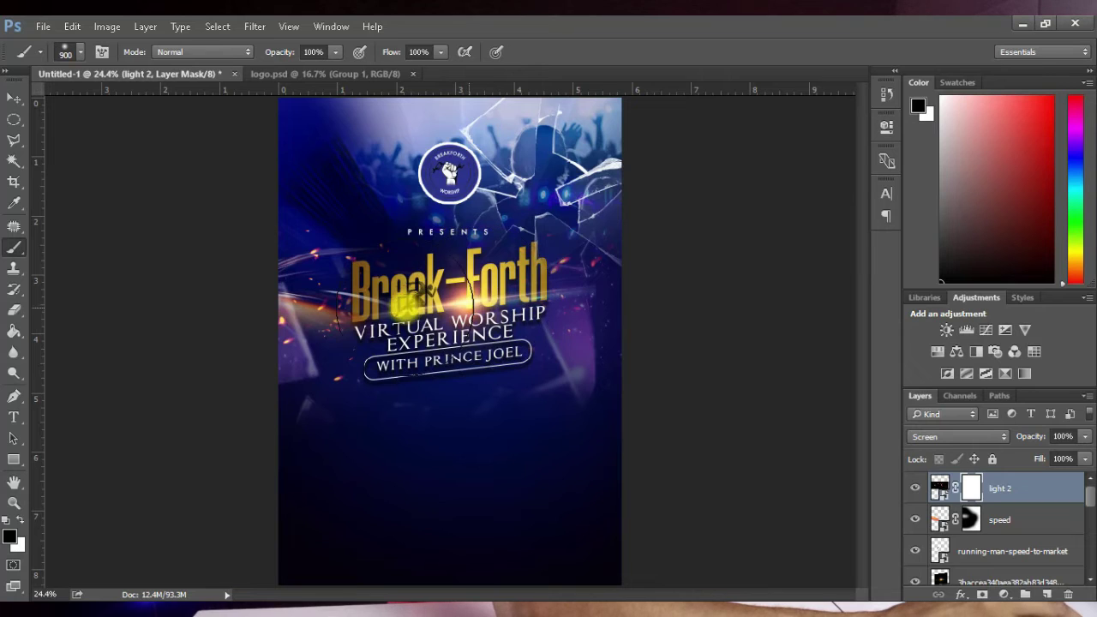
left_click(446, 313)
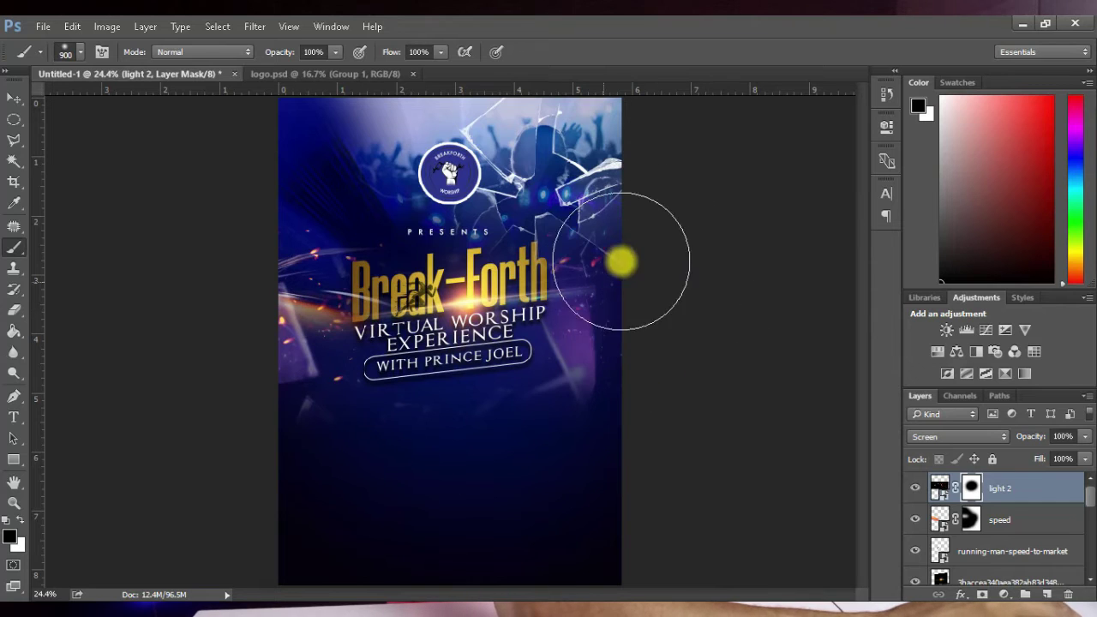
left_click(15, 98)
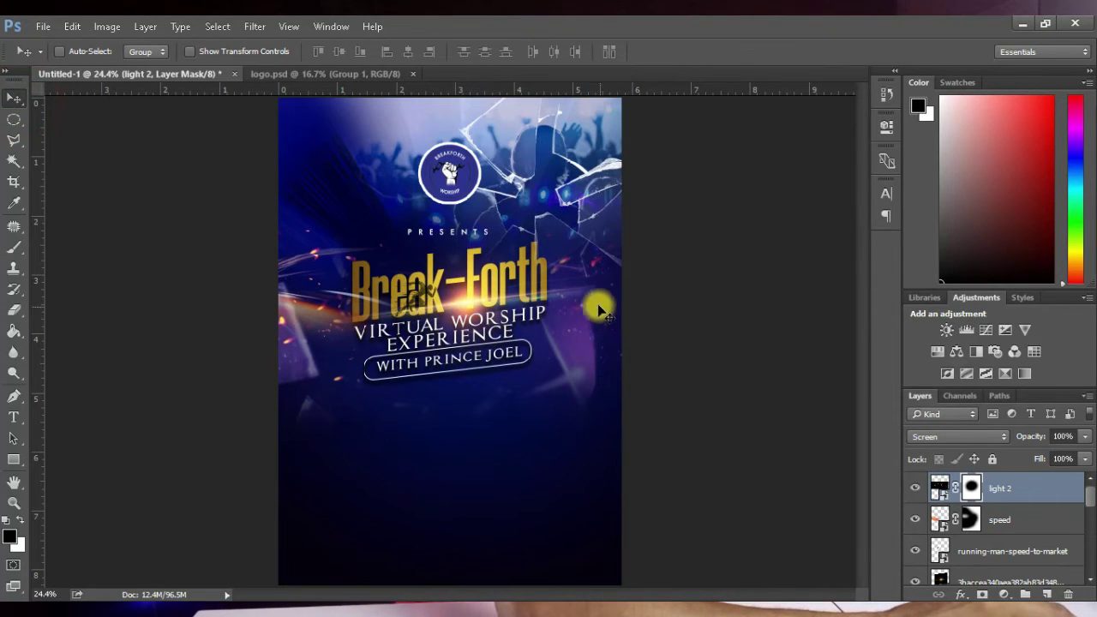
Step: Open pictures breakforth.psd from File Explorer in Photoshop
key("alt+Tab")
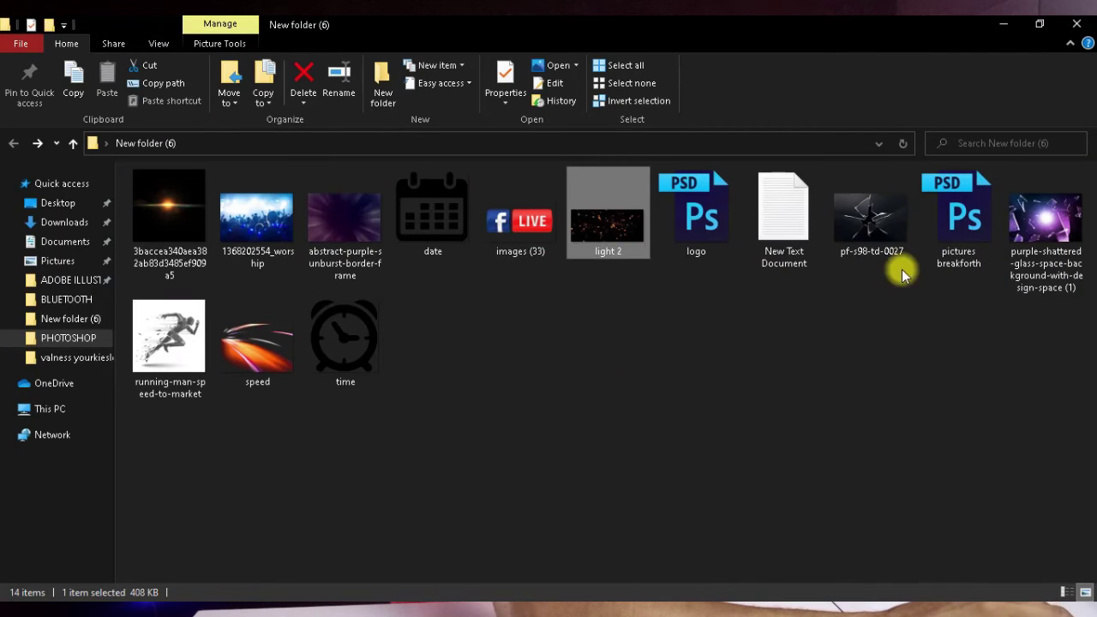
left_click(950, 213)
double_click(950, 212)
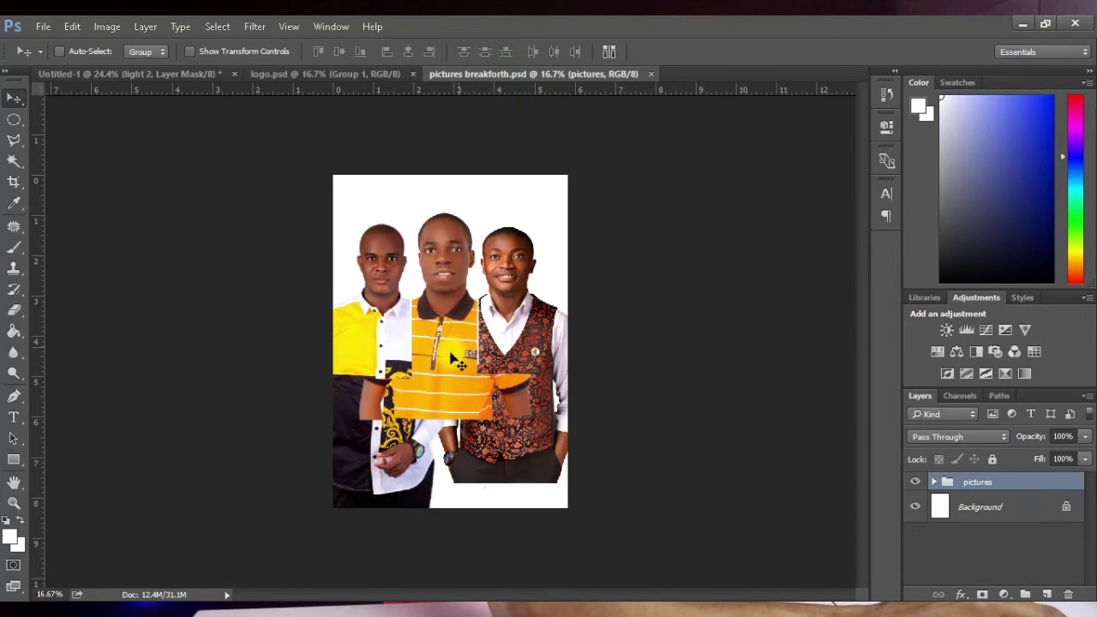
Step: Drag the three-portrait group onto the Untitled-1 flyer and move it lower
left_click_drag(455, 360, 539, 494)
left_click_drag(429, 486, 448, 466)
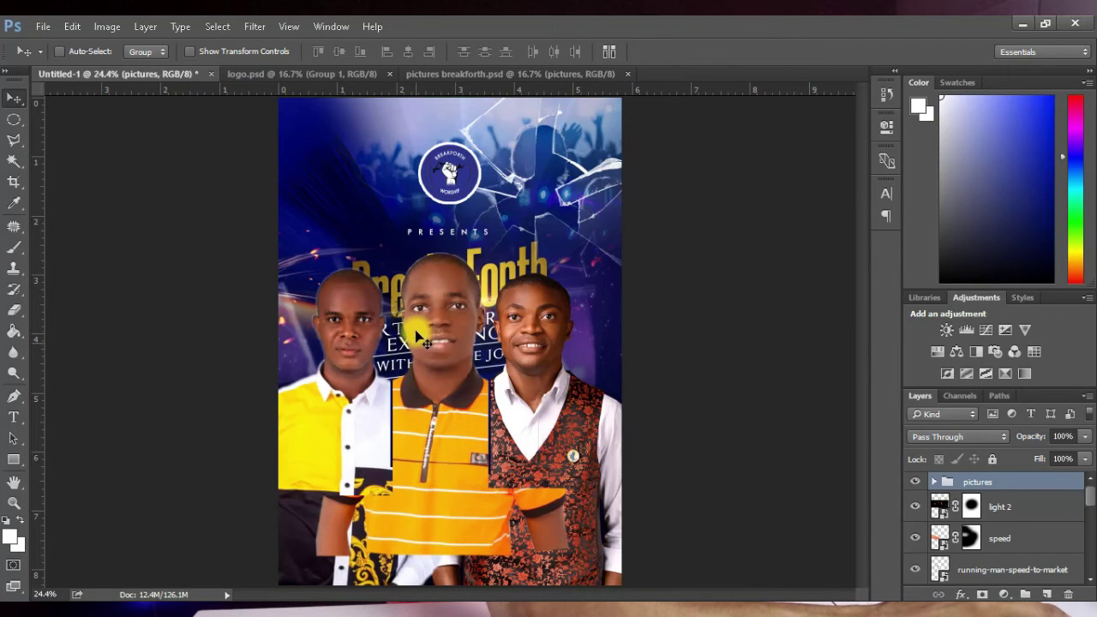
left_click_drag(420, 331, 433, 365)
Step: Scale the portraits to about 74% and set them along the flyer's bottom edge
key("ctrl+t")
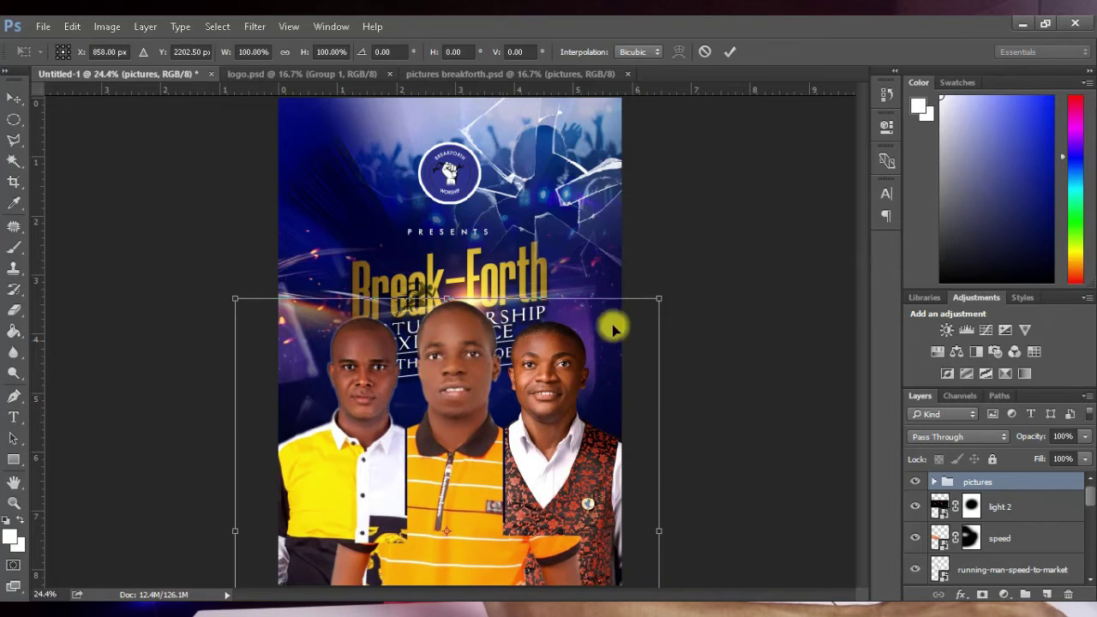
left_click_drag(658, 299, 598, 357)
left_click_drag(537, 429, 527, 472)
scroll(519, 509, "down", 2)
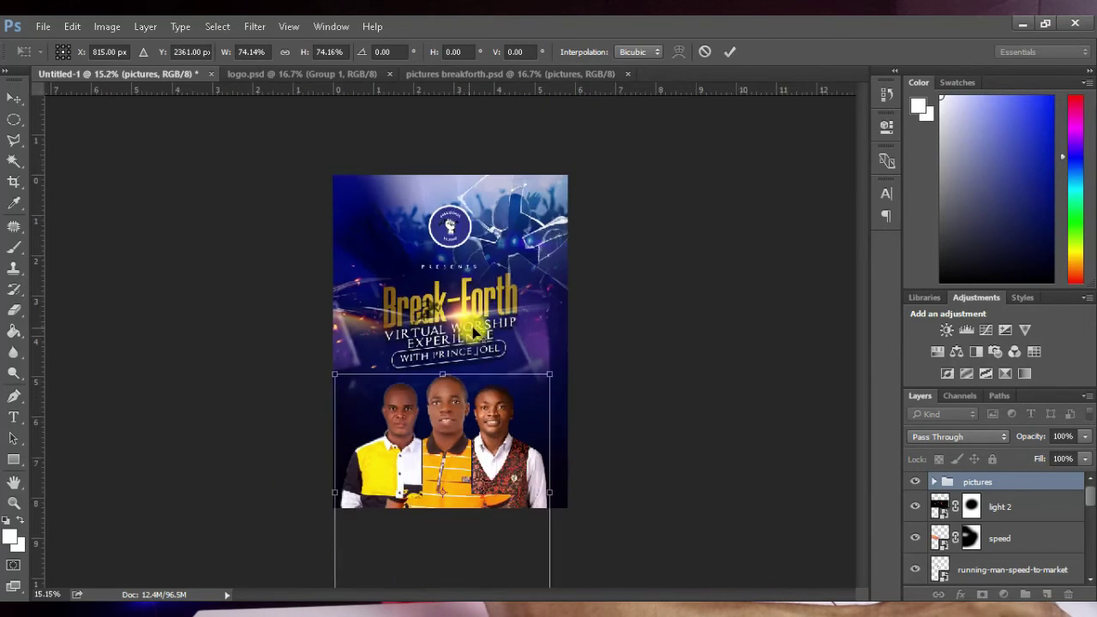
scroll(514, 509, "up", 1)
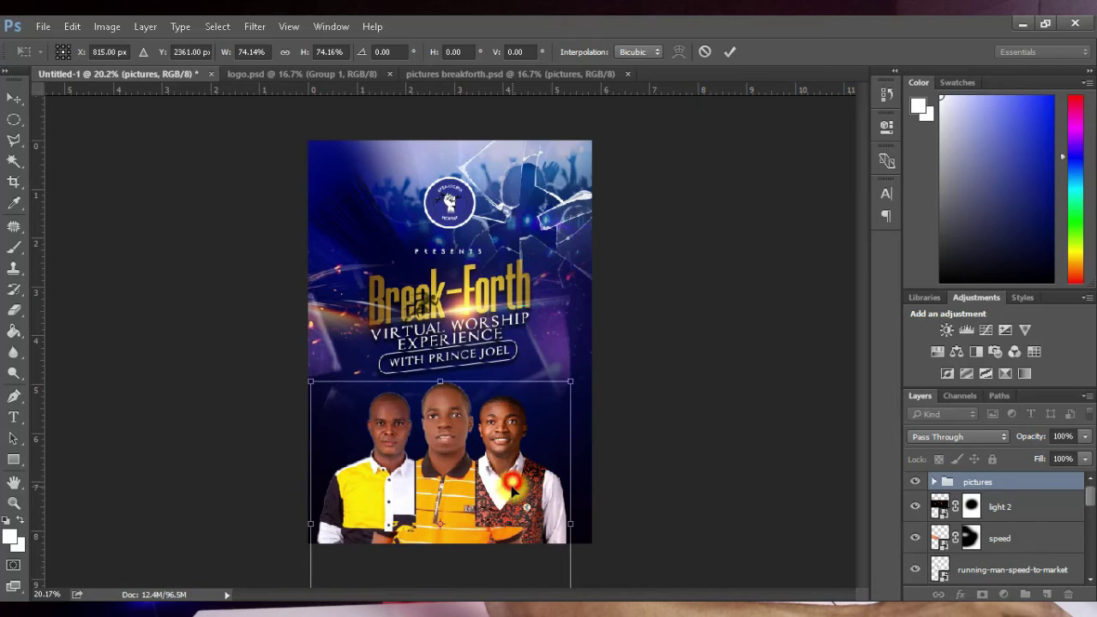
left_click_drag(510, 476, 518, 464)
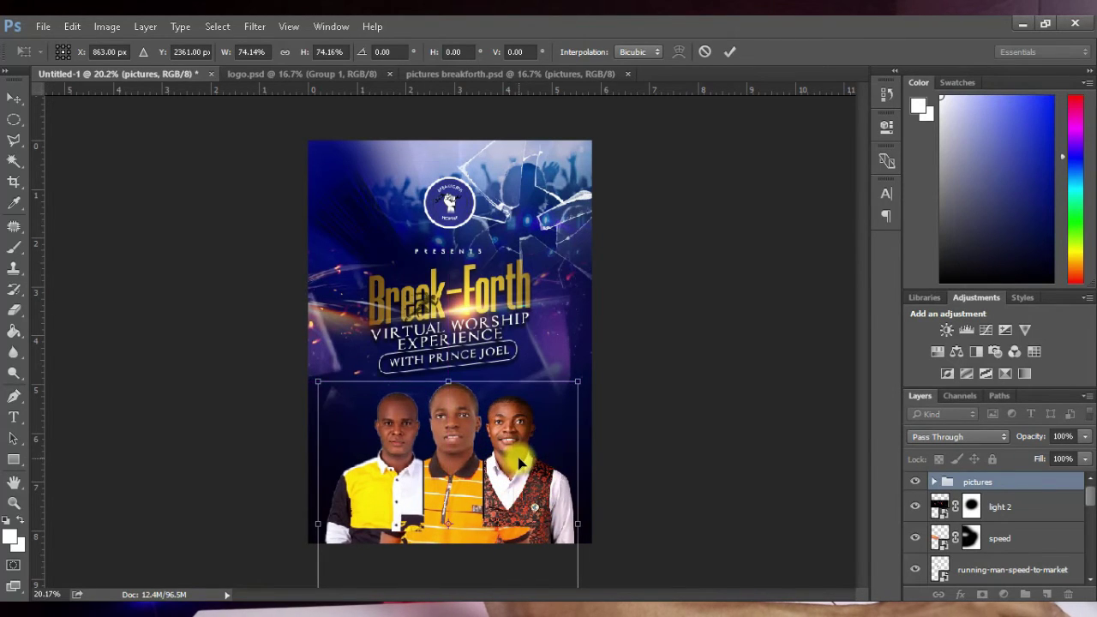
key("ctrl+plus")
left_click(728, 51)
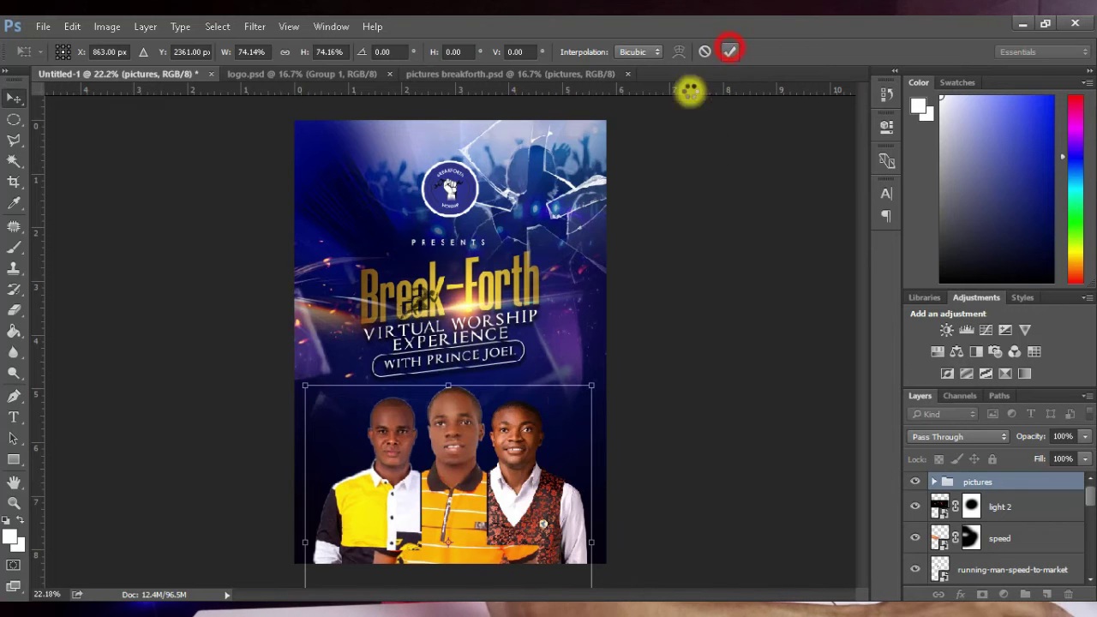
key("ctrl+minus")
key("ctrl+plus")
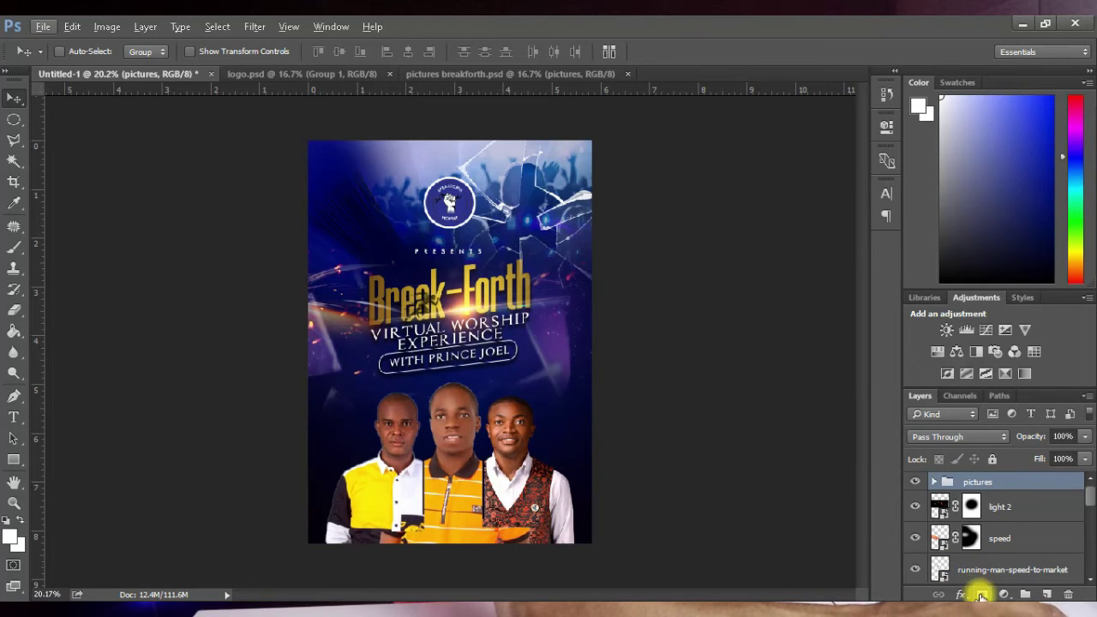
Step: Add a layer mask to the pictures group and brush black along the portraits' bottom
left_click(981, 594)
left_click(13, 251)
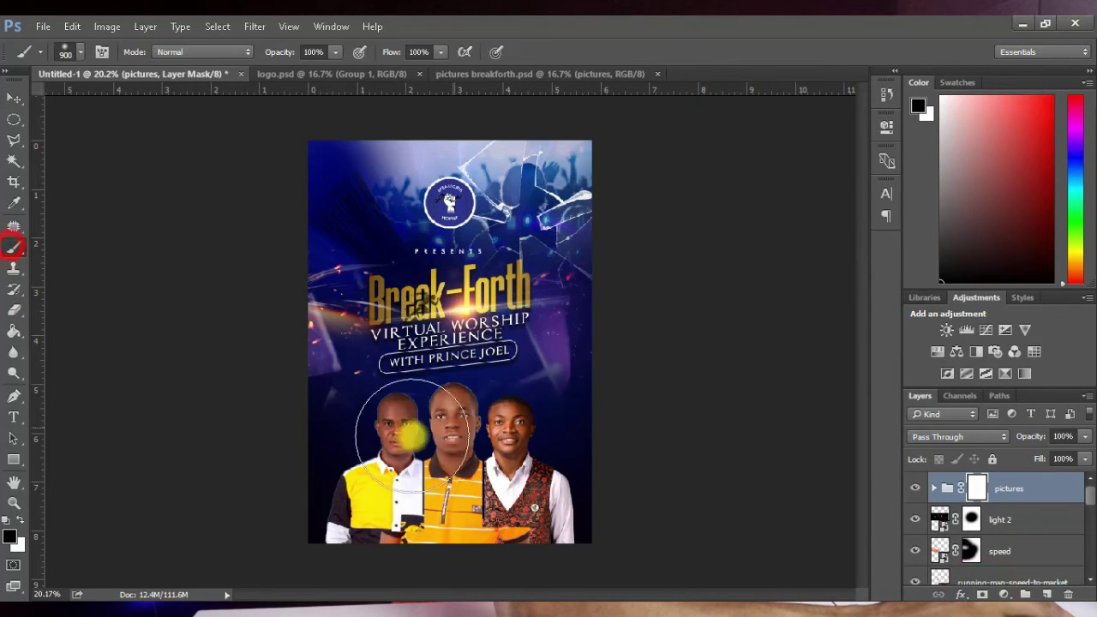
mouse_move(314, 568)
left_mouse_down()
mouse_move(567, 579)
mouse_move(330, 586)
mouse_move(664, 598)
mouse_move(400, 602)
mouse_move(375, 578)
mouse_move(259, 616)
mouse_move(673, 580)
mouse_move(578, 579)
mouse_move(585, 587)
mouse_move(590, 573)
mouse_move(570, 567)
mouse_move(334, 594)
mouse_move(400, 590)
mouse_move(283, 566)
mouse_move(437, 577)
mouse_move(392, 582)
left_mouse_up()
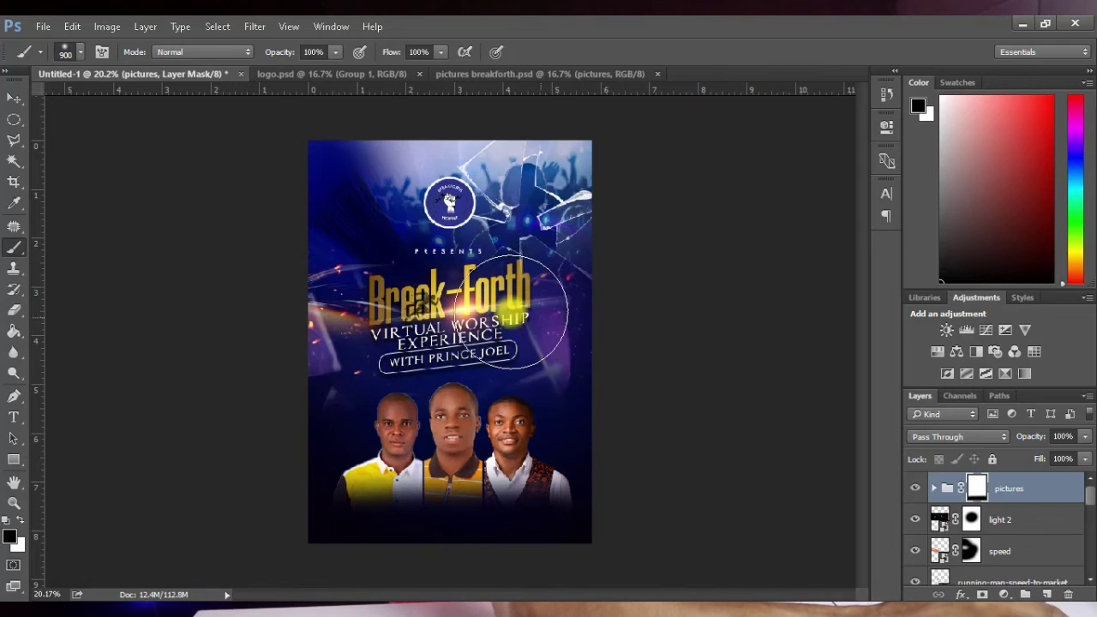
left_click(14, 100)
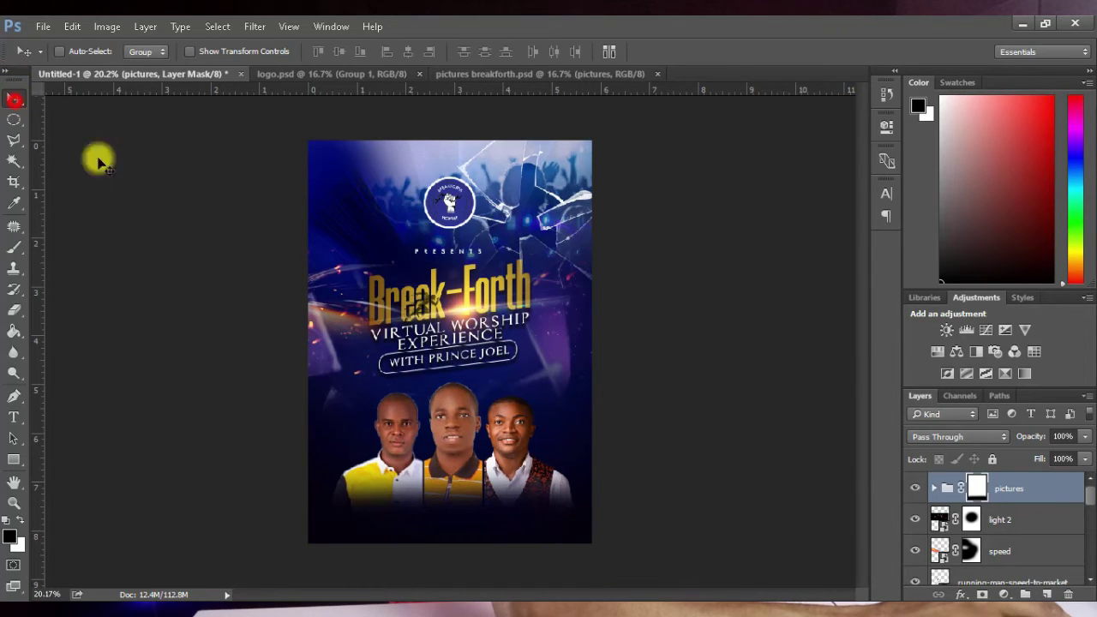
key("ctrl+minus")
key("ctrl+0")
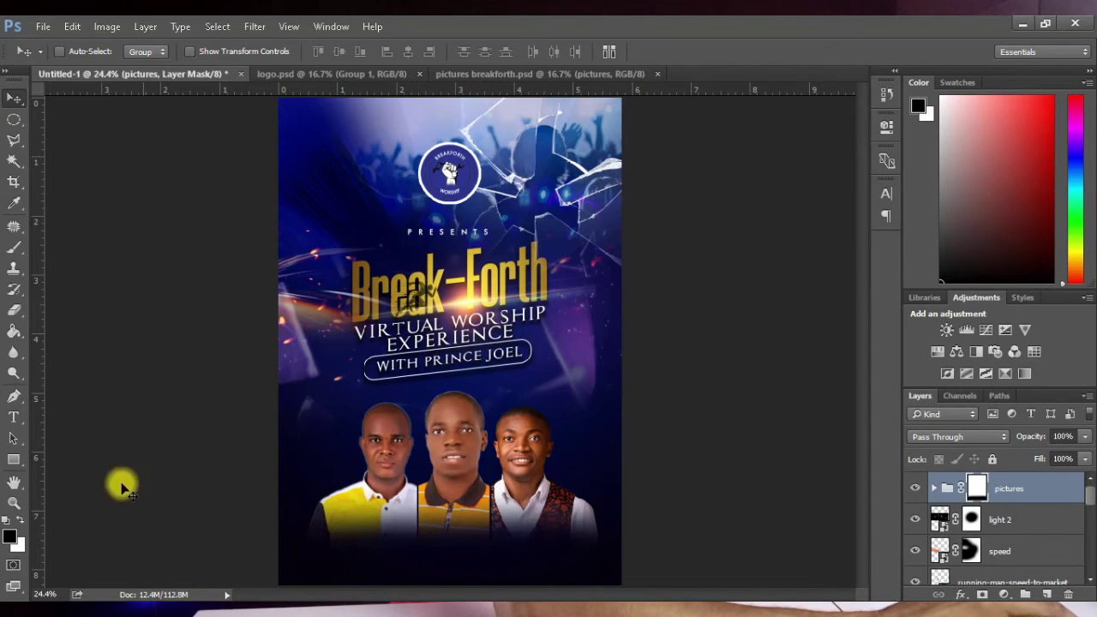
Step: Bring in the lens flare image, rotate it vertical and scale it to about 32%
key("alt+Tab")
left_click_drag(172, 227, 484, 361)
left_click_drag(636, 165, 387, 246)
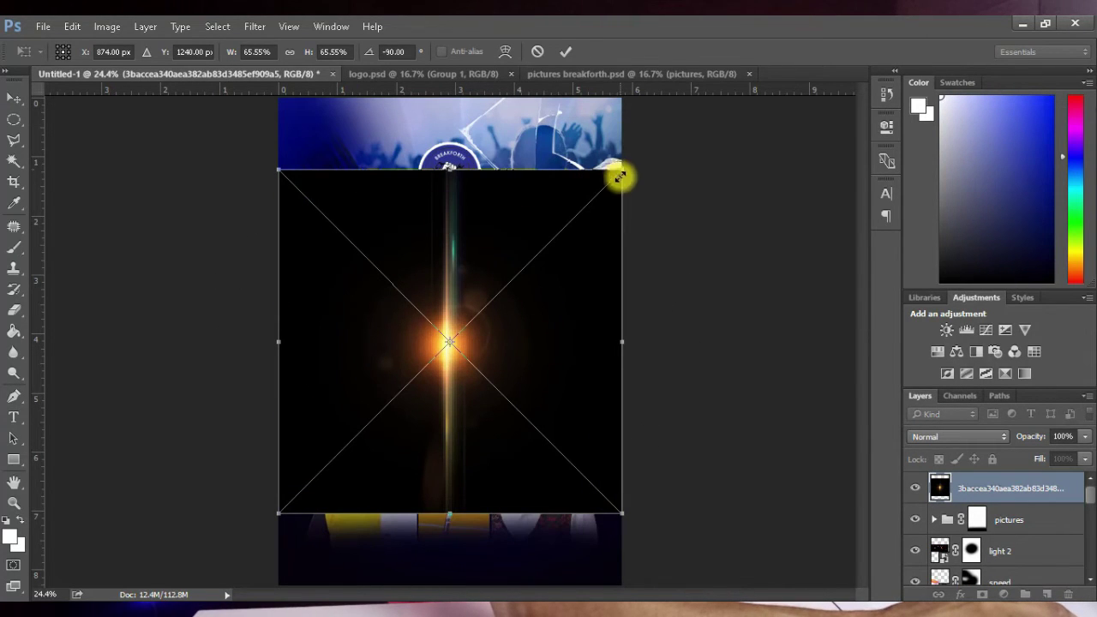
left_click_drag(622, 169, 449, 436)
left_click(566, 51)
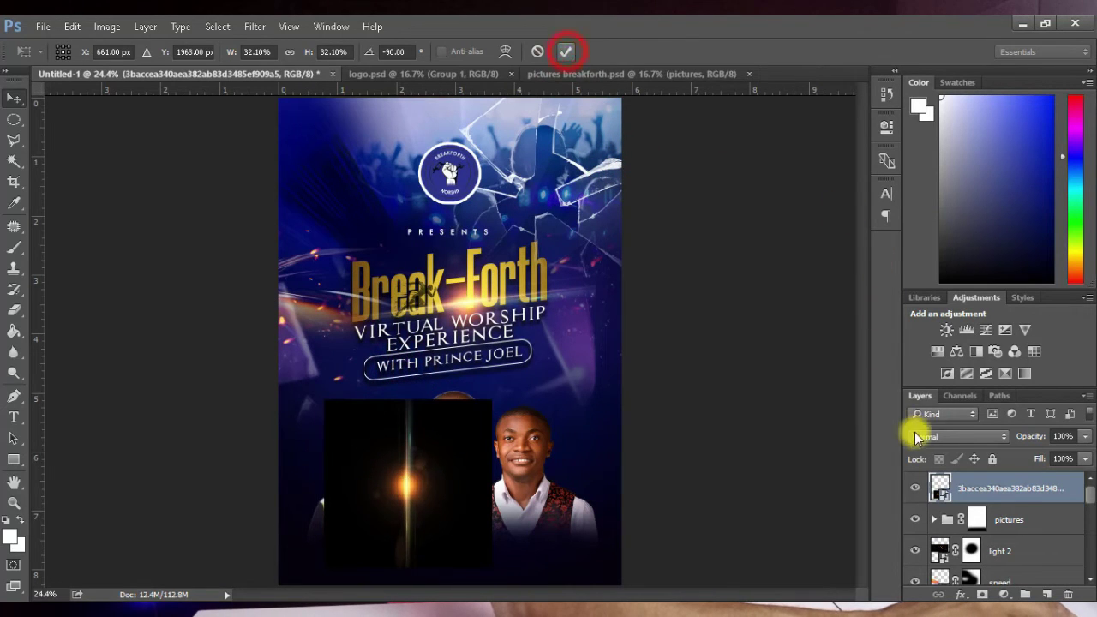
Step: Set the flare to Screen and narrow it into a thin streak between the first two portraits
left_click(937, 436)
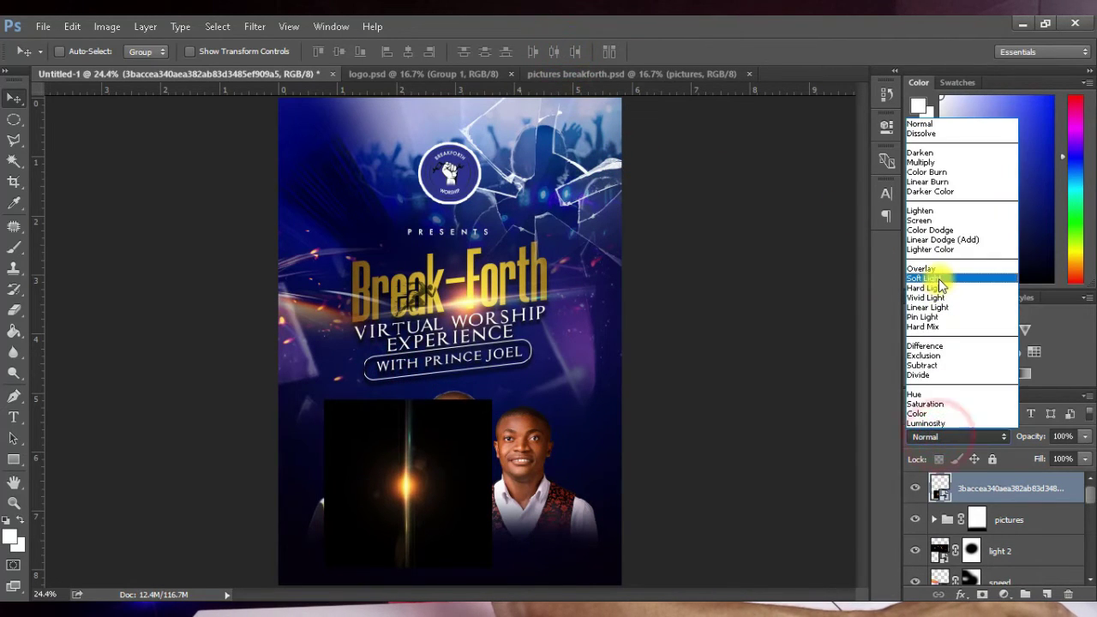
left_click(921, 220)
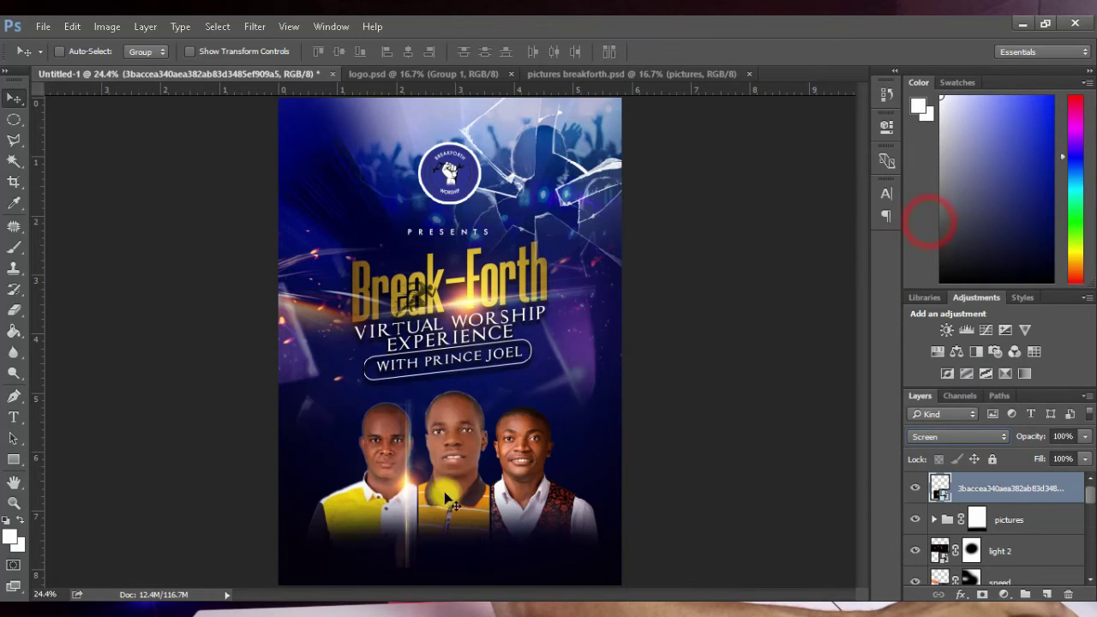
left_click_drag(420, 526, 449, 514)
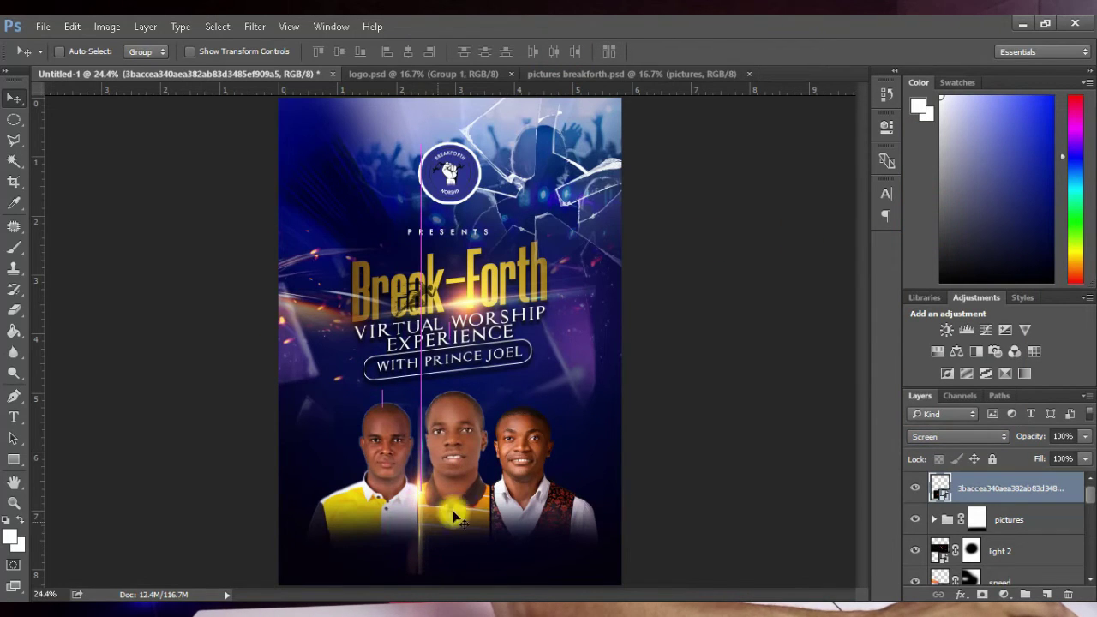
key("ctrl+t")
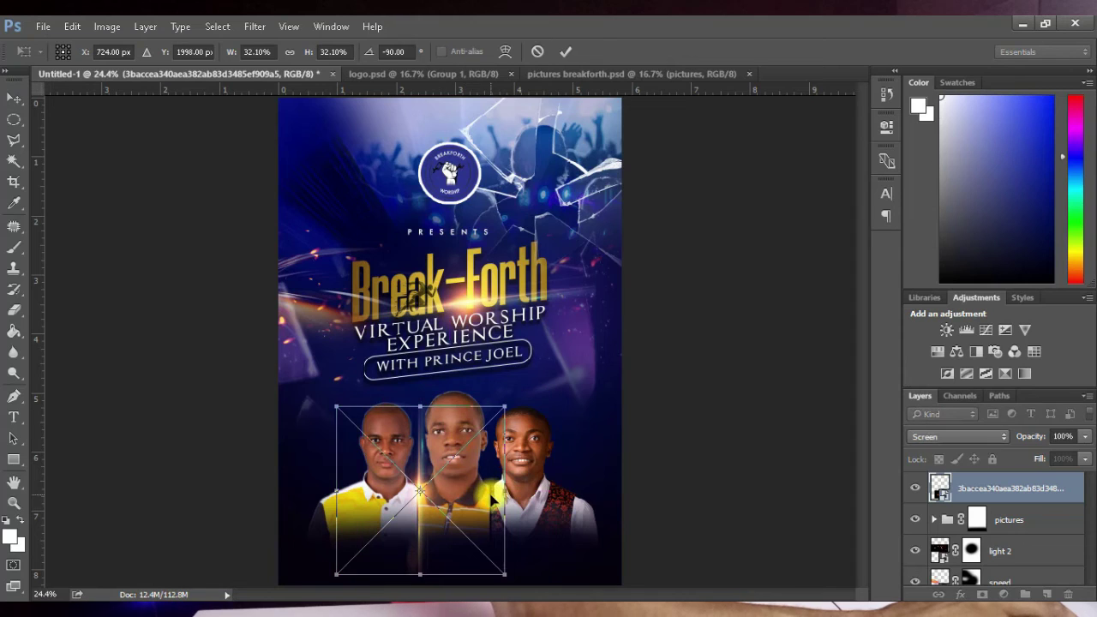
mouse_move(503, 496)
left_mouse_down()
mouse_move(404, 491)
mouse_move(416, 493)
left_mouse_up()
left_click(565, 52)
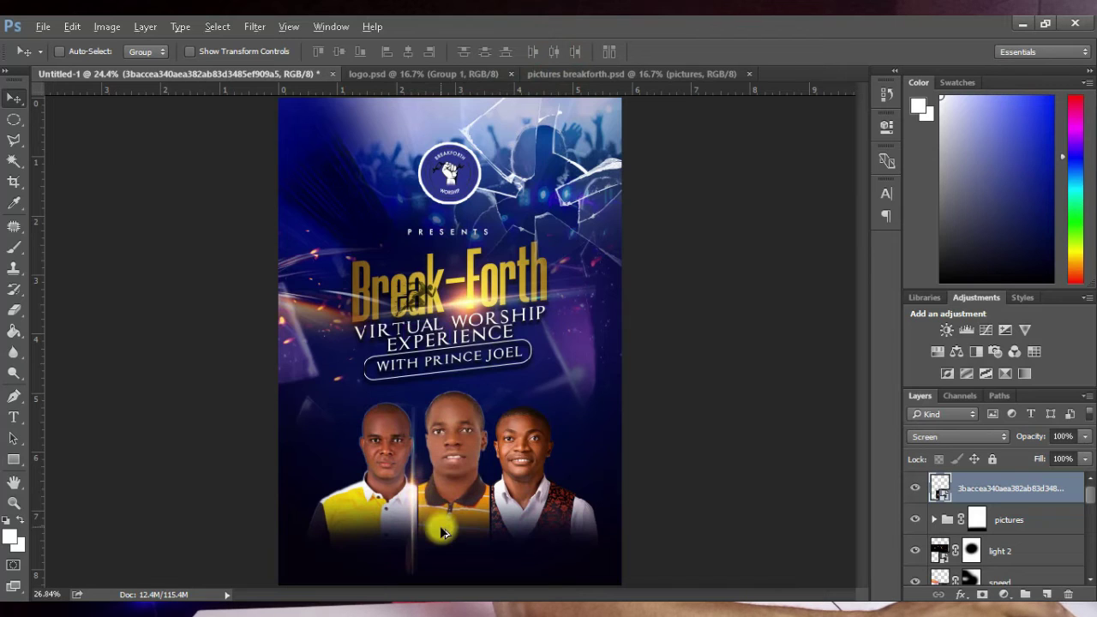
Step: Drag copies of the light streak between the first two portraits and beside the middle one
scroll(441, 532, "up", 4)
scroll(863, 389, "down", 2)
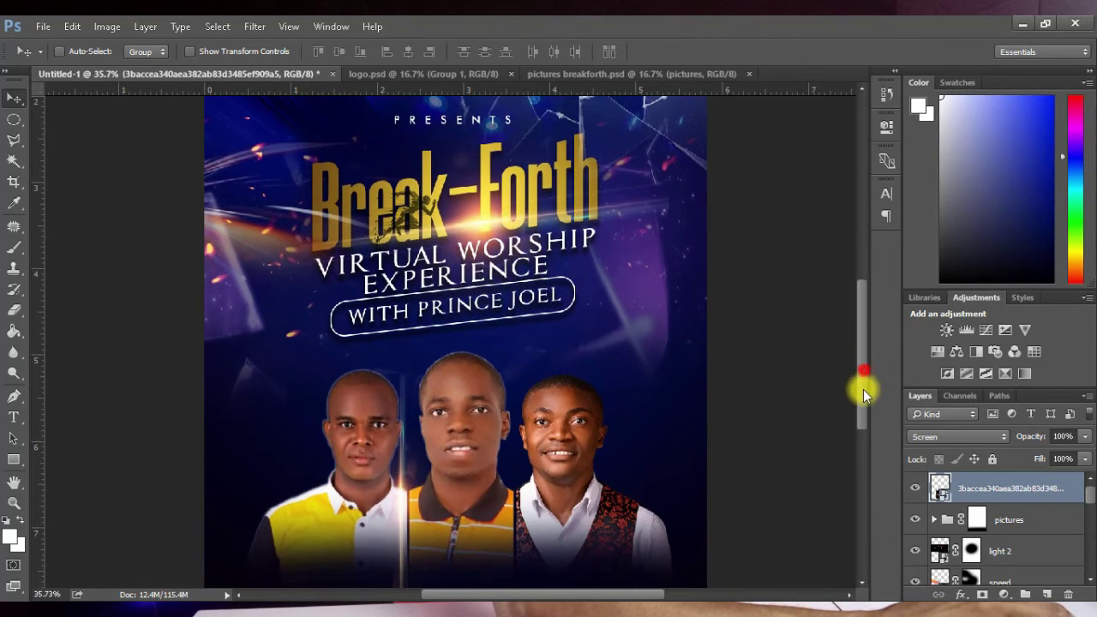
left_click_drag(863, 389, 862, 425)
left_click_drag(405, 463, 400, 456)
scroll(400, 415, "up", 5)
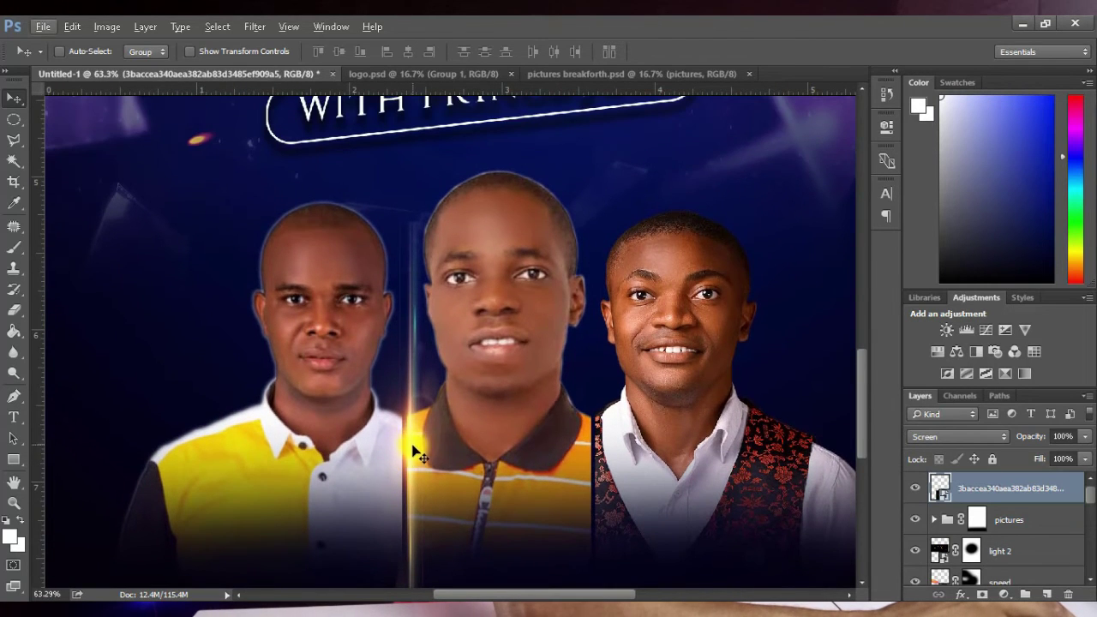
mouse_move(414, 451)
left_mouse_down()
mouse_move(404, 456)
mouse_move(406, 436)
mouse_move(417, 443)
mouse_move(402, 433)
mouse_move(619, 462)
mouse_move(591, 453)
left_mouse_up()
left_click(497, 448)
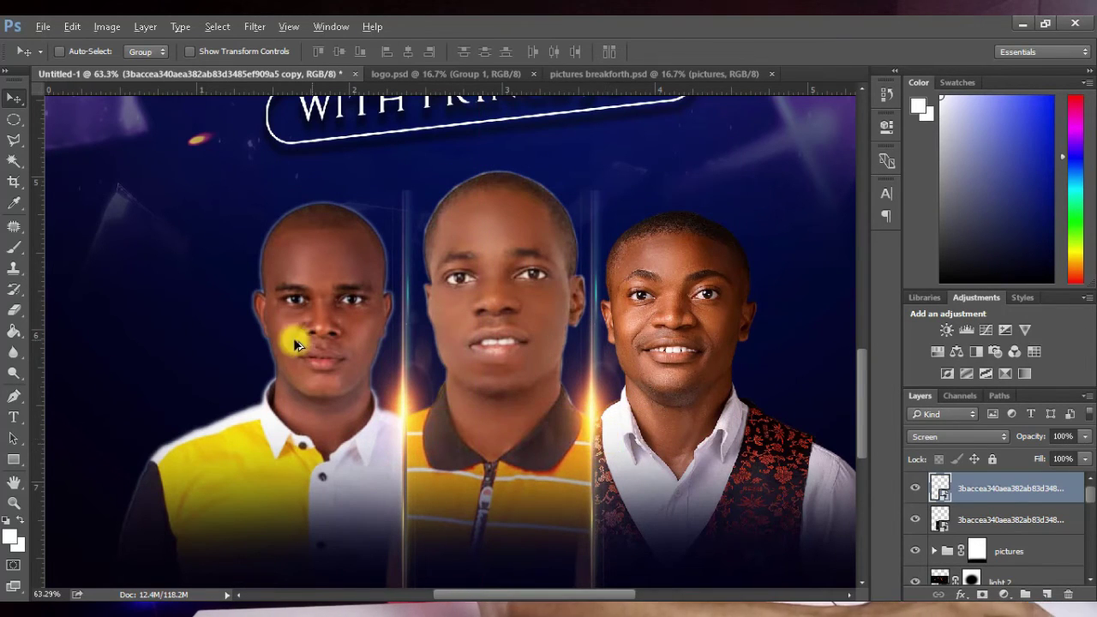
Step: Duplicate the streak twice more with Ctrl+J, placing one right of the third portrait
scroll(291, 352, "down", 3)
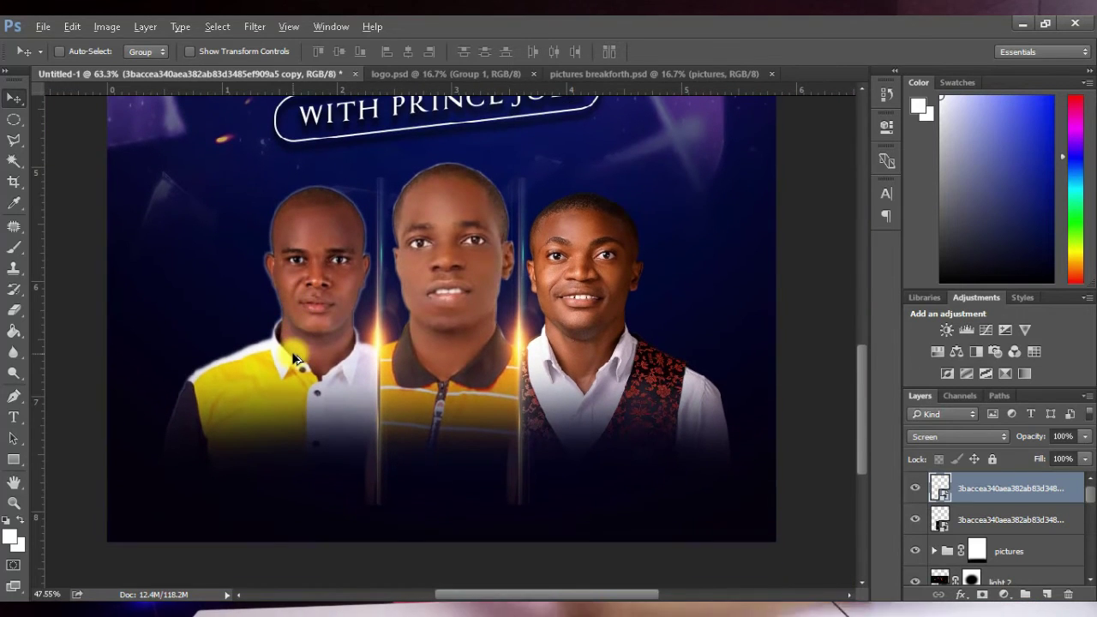
key("ctrl+j")
mouse_move(530, 364)
left_mouse_down()
mouse_move(700, 371)
mouse_move(208, 409)
mouse_move(218, 414)
mouse_move(257, 350)
left_mouse_up()
key("ctrl+j")
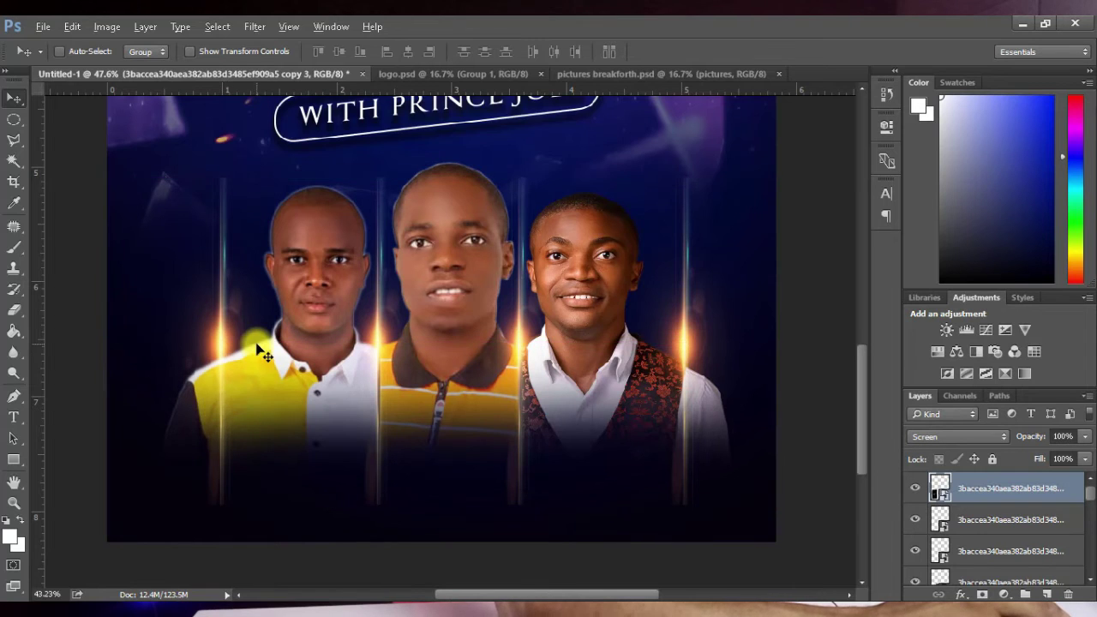
scroll(257, 350, "down", 3)
Step: Group all the light streak layers into a group named 'lense flare'
scroll(272, 382, "down", 1)
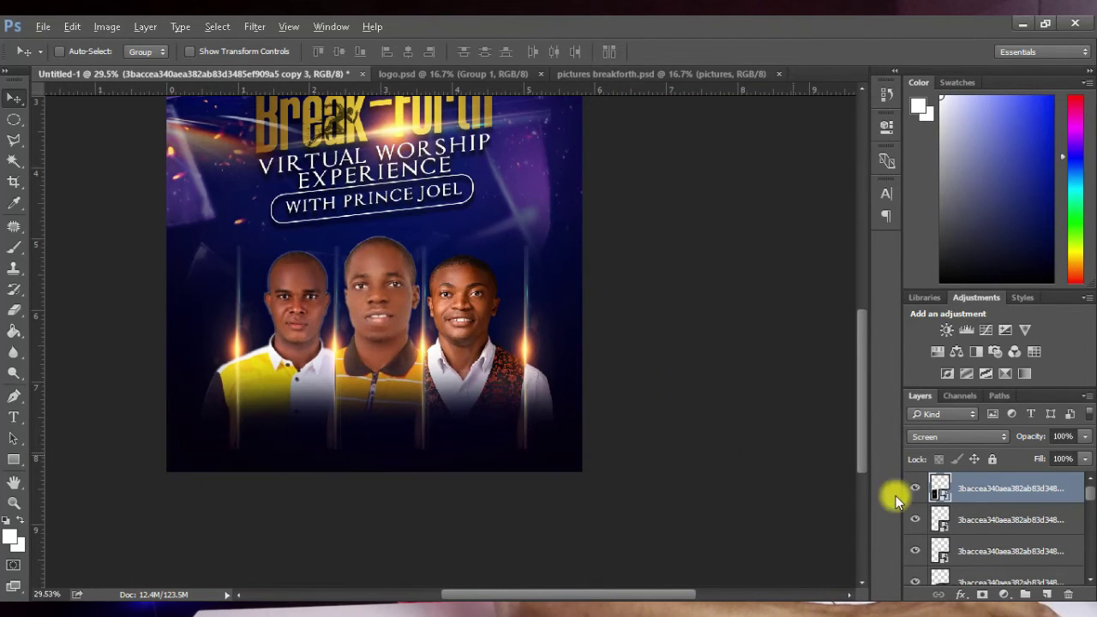
scroll(964, 531, "down", 1)
left_click(996, 551, "shift")
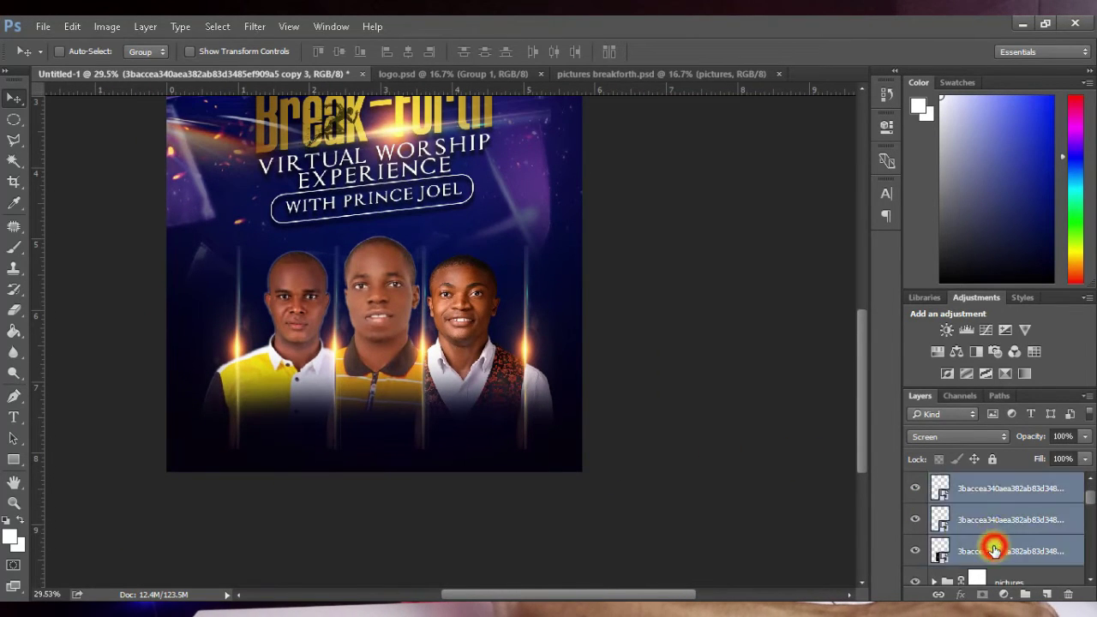
scroll(994, 538, "up", 1)
key("ctrl+g")
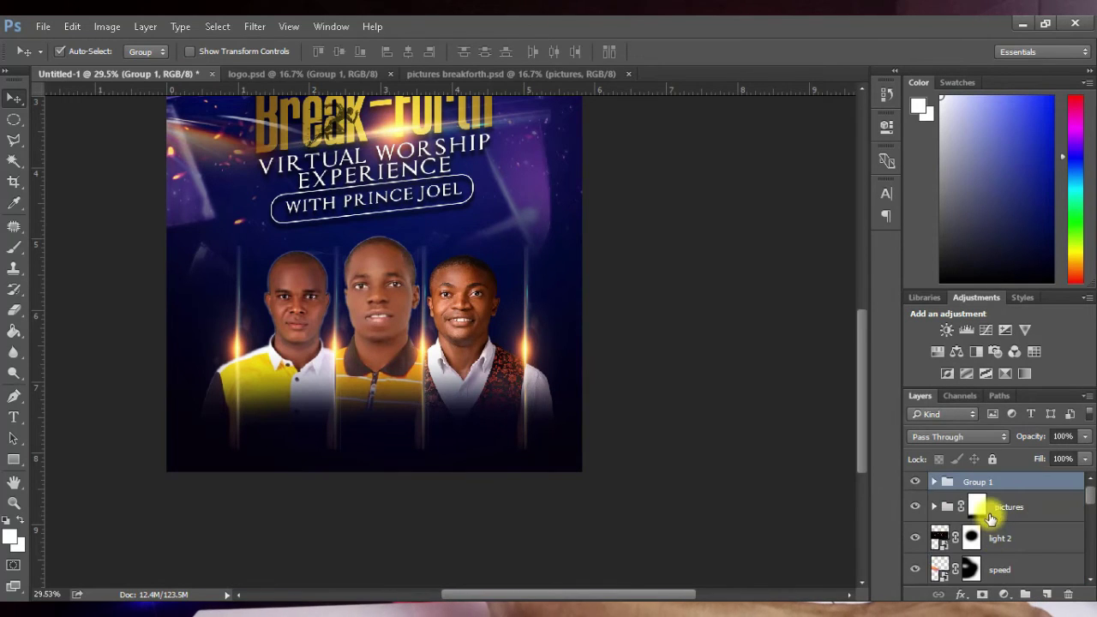
type("lens")
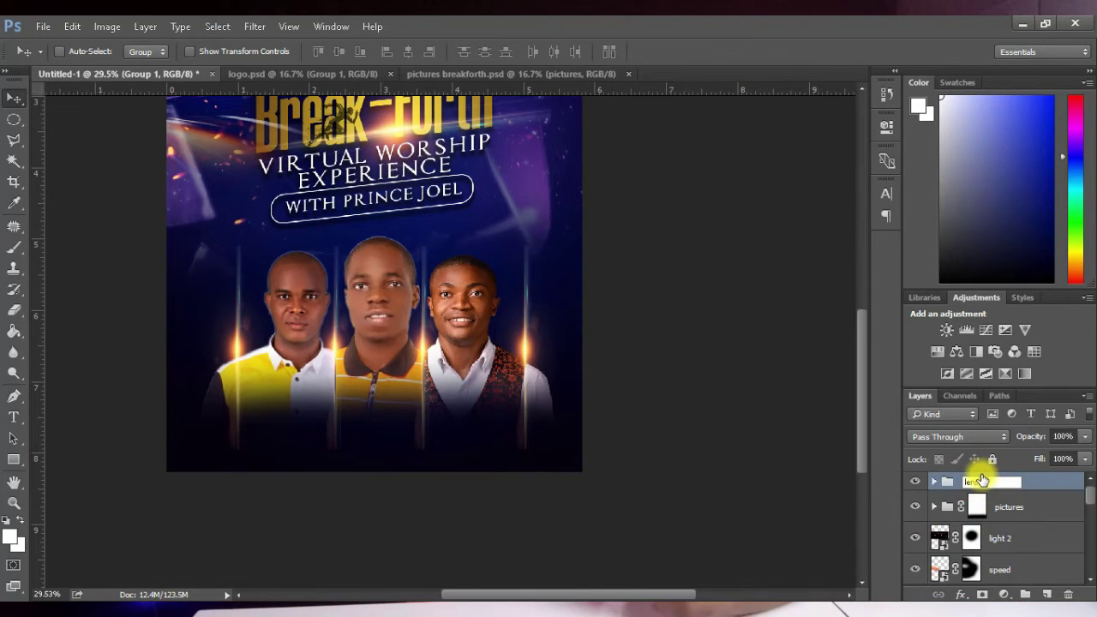
type("e flare")
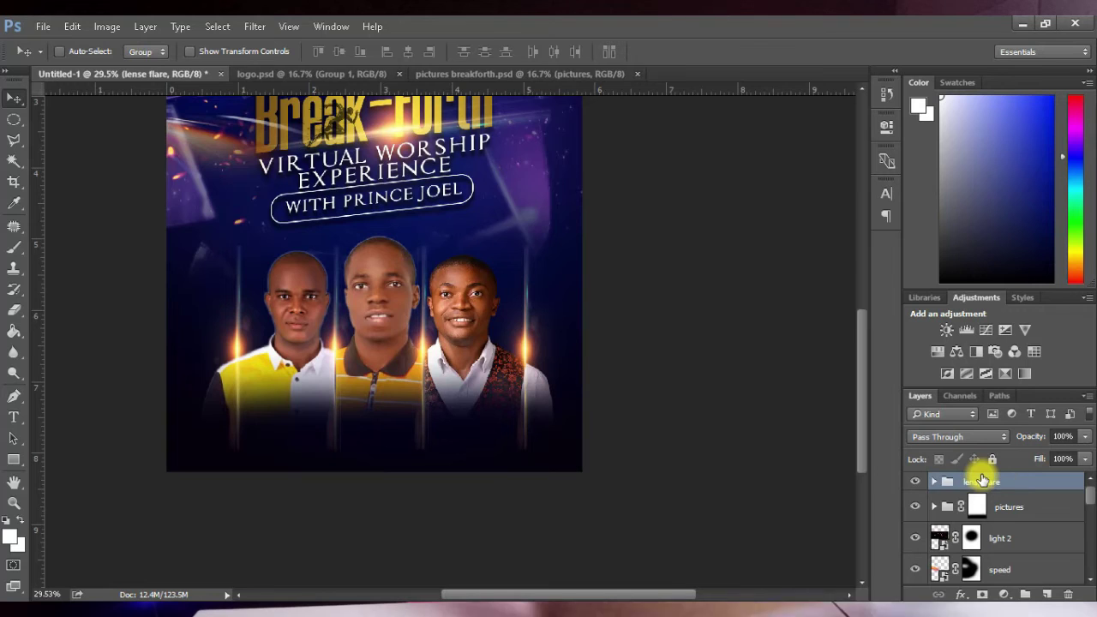
key("Return")
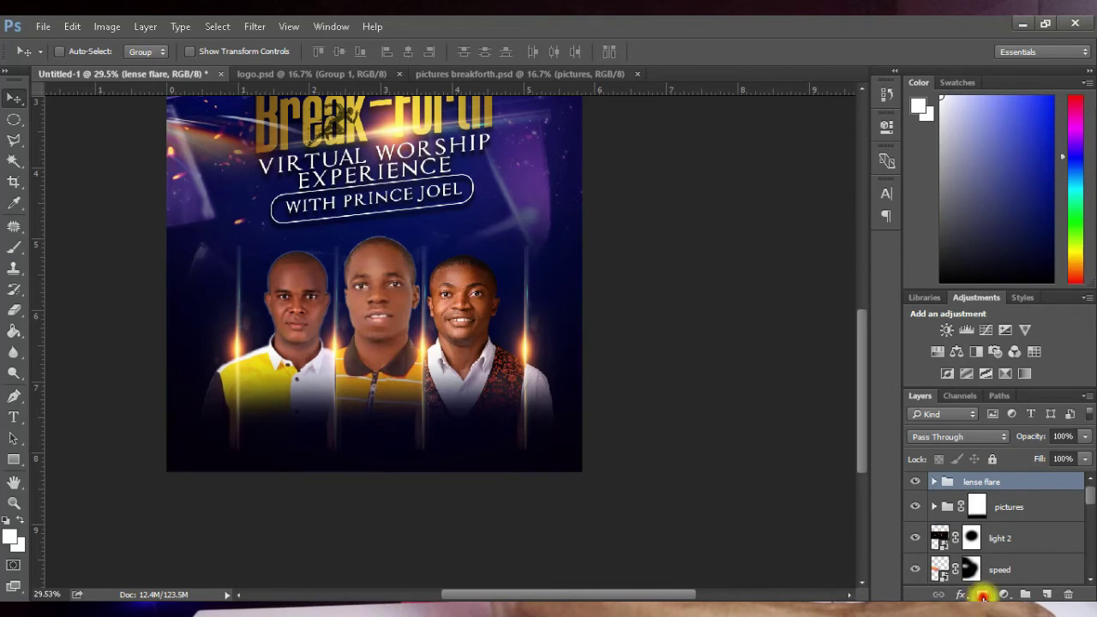
Step: Add a layer mask to the 'lense flare' group and touch it with the Brush
left_click(982, 594)
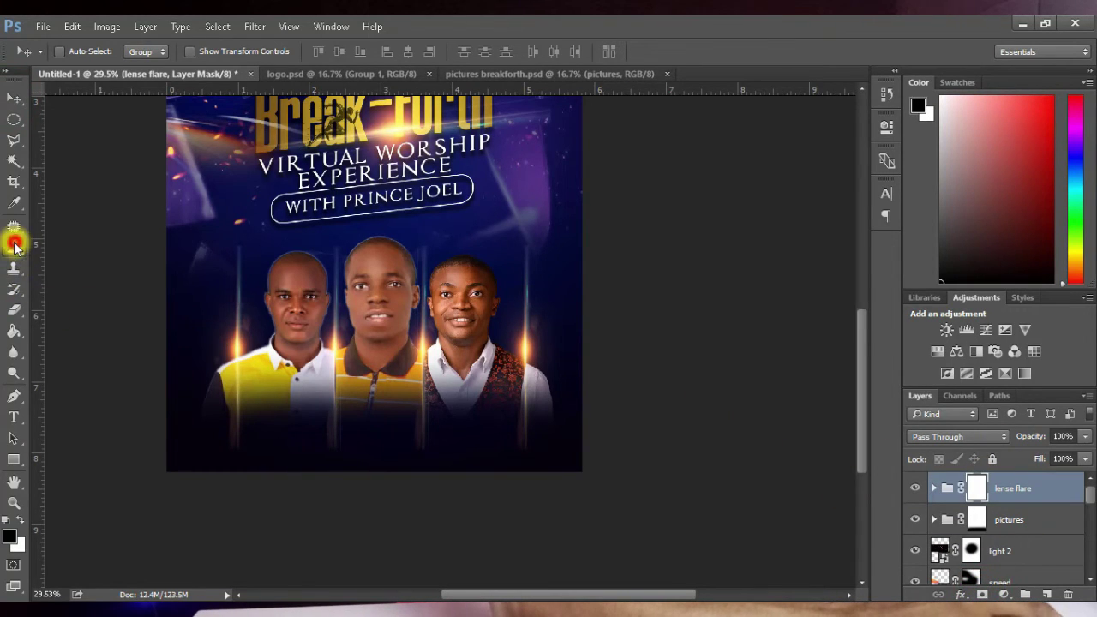
left_click(14, 246)
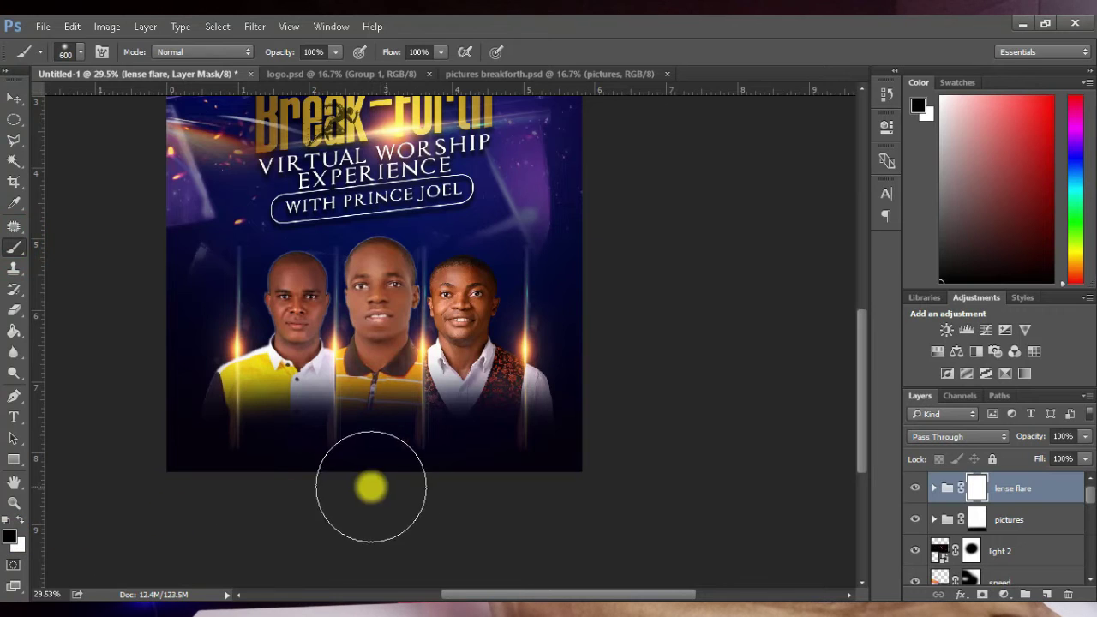
left_click(214, 489)
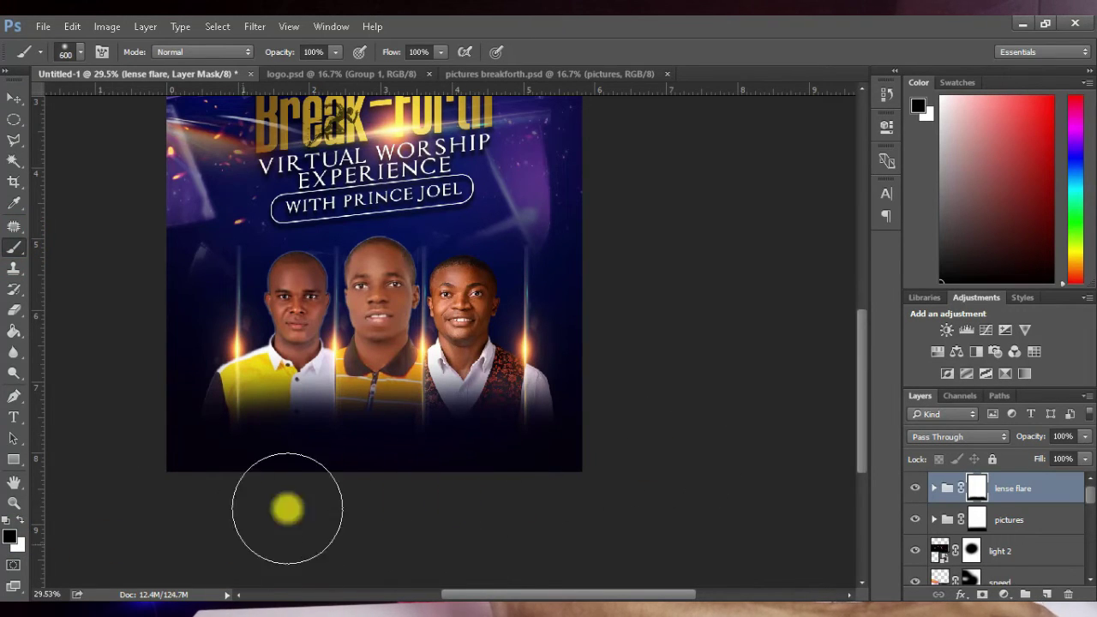
left_click(12, 102)
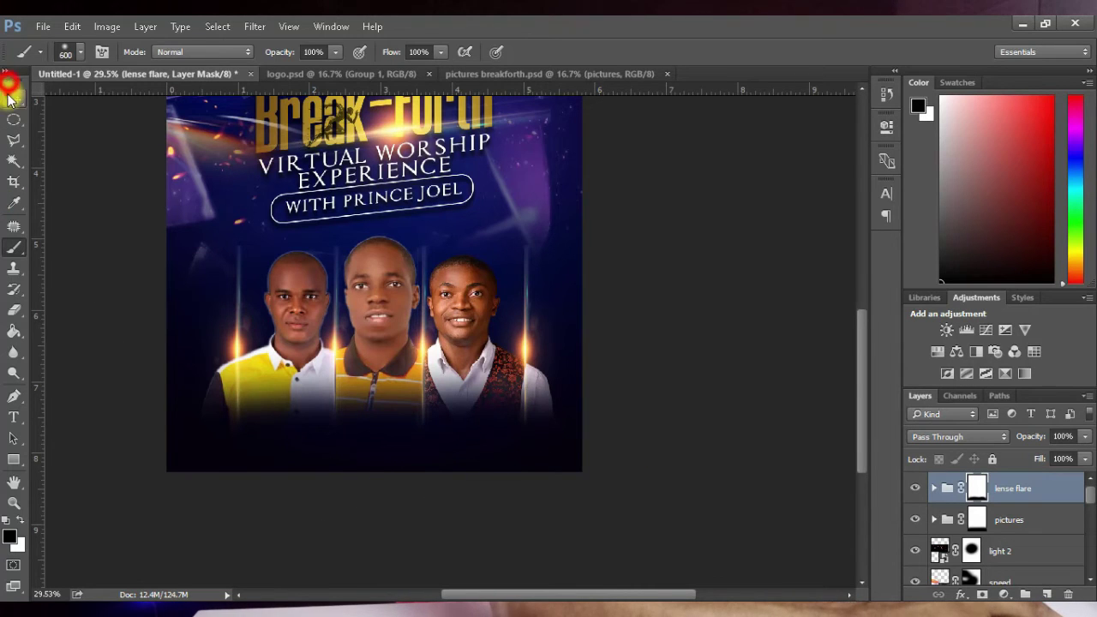
scroll(368, 343, "up", 2)
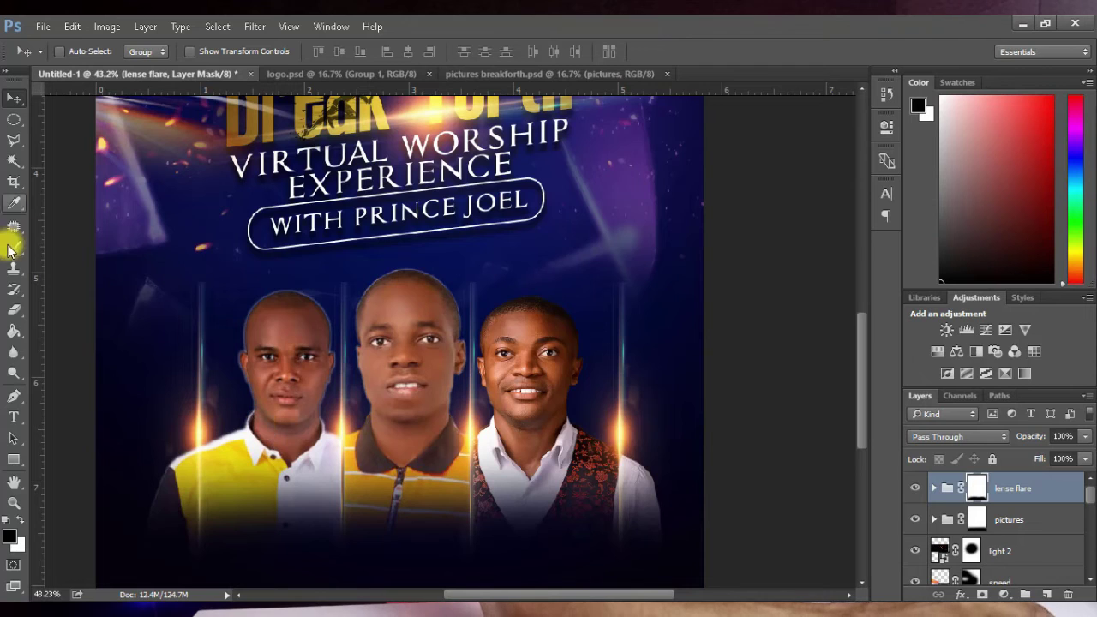
Step: Type the date on a new text layer left of the portraits and select it
left_click(23, 391)
left_click(13, 418)
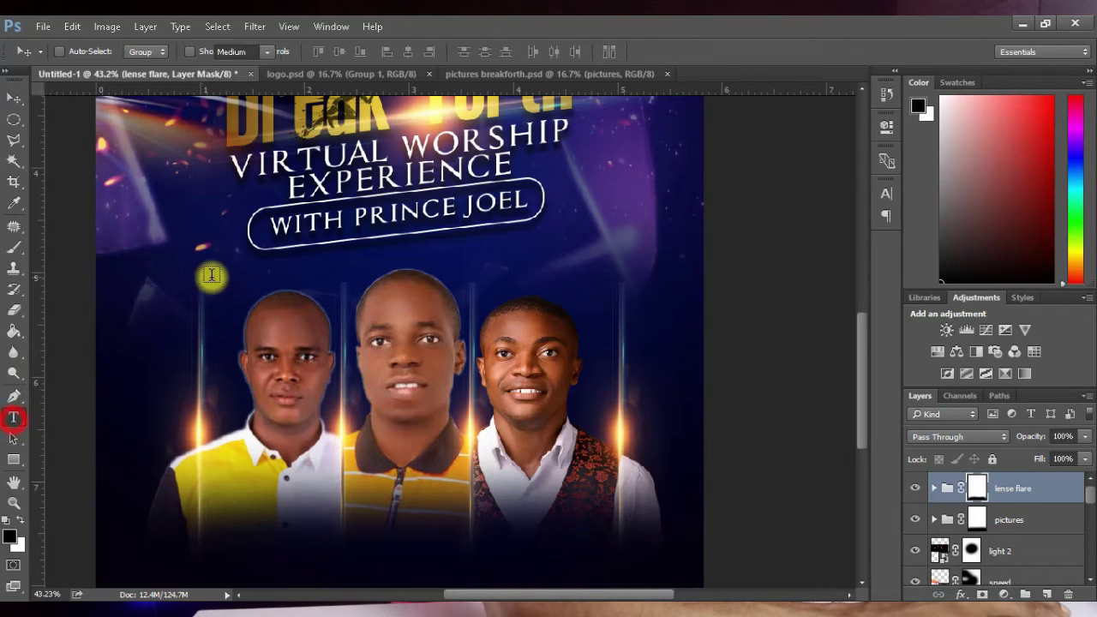
left_click(149, 293)
type("SUNDAY")
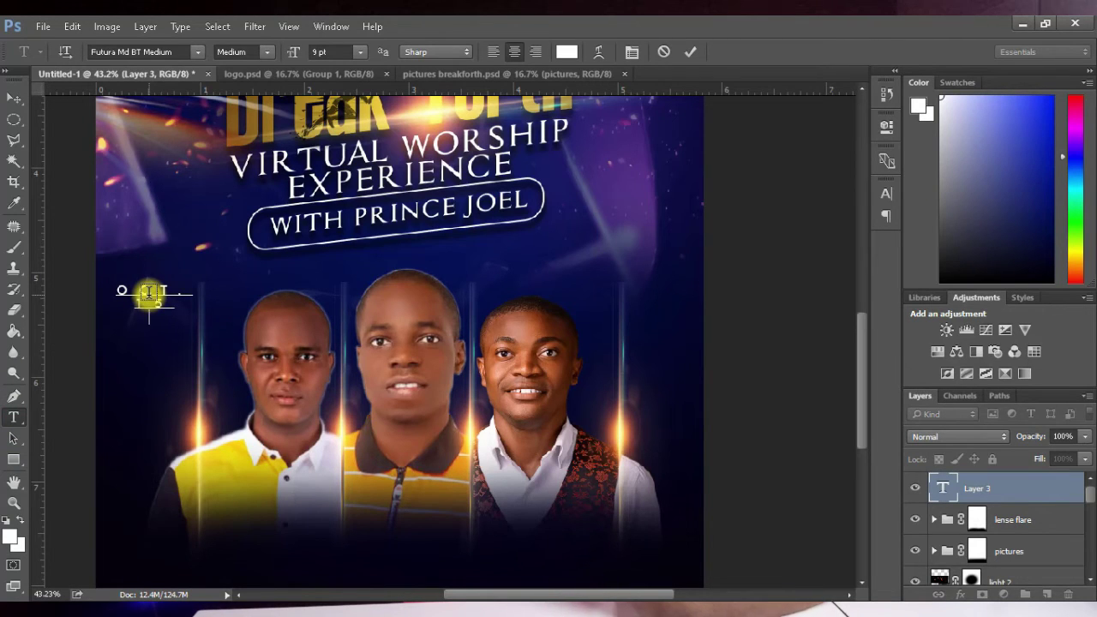
type("21")
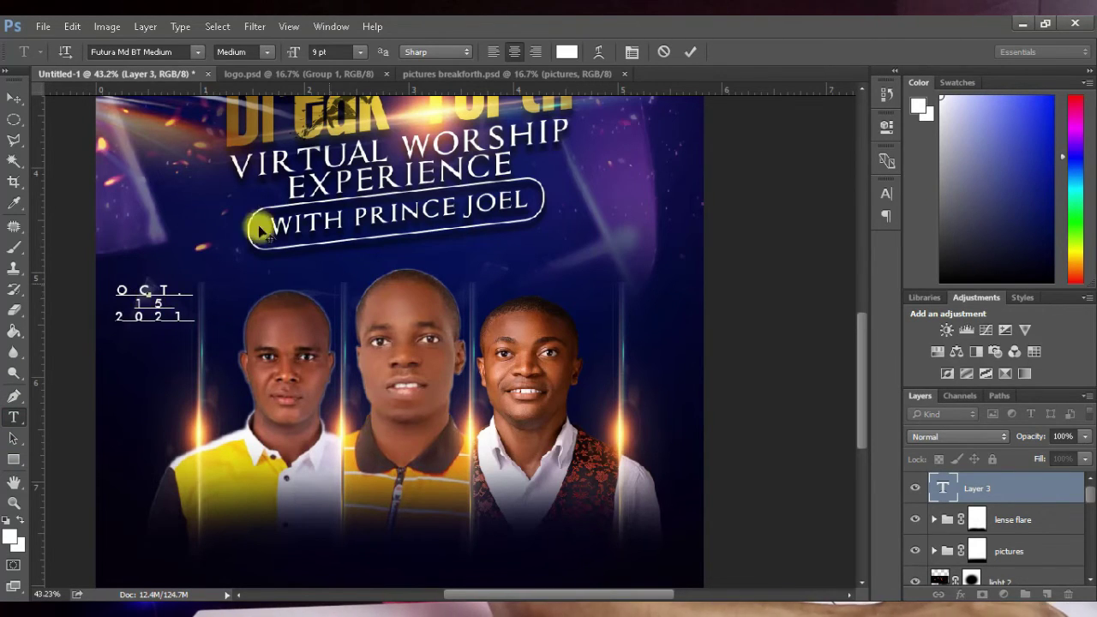
key("ctrl")
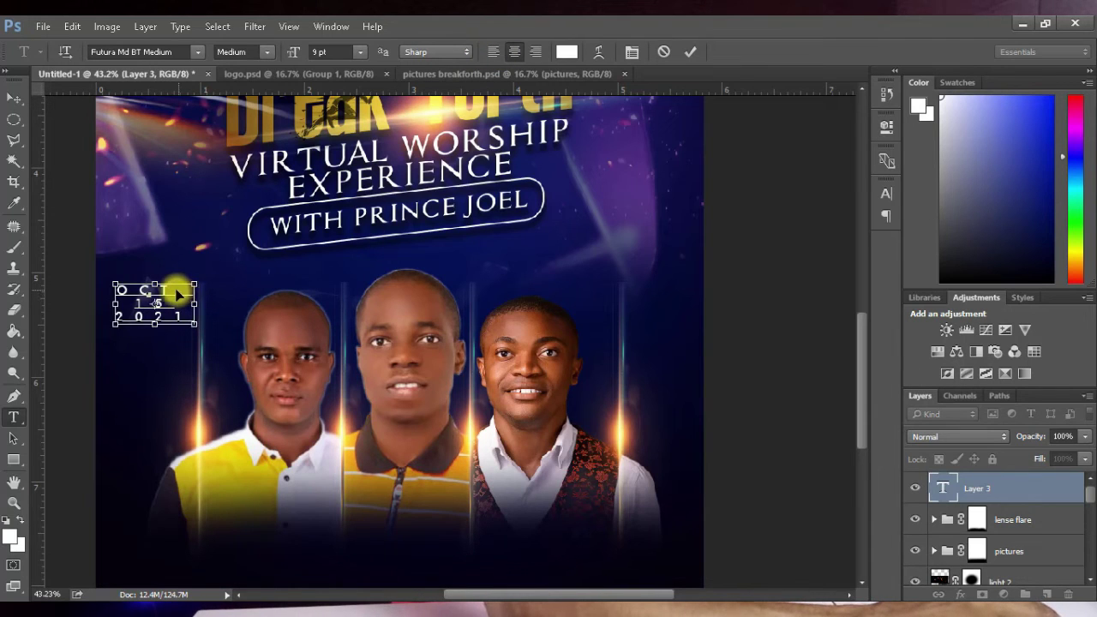
key("ctrl+a")
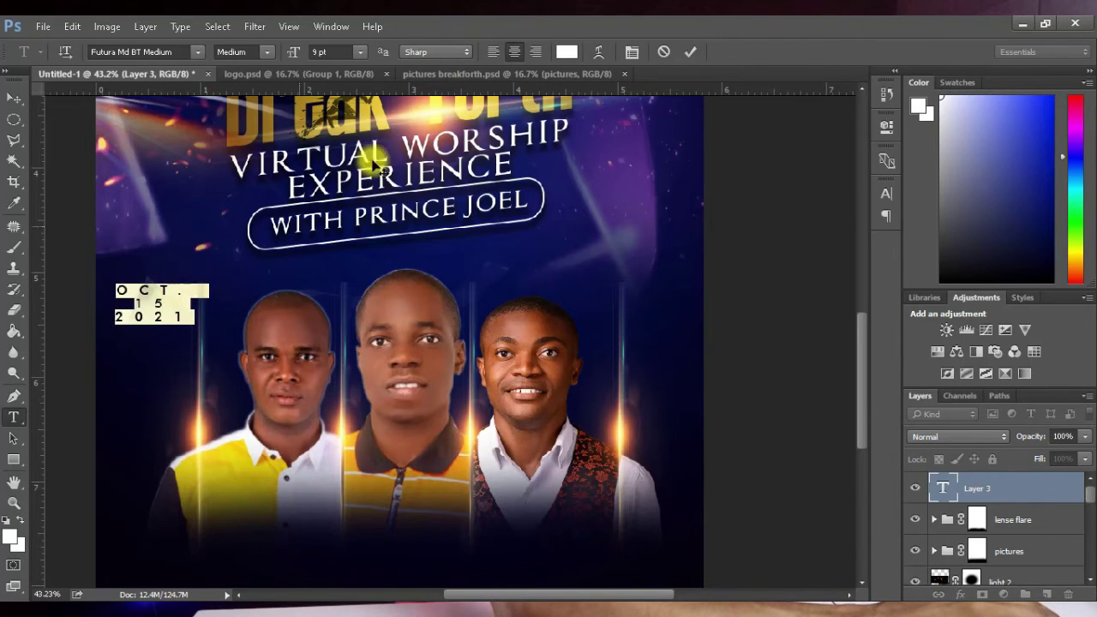
Step: Set the date's tracking to 0 and its font style to Bold
left_click(630, 53)
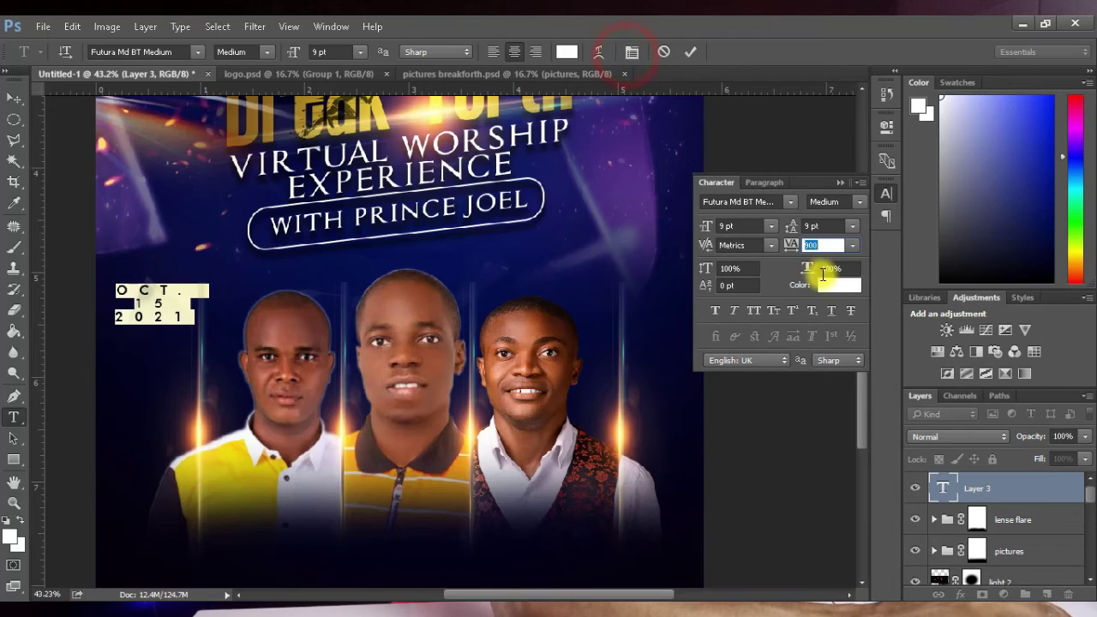
left_click(856, 245)
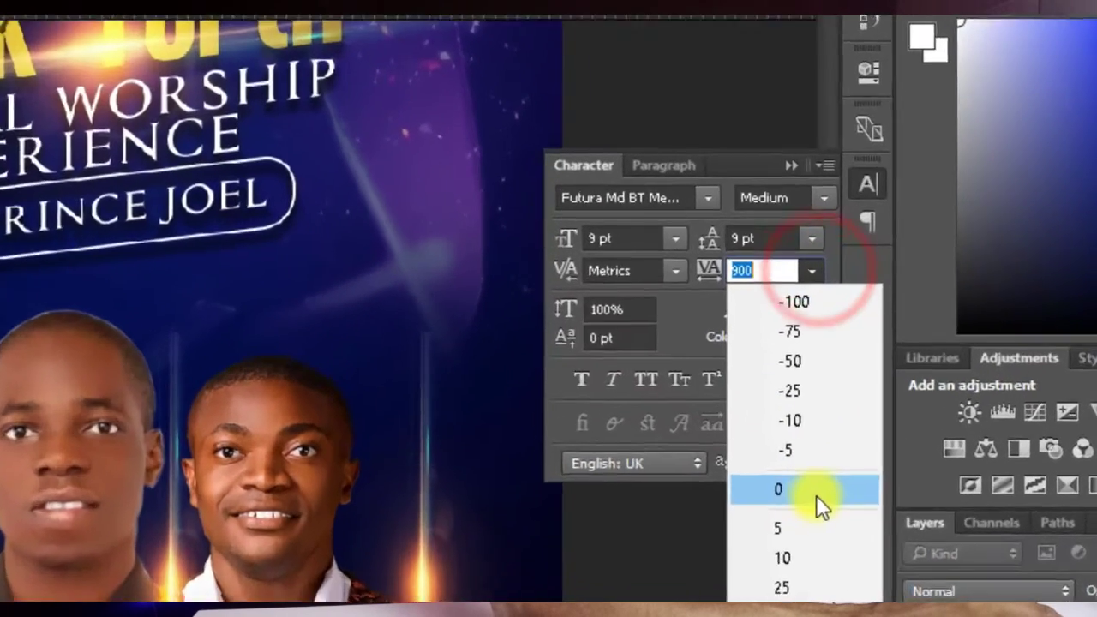
left_click(847, 380)
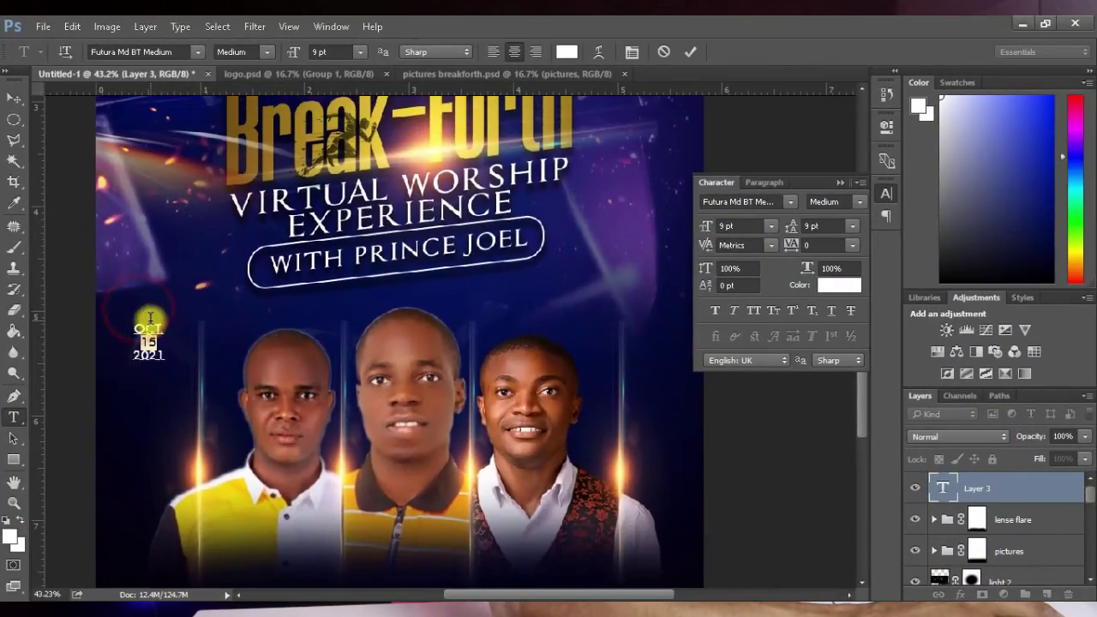
scroll(160, 362, "up", 1)
scroll(157, 362, "up", 1)
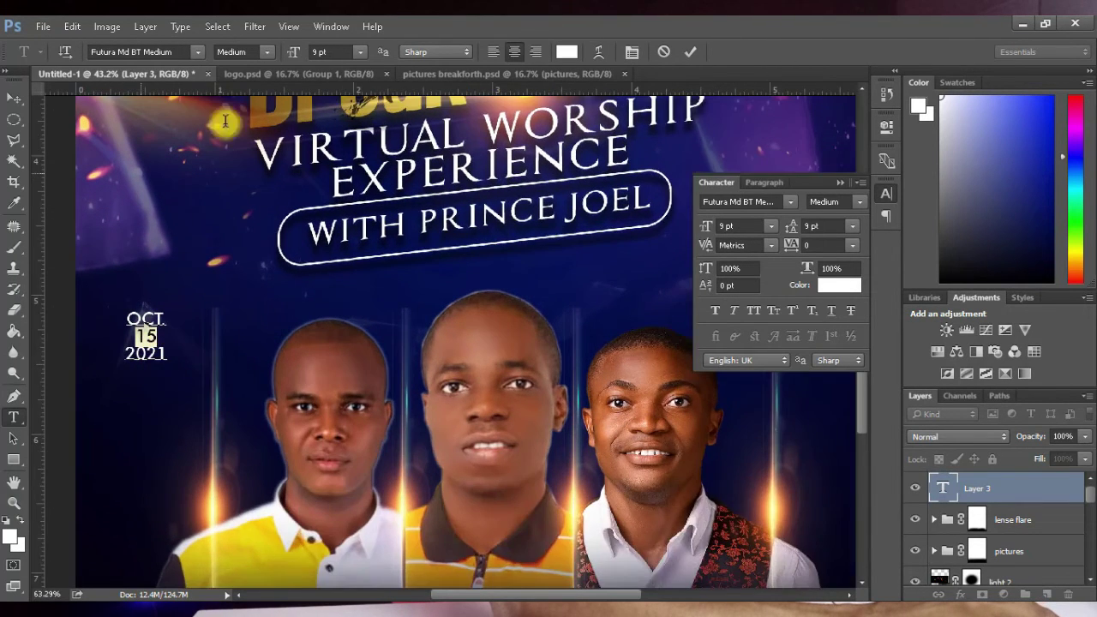
scroll(157, 362, "up", 2)
left_click(262, 51)
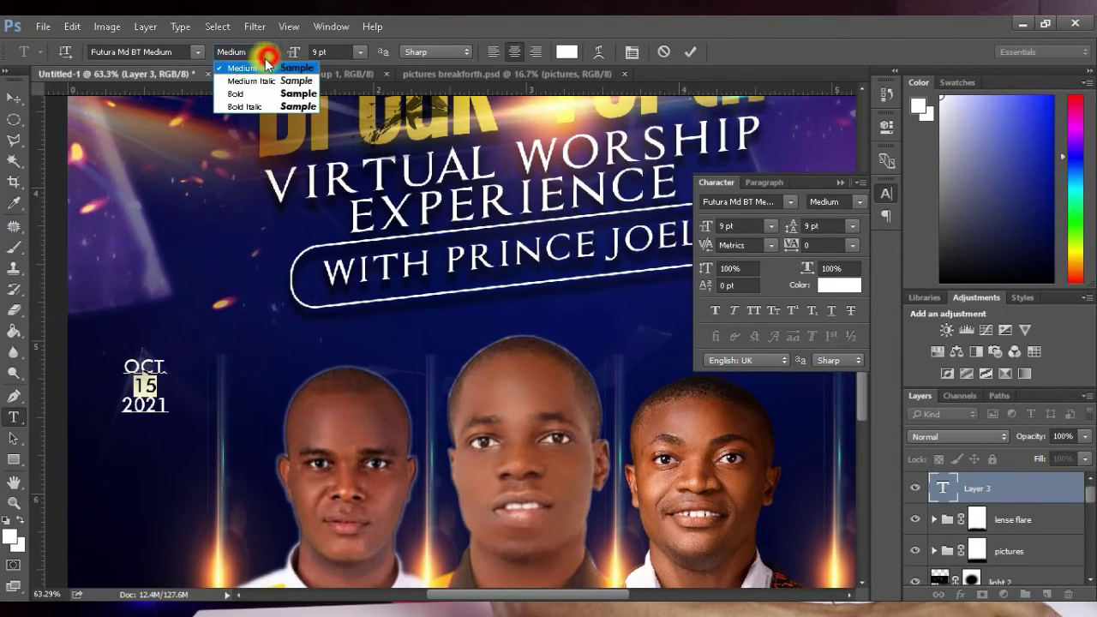
left_click(252, 94)
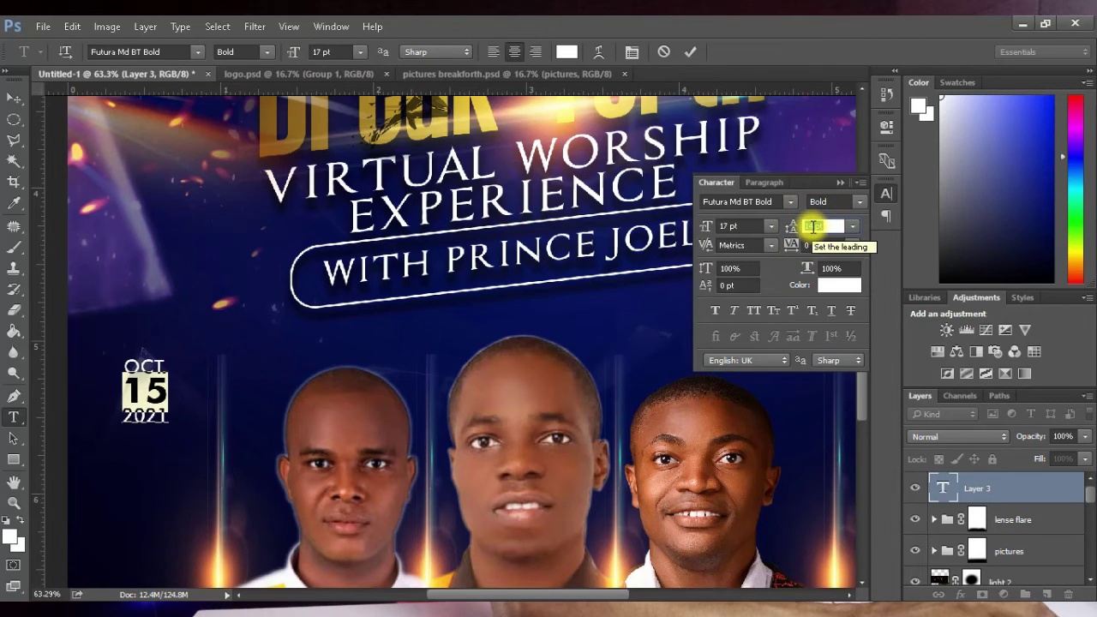
Step: Left-align the three date lines and commit the text
left_click(144, 390)
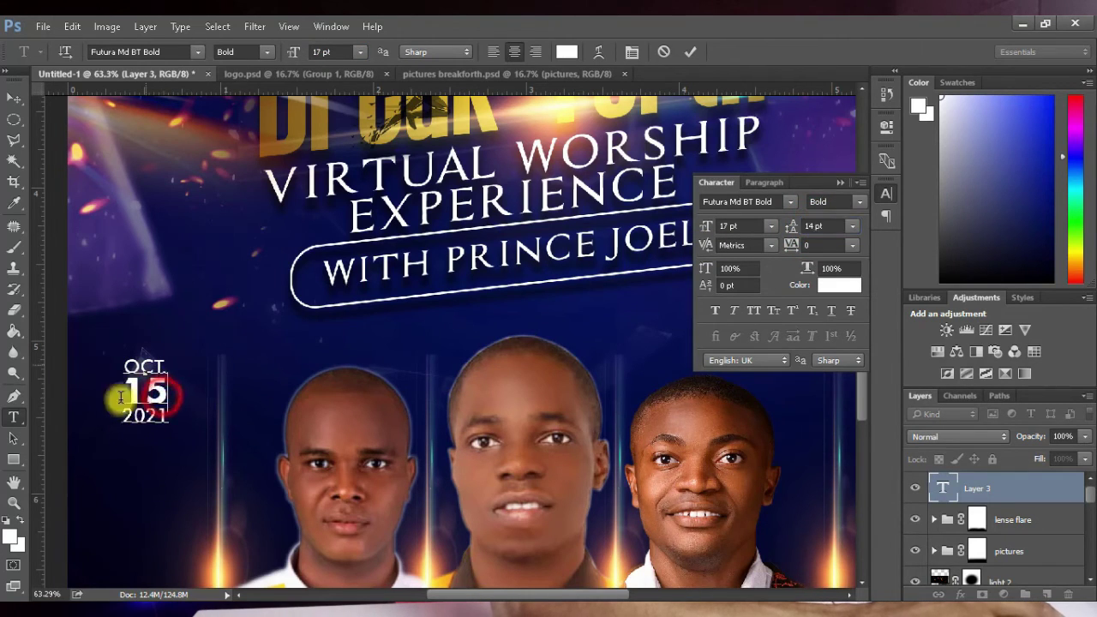
key("ctrl+a")
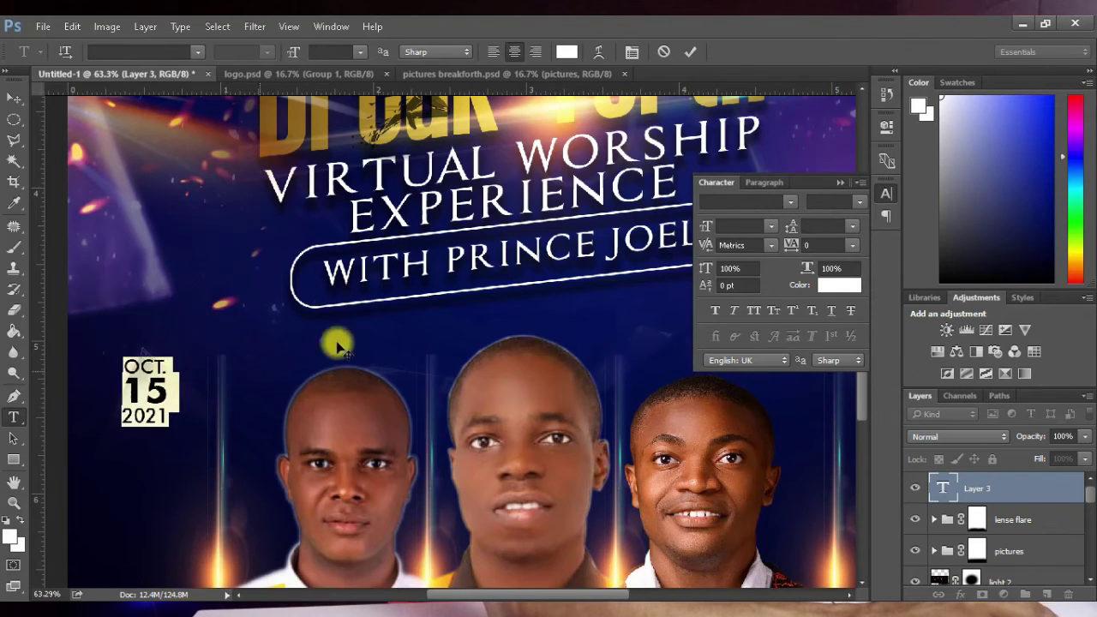
left_click(493, 53)
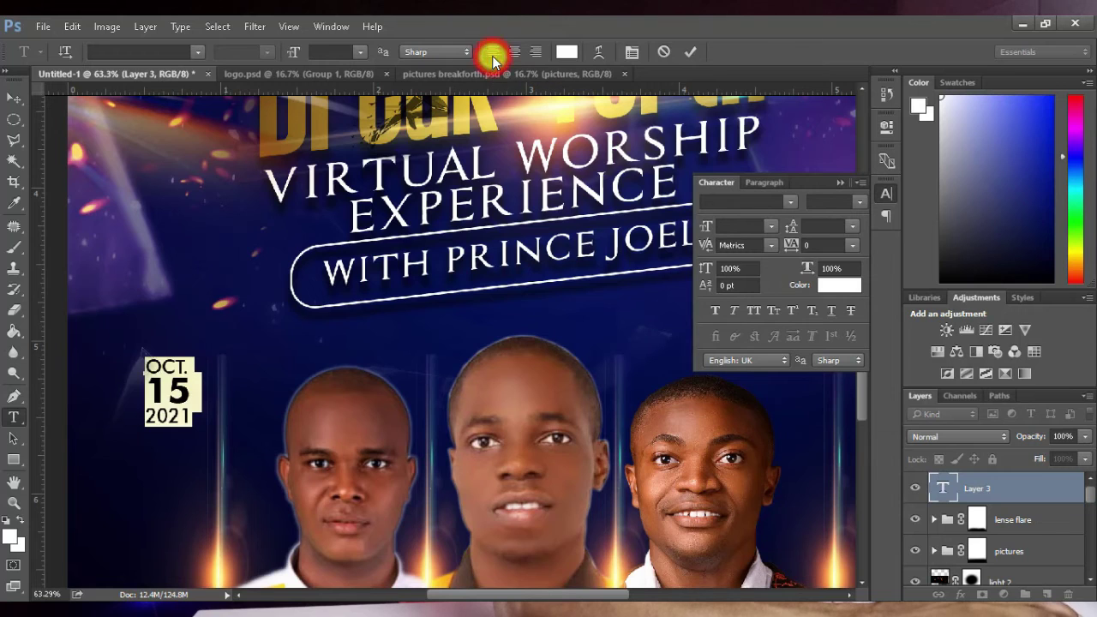
left_click(12, 103)
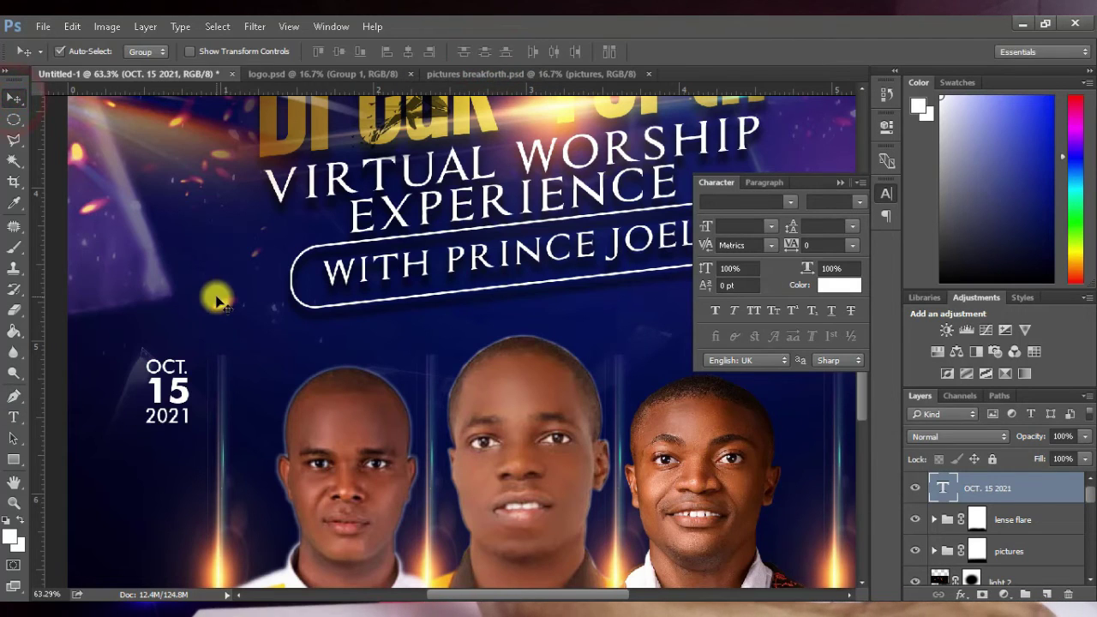
Step: Scale the OCT. 15 2021 date up to about 175% and reposition it
key("ctrl+t")
left_click_drag(192, 433, 235, 478)
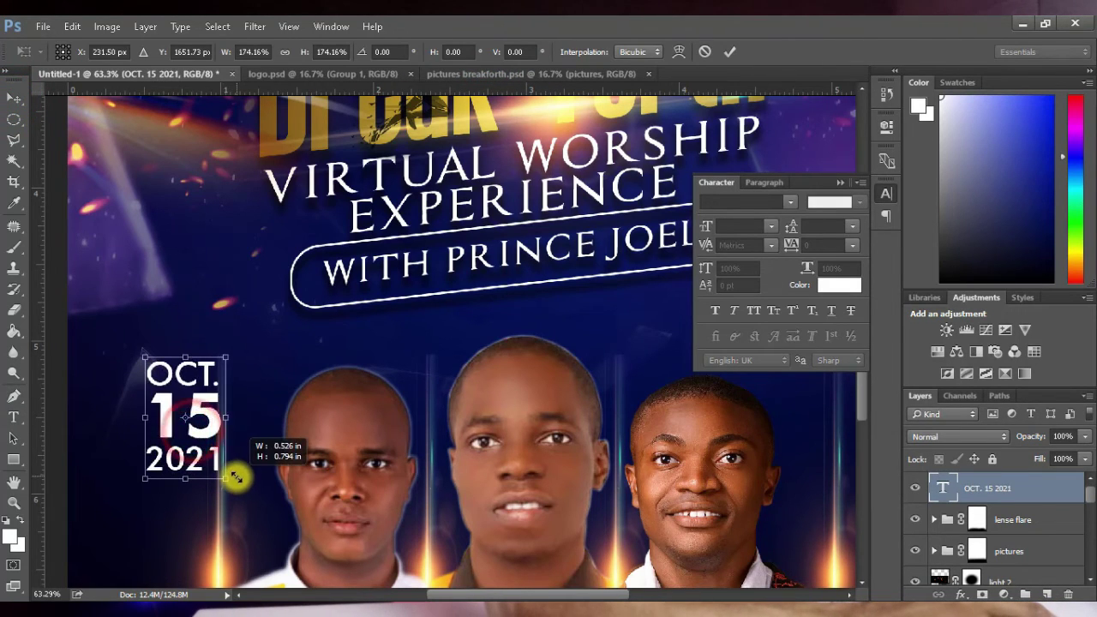
left_click_drag(196, 417, 173, 402)
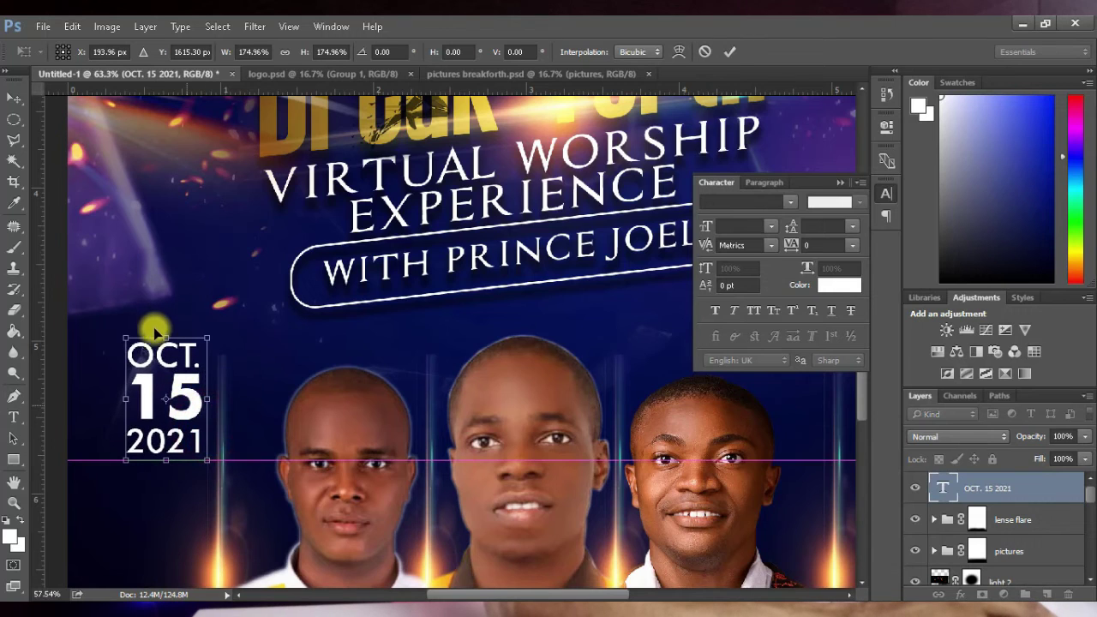
scroll(151, 330, "down", 5)
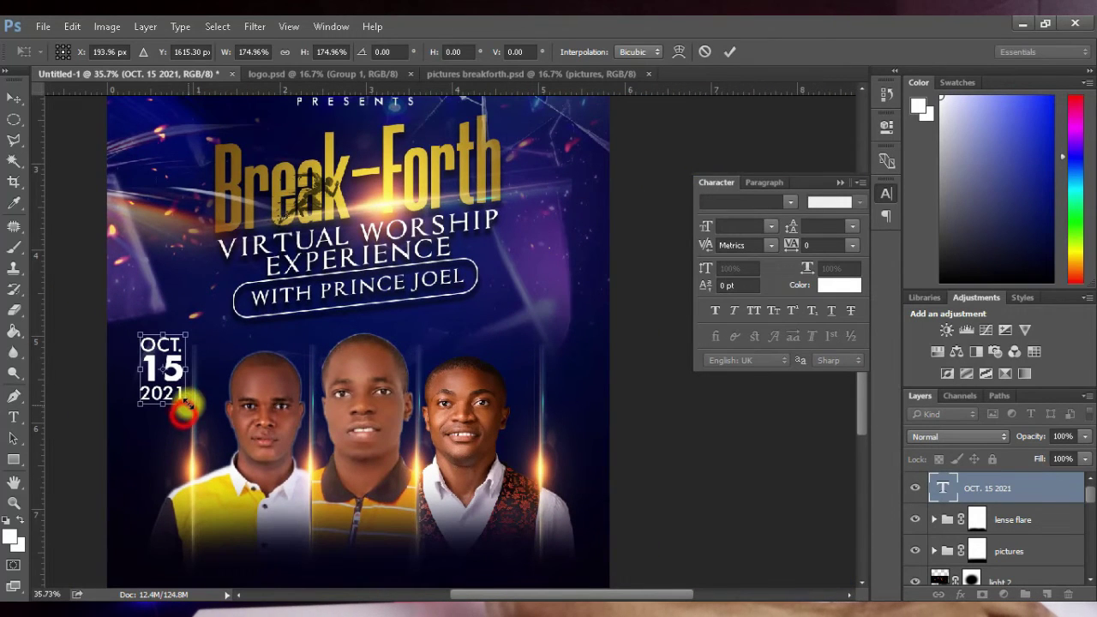
left_click_drag(183, 413, 151, 416)
left_click(729, 52)
Step: Duplicate the date, retype the copy as 8PM on the right, and position both lines
key("ctrl+j")
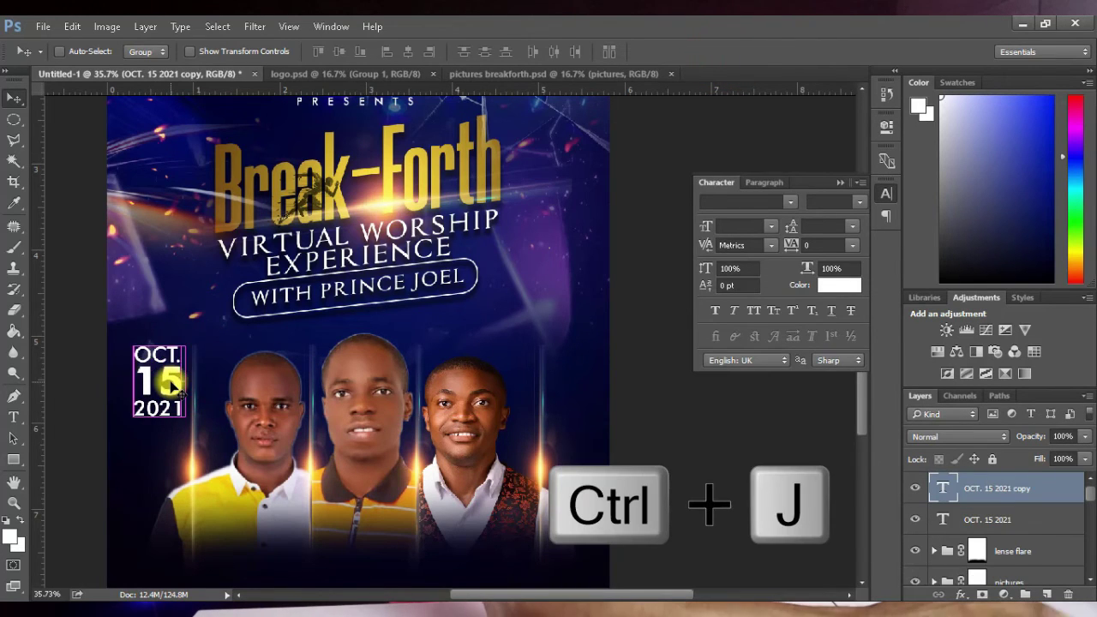
left_click_drag(172, 391, 567, 397)
key("t")
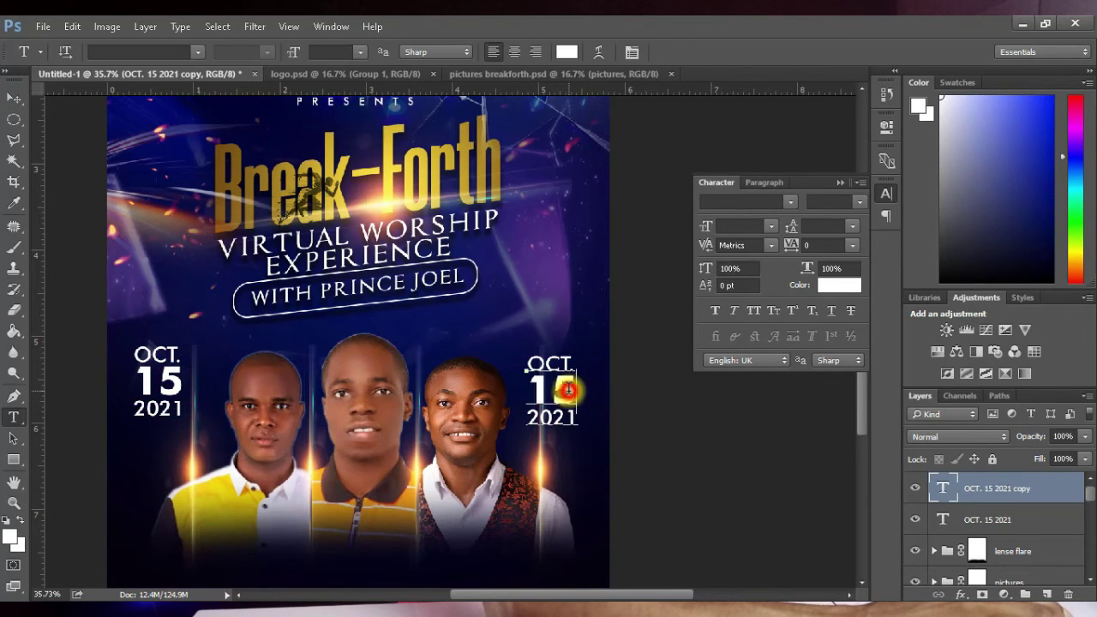
left_click(567, 398)
key("ctrl+a")
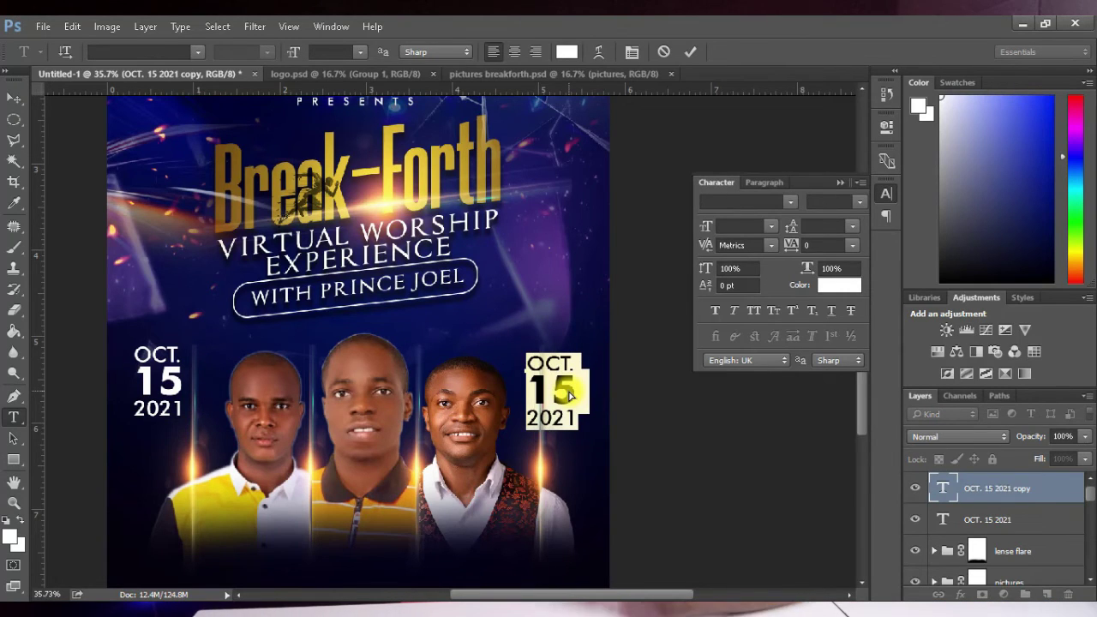
type("8PM")
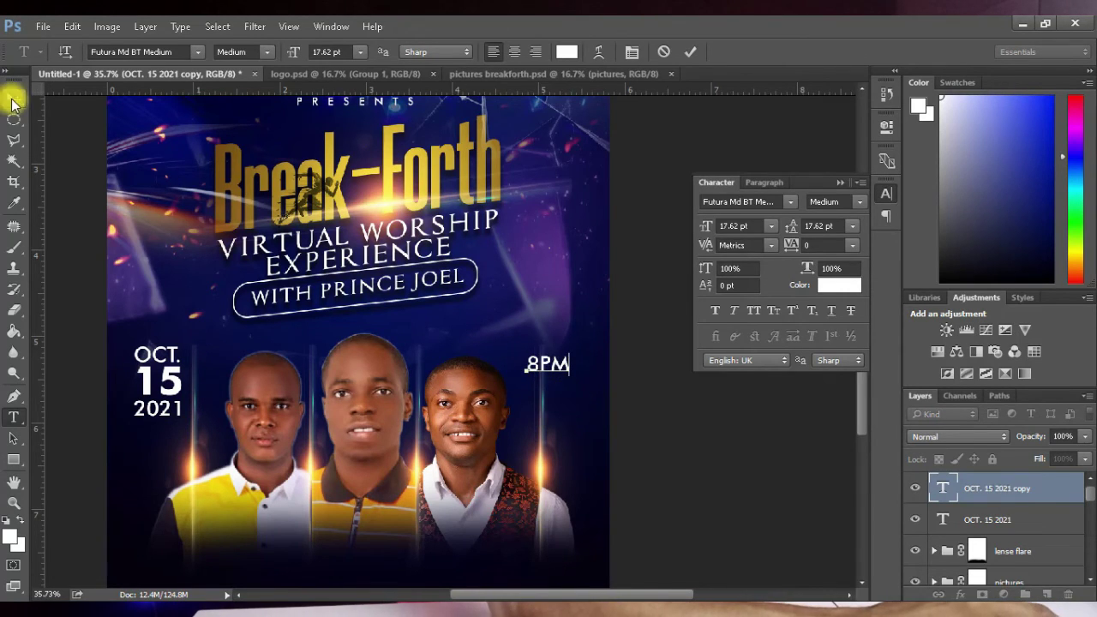
left_click(11, 101)
left_click_drag(557, 367, 567, 397)
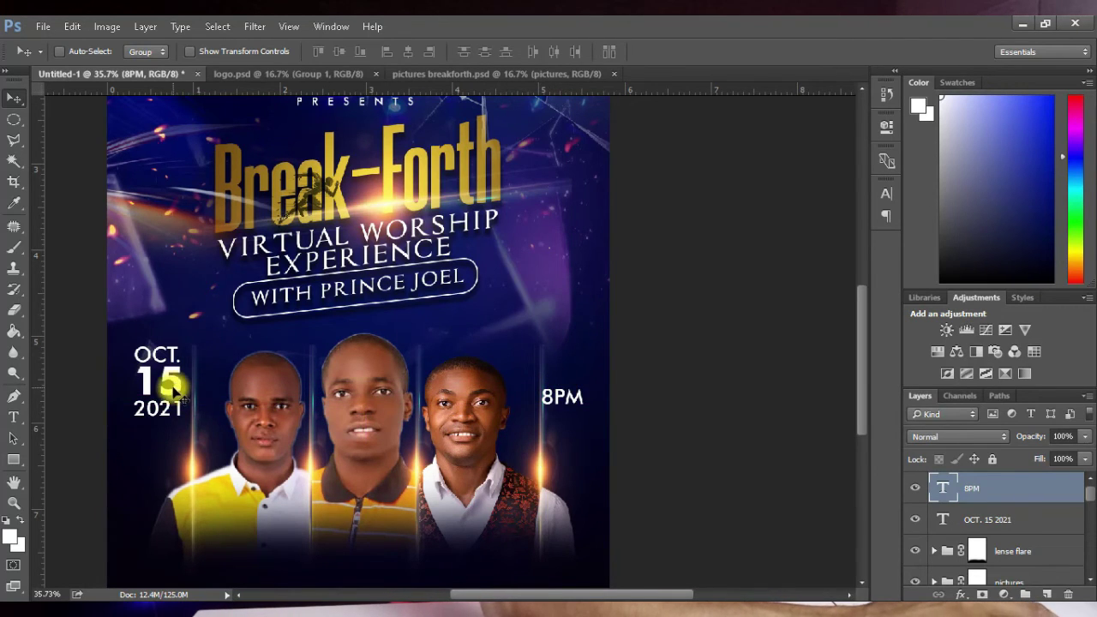
left_click_drag(176, 390, 169, 412)
Step: Drag the calendar image from the assets folder into the flyer
key("alt+Tab")
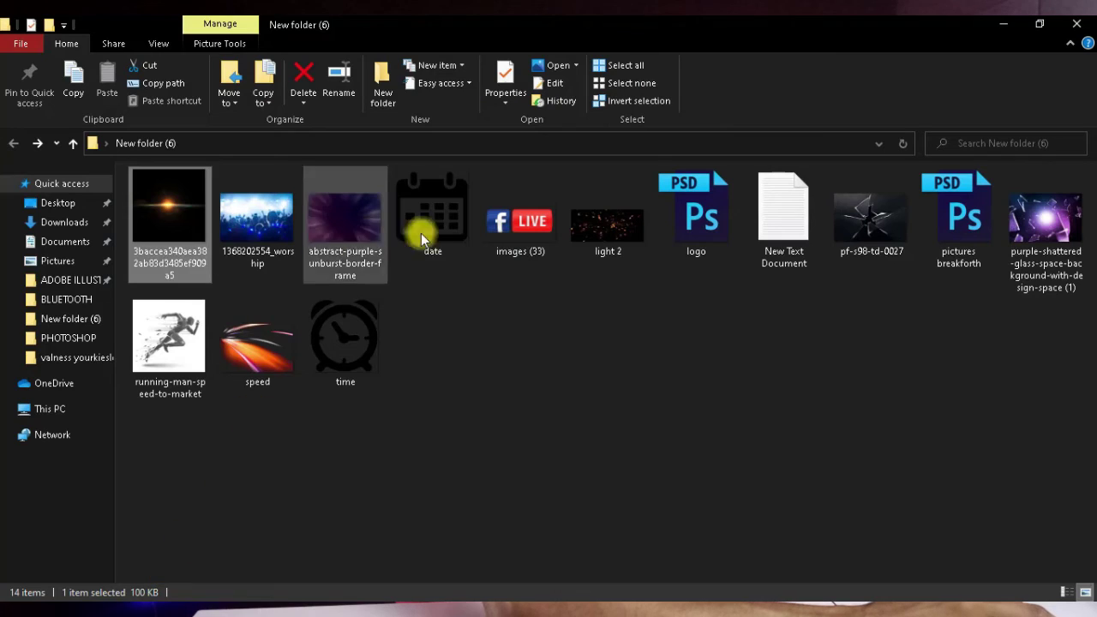
left_click(454, 235)
left_click_drag(450, 224, 206, 360)
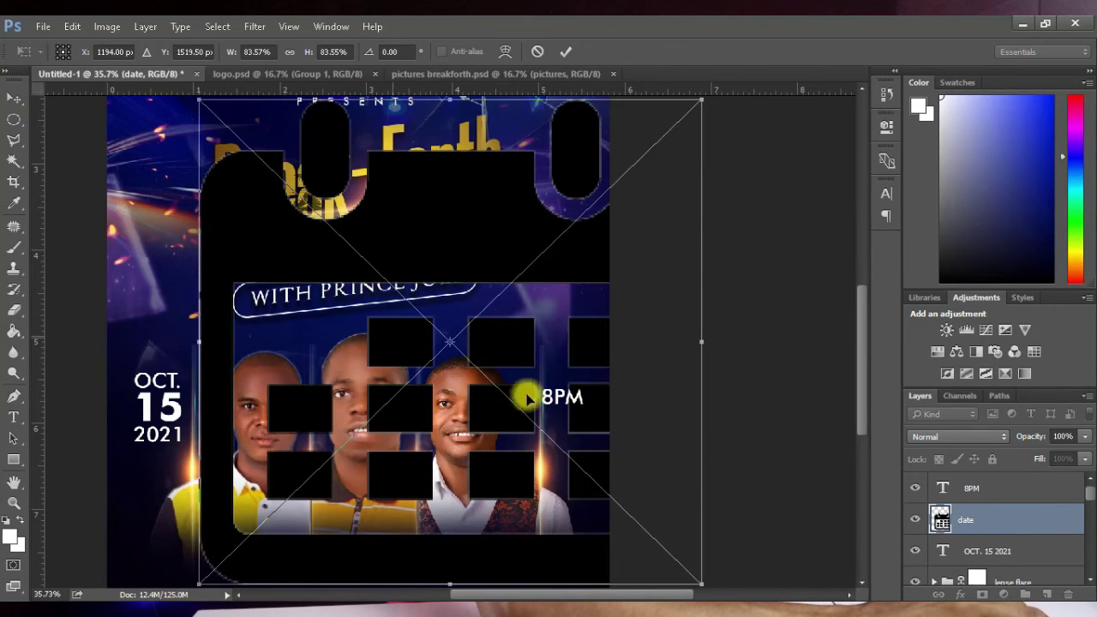
Step: Shrink the calendar icon and set it just above the OCT. 15 2021 date
mouse_move(701, 104)
left_mouse_down()
mouse_move(259, 526)
mouse_move(154, 323)
mouse_move(170, 361)
mouse_move(161, 341)
mouse_move(152, 380)
left_mouse_up()
scroll(155, 367, "up", 2)
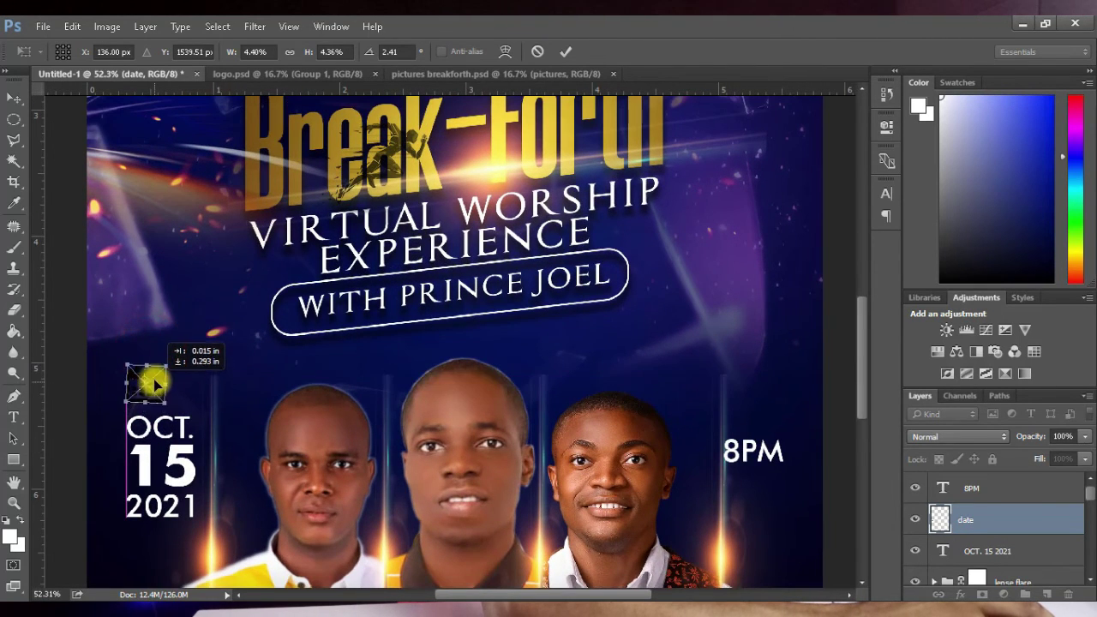
left_click(566, 51)
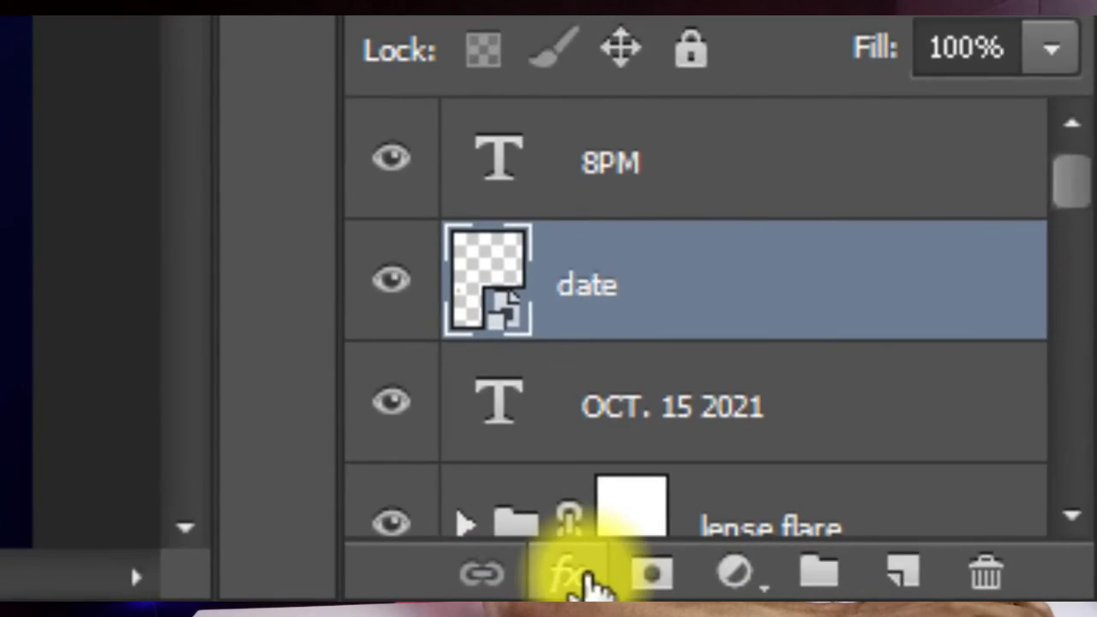
Step: Tint the calendar icon bright yellow with a Color Overlay layer style
left_click(960, 594)
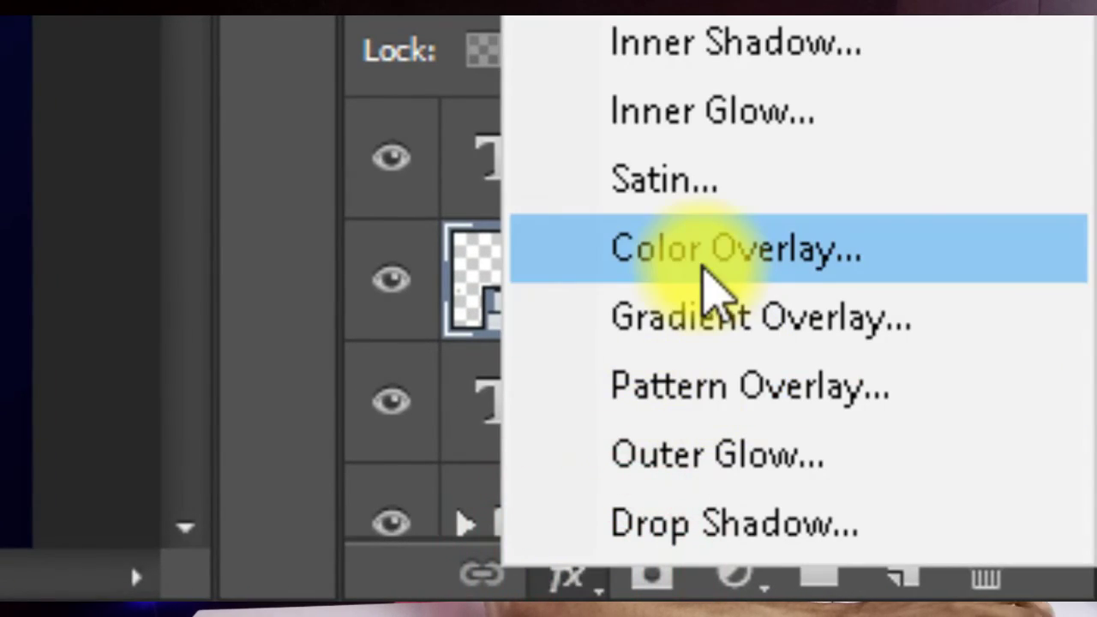
left_click(707, 248)
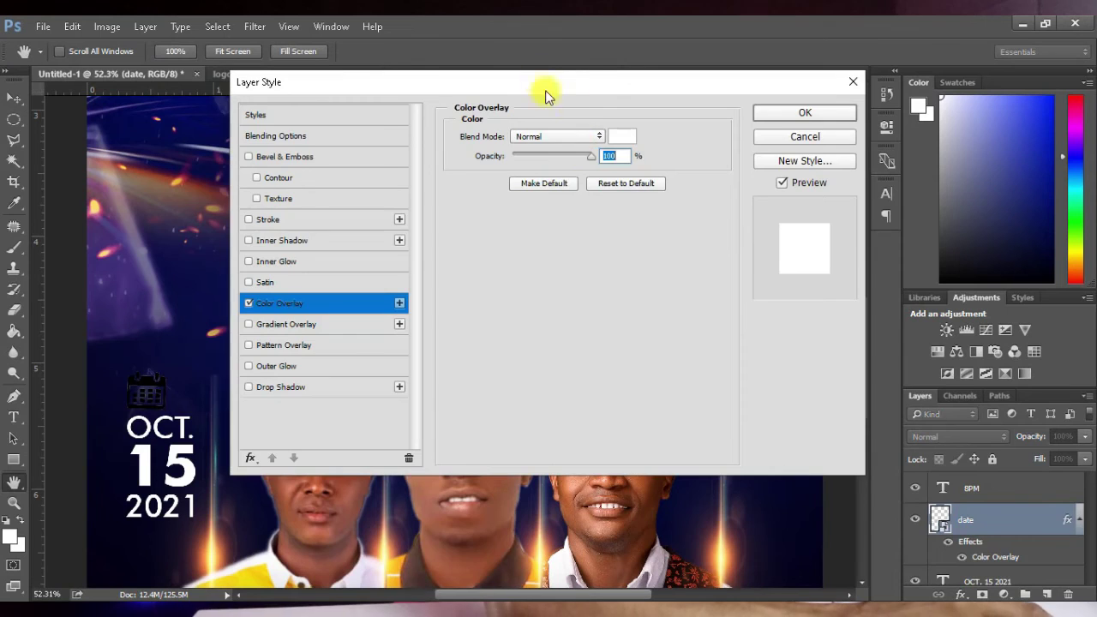
left_click_drag(527, 73, 602, 168)
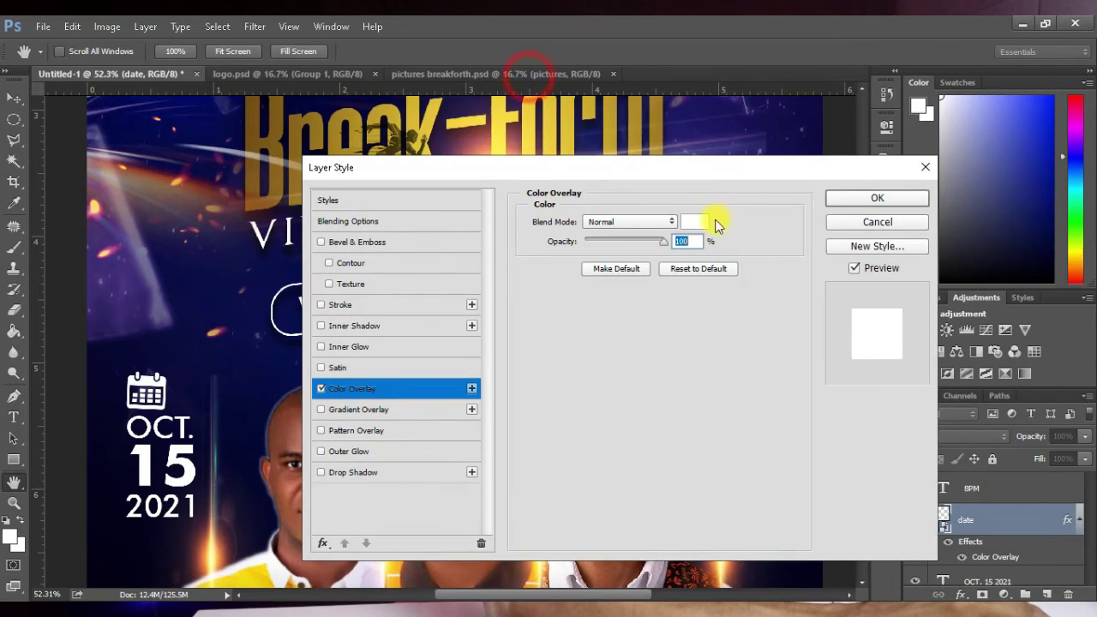
left_click(693, 222)
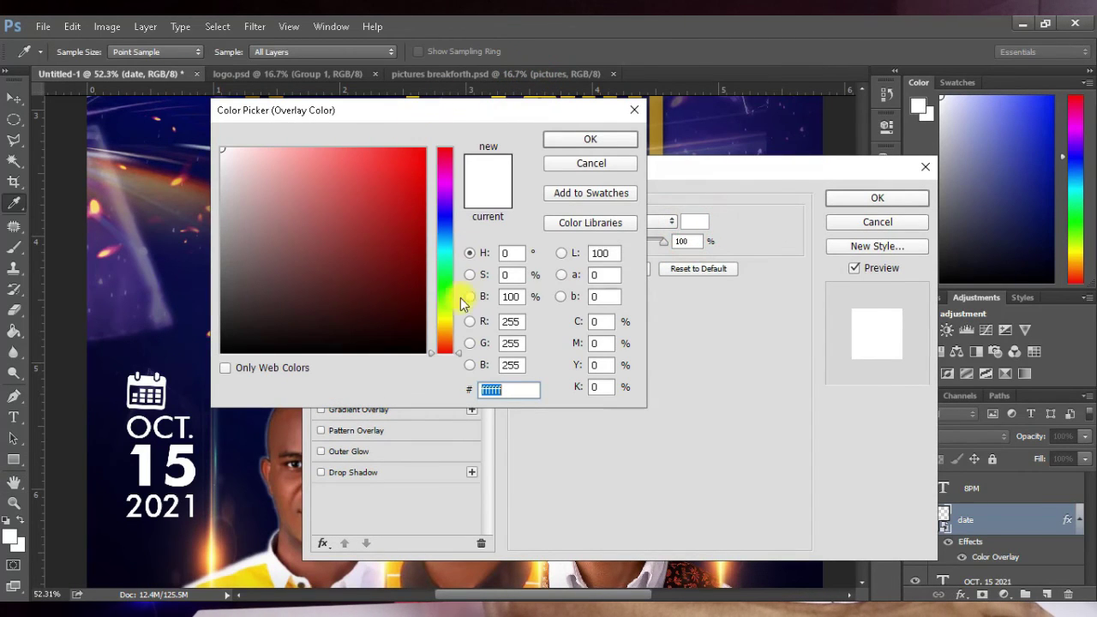
left_click_drag(449, 333, 447, 322)
left_click_drag(392, 247, 423, 174)
left_click_drag(506, 167, 520, 156)
left_click(563, 138)
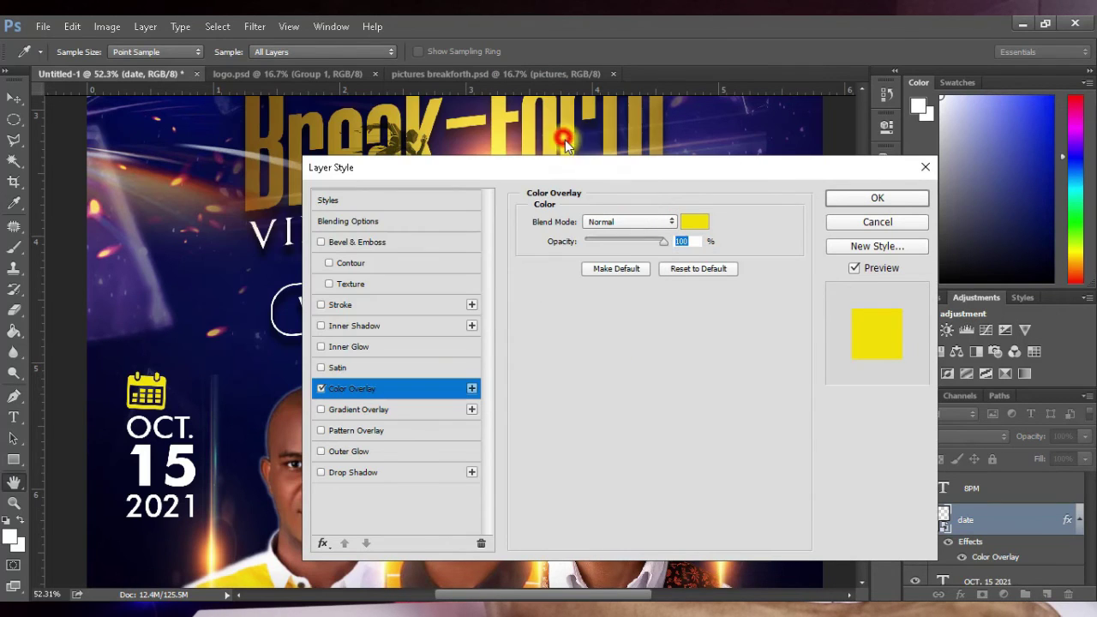
left_click(875, 196)
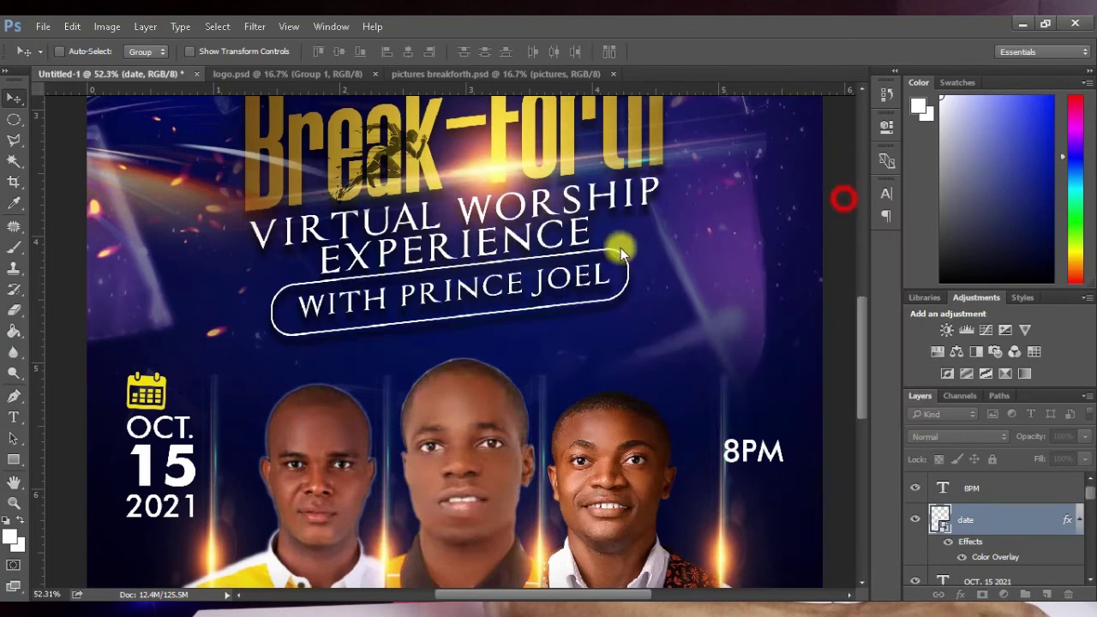
scroll(233, 337, "down", 3)
scroll(228, 391, "down", 3)
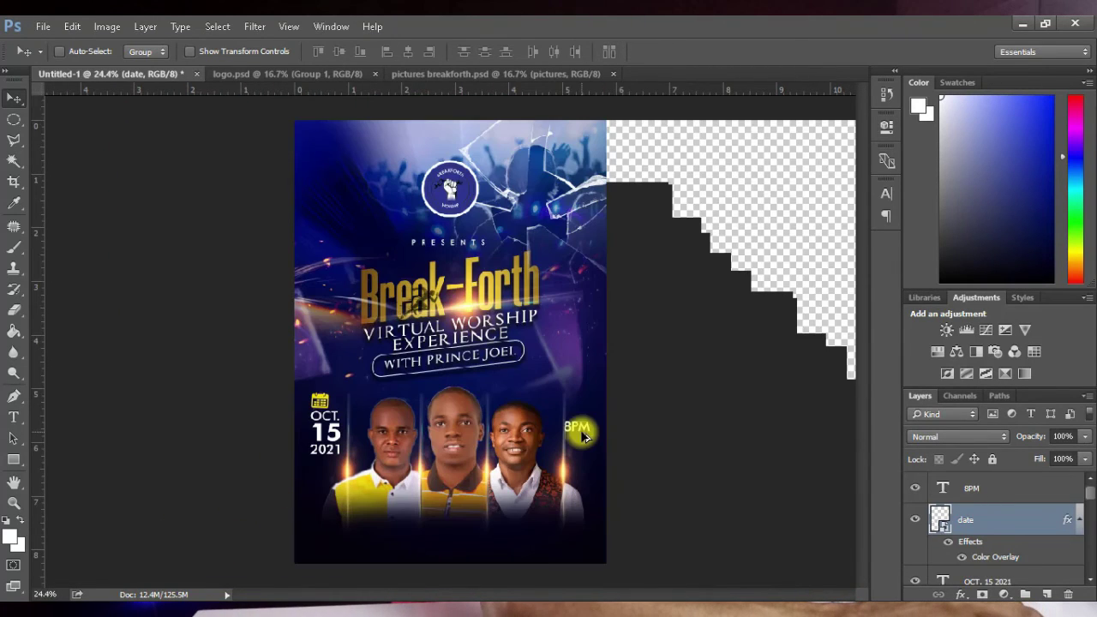
scroll(582, 438, "up", 3)
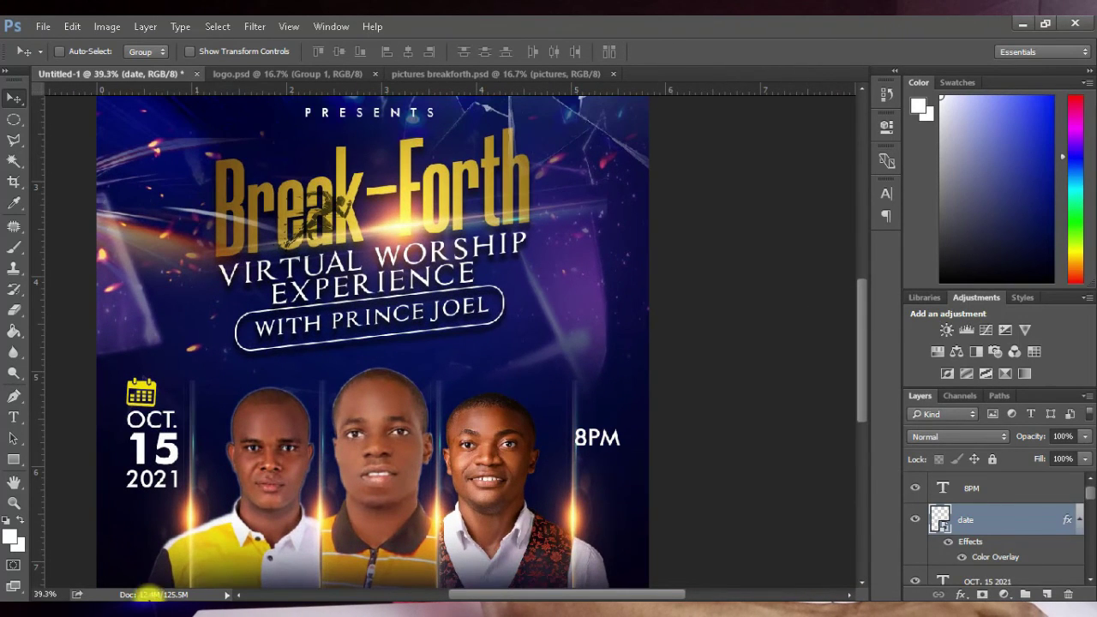
Step: Bring in the clock image, shrink it and place it just above 8PM
key("alt+Tab")
left_click_drag(360, 372, 562, 406)
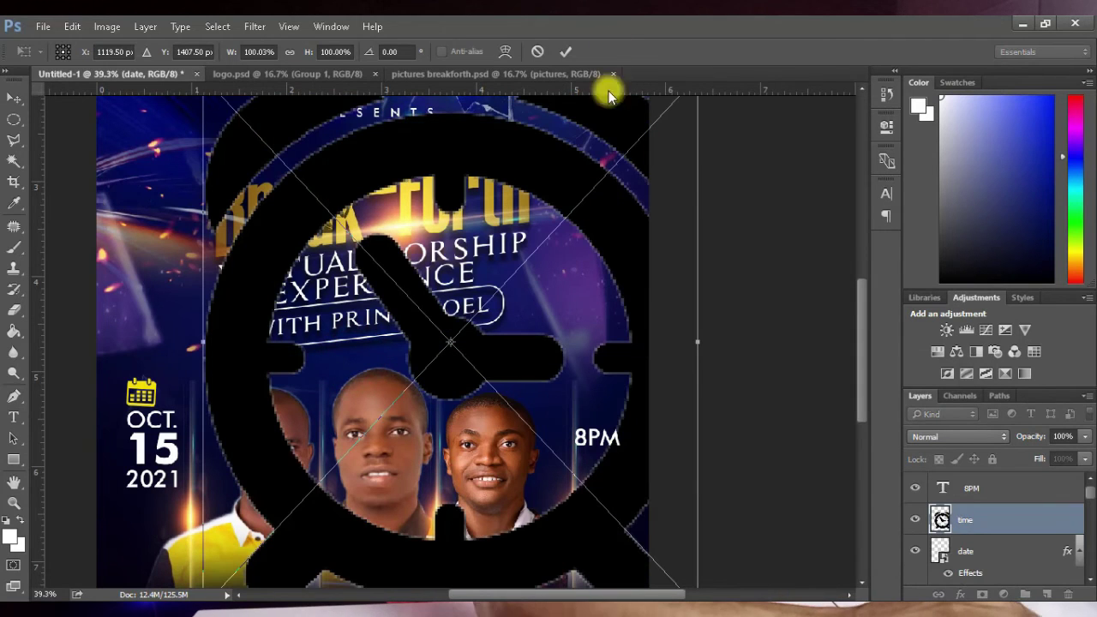
scroll(342, 421, "down", 1)
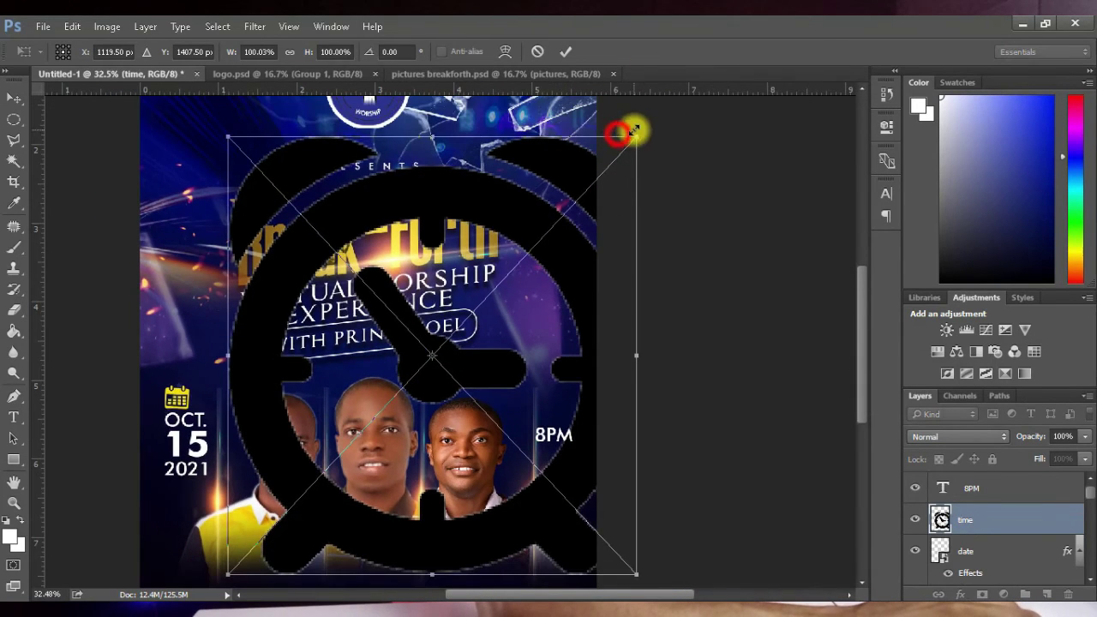
left_click_drag(635, 130, 557, 404)
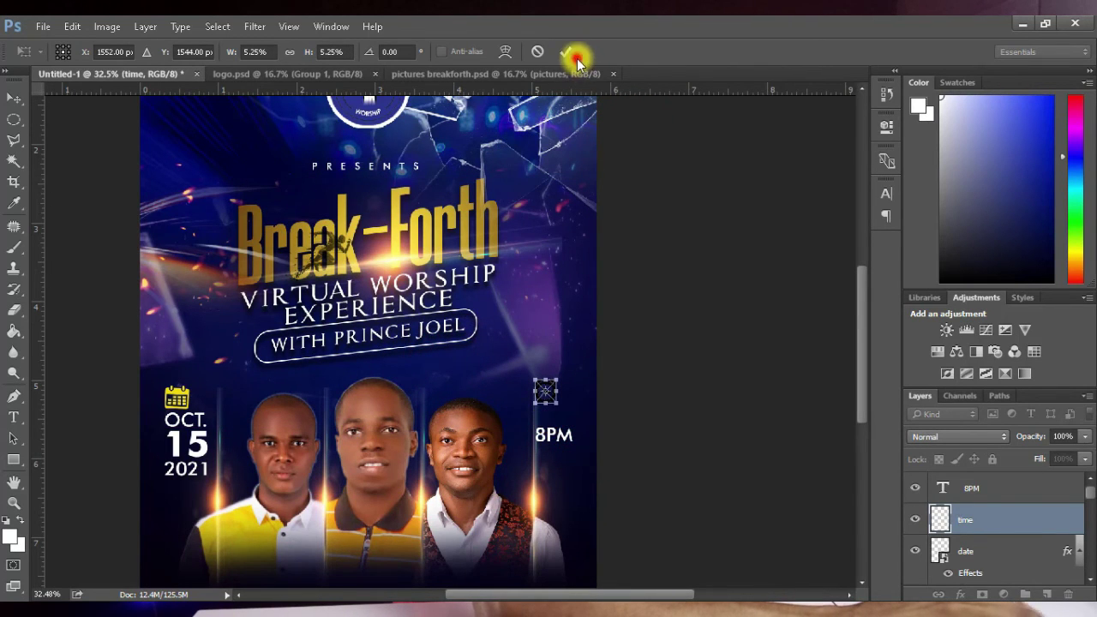
left_click(576, 51)
left_click(559, 51)
scroll(569, 445, "up", 1)
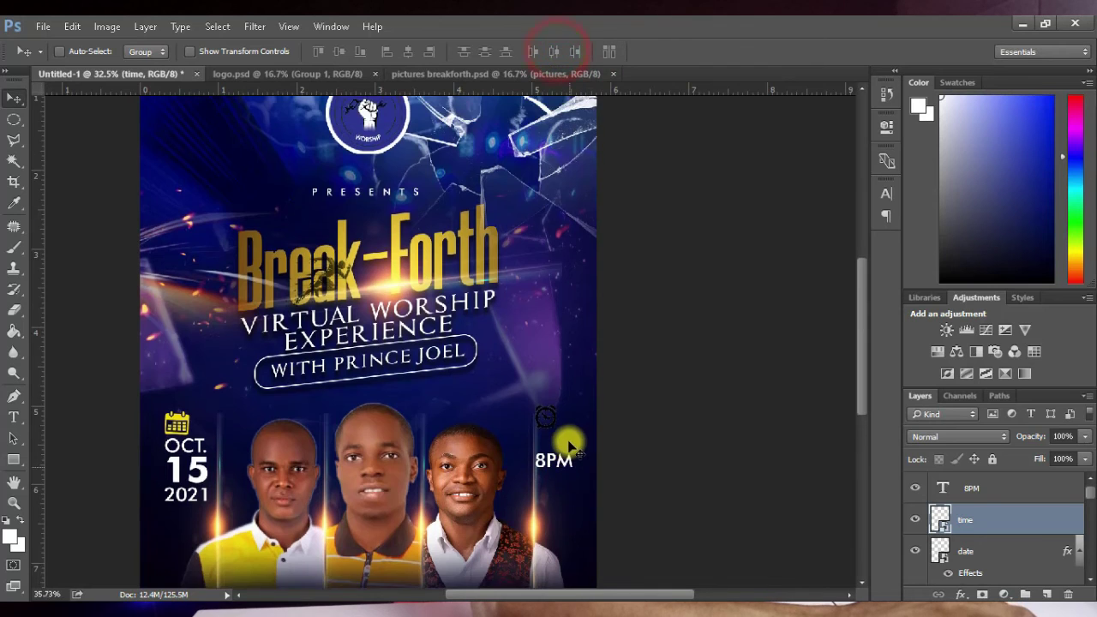
scroll(568, 446, "up", 1)
left_click_drag(544, 420, 562, 443)
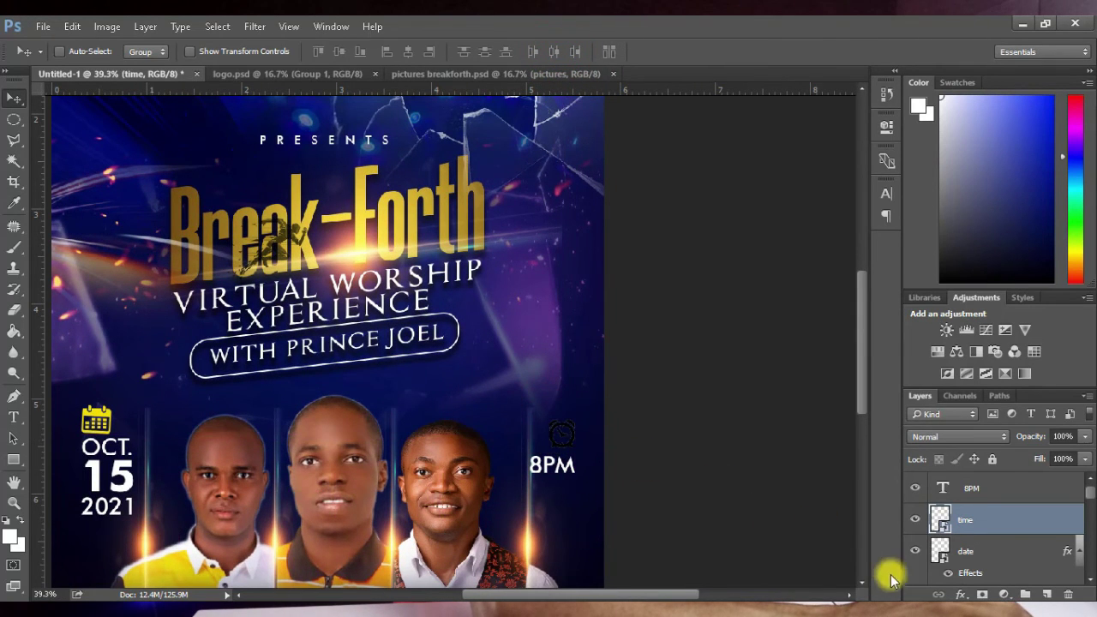
Step: Give the clock icon the same yellow Color Overlay
left_click(961, 594)
left_click(990, 507)
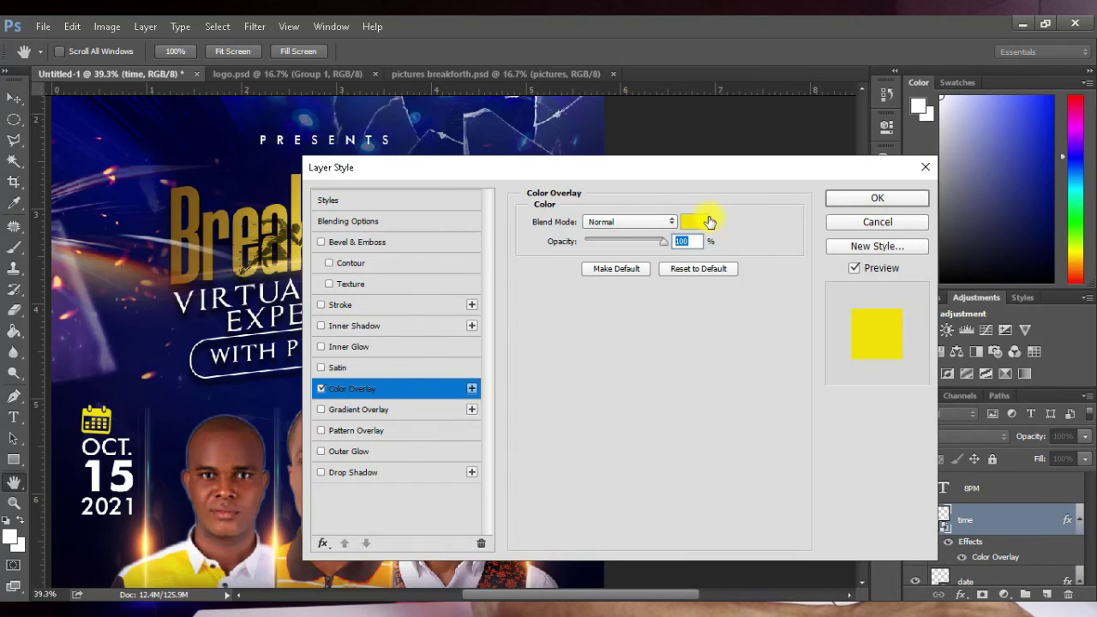
left_click(874, 198)
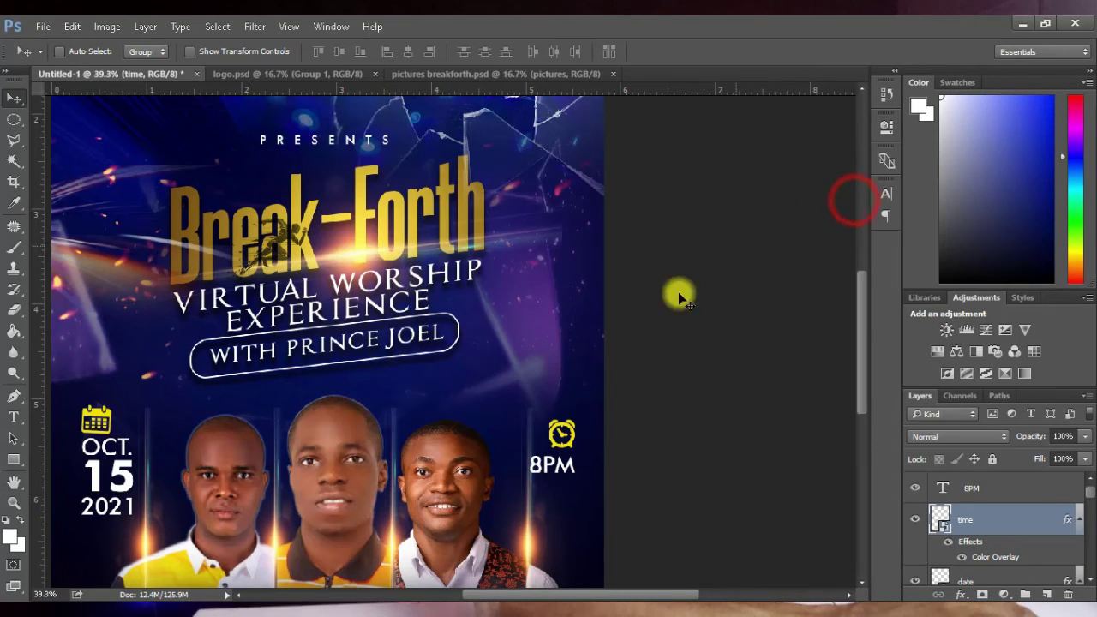
scroll(487, 296, "down", 4)
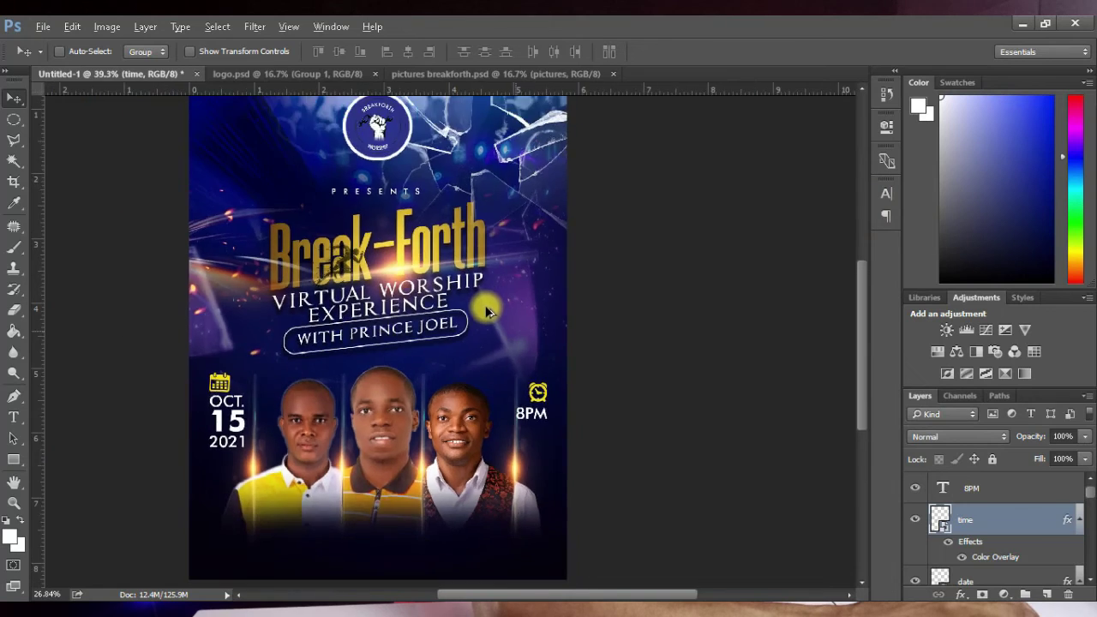
Step: Bring in the Facebook Live badge, shrink it and set it above the 8PM clock
scroll(583, 369, "up", 1)
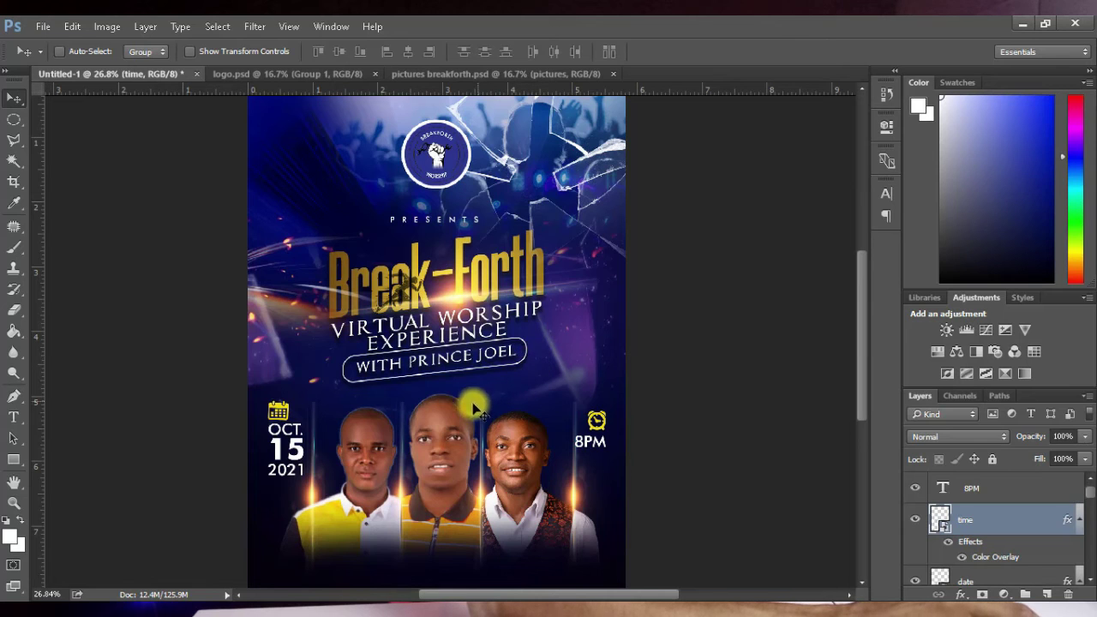
key("alt+Tab")
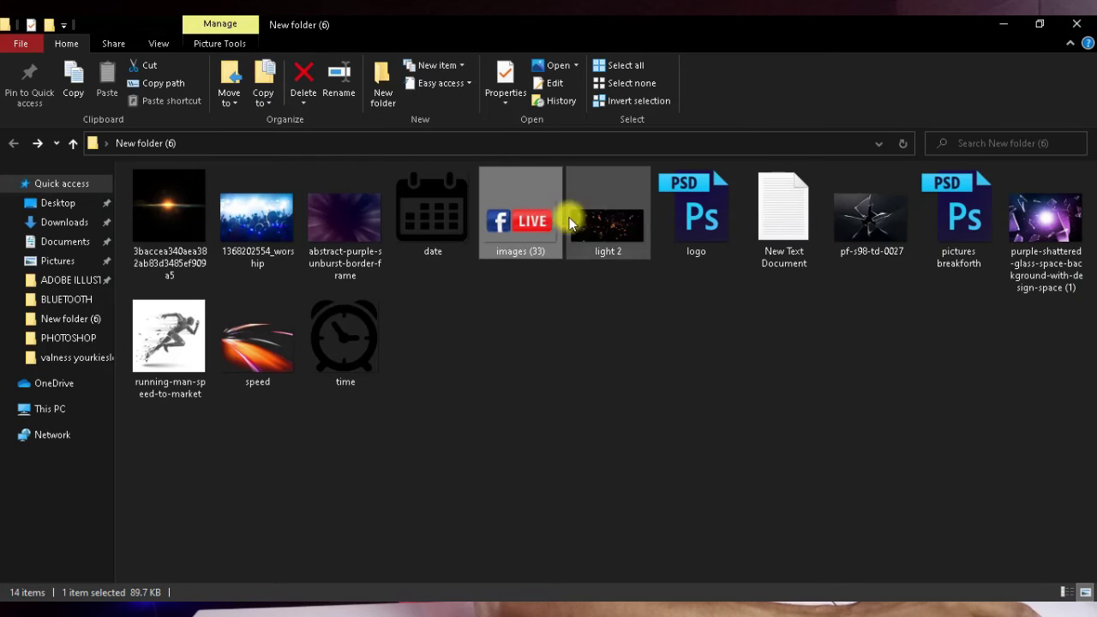
left_click_drag(569, 215, 594, 368)
left_click_drag(642, 454, 313, 336)
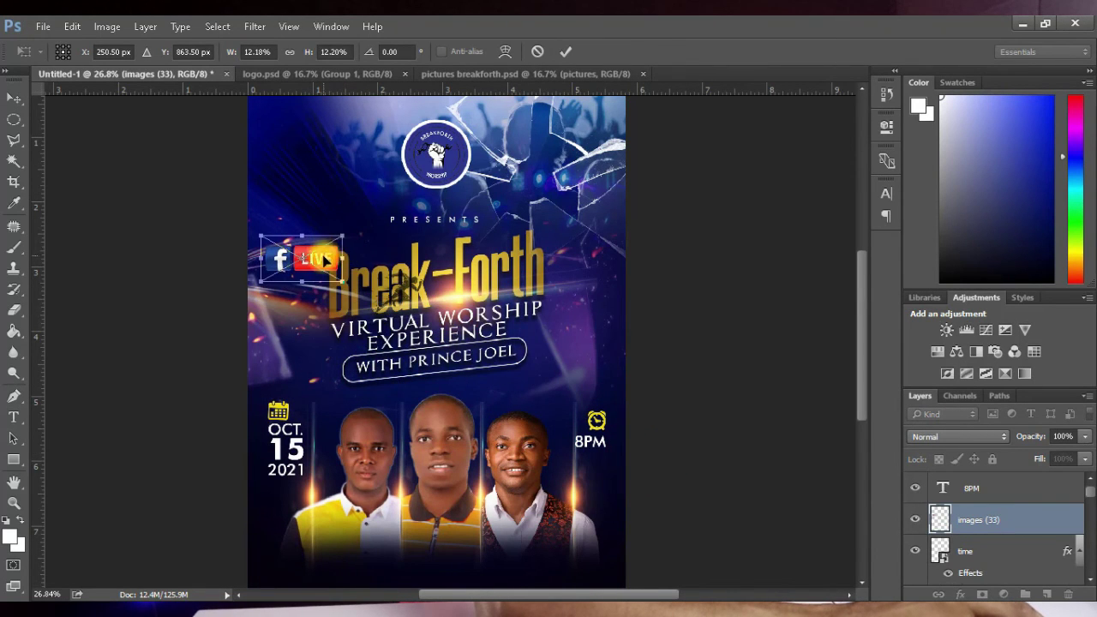
left_click_drag(326, 260, 583, 386)
left_click(565, 53)
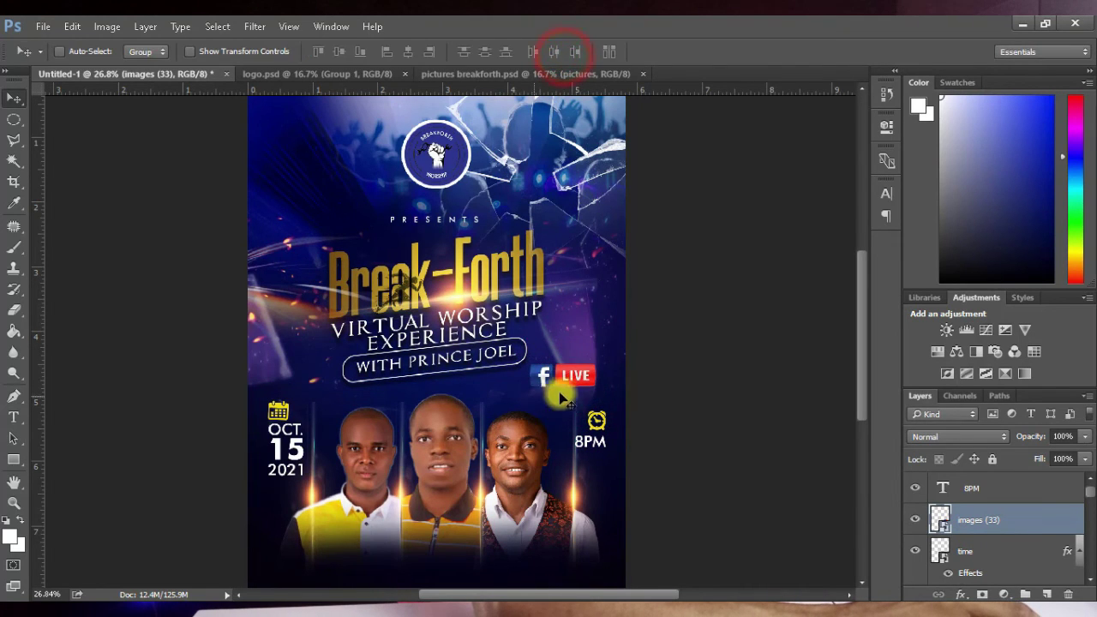
Step: Bring up the Notepad notes holding the flyer text
scroll(551, 282, "down", 2)
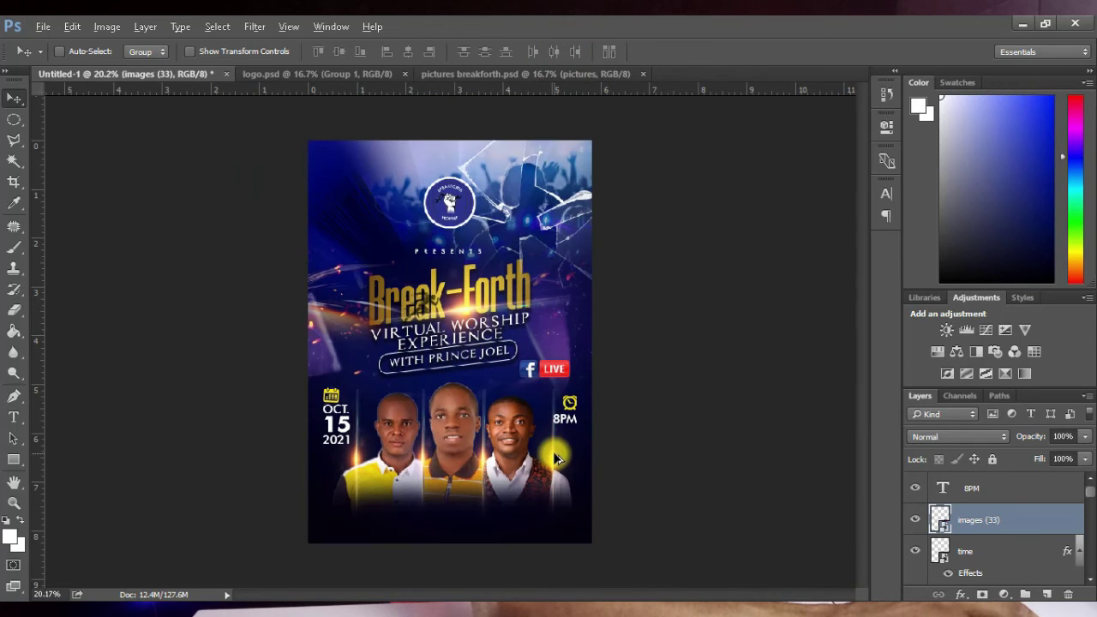
scroll(571, 460, "down", 1)
scroll(568, 468, "up", 2)
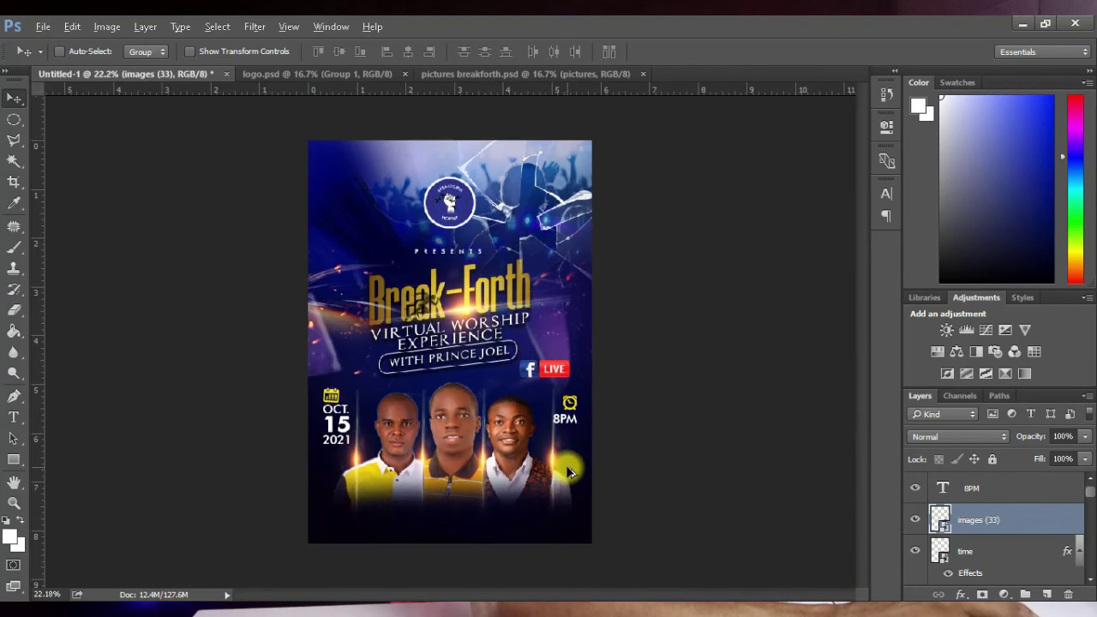
scroll(532, 418, "down", 1)
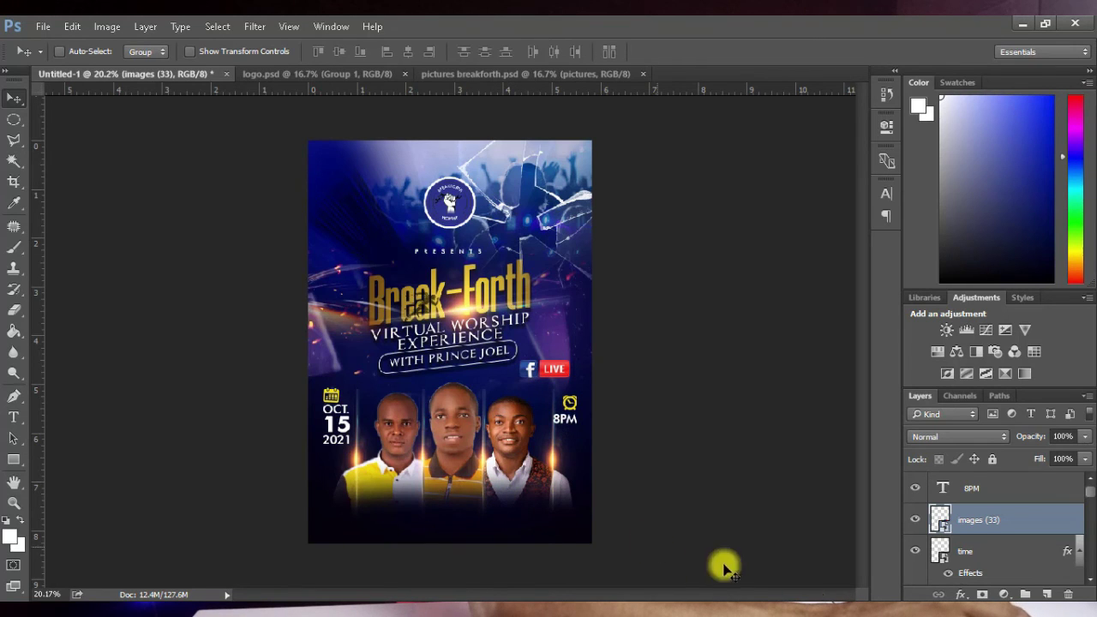
key("alt+Tab")
Step: Copy the three names from Notepad into a new text box below the portraits
left_click_drag(143, 480, 54, 451)
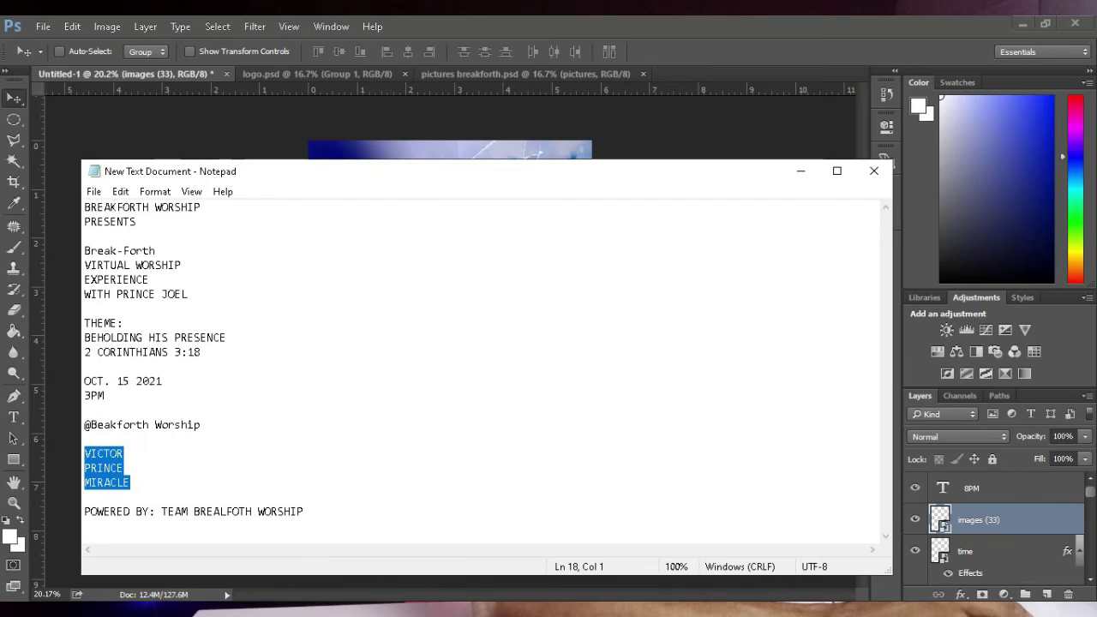
key("alt+Tab")
key("t")
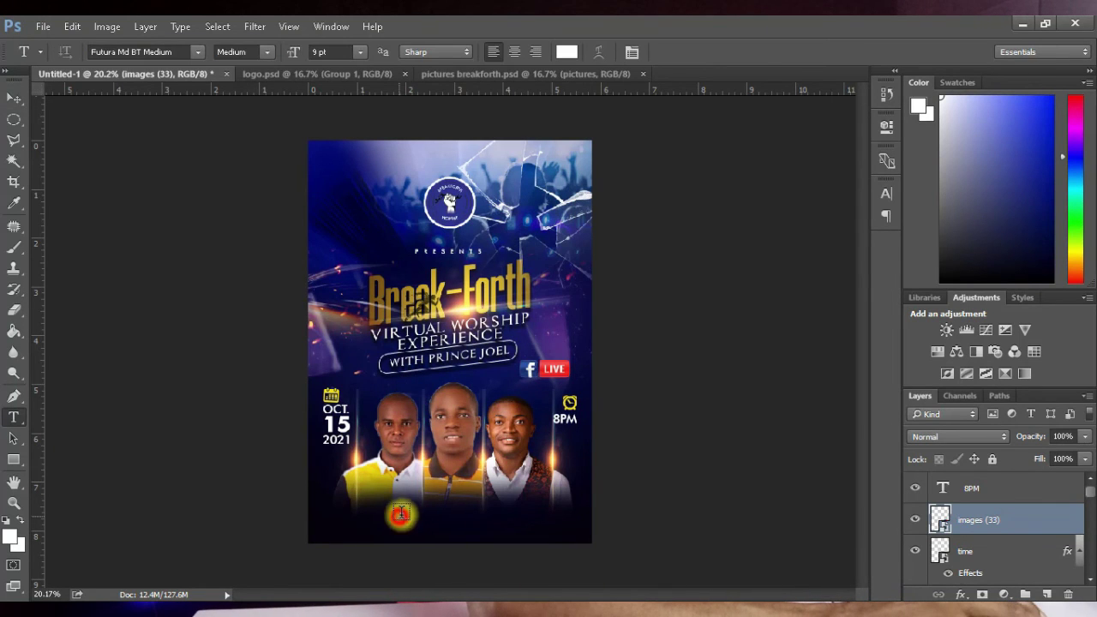
left_click(400, 513)
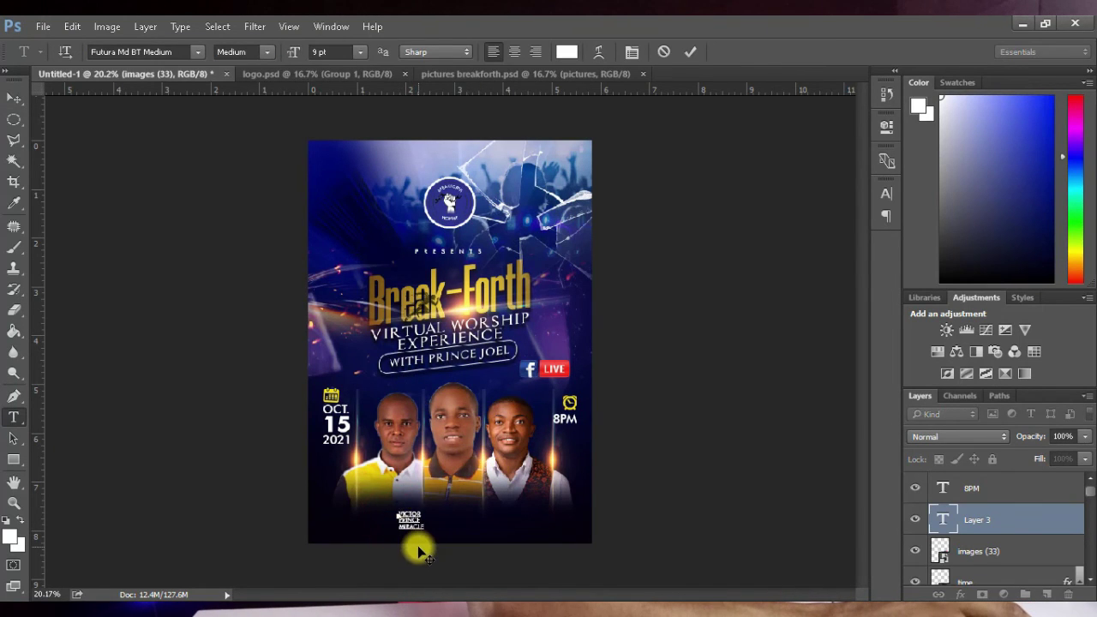
scroll(420, 552, "up", 6)
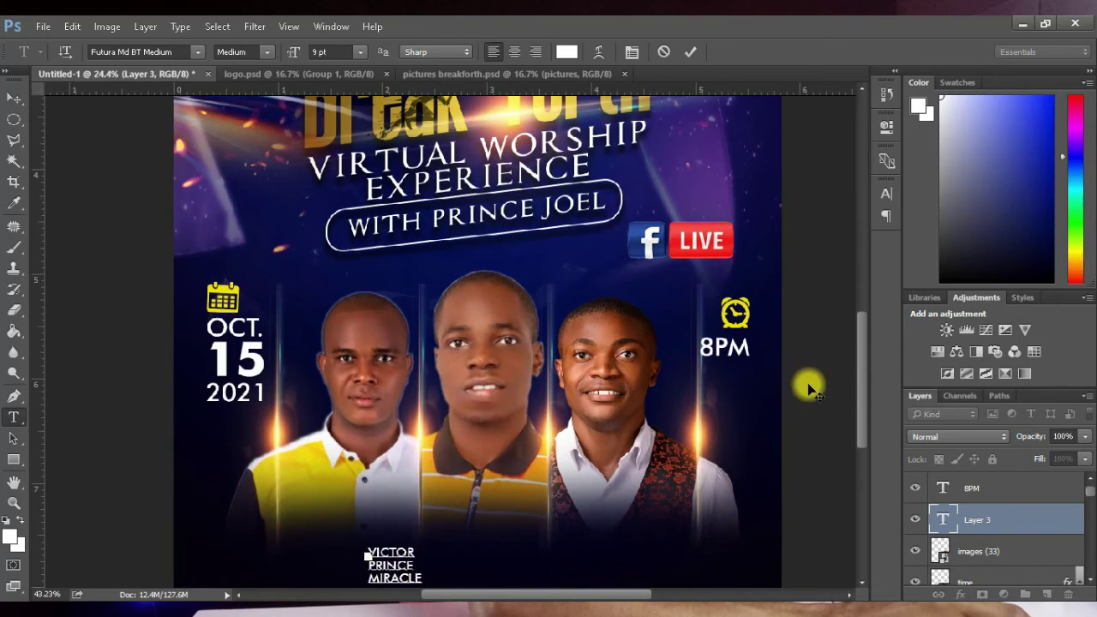
left_click_drag(862, 372, 862, 441)
scroll(375, 360, "up", 1)
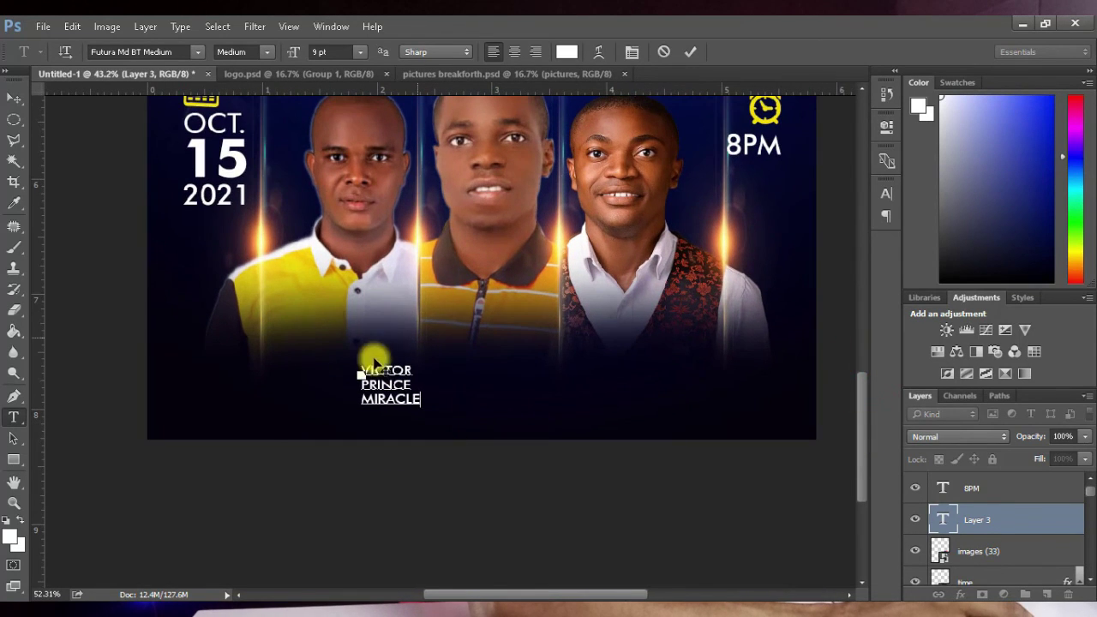
Step: Join VICTOR, PRINCE and MIRACLE onto one spaced line and move it under the portraits
left_click(354, 381)
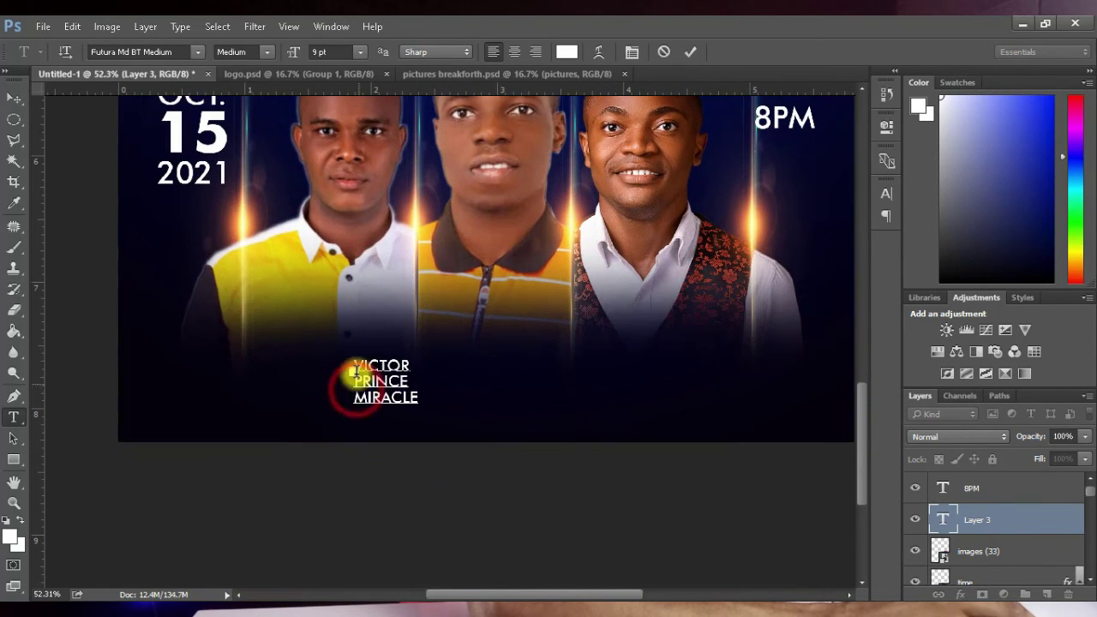
key("BackSpace")
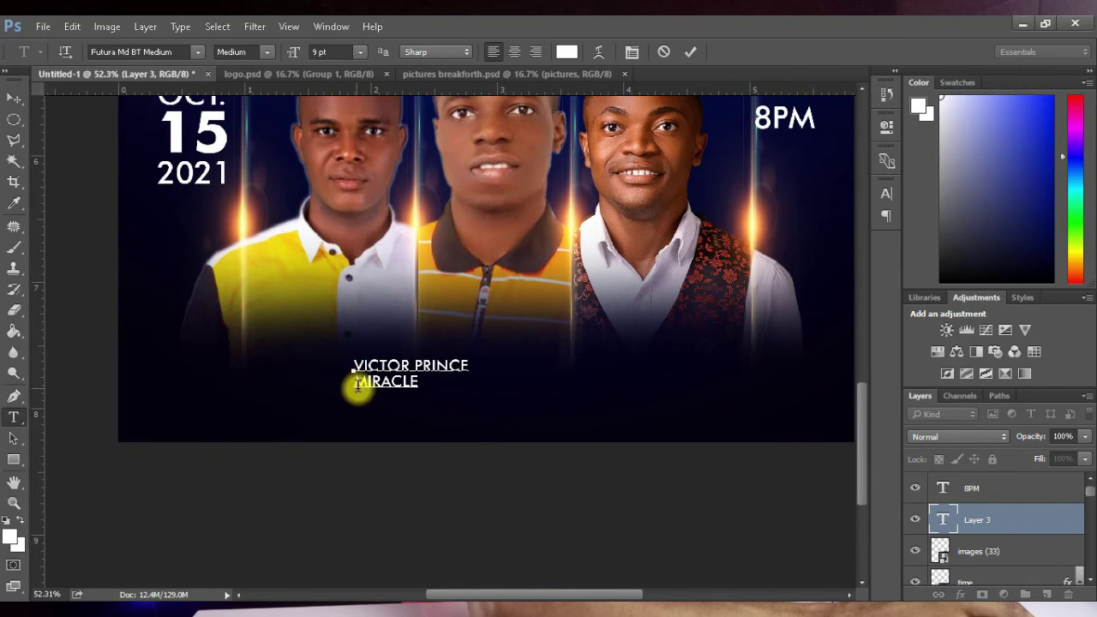
left_click(359, 385)
key("BackSpace")
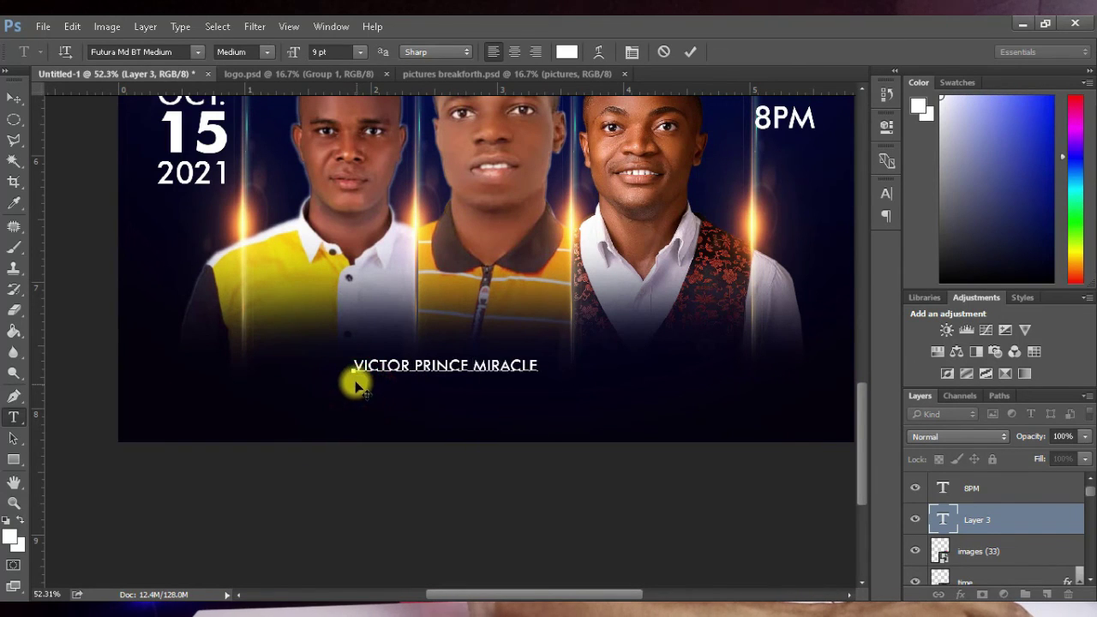
left_click(418, 367)
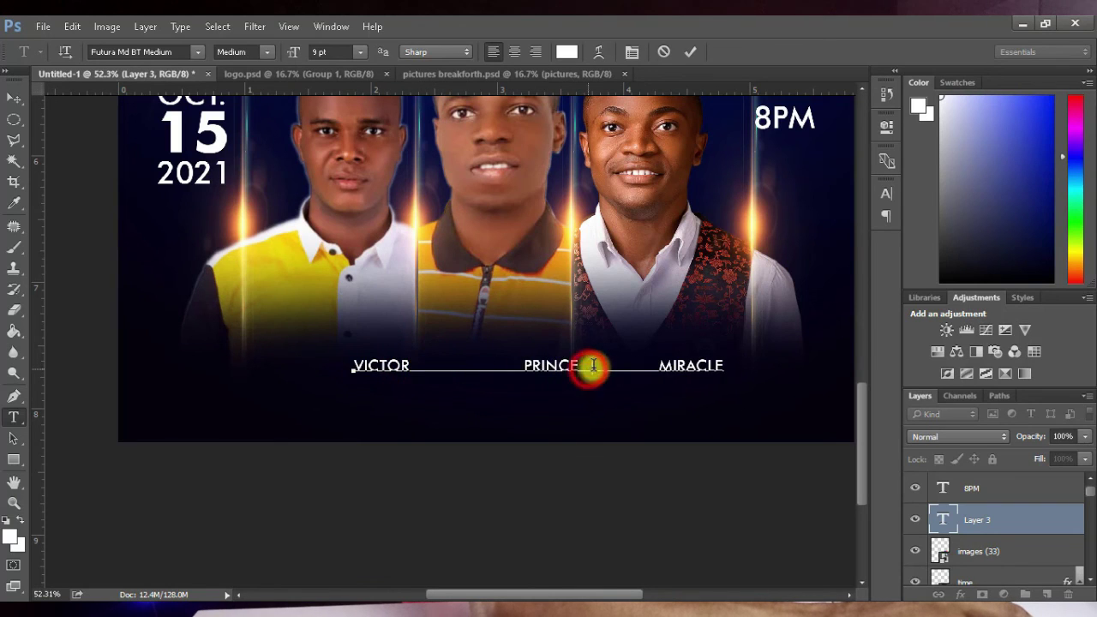
left_click(512, 368)
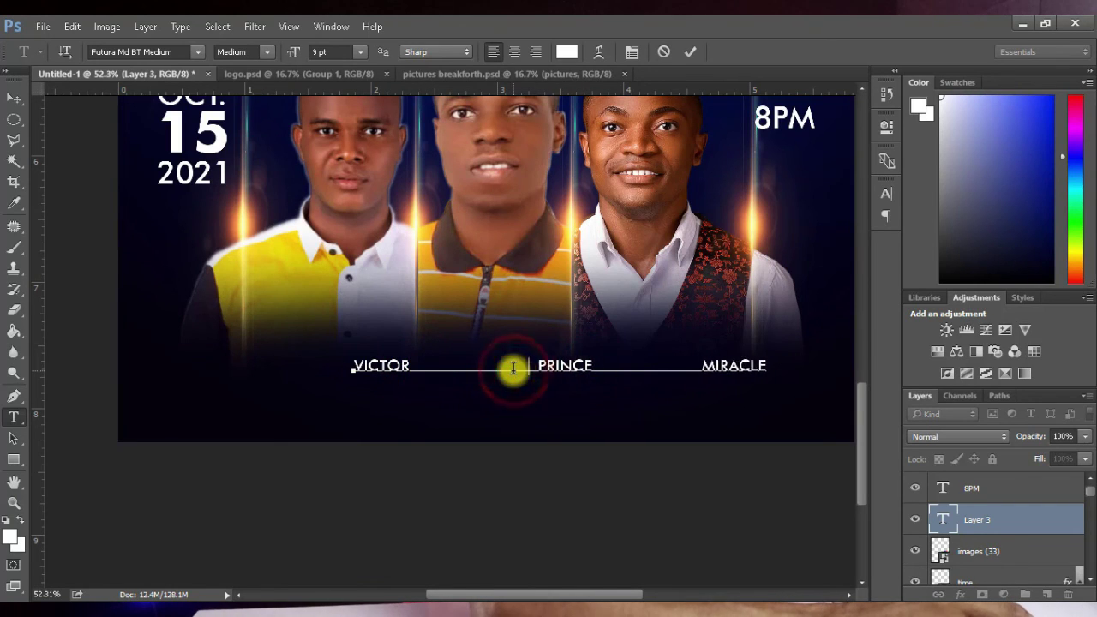
left_click(14, 97)
left_click_drag(534, 363, 460, 361)
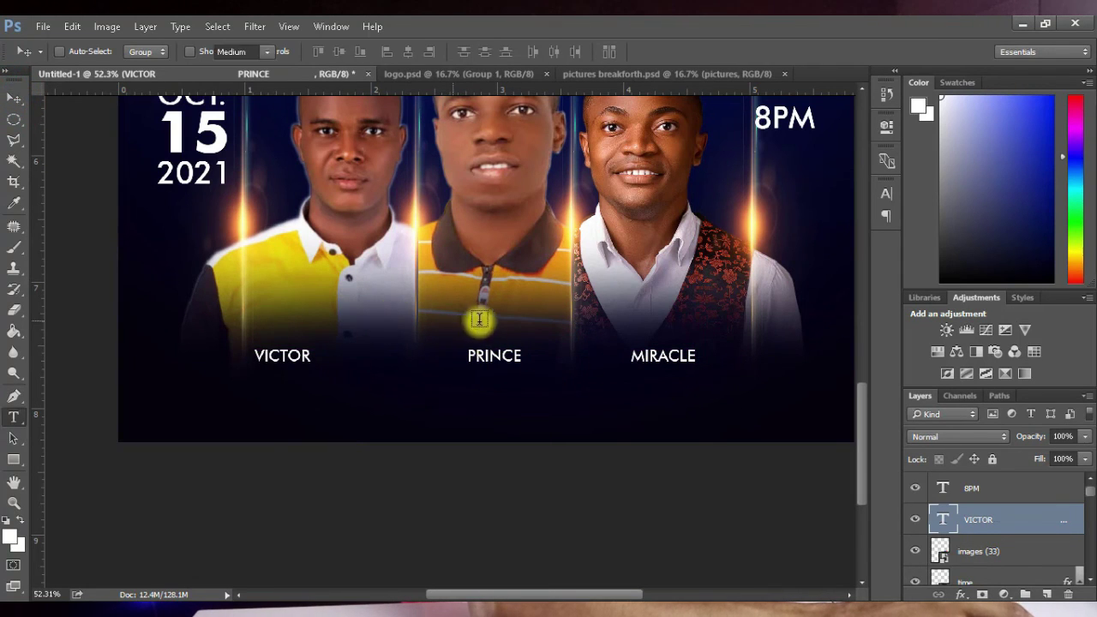
Step: Left-align the names line and trim spacing so each name sits under its portrait
key("t")
triple_click(489, 358)
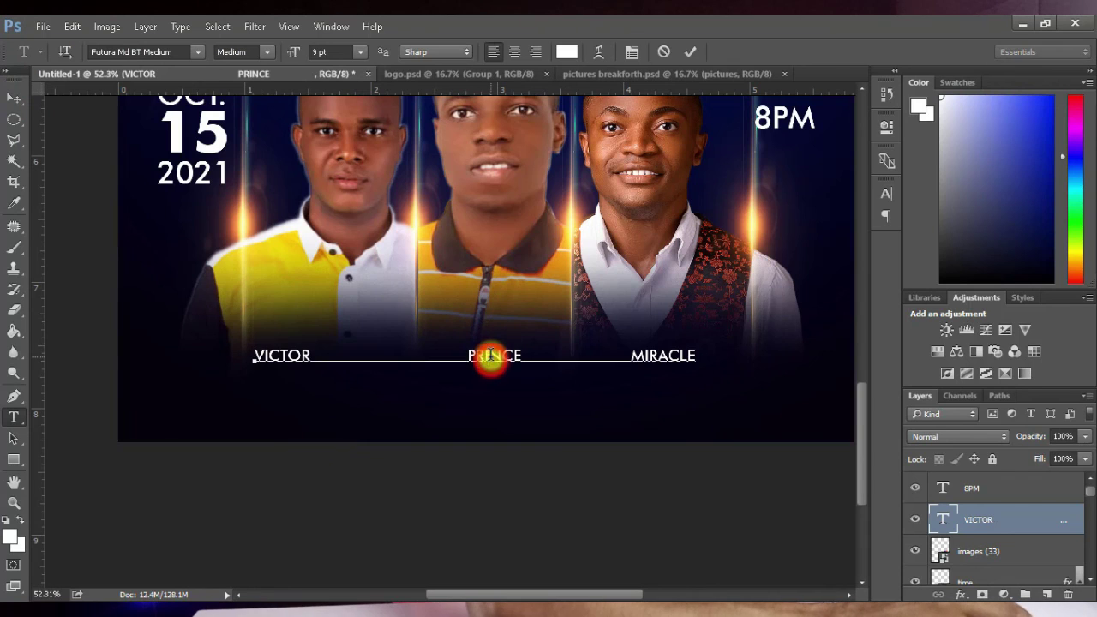
left_click(491, 51)
left_click(465, 355)
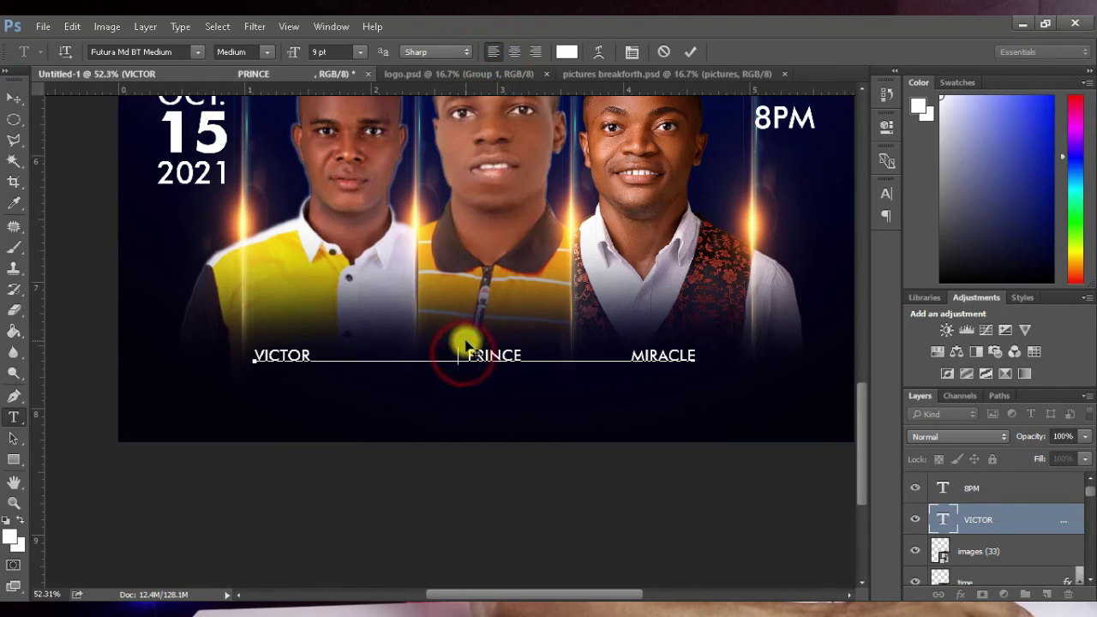
key("BackSpace")
key("BackSpace")
key("BackSpace")
key("BackSpace")
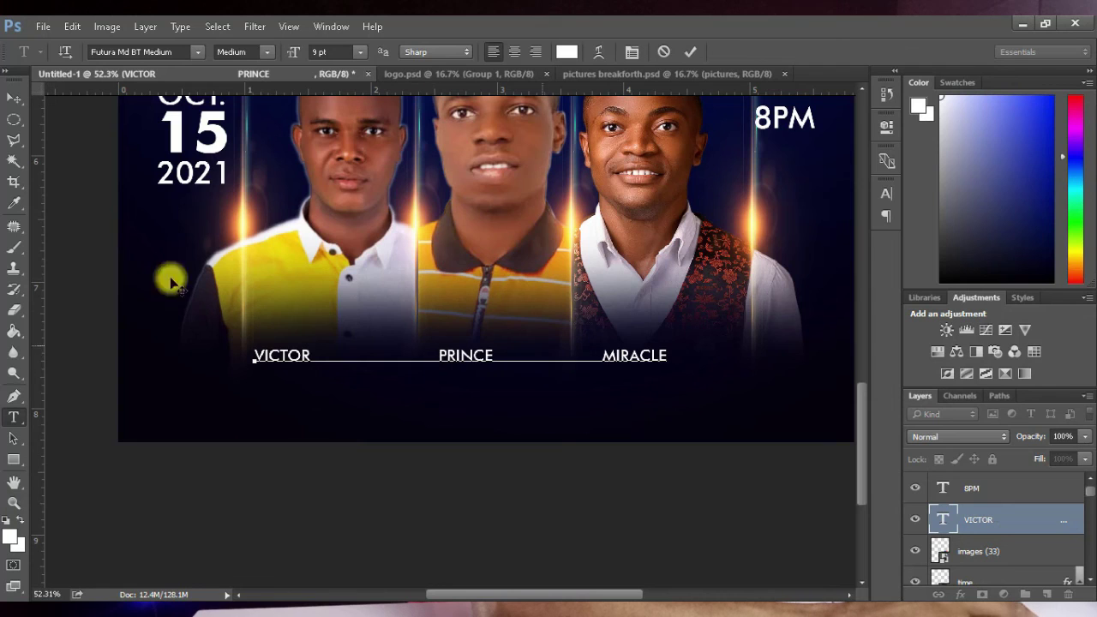
left_click_drag(283, 360, 316, 361)
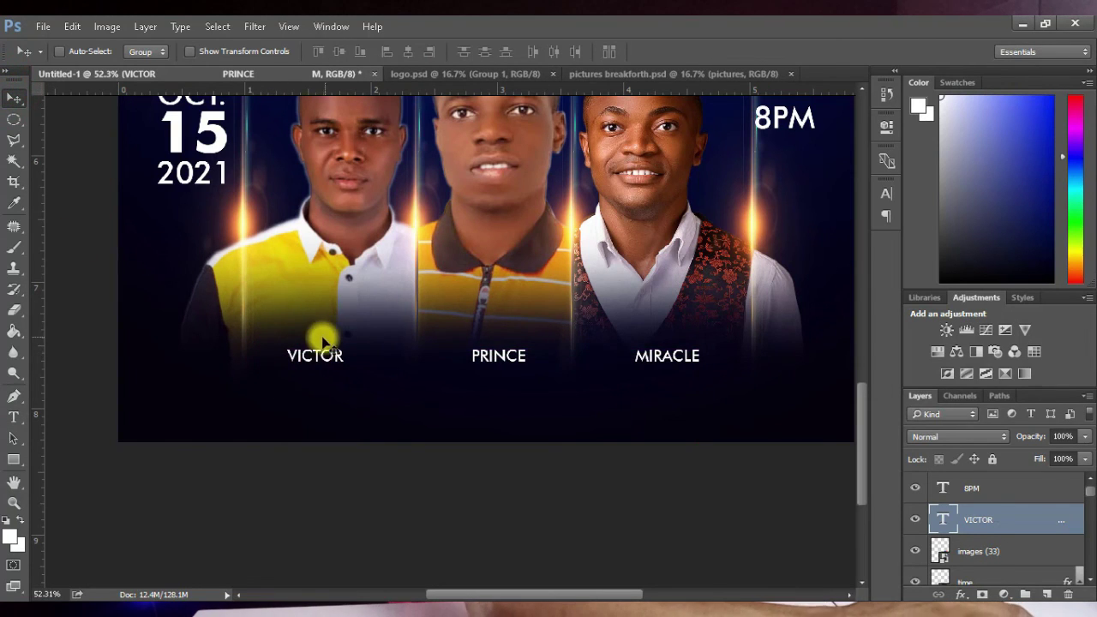
scroll(307, 394, "down", 2)
scroll(313, 403, "down", 3)
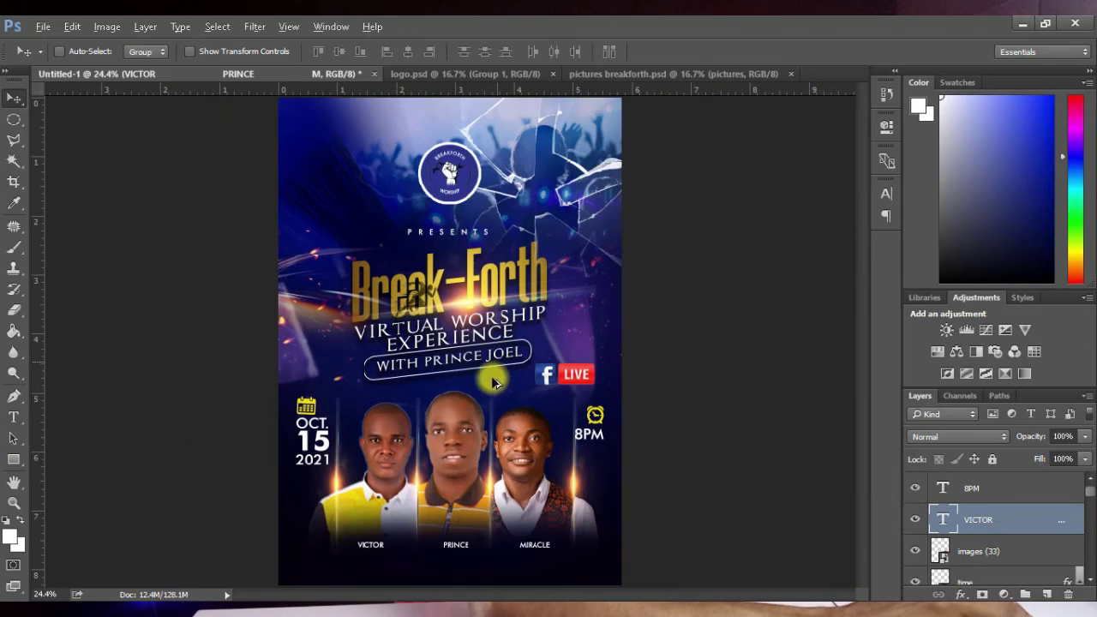
scroll(459, 363, "down", 3)
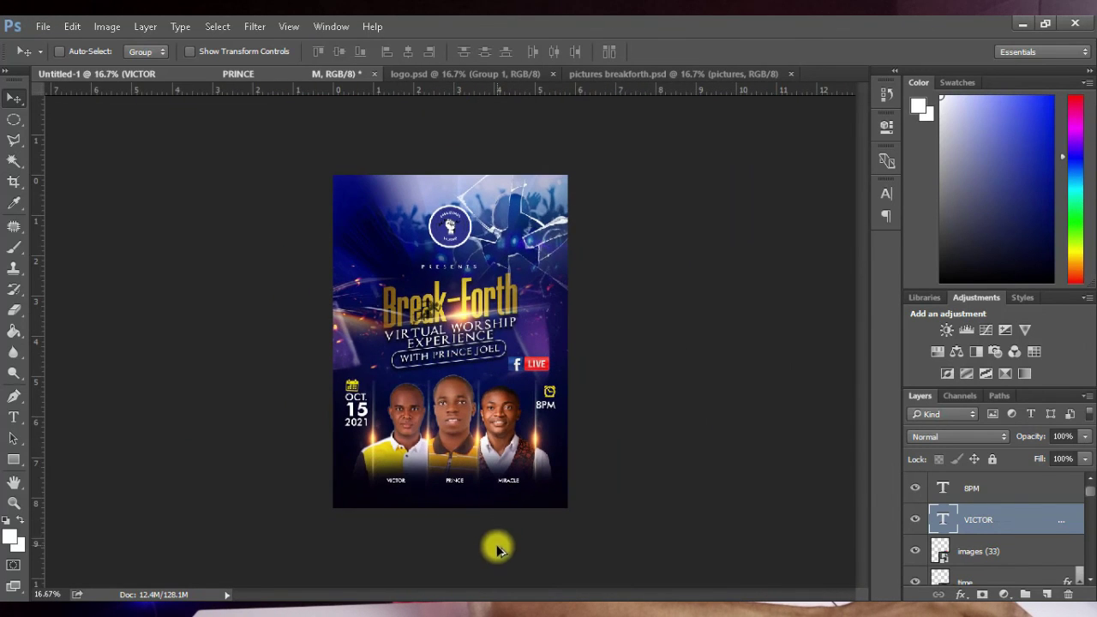
scroll(493, 525, "up", 2)
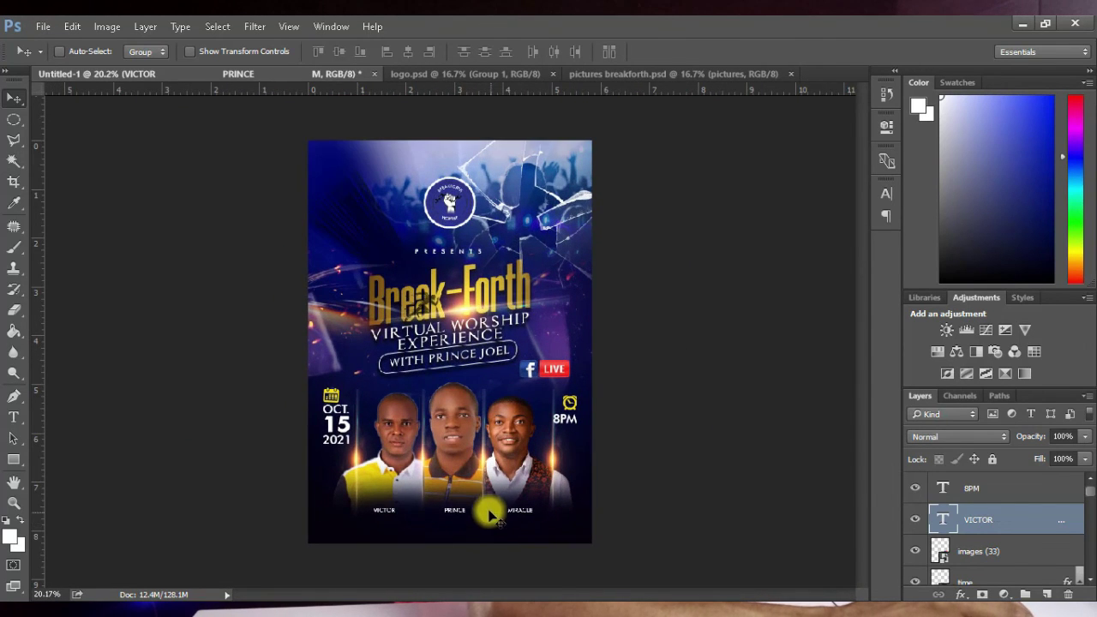
Step: Copy the POWERED BY credit line from the Notepad notes
key("t")
left_click(520, 513)
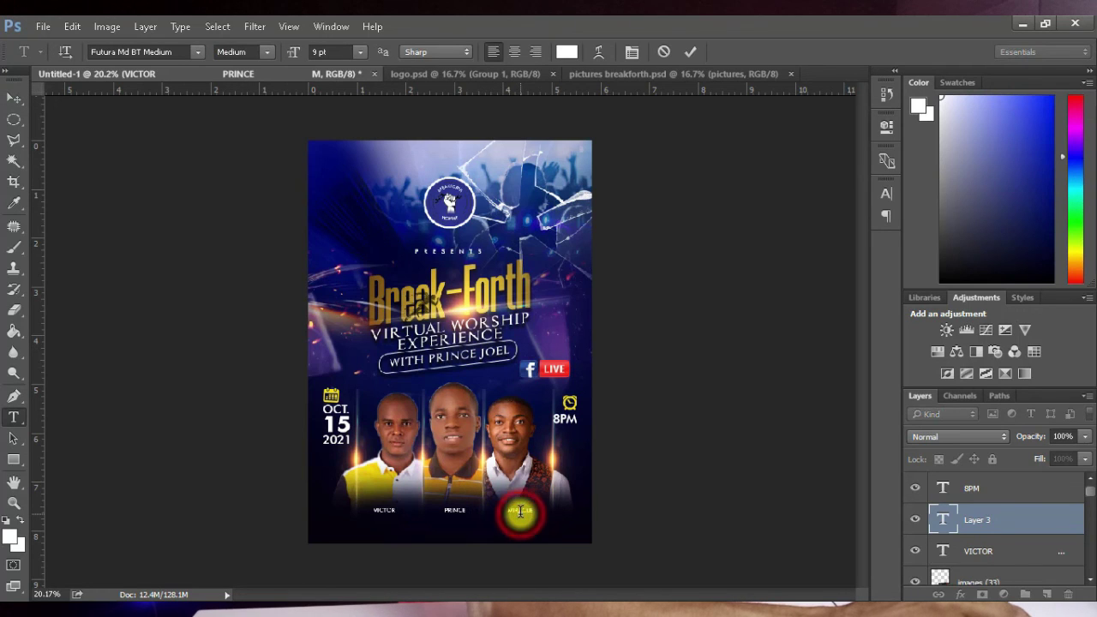
left_click(13, 101)
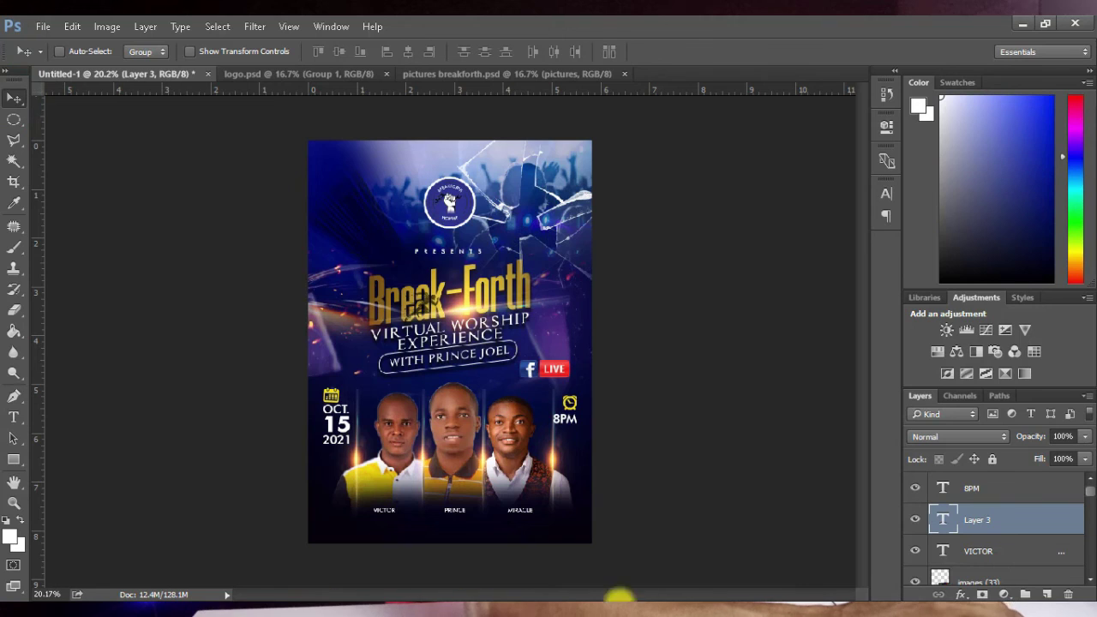
key("alt+Tab")
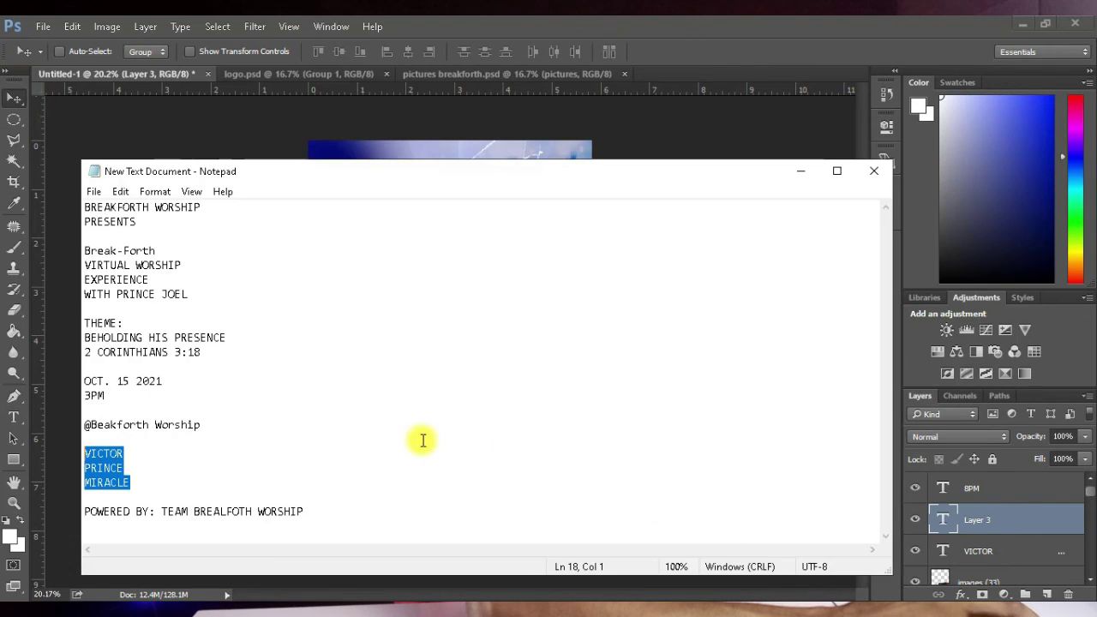
left_click_drag(302, 511, 34, 504)
key("ctrl+c")
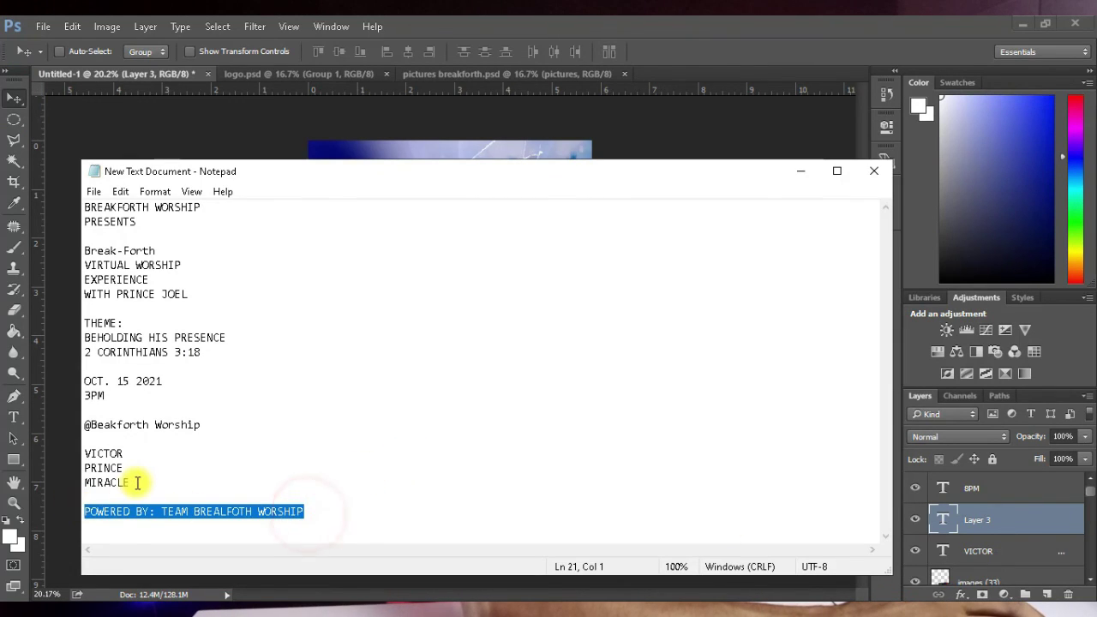
key("alt+Tab")
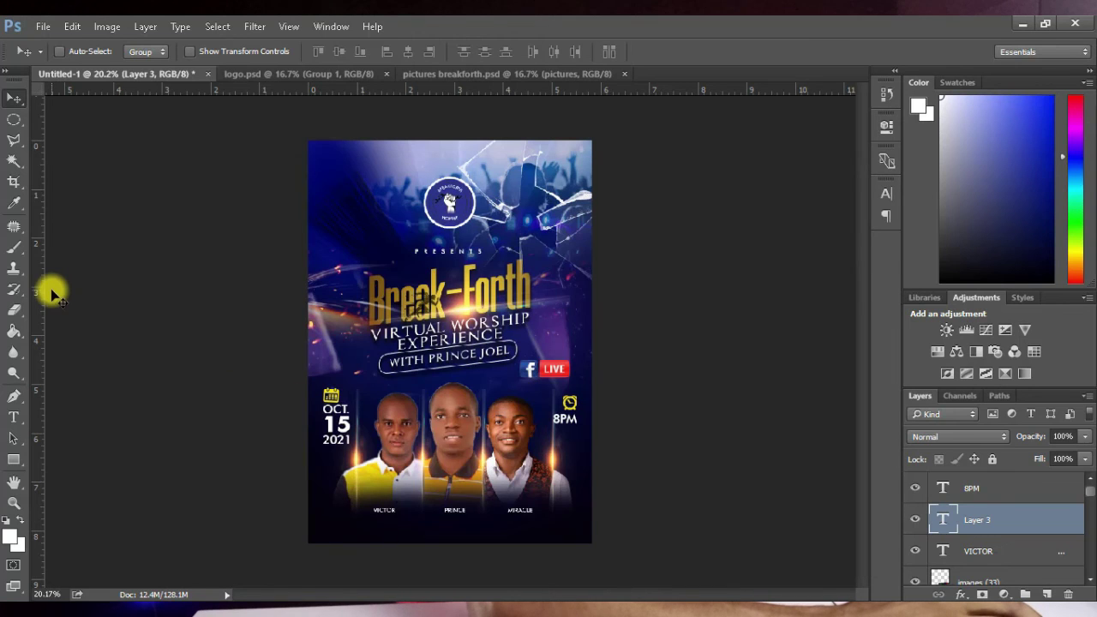
Step: Paste 'POWERED BY: TEAM BREALFOTH WORSHIP' near the bottom and centre it along the edge
key("t")
left_click(424, 532)
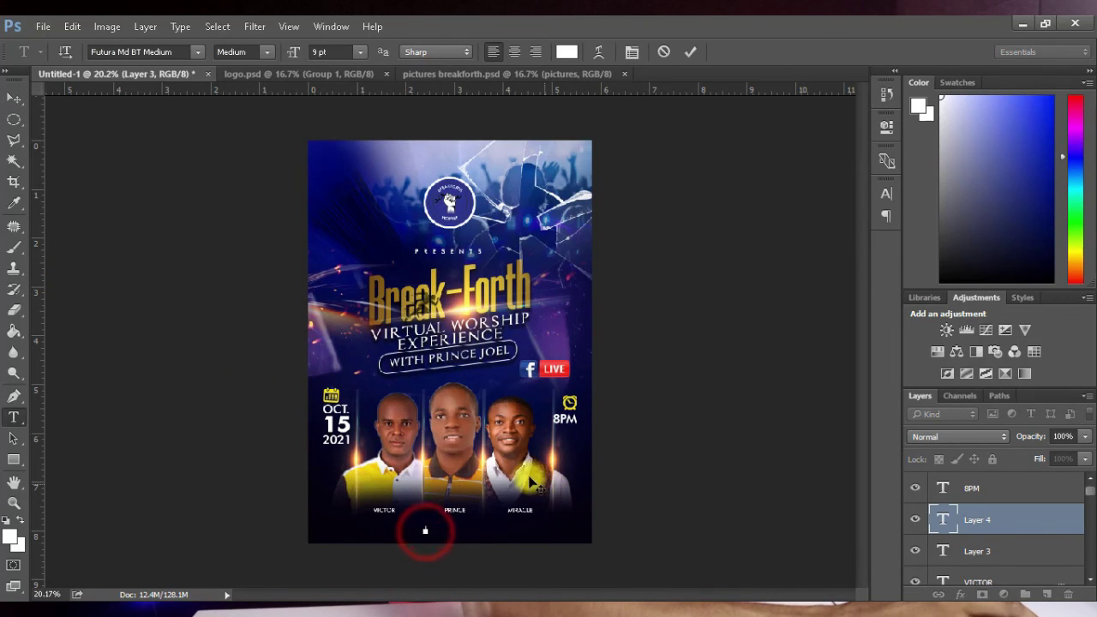
key("ctrl+v")
left_click(15, 101)
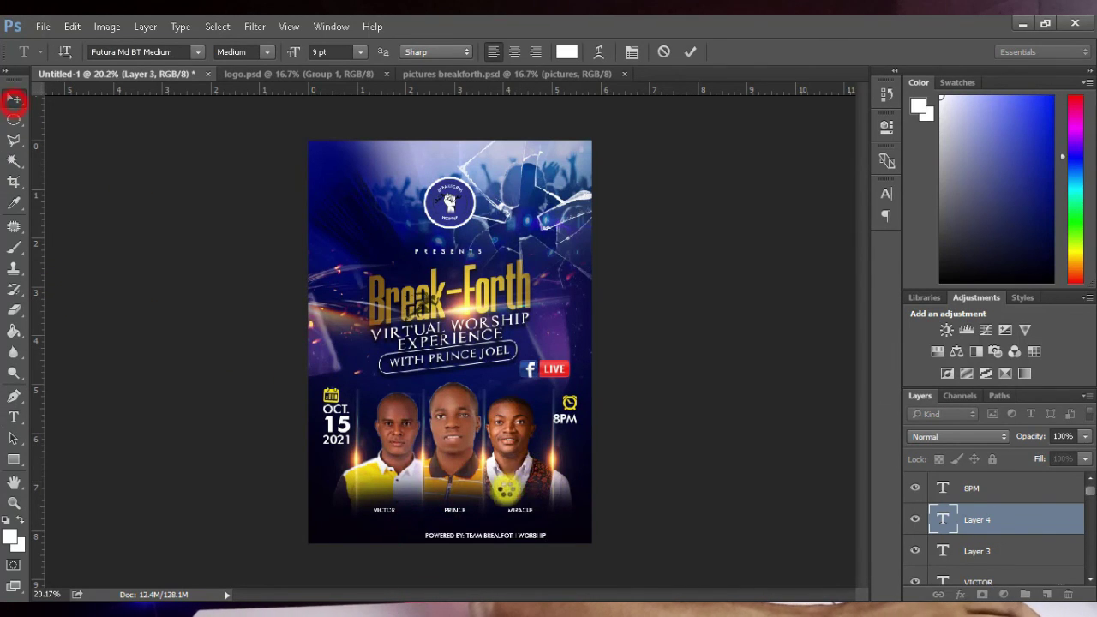
left_click_drag(507, 537, 479, 537)
key("ctrl+minus")
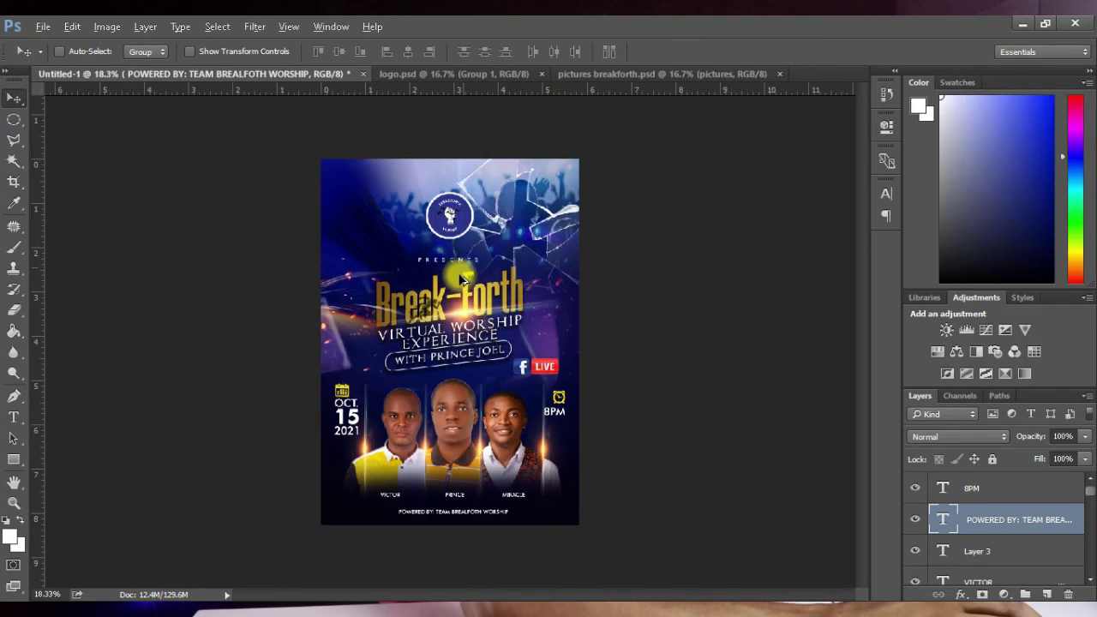
key("ctrl+plus")
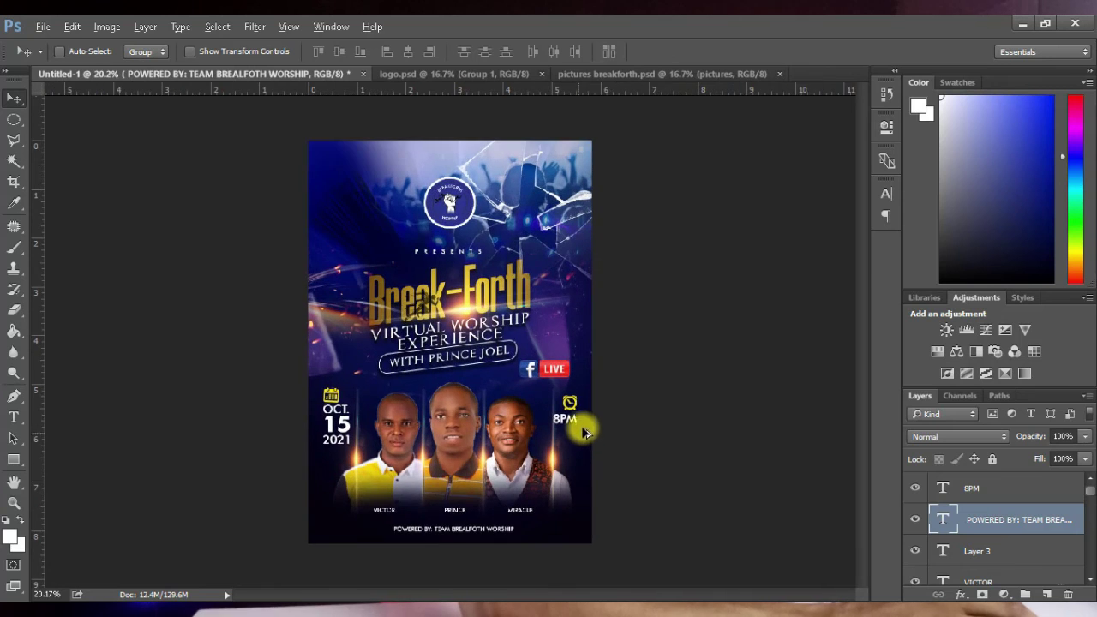